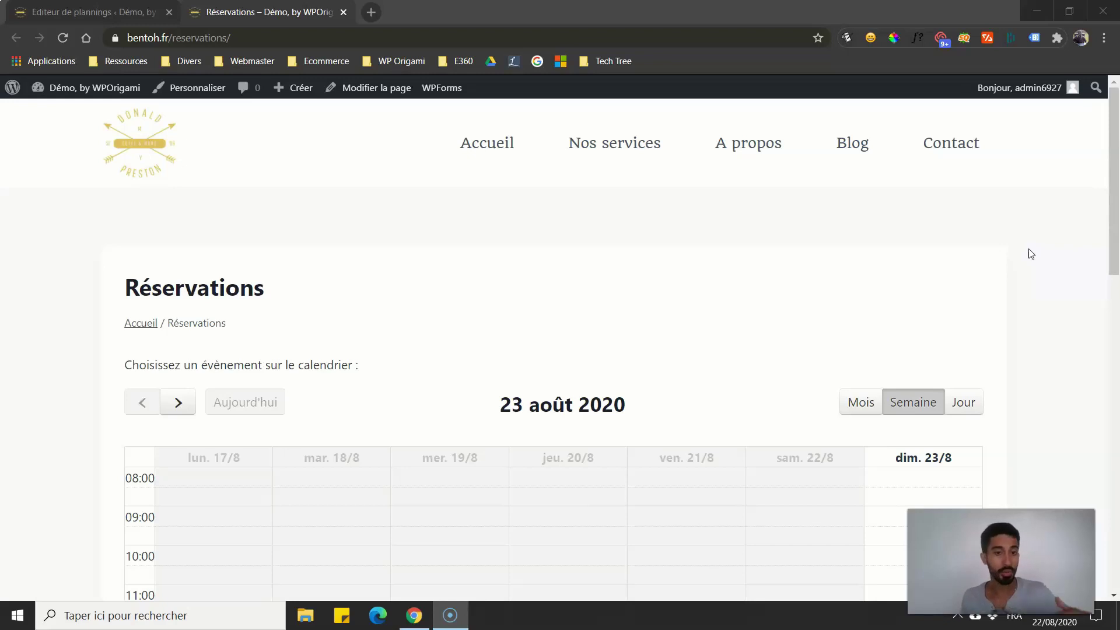
Examine the booking calendar for the week of 23 August and select the 12:30 Massage ayurvédique event.
drag(1110, 182, 1108, 285)
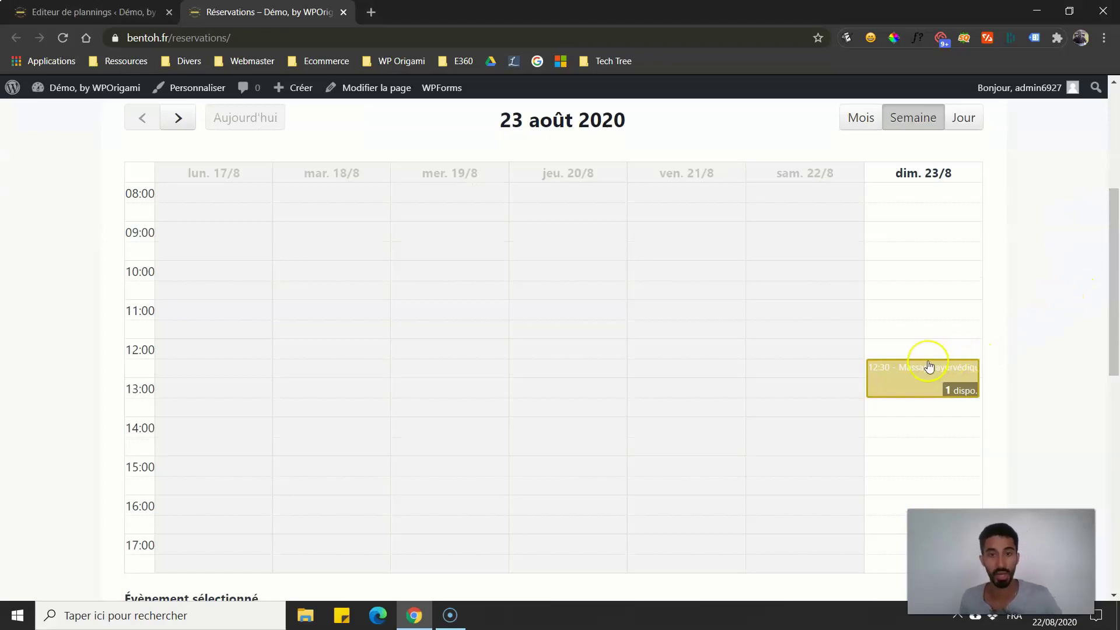
scroll(753, 213, up, 1)
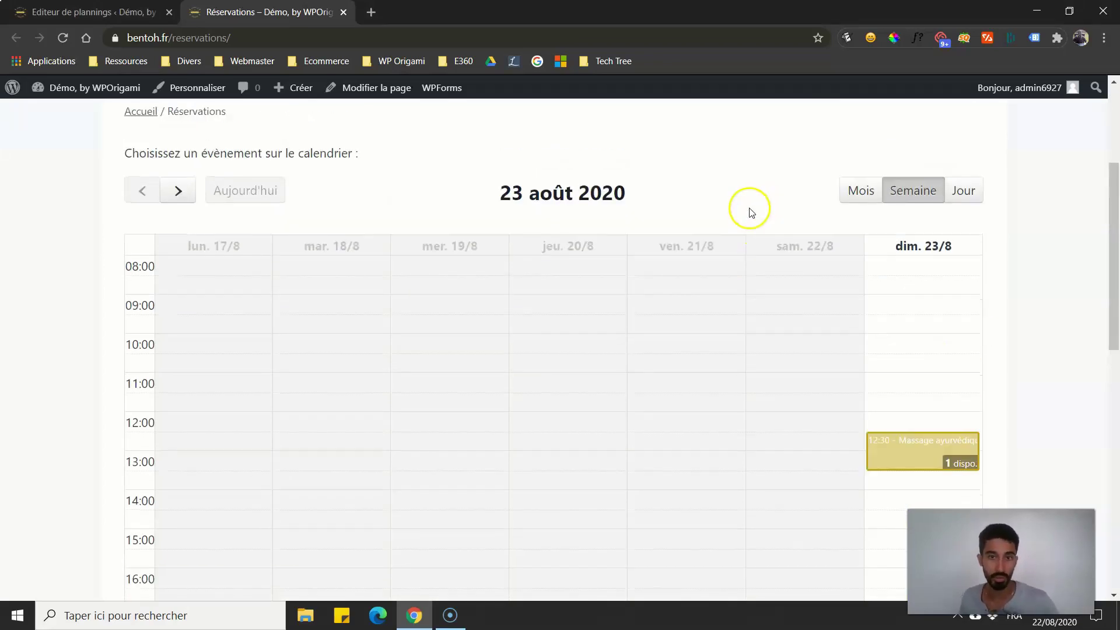
scroll(752, 213, up, 3)
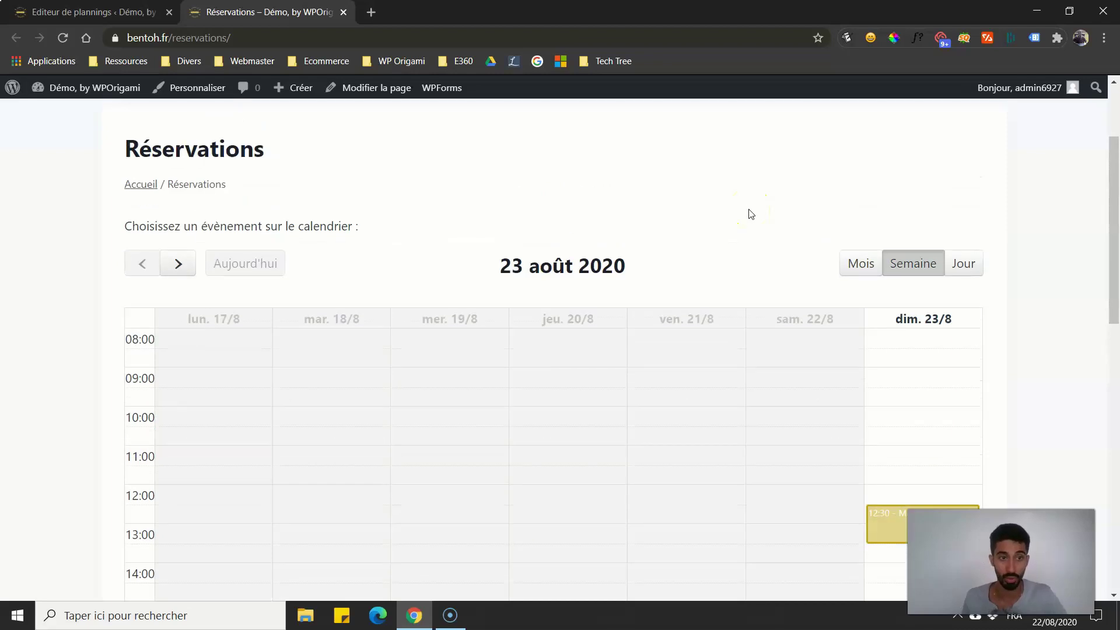
click(695, 253)
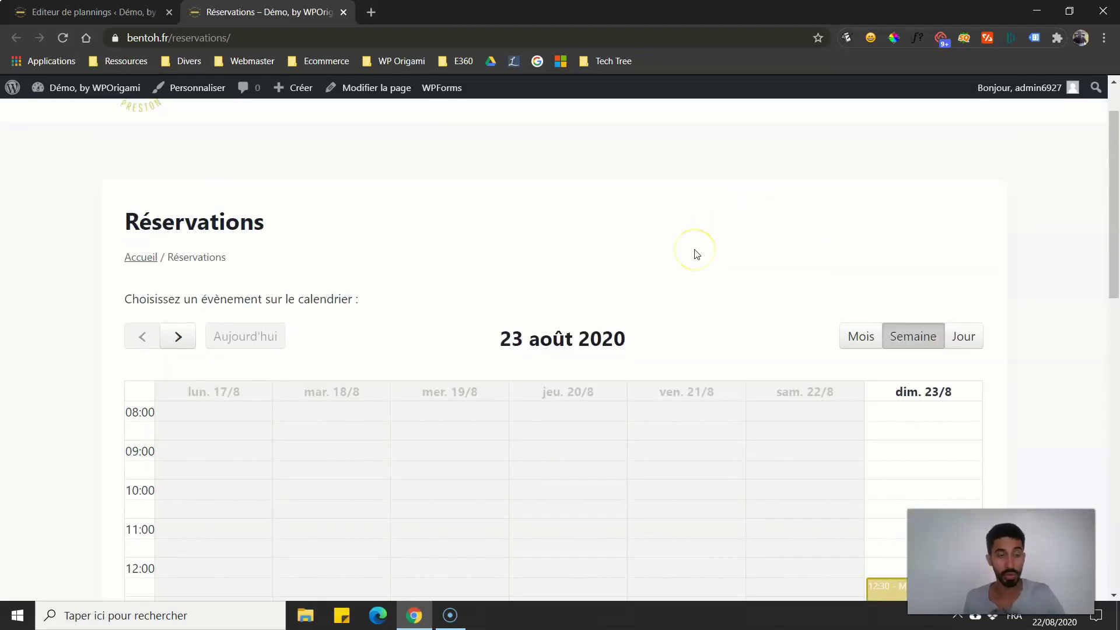
scroll(737, 229, down, 1)
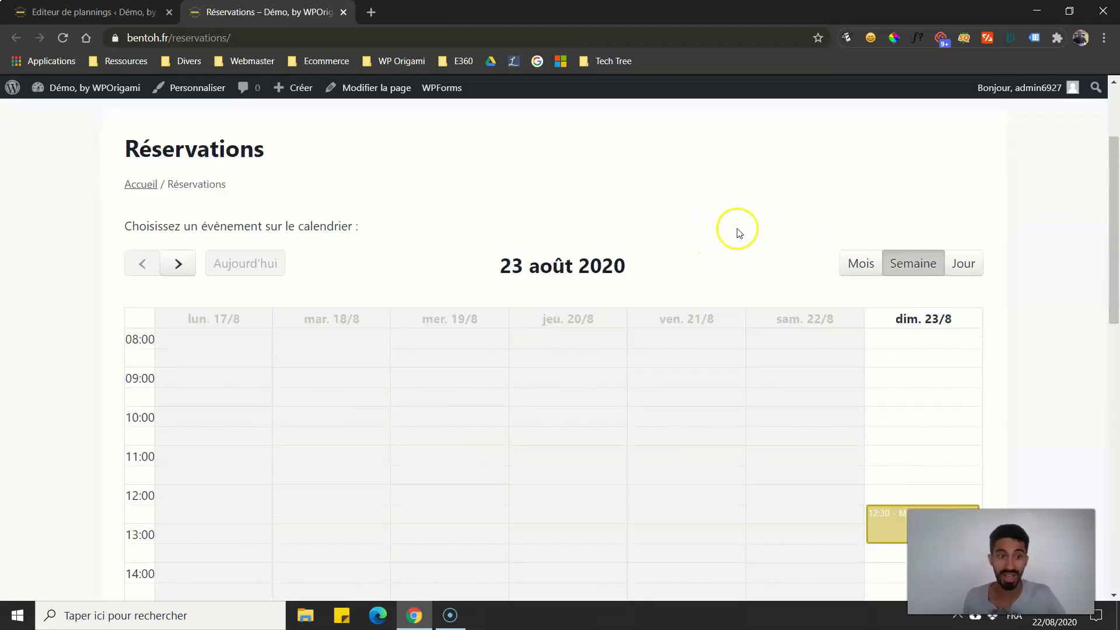
drag(1112, 205, 1083, 280)
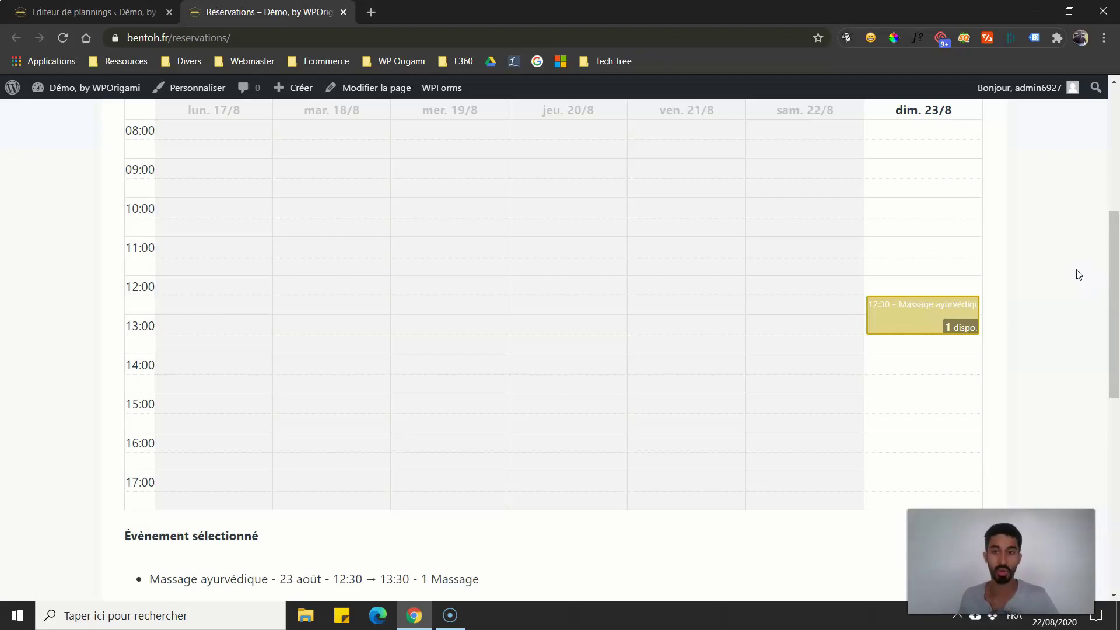
drag(1106, 256, 1112, 208)
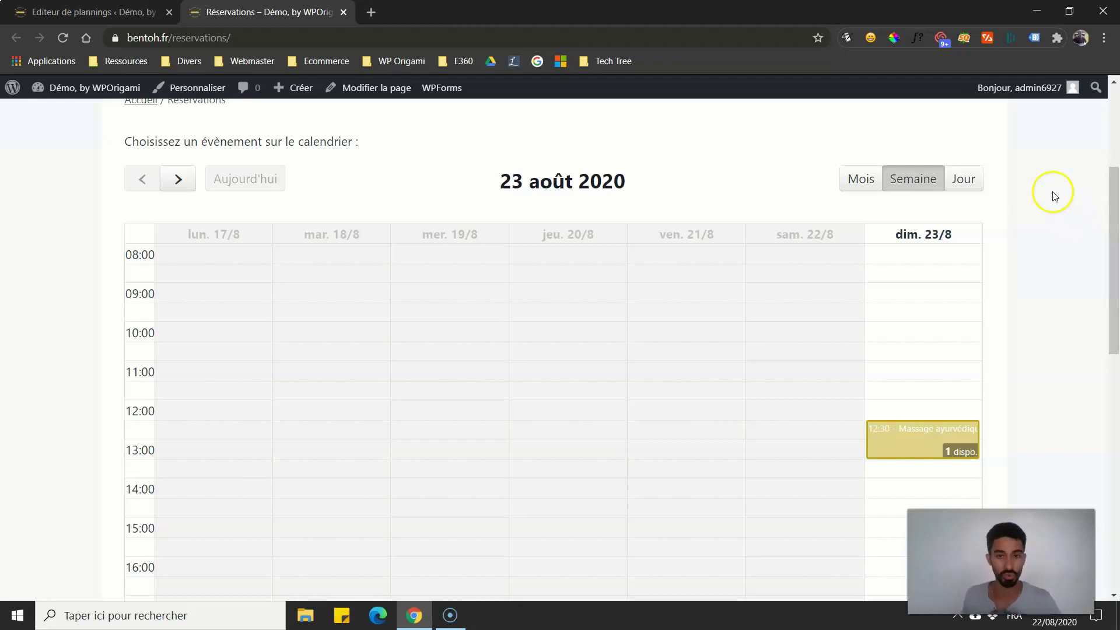
drag(1112, 220, 1107, 260)
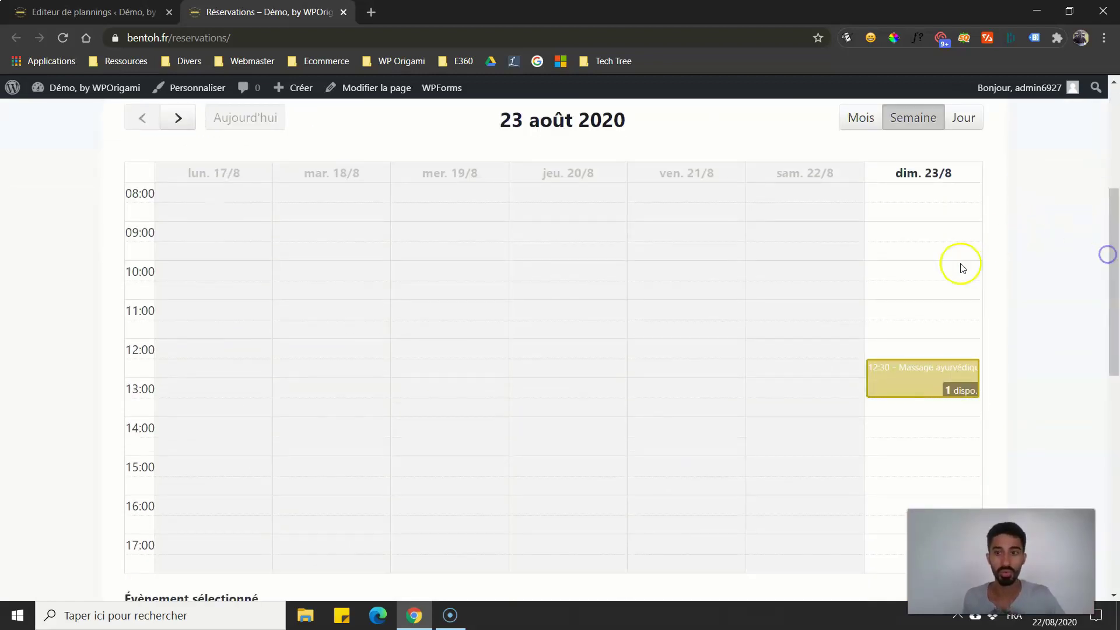
click(892, 370)
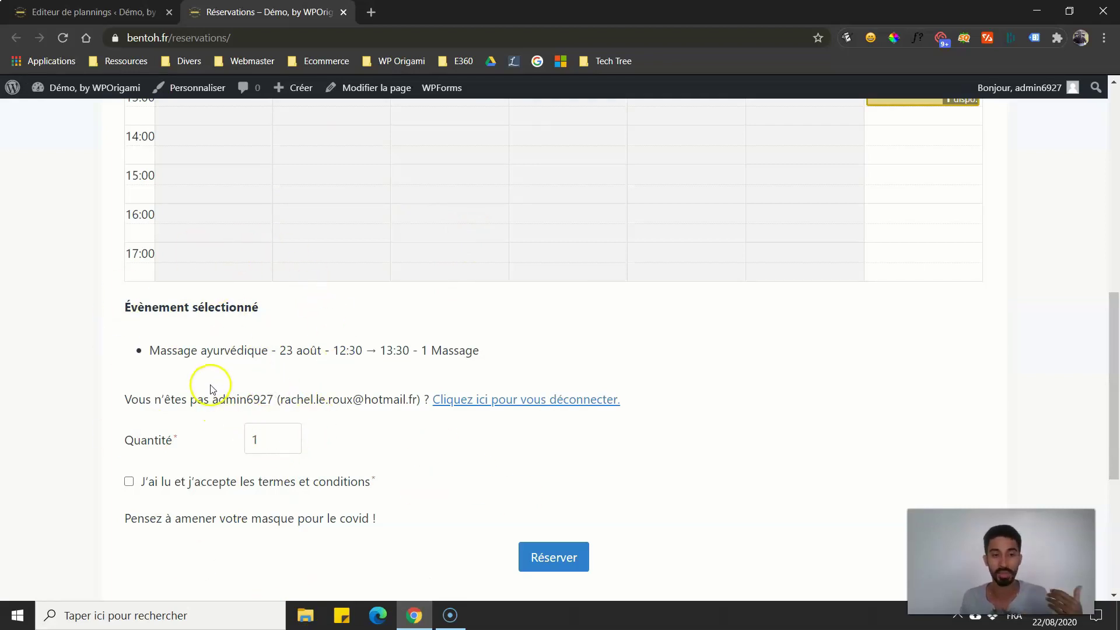
Show the following week in the booking calendar, select the 25 August Massage Thaï event and review its booking form.
drag(1108, 375, 1094, 208)
scroll(175, 300, down, 1)
click(177, 255)
scroll(90, 350, down, 1)
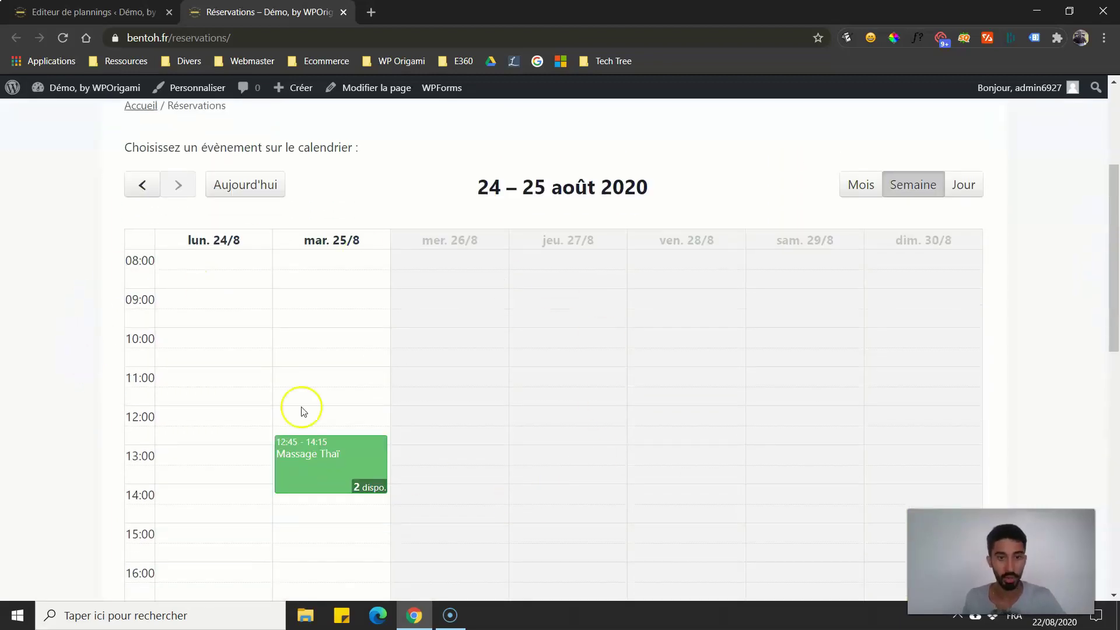
click(919, 188)
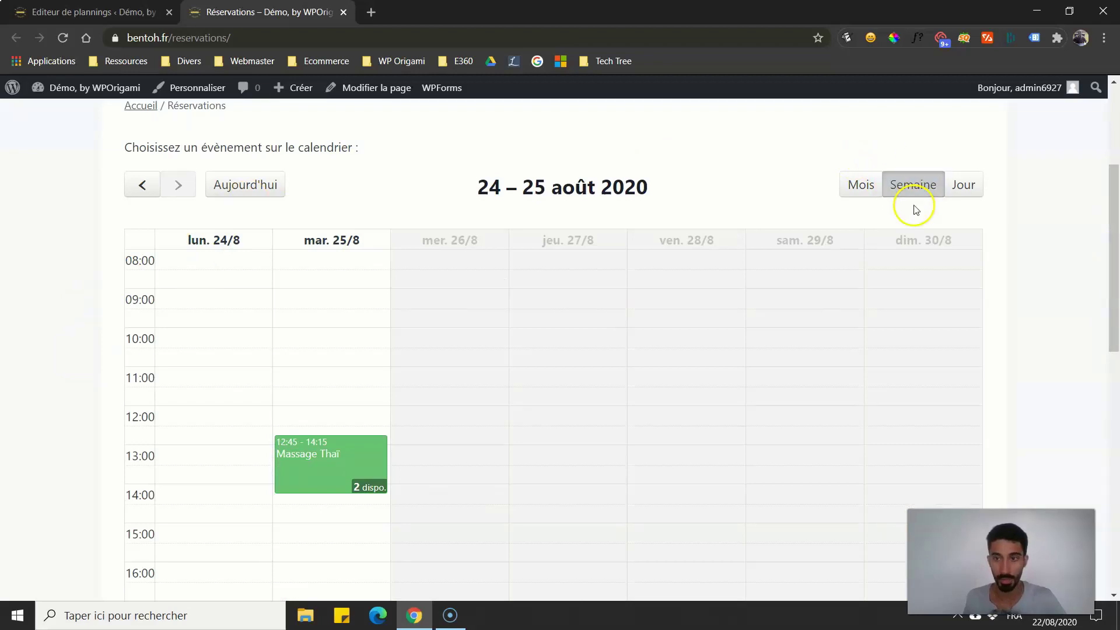
scroll(375, 387, down, 1)
click(324, 374)
scroll(93, 460, down, 5)
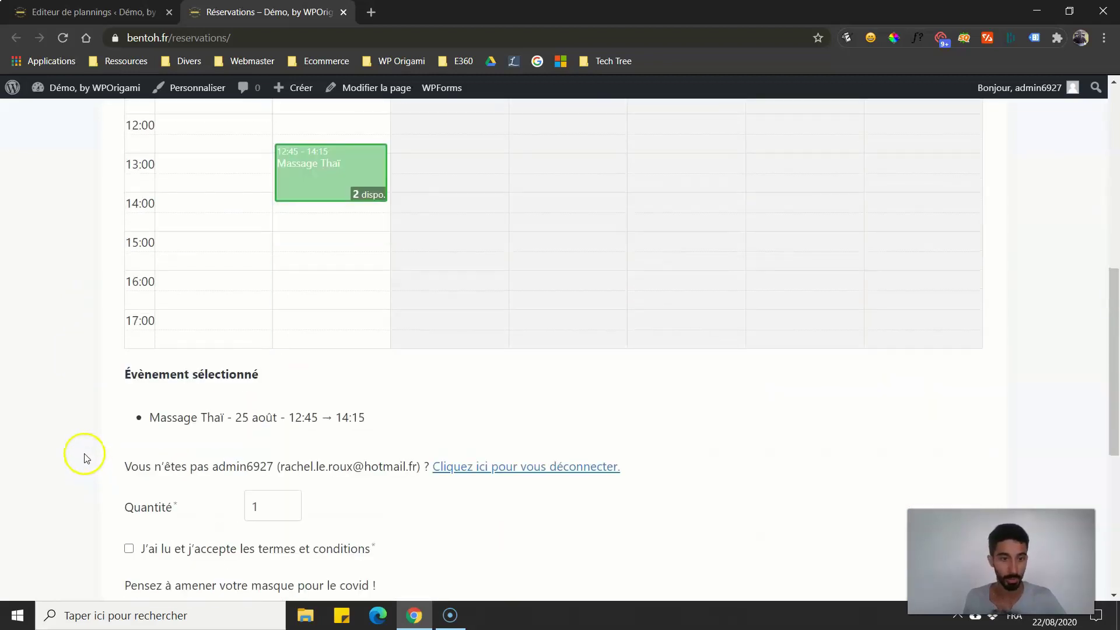
scroll(224, 352, up, 2)
scroll(223, 352, up, 3)
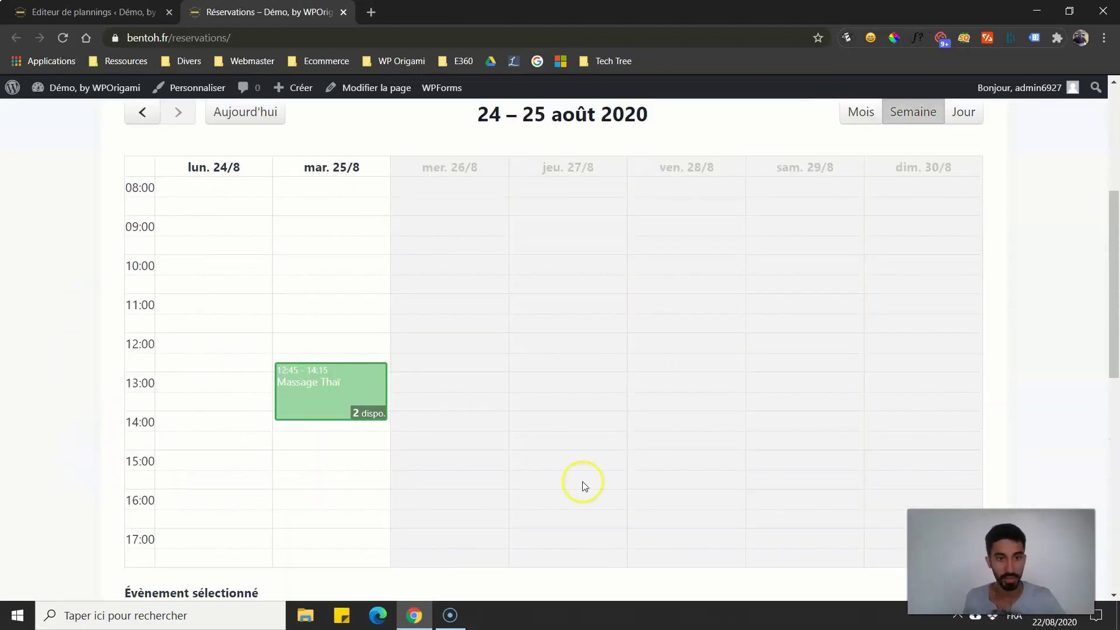
scroll(531, 344, up, 5)
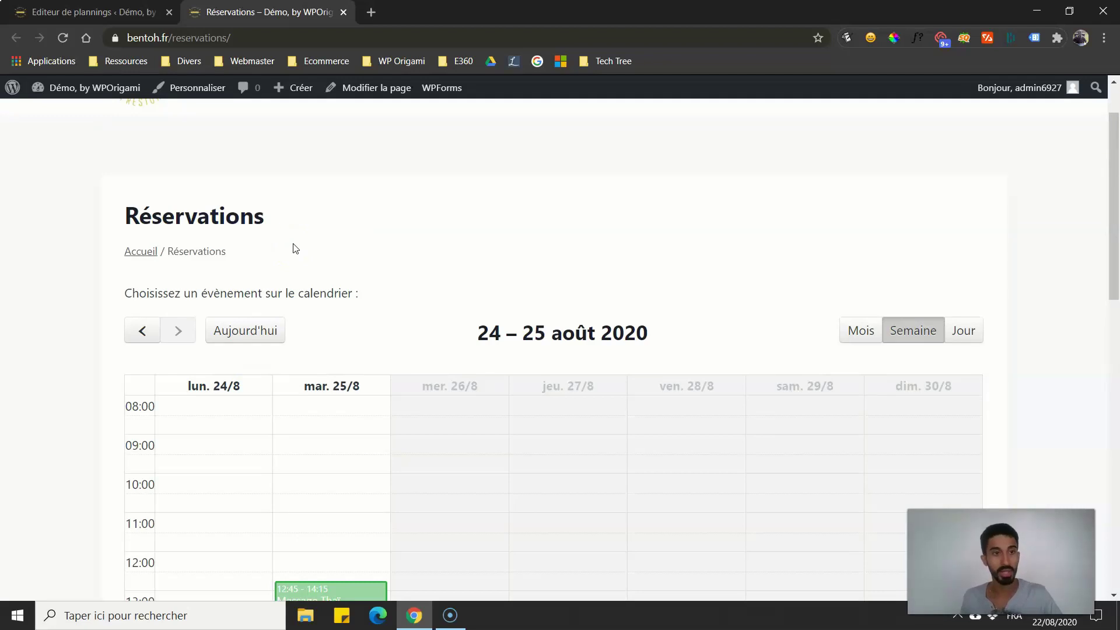
scroll(294, 249, up, 1)
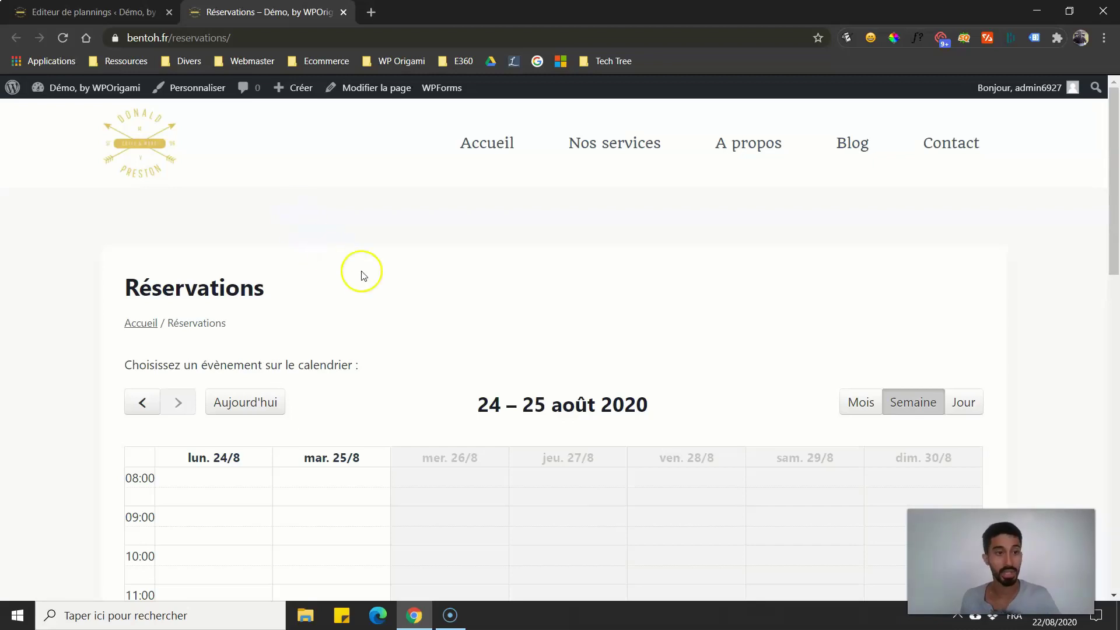
mouse_move(1114, 184)
mouse_down()
mouse_move(1111, 200)
mouse_move(1110, 178)
mouse_up()
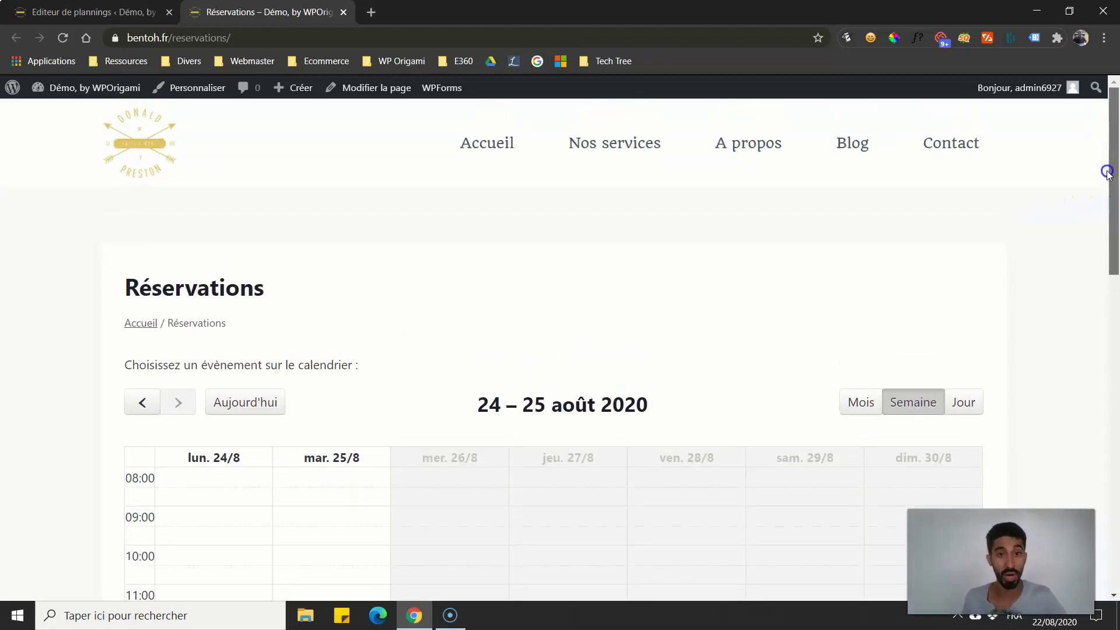
mouse_move(1107, 174)
mouse_down()
mouse_move(1104, 210)
mouse_move(1103, 165)
mouse_up()
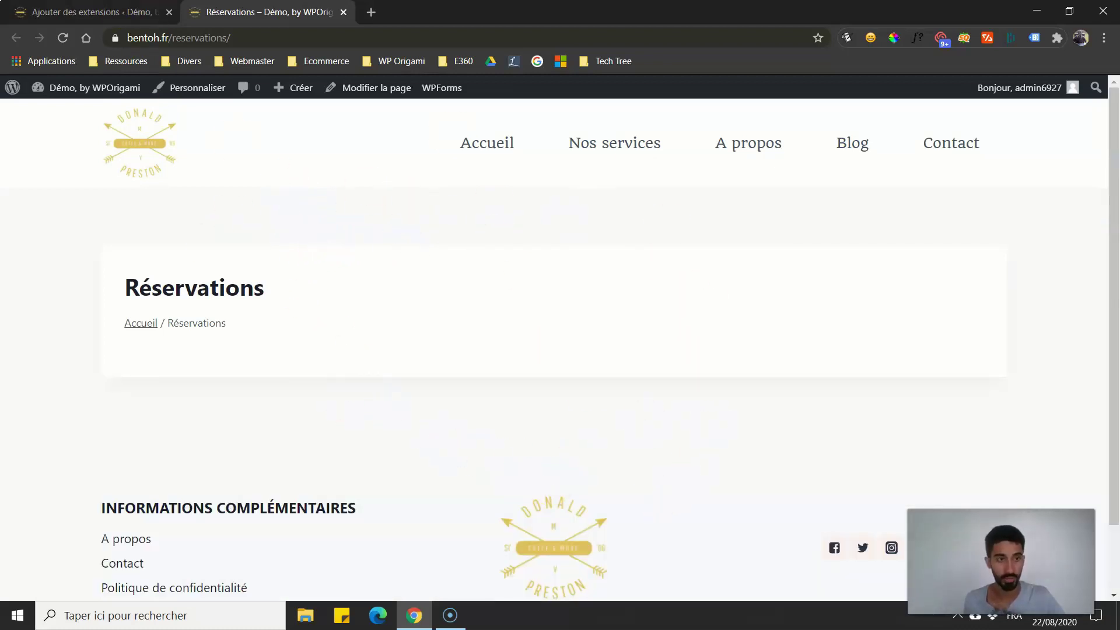
Switch to the WordPress admin, open the Booking Activities home page and review the add-on modules on offer.
click(117, 10)
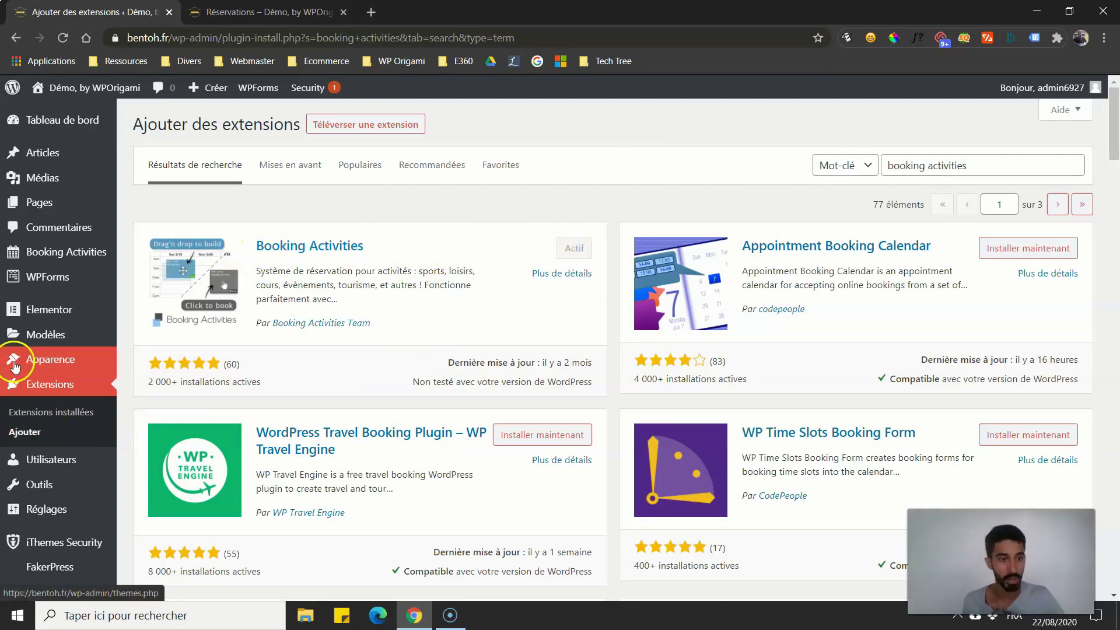
mouse_move(13, 254)
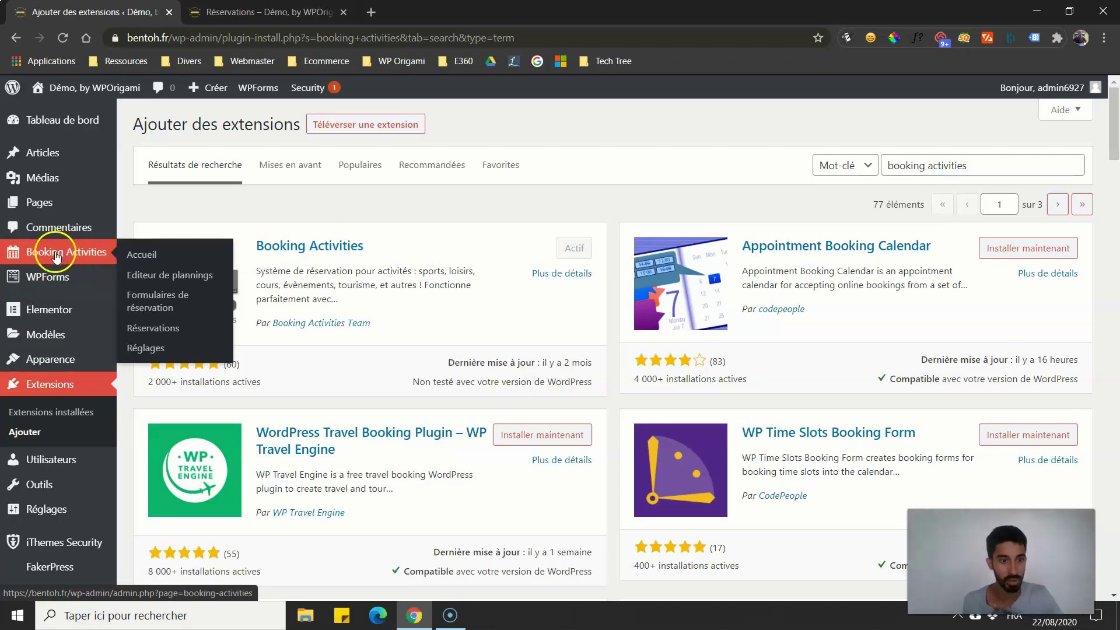
click(51, 307)
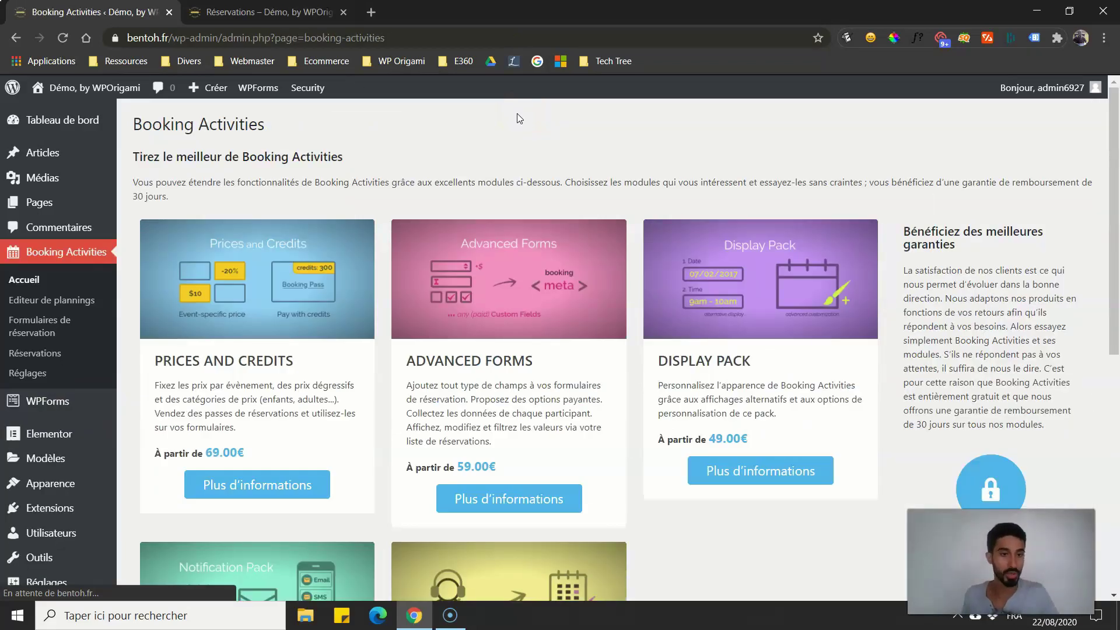
scroll(583, 303, down, 1)
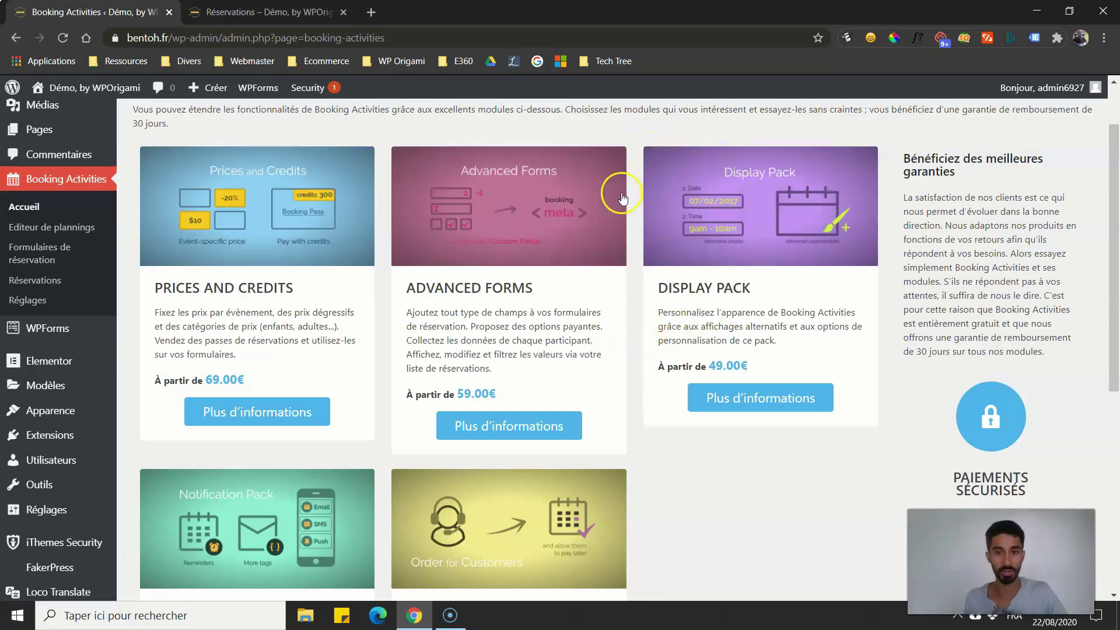
scroll(615, 190, up, 2)
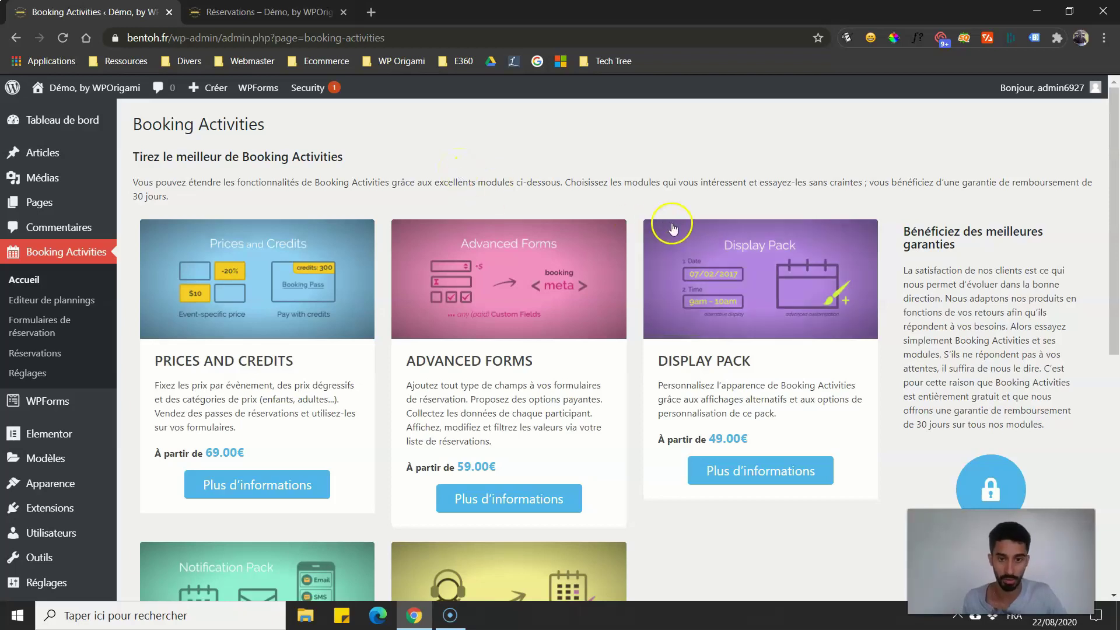
scroll(600, 192, down, 1)
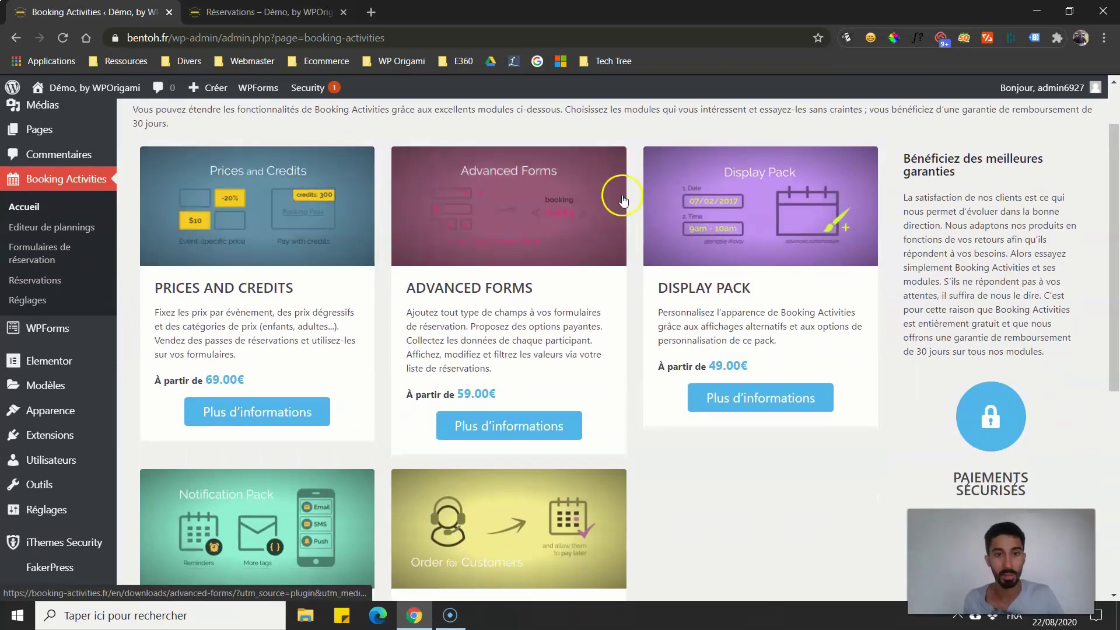
scroll(675, 421, down, 2)
scroll(674, 409, up, 3)
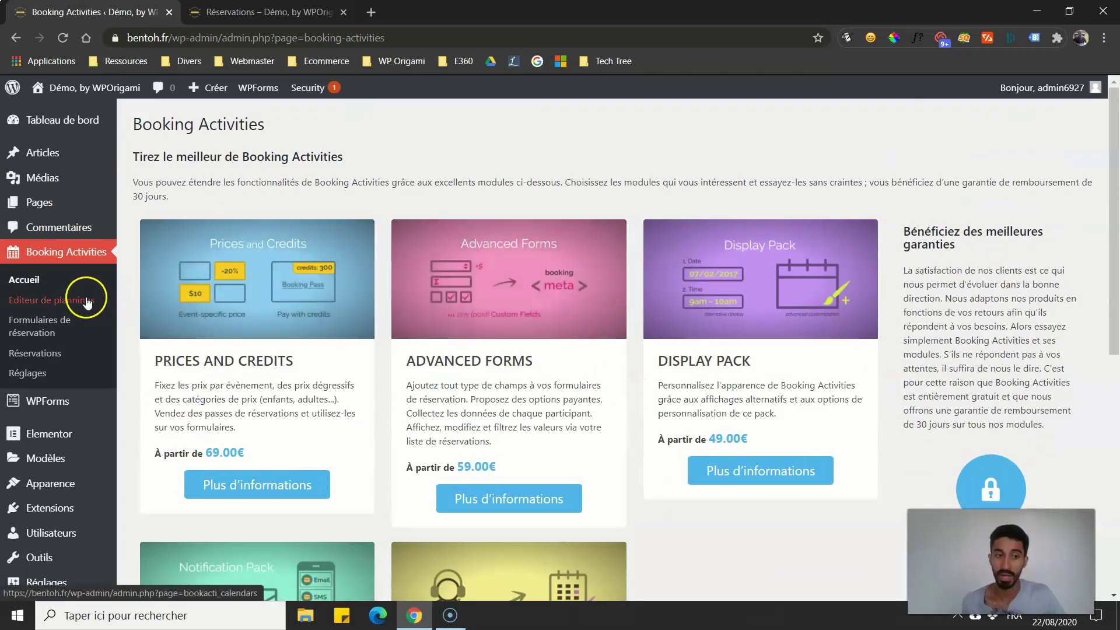
Start a new planning in the Booking Activities planning editor and title it "Massages bien-être".
click(52, 300)
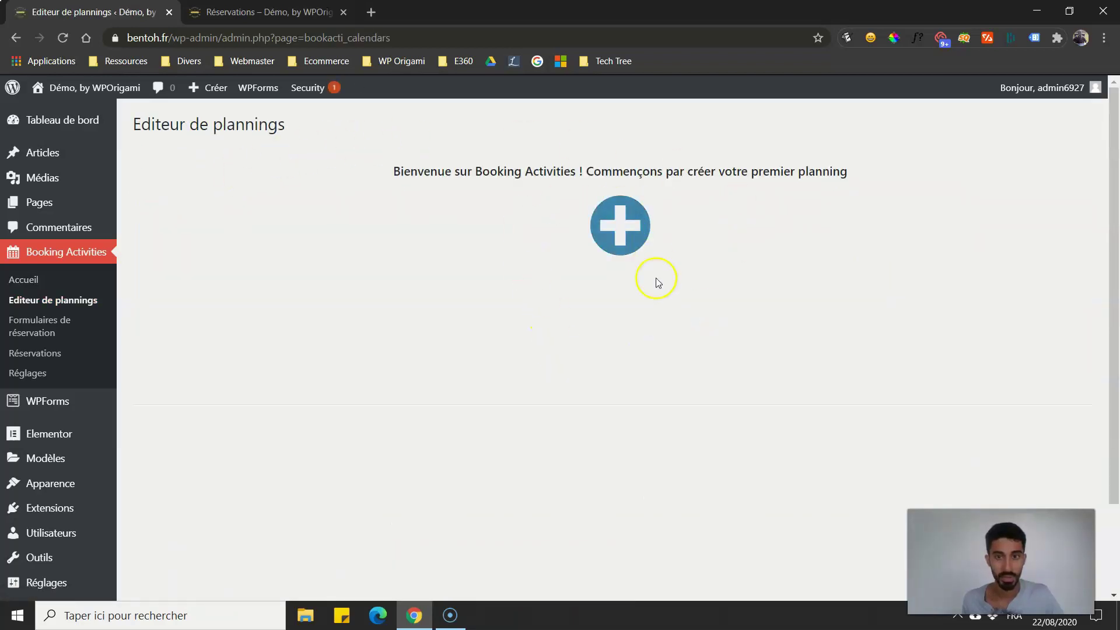
click(619, 219)
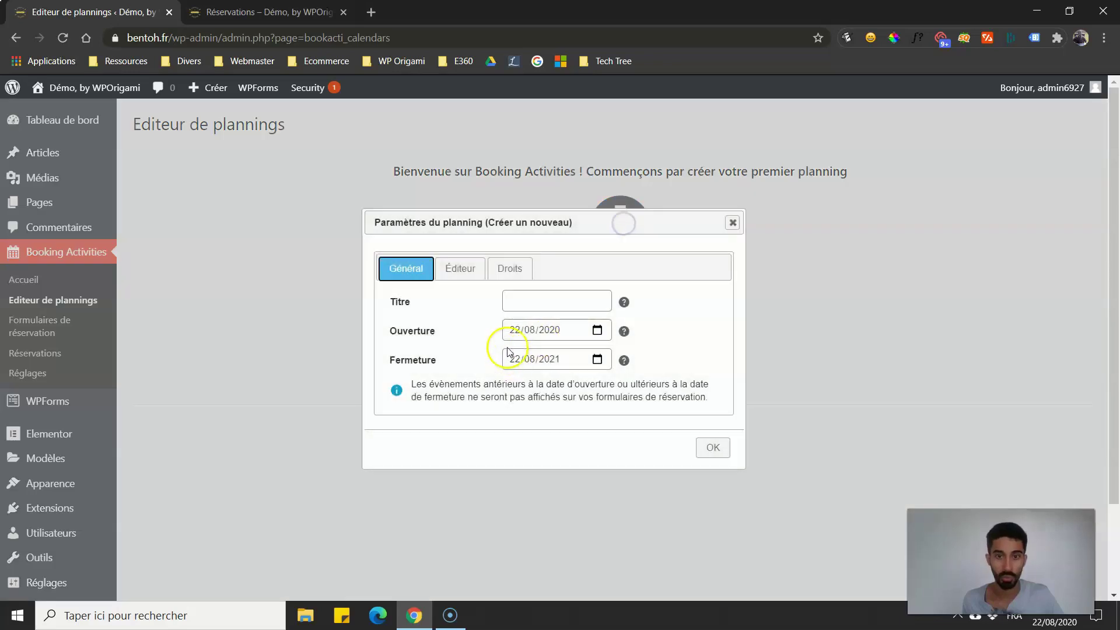
click(566, 295)
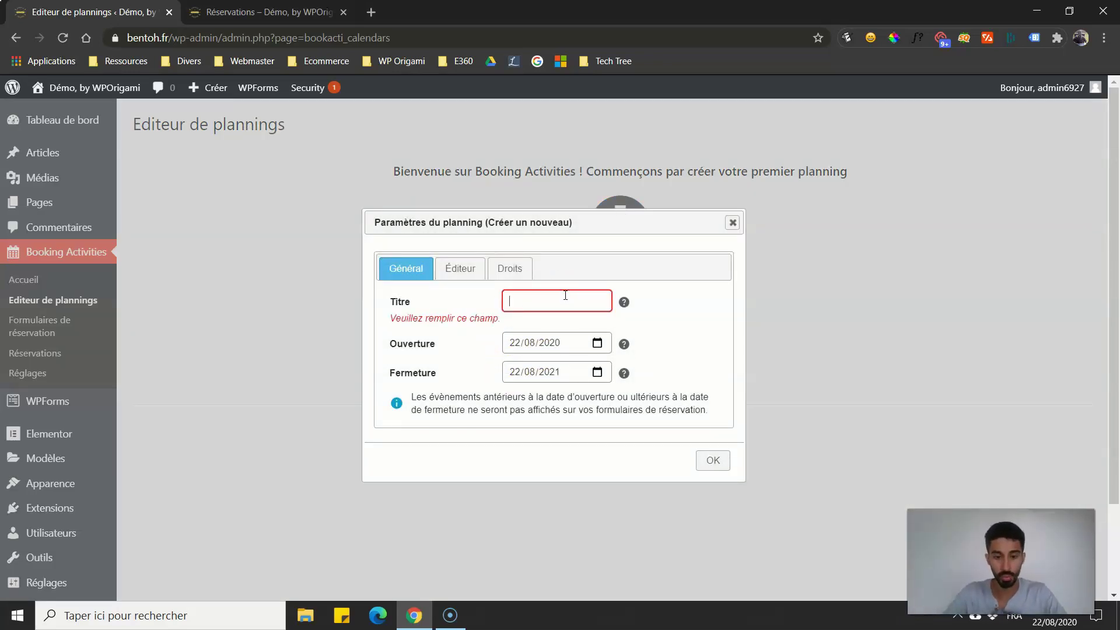
text(Massages bien-être)
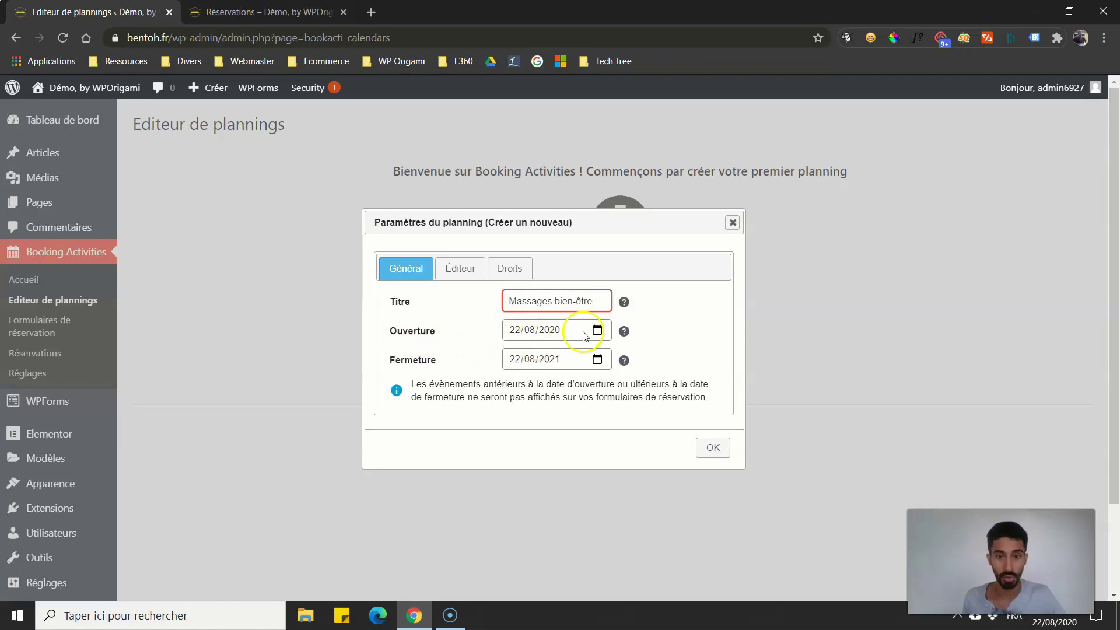
Set the new planning's closing date (Fermeture) to 31/12/2037.
click(553, 361)
click(597, 359)
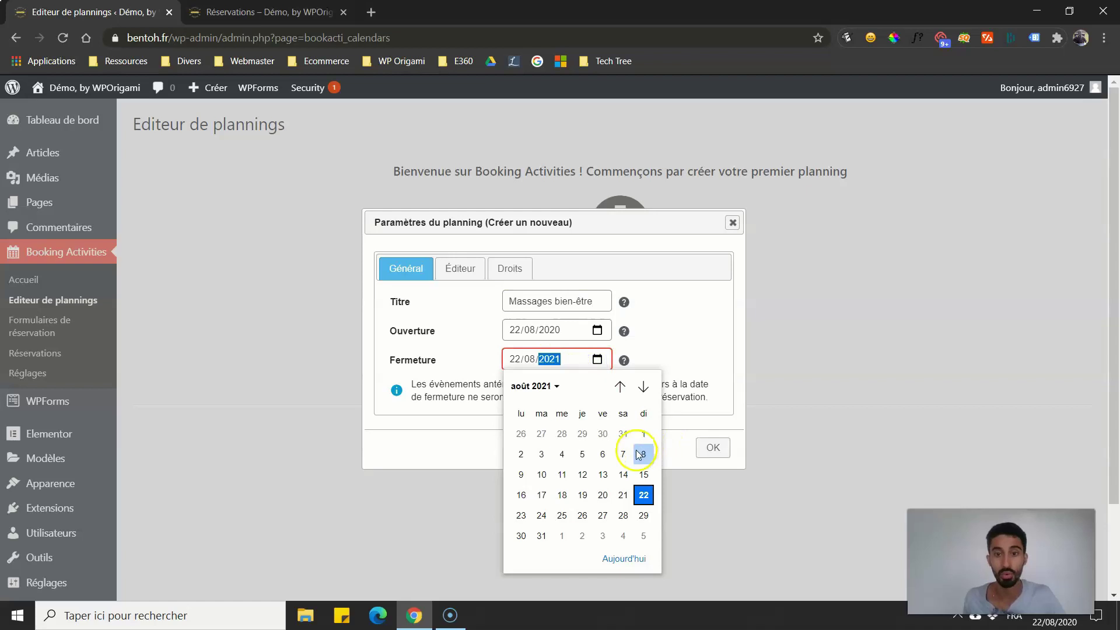
click(536, 386)
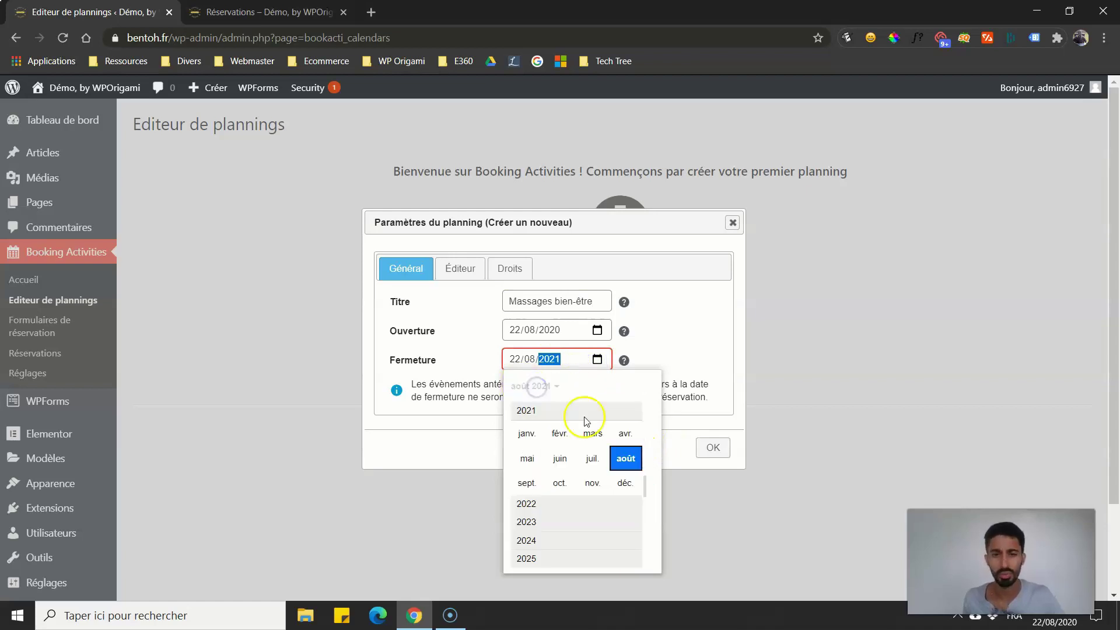
drag(644, 487, 641, 576)
drag(643, 479, 639, 557)
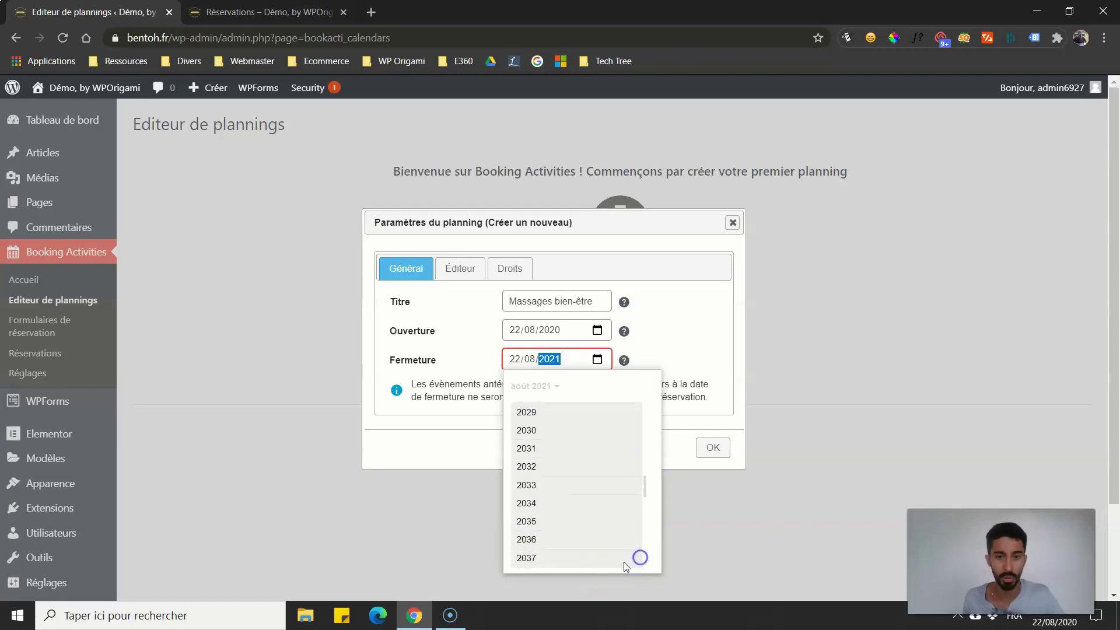
scroll(528, 559, down, 2)
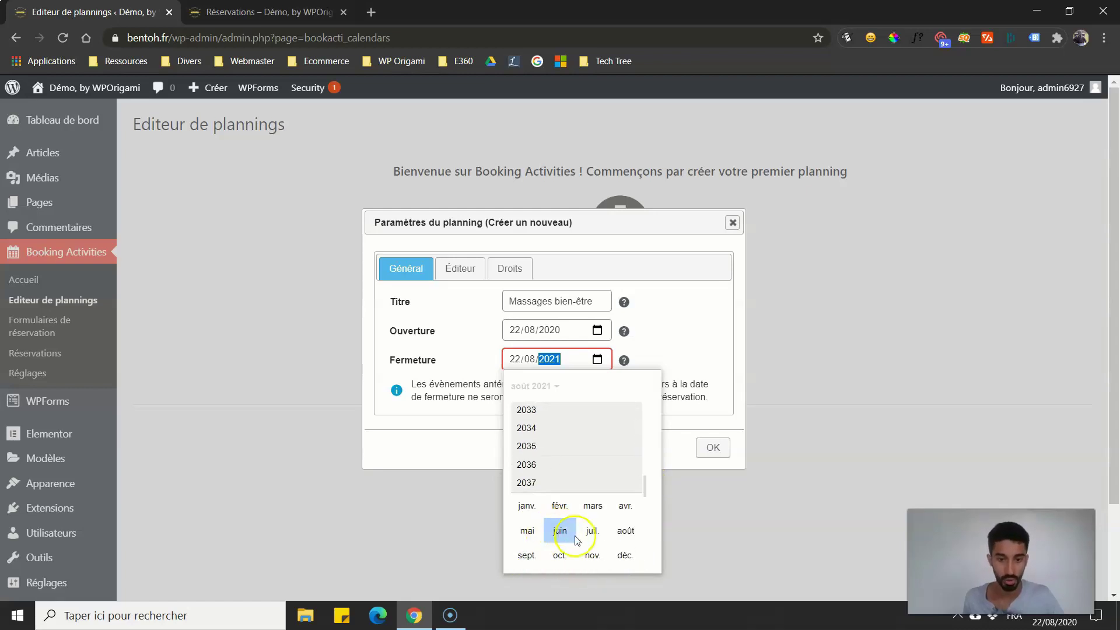
click(623, 554)
click(590, 516)
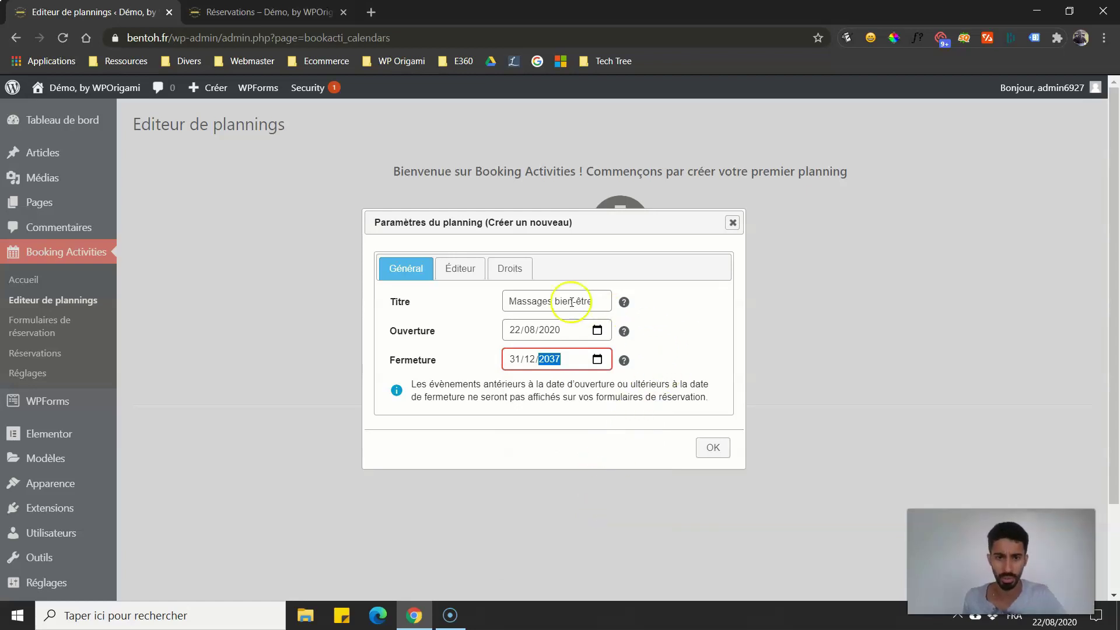
click(680, 361)
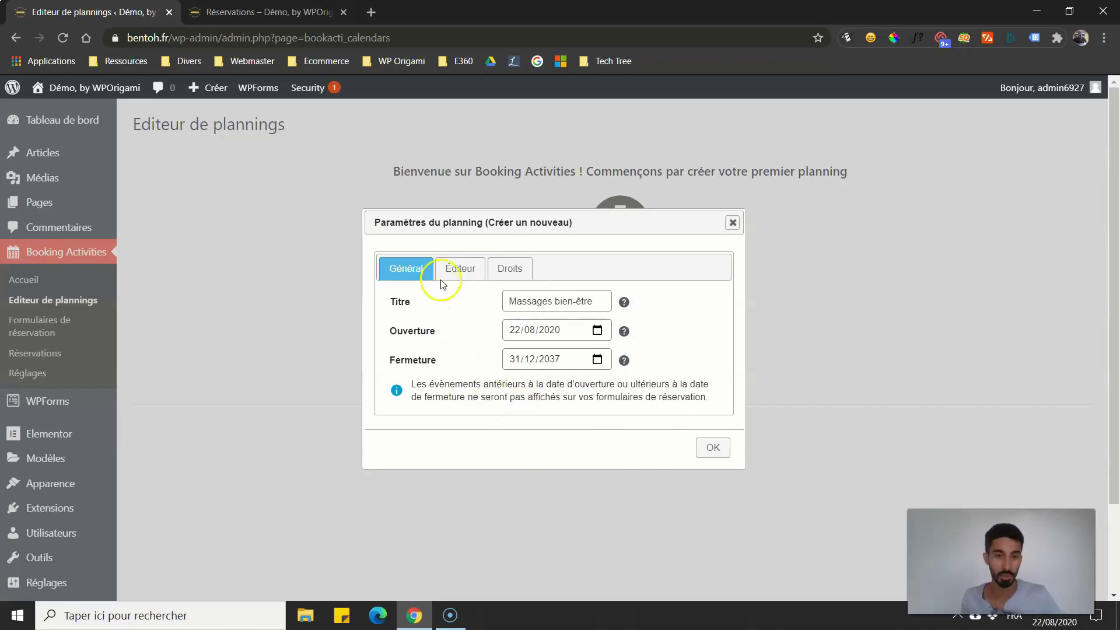
In the planning's editor settings, set the day start (Début de journée) to 08:00 and the day end (Fin de journée) to 18:00.
click(458, 270)
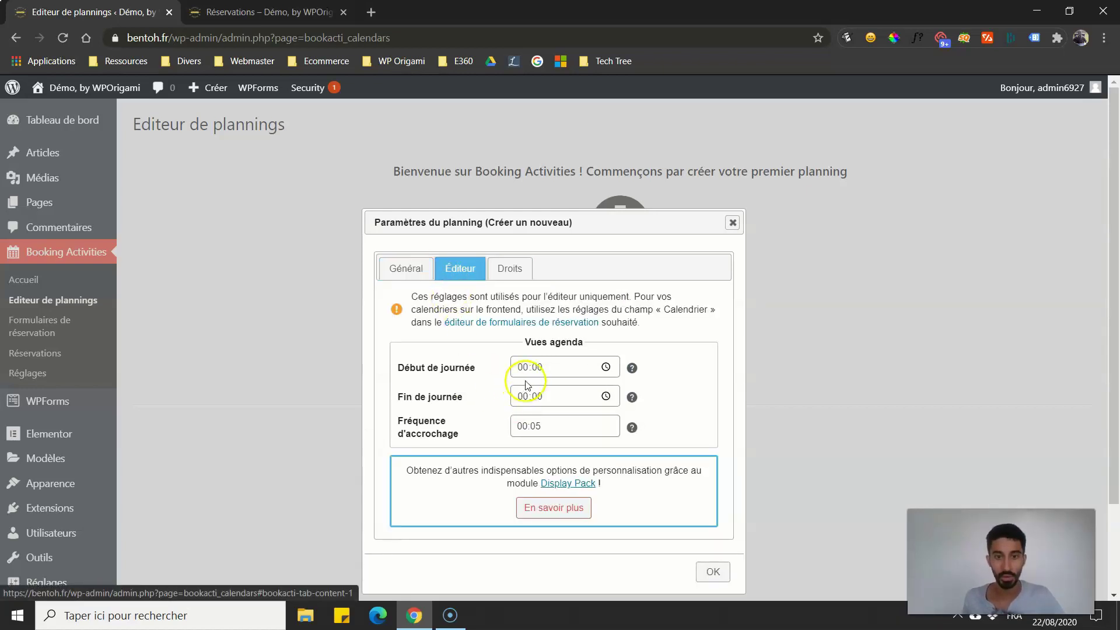
click(536, 369)
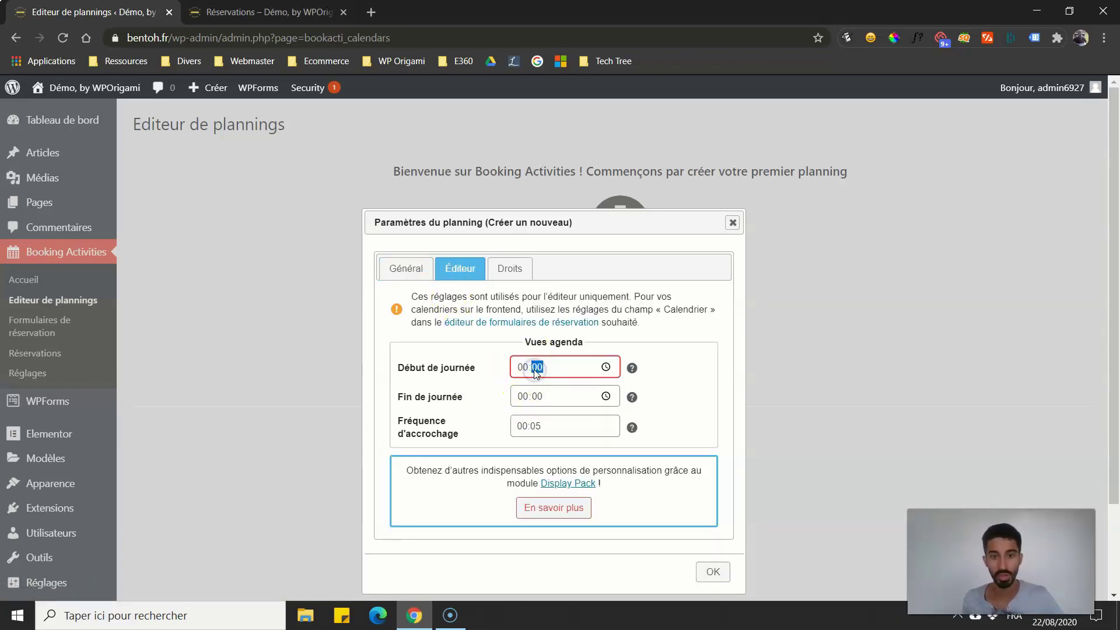
text(8)
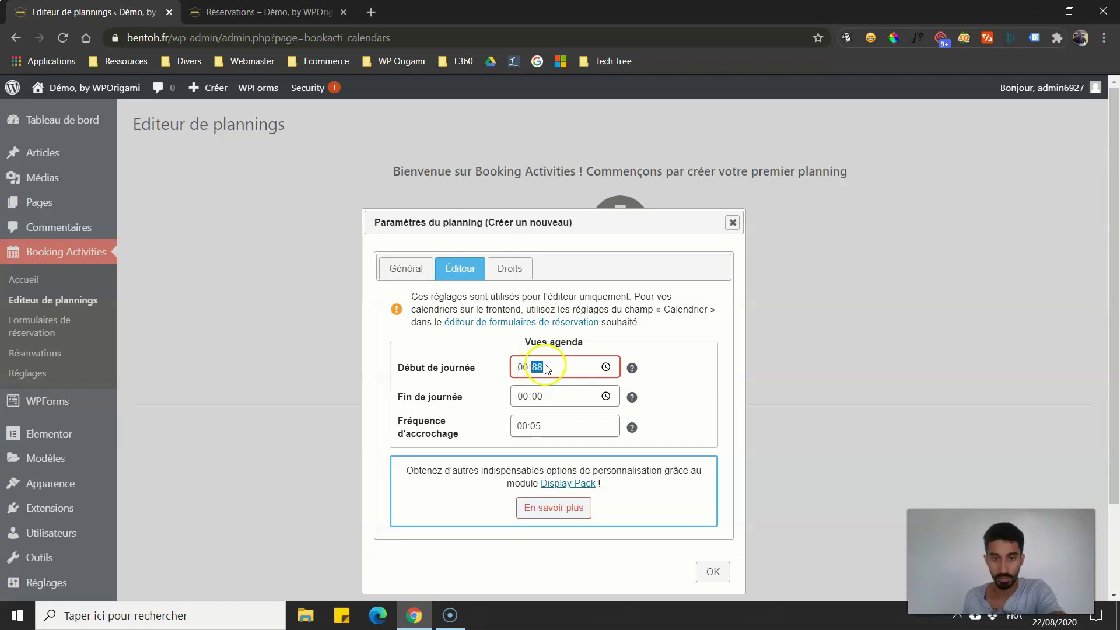
click(542, 365)
click(536, 366)
text(8)
click(520, 368)
text(00)
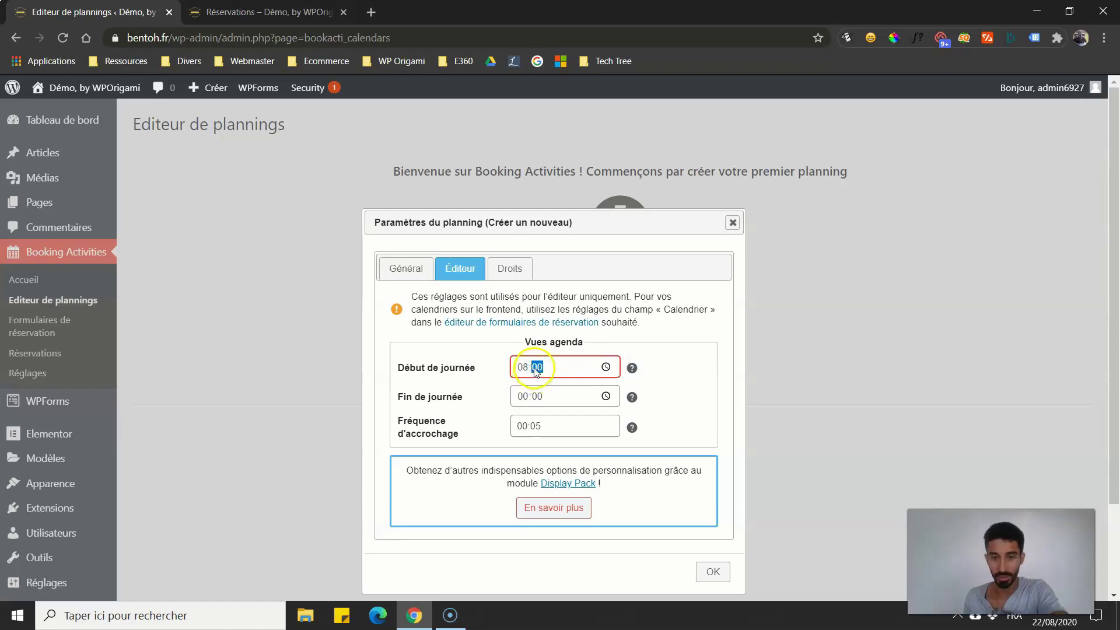
click(673, 370)
click(523, 397)
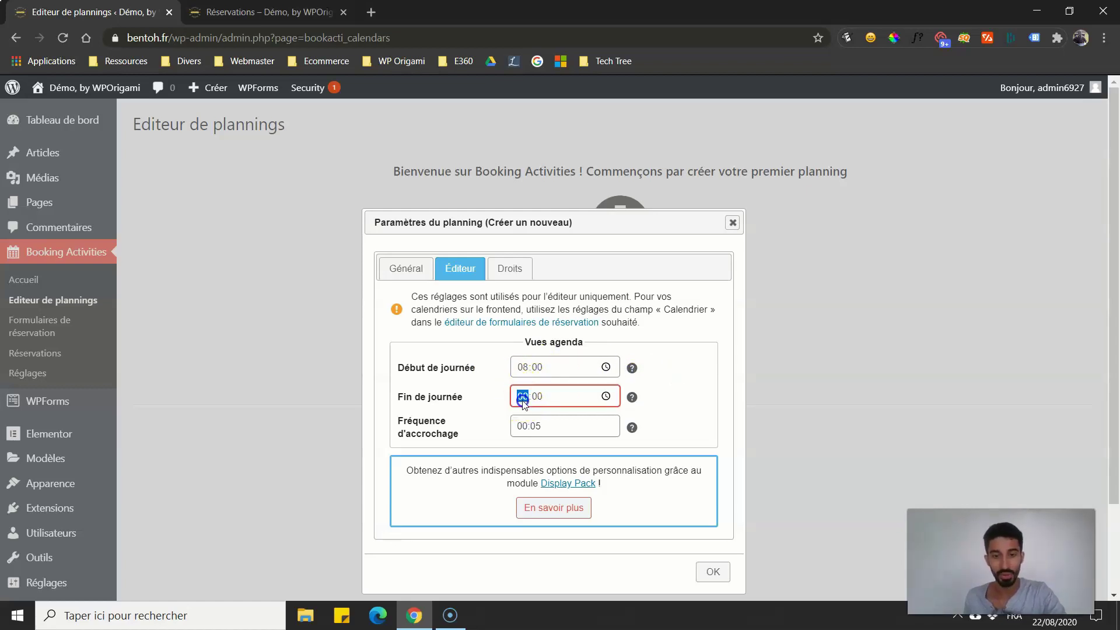
text(18)
click(681, 382)
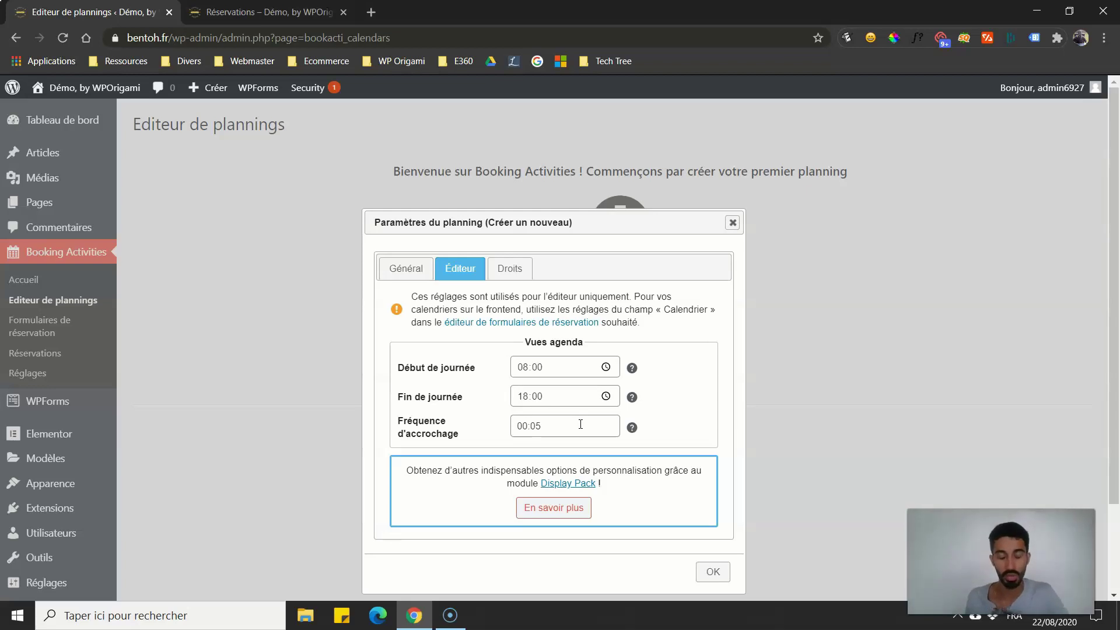
Set the snap frequency (Fréquence d'accrochage) to 00:15 and save the new planning.
click(539, 432)
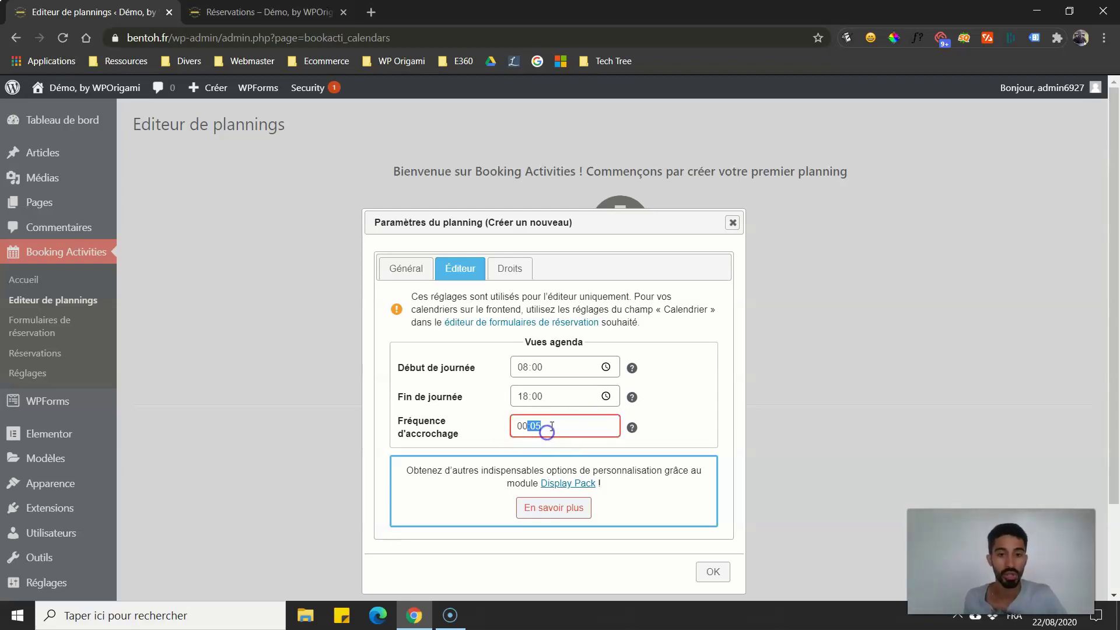
text(15)
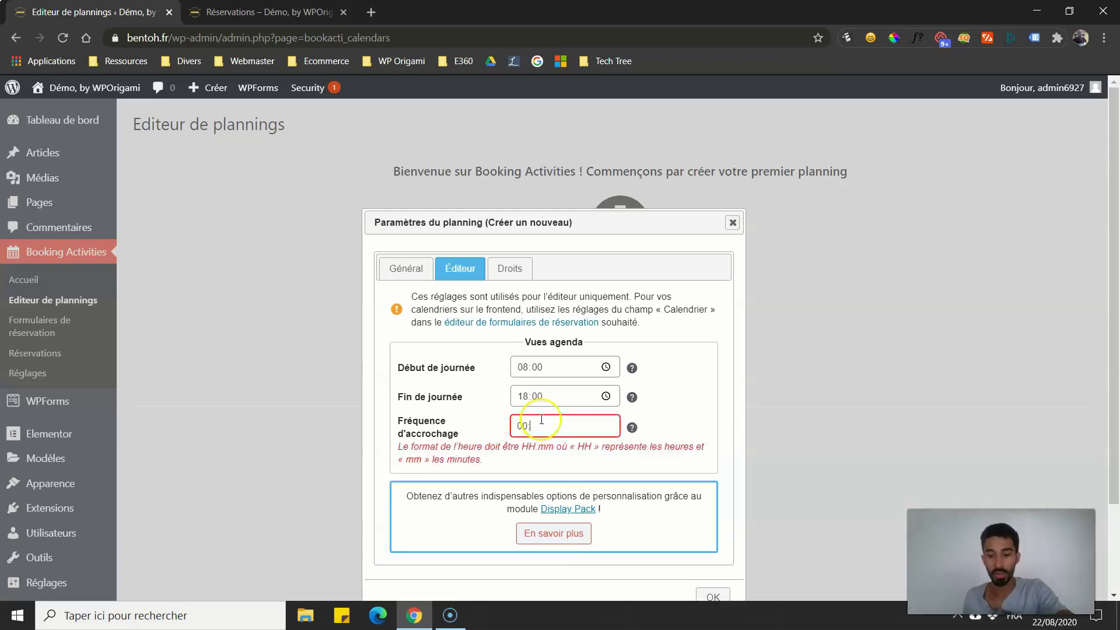
click(646, 413)
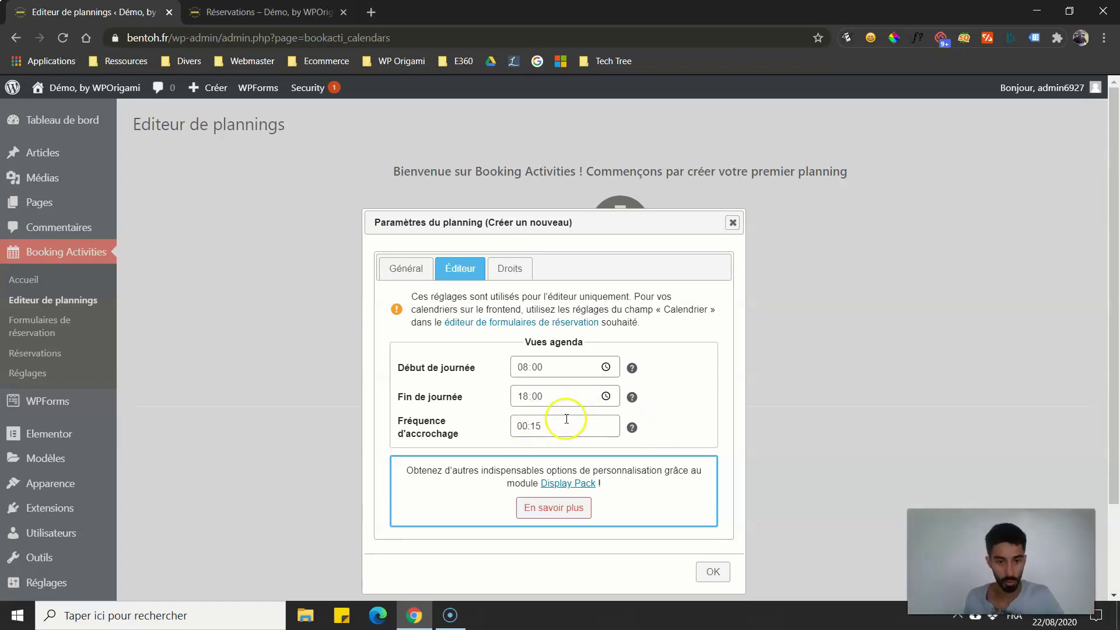
click(712, 571)
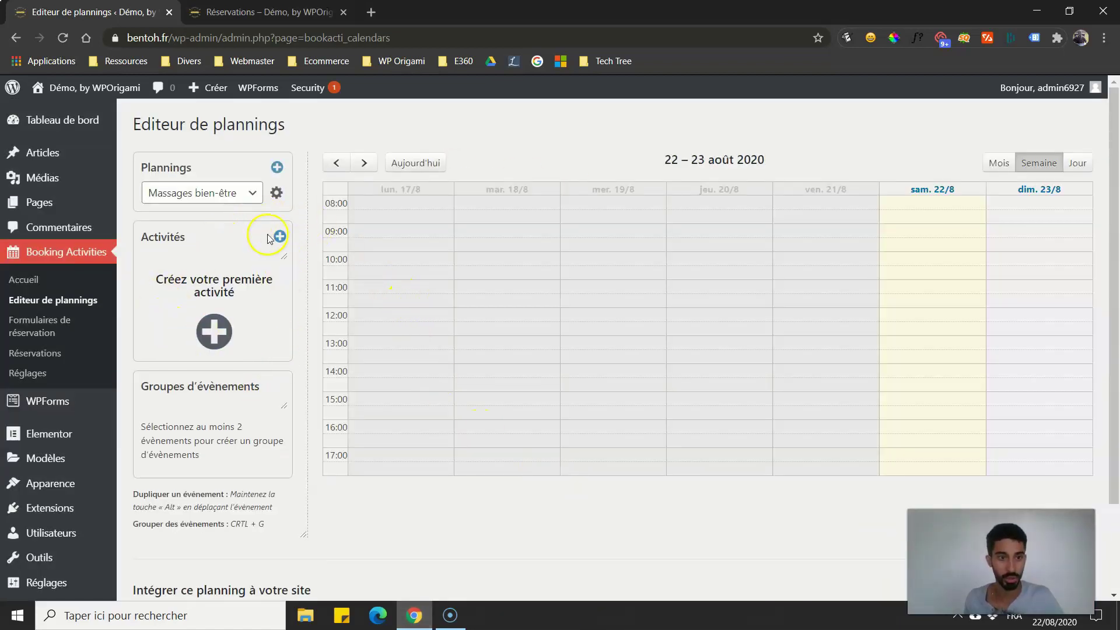
Check the list of plannings, then review the editor settings of "Massages bien-être" and close them without changes.
click(193, 195)
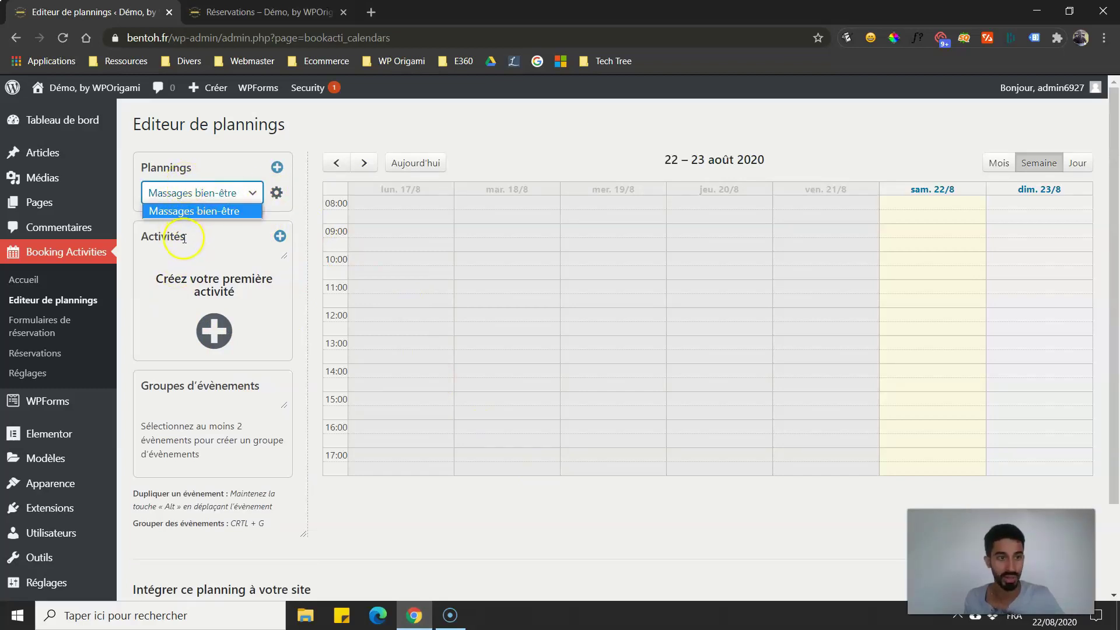
click(294, 197)
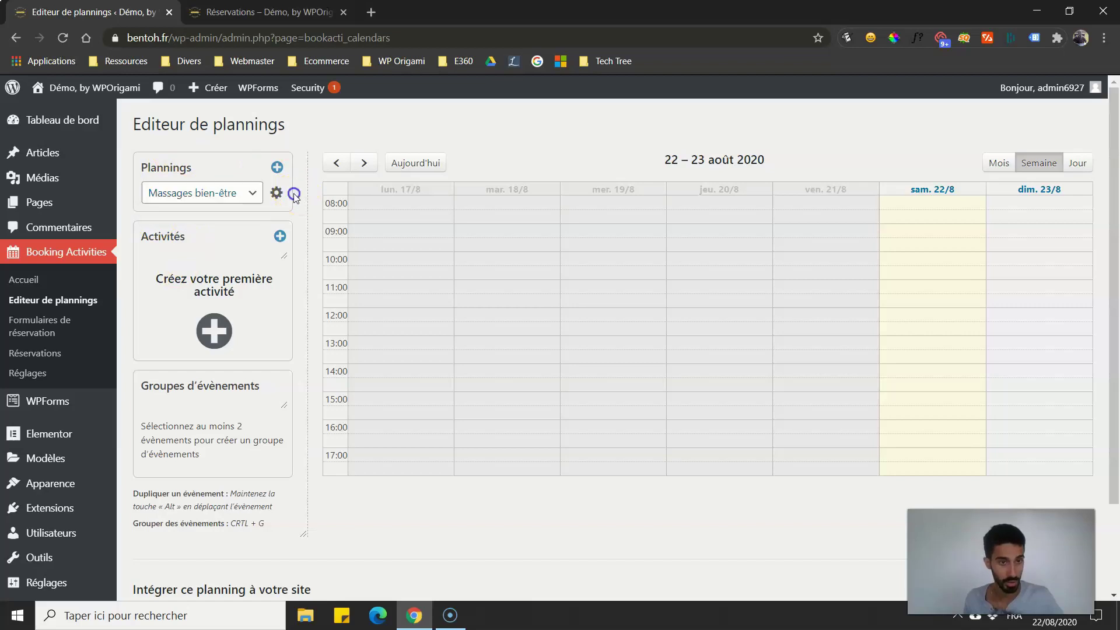
click(276, 194)
click(408, 216)
click(458, 206)
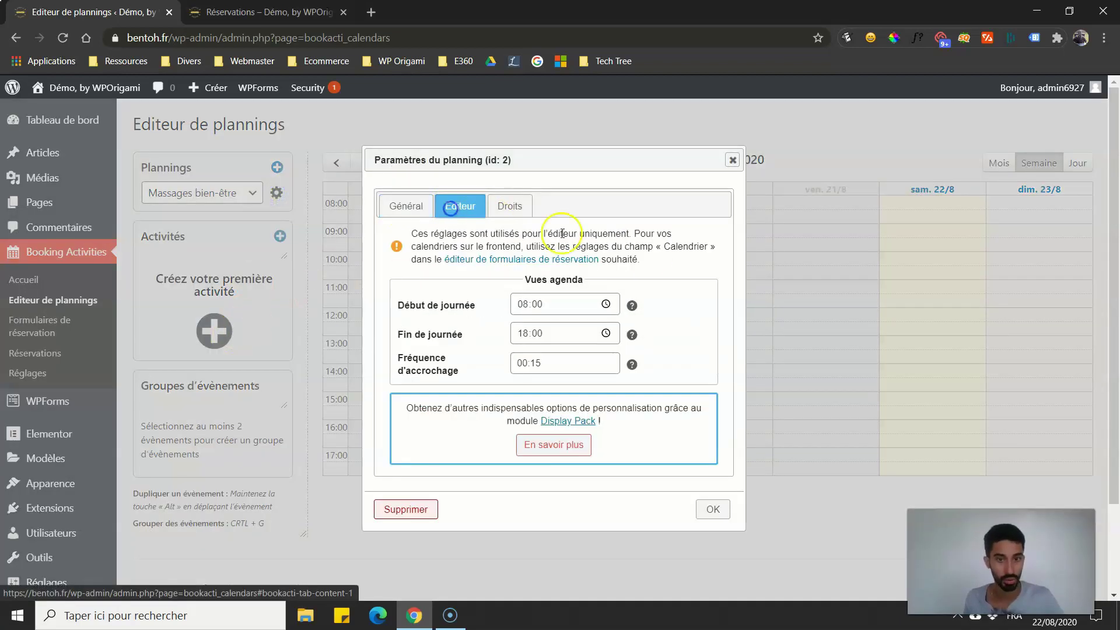
click(733, 161)
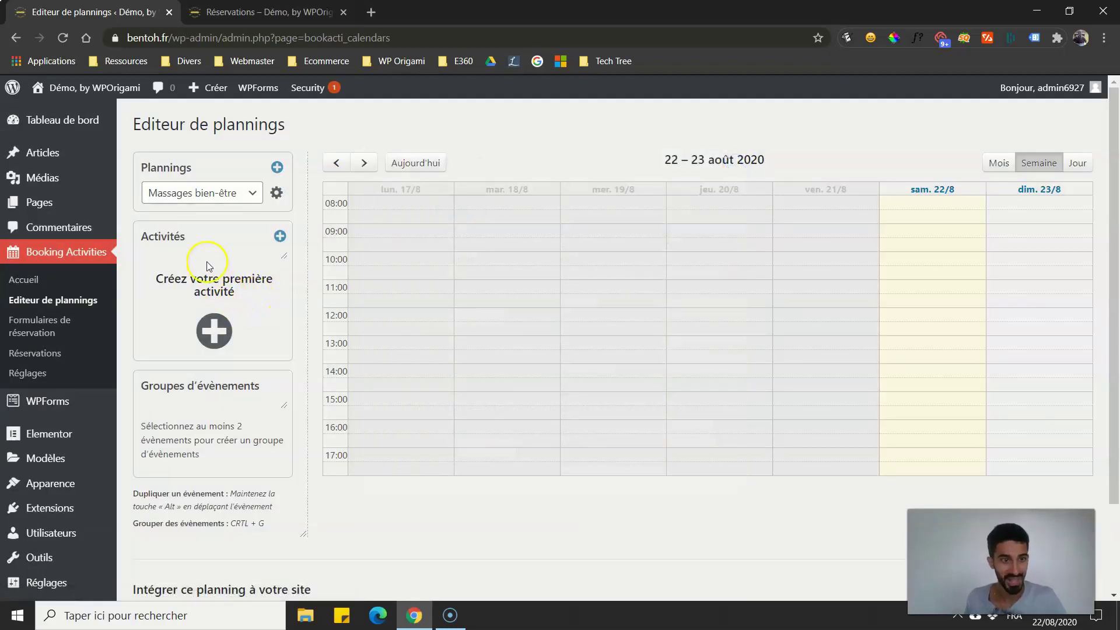
Start the planning's first activity, title it "Massage ayurvédique" and set its availability (Disponibilité) to 1.
click(213, 331)
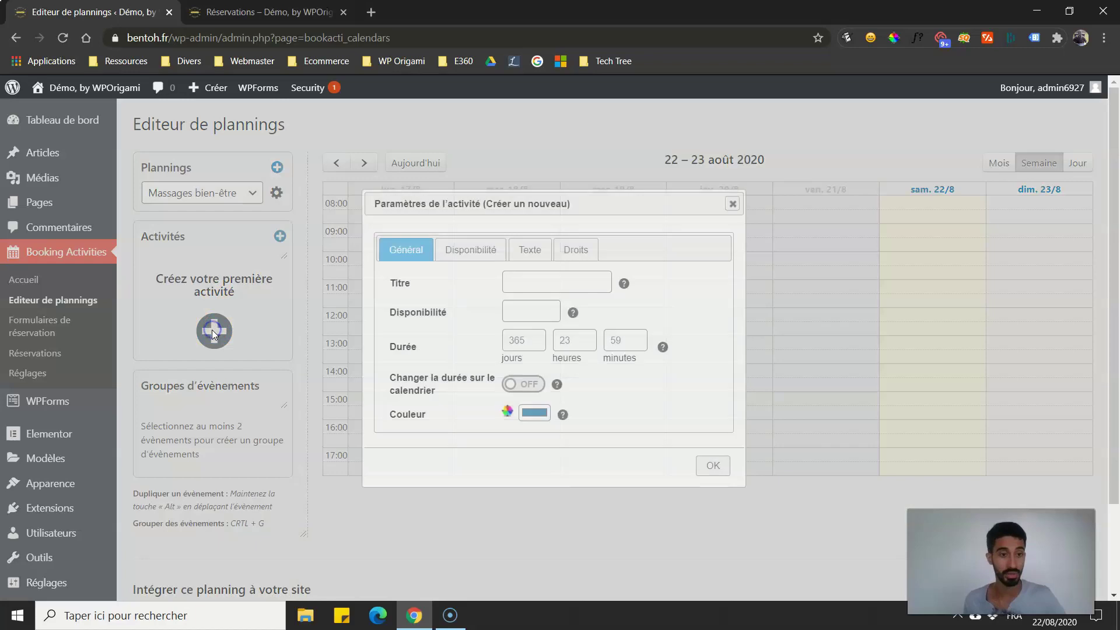
click(524, 285)
text(Massage ayurvédique)
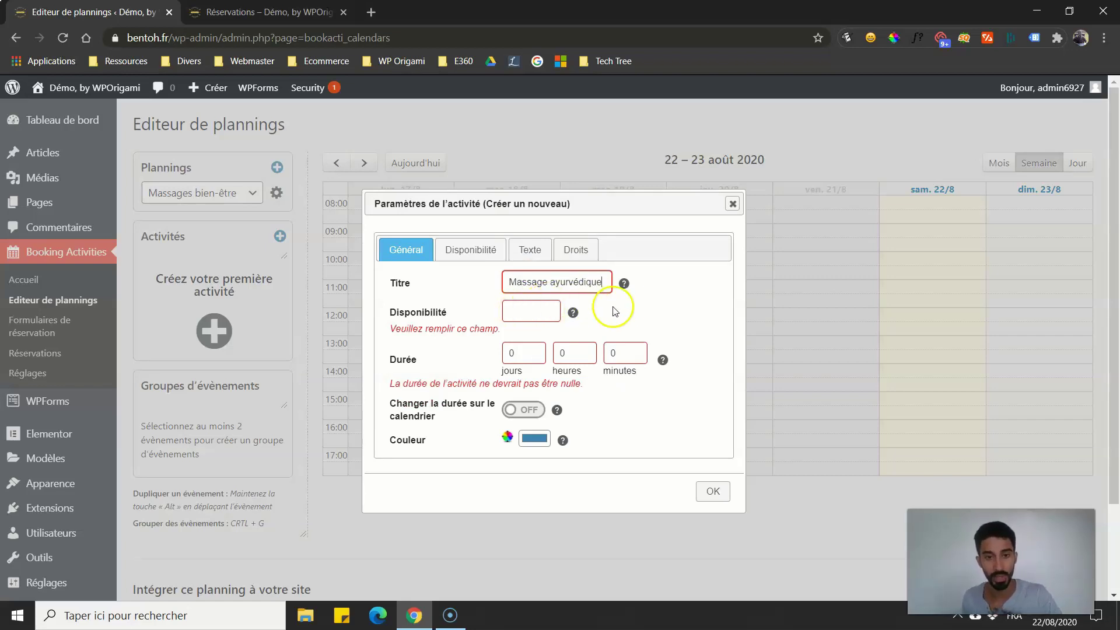
click(549, 311)
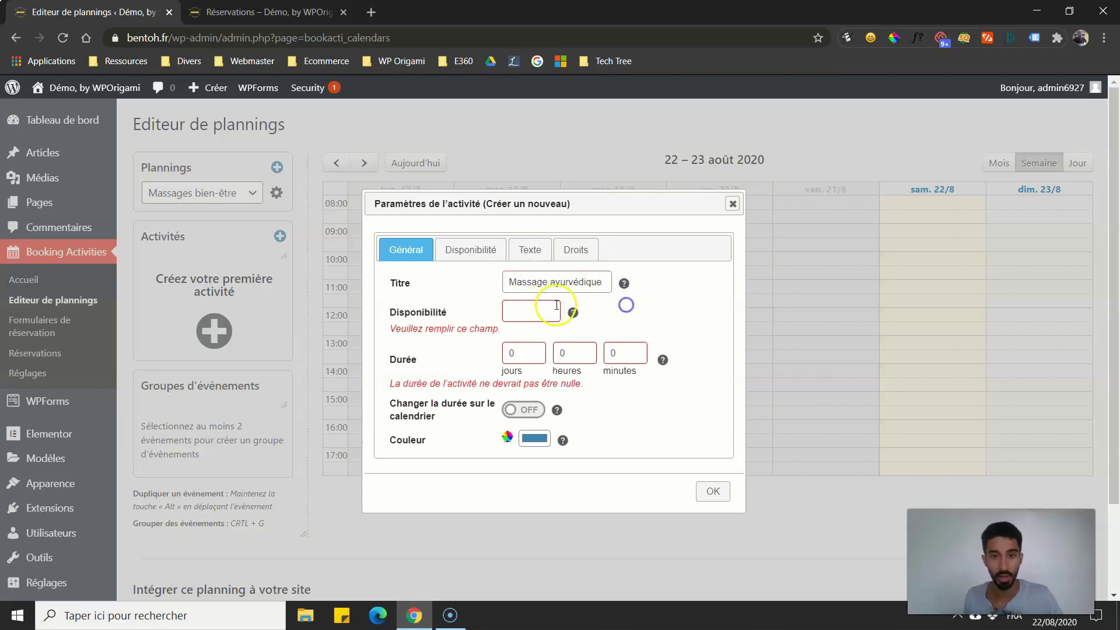
click(549, 309)
click(631, 313)
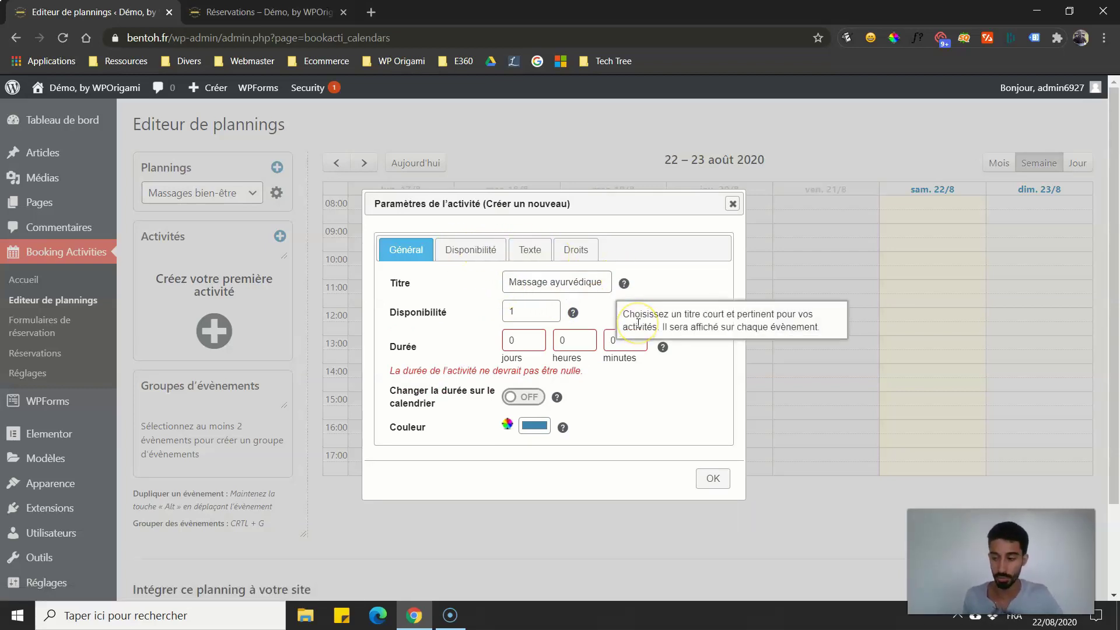
click(663, 285)
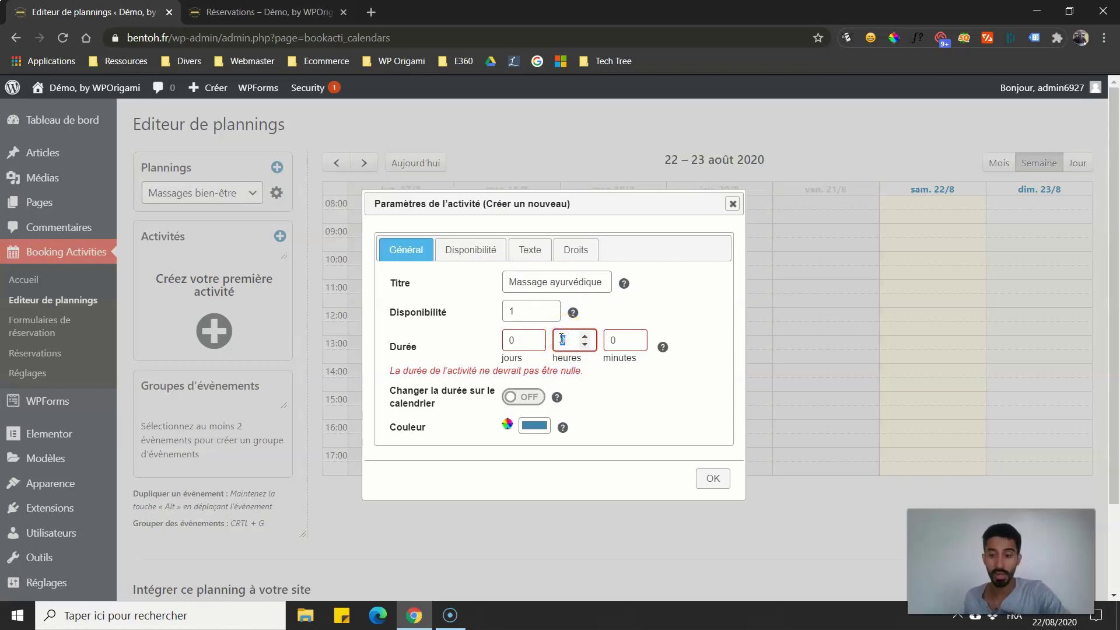
Set the activity's duration (Durée) to 1 hour and 0 minutes.
text(1)
click(717, 311)
click(621, 339)
click(687, 380)
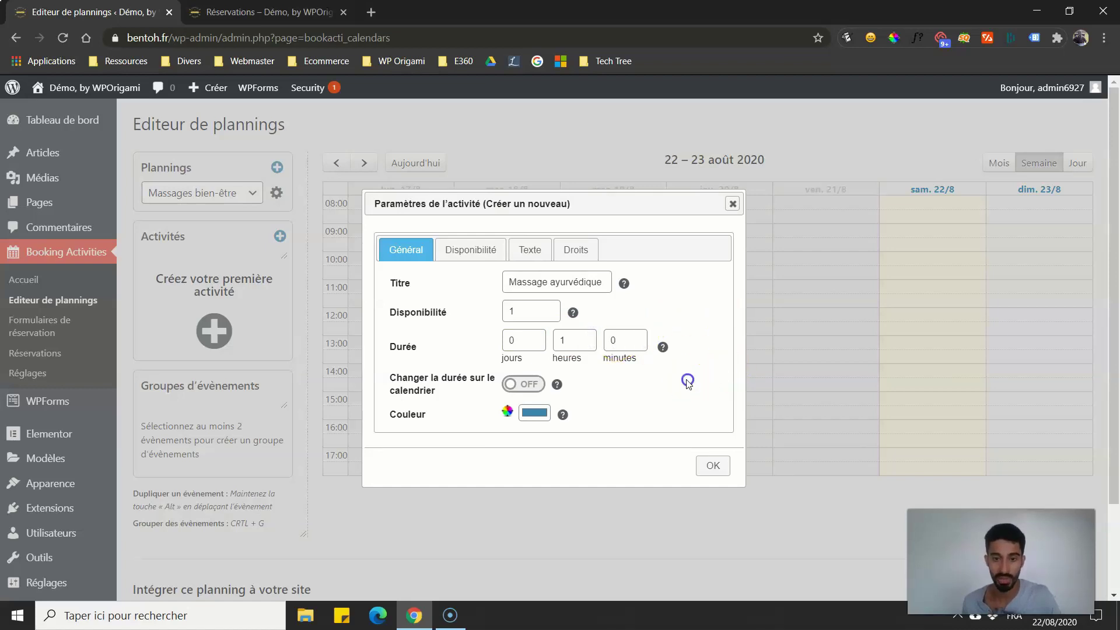
click(581, 342)
click(700, 338)
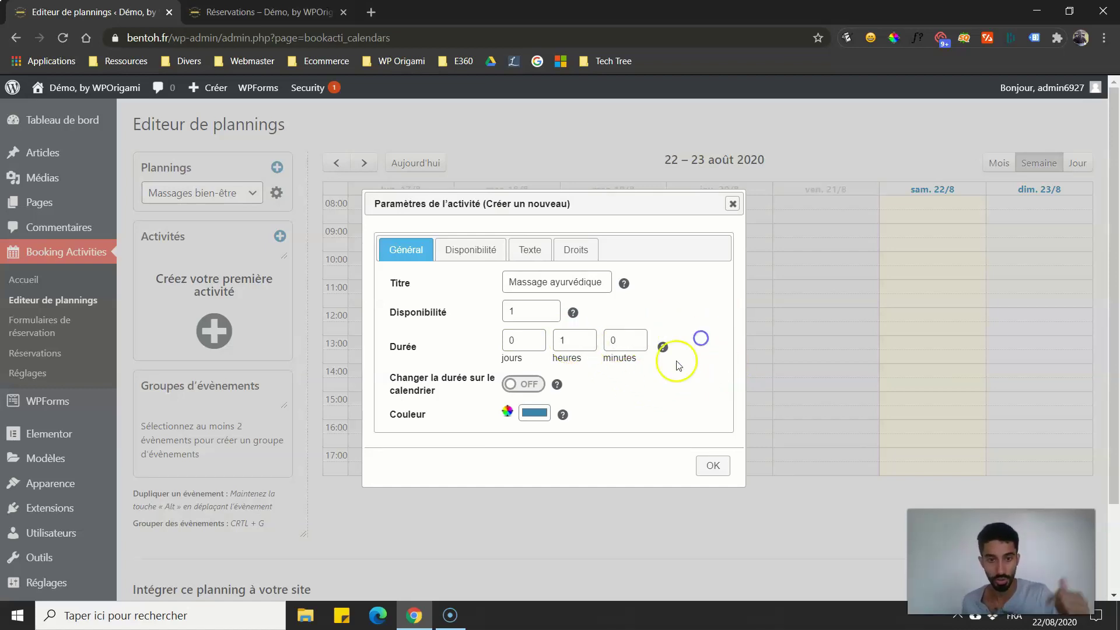
Change the activity's colour to a dark yellow, about RGB 201, 186, 24.
click(533, 413)
click(661, 337)
drag(661, 341, 664, 338)
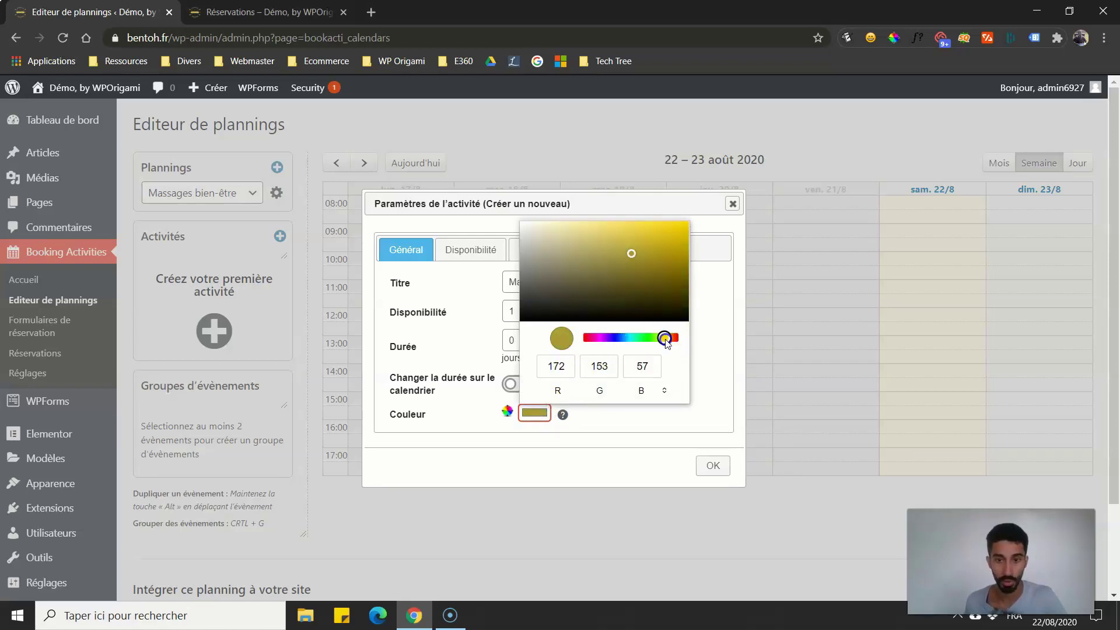
click(667, 249)
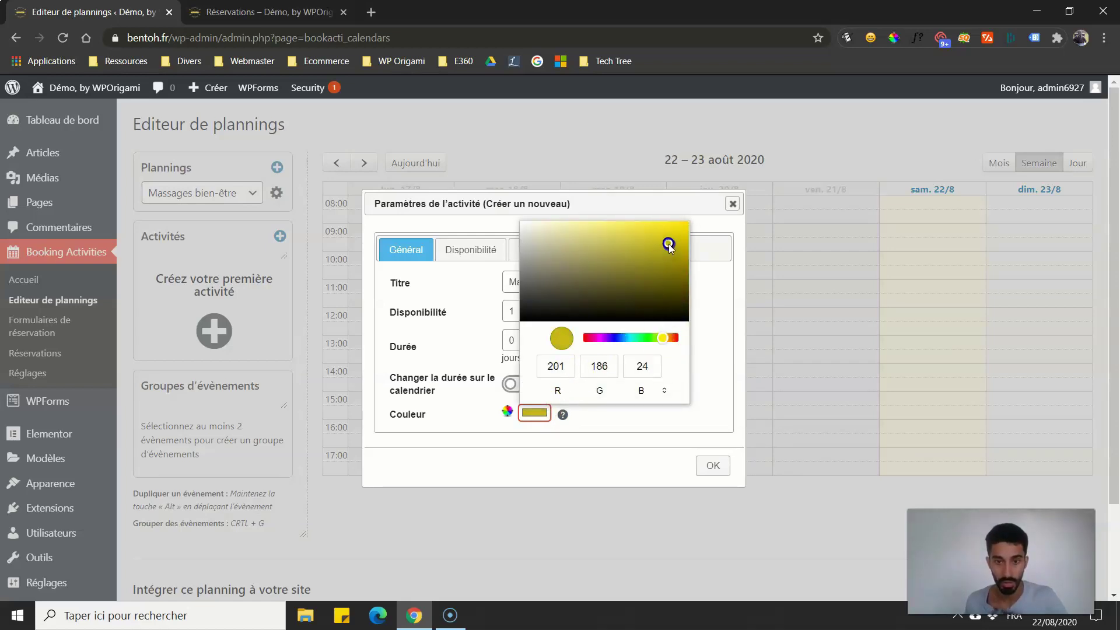
click(712, 318)
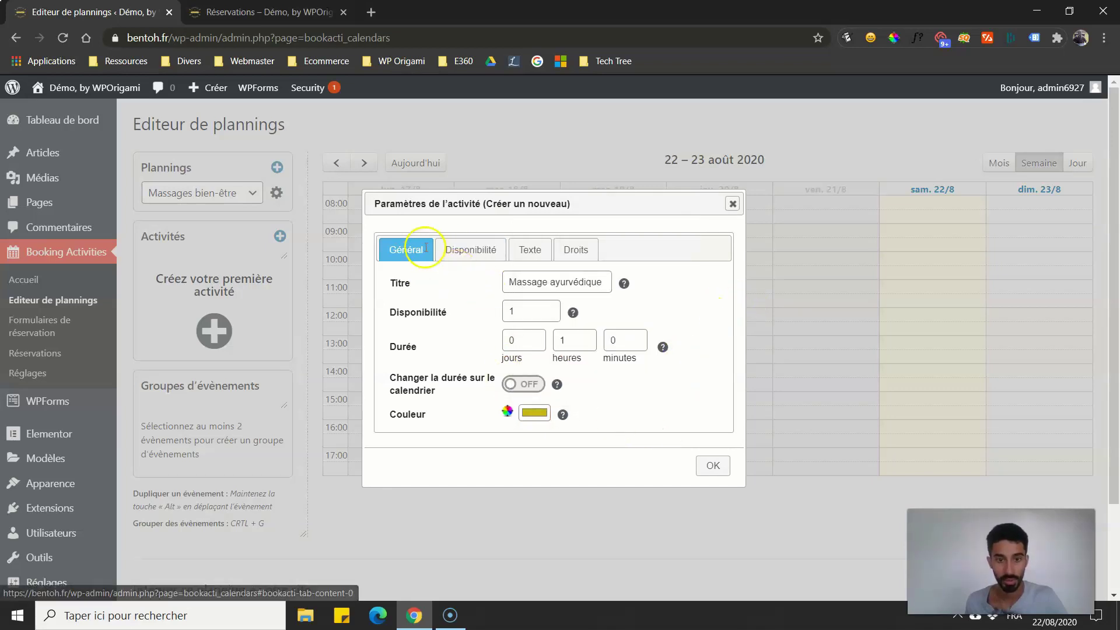
Review the activity's availability options and read the help on the minimum and maximum bookings per user.
click(458, 249)
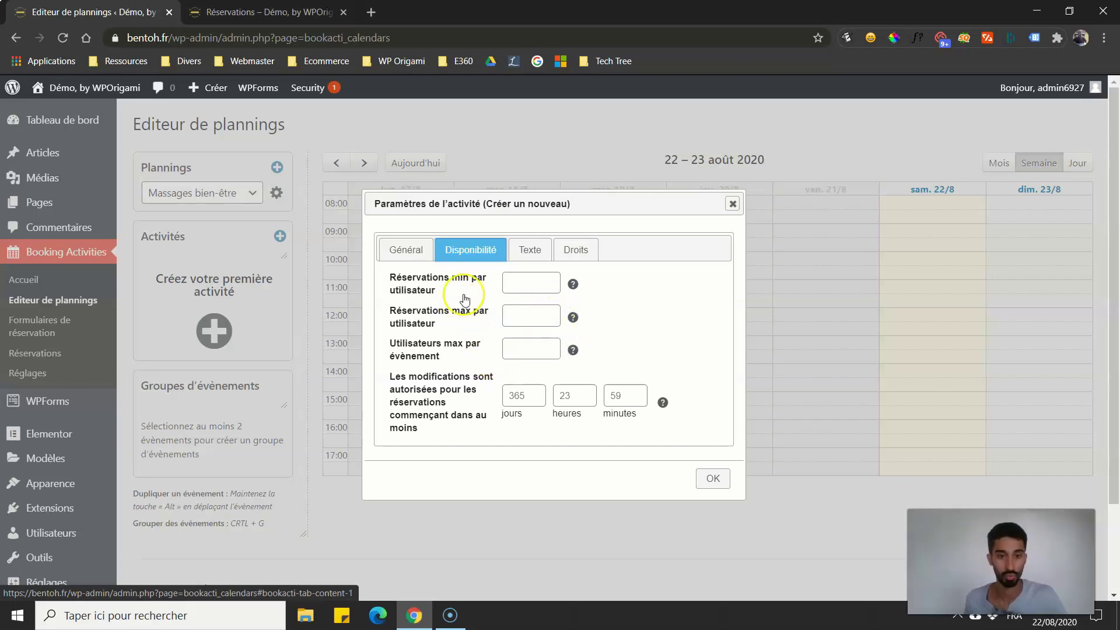
click(402, 255)
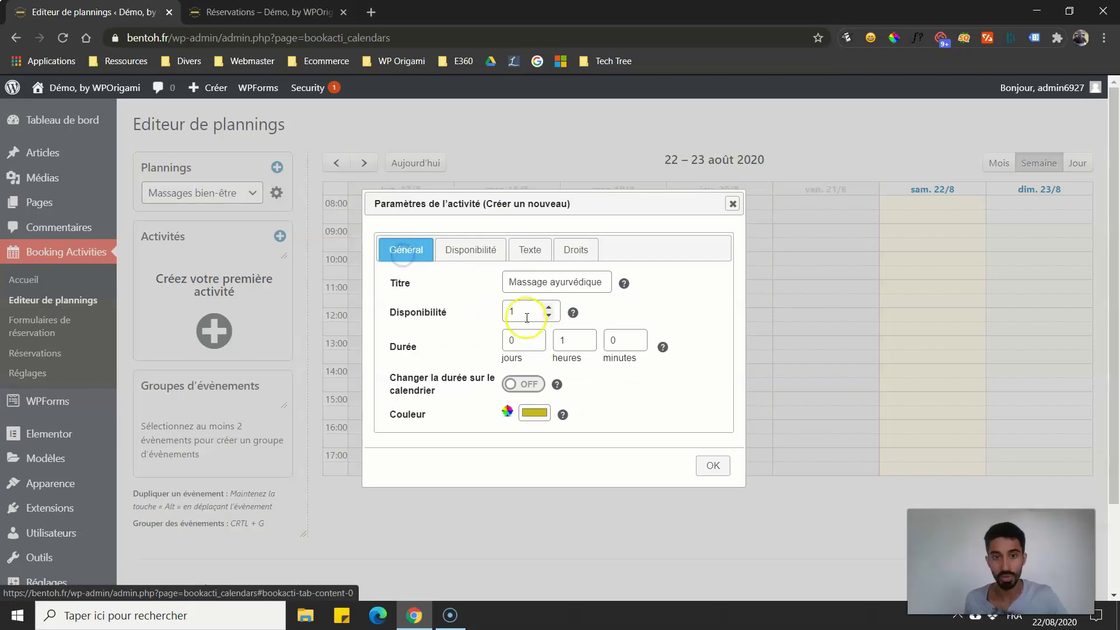
click(462, 251)
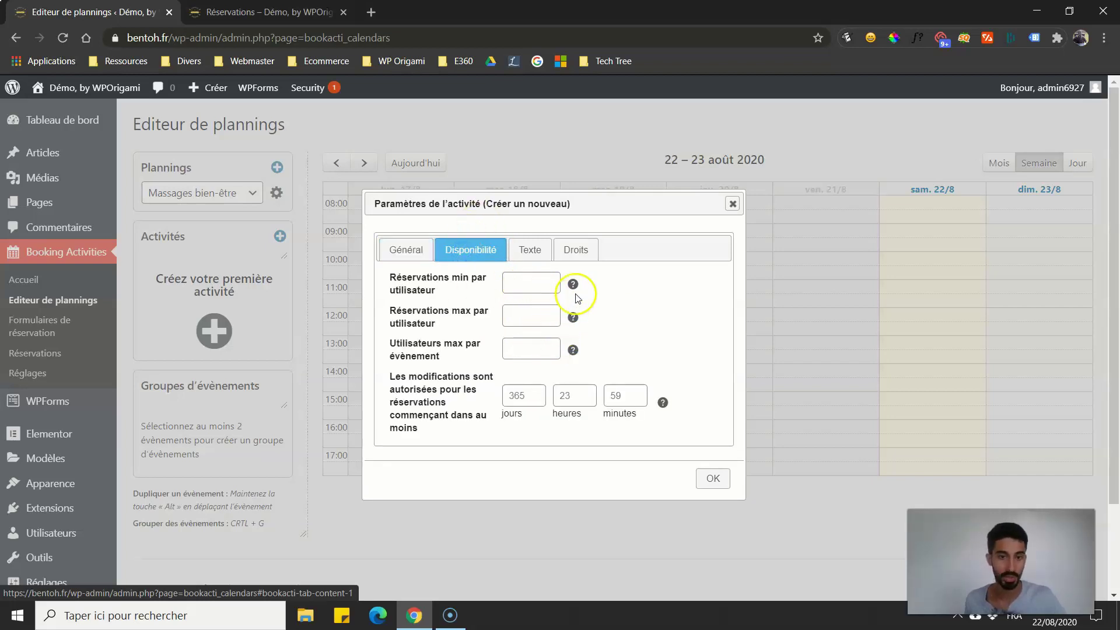
mouse_move(573, 285)
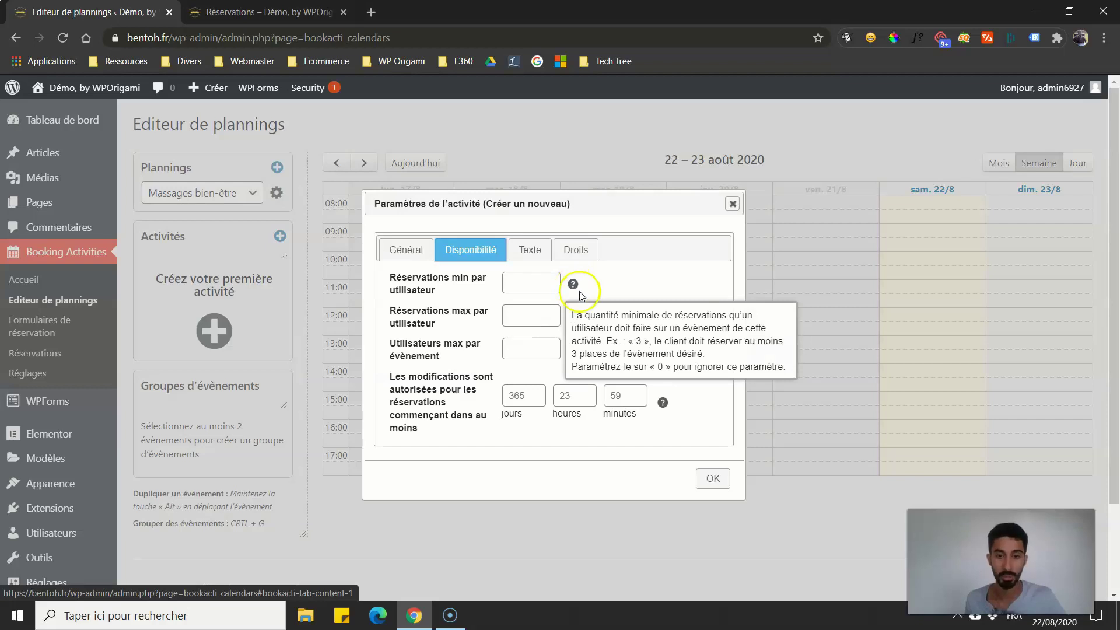
mouse_move(574, 317)
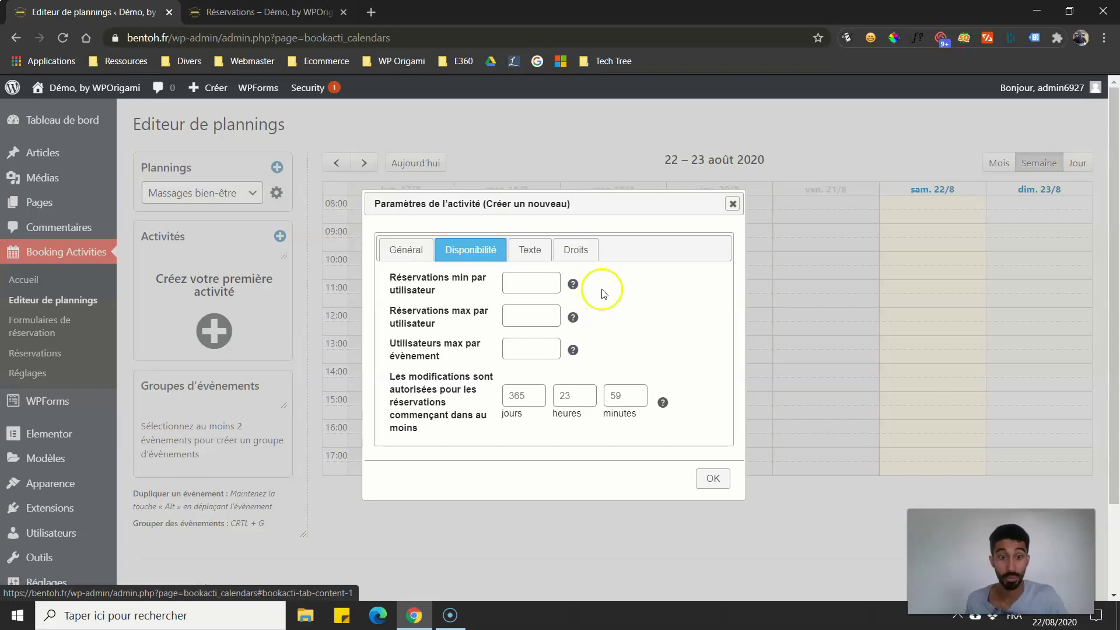
Set the activity's unit name to "massage" for the singular and "massages" for the plural.
click(523, 250)
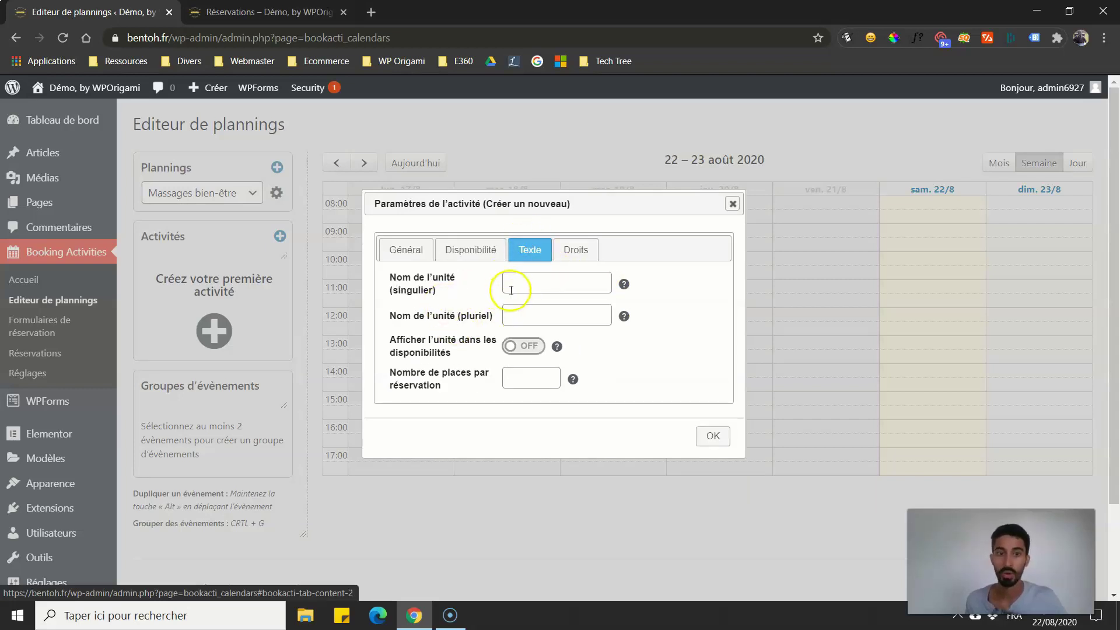
click(512, 290)
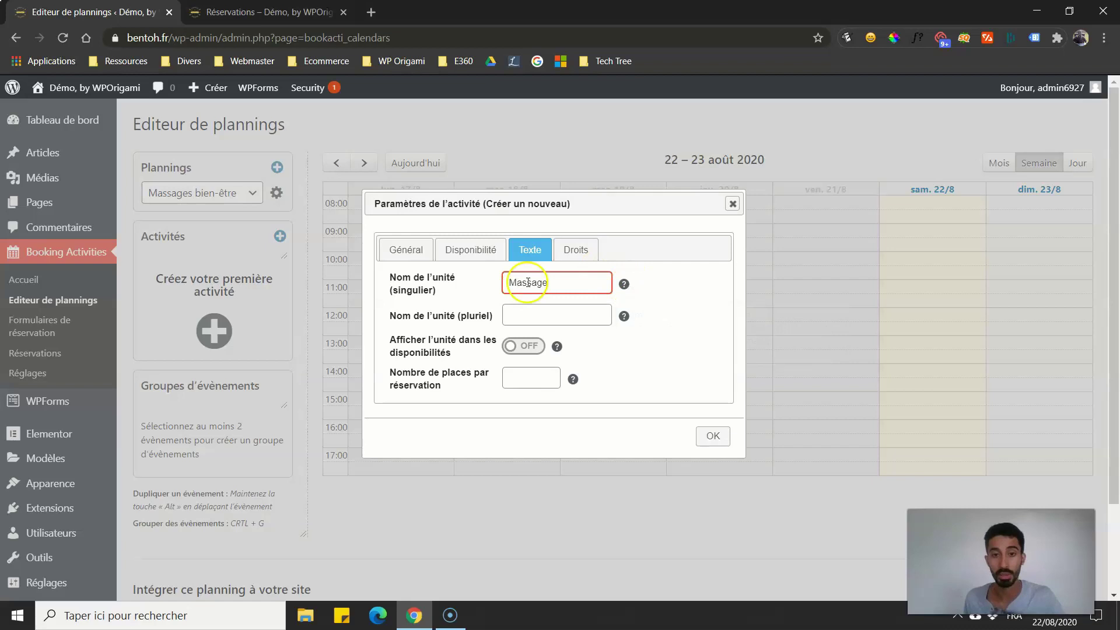
click(510, 282)
text(m)
click(723, 287)
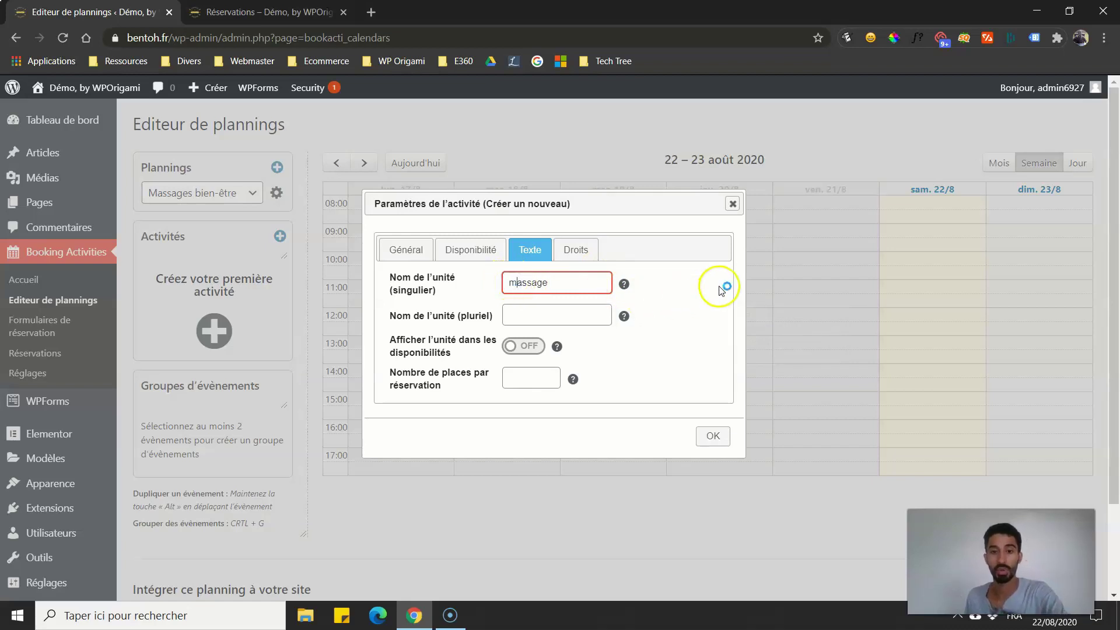
click(589, 283)
drag(588, 283, 556, 306)
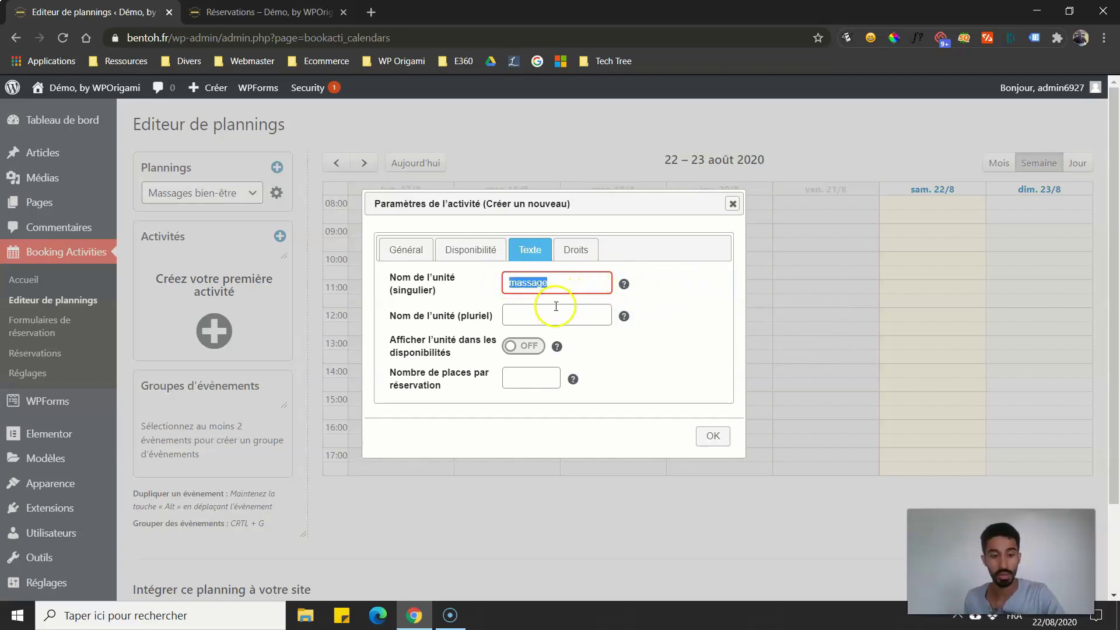
click(554, 312)
text(ssages)
click(671, 299)
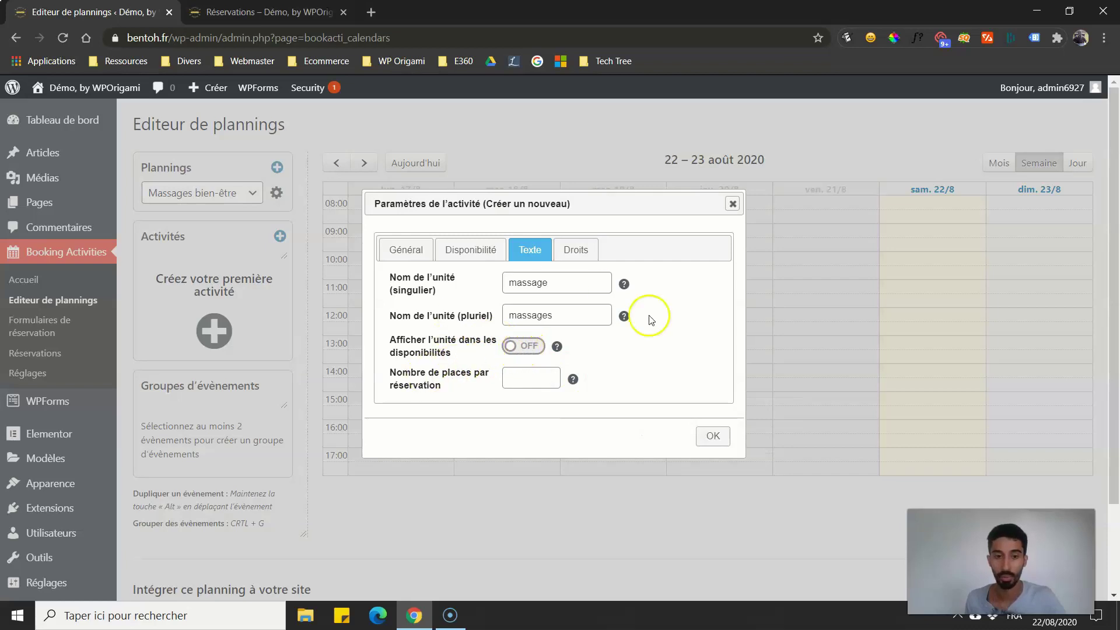
Review who may book and manage the activity, then save the new Massage ayurvédique activity.
click(569, 255)
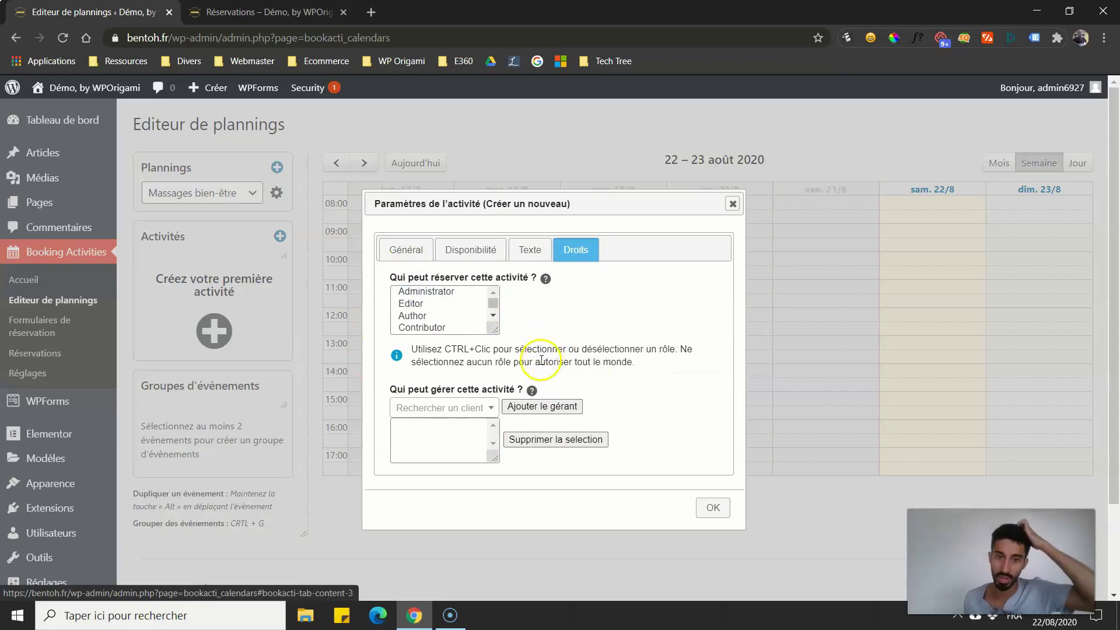
drag(496, 331, 526, 315)
scroll(454, 304, up, 5)
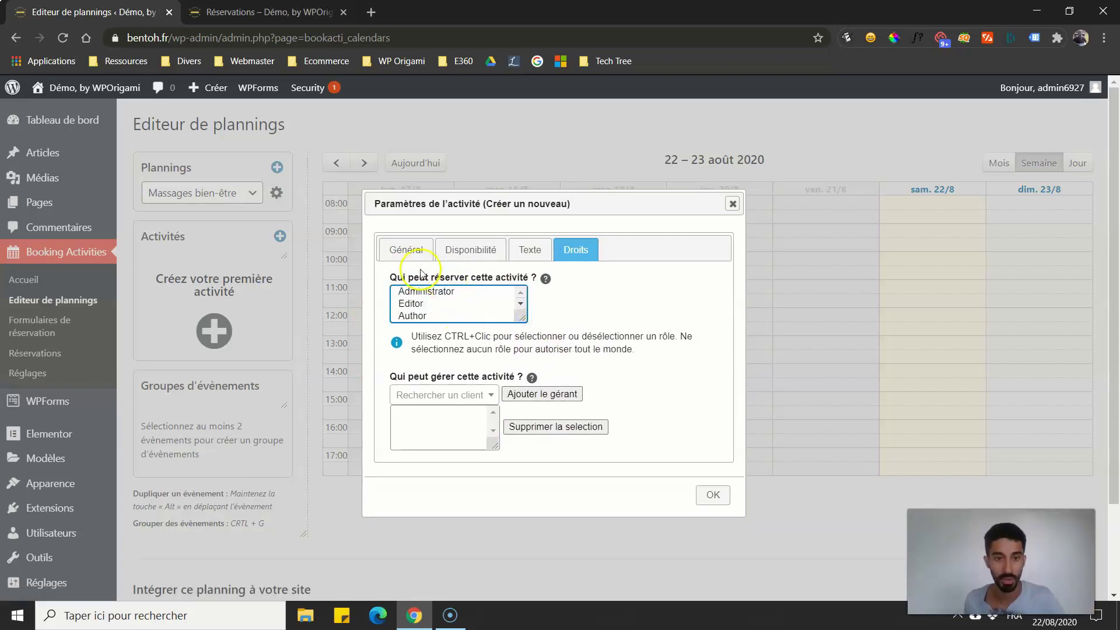
click(405, 250)
click(713, 465)
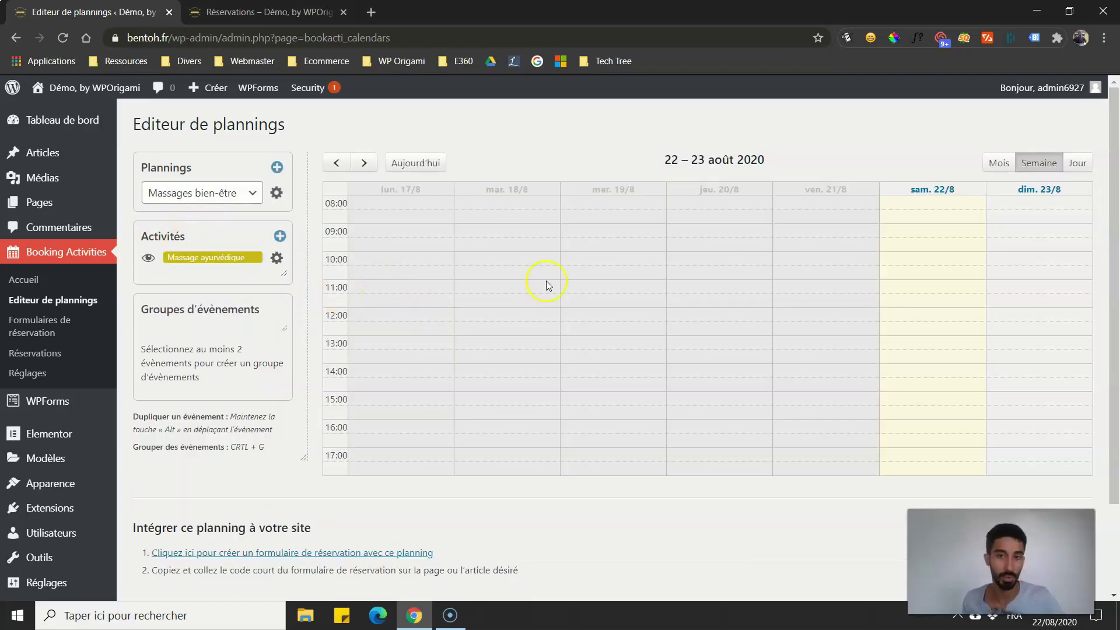
Schedule two Massage ayurvédique events on Sunday 23/8, one at 10:30 and one at 15:45.
drag(234, 252, 1035, 272)
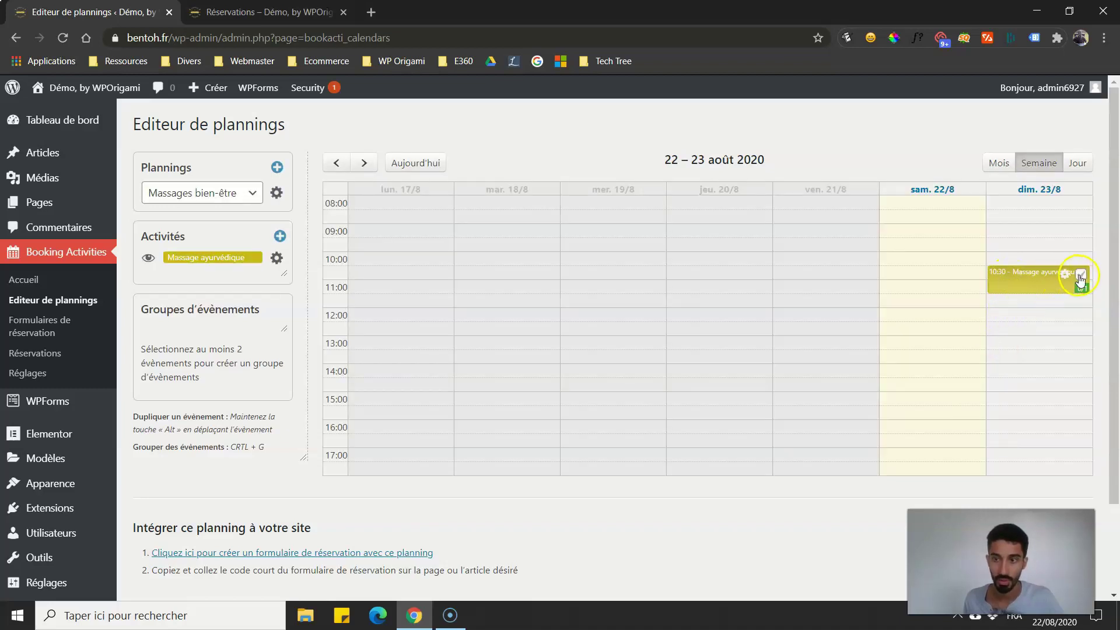
drag(176, 249, 1023, 416)
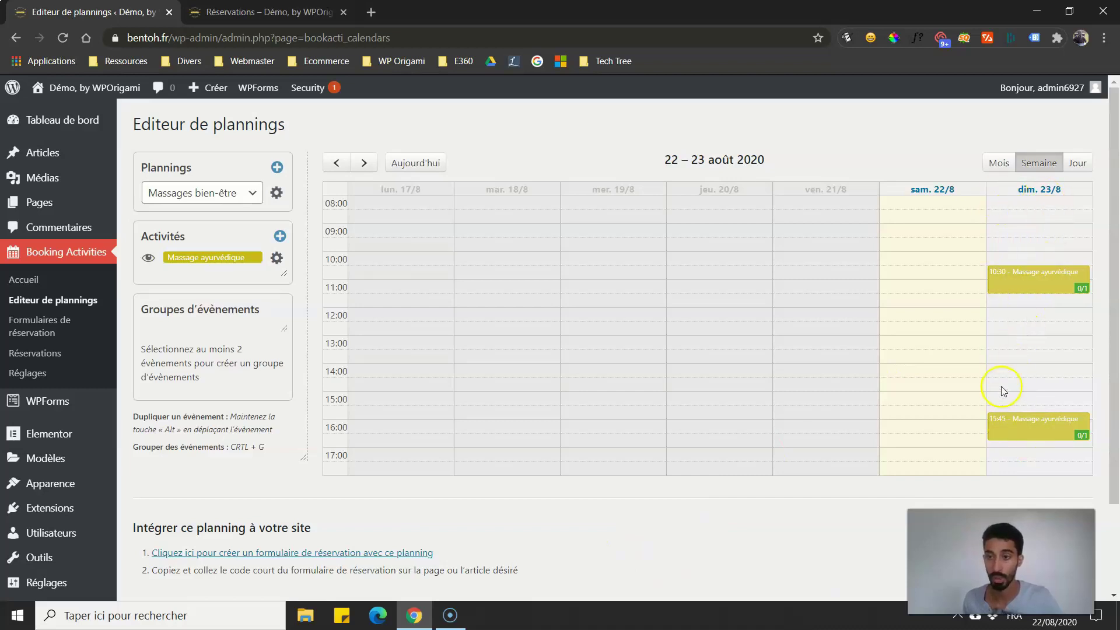
click(366, 163)
click(337, 162)
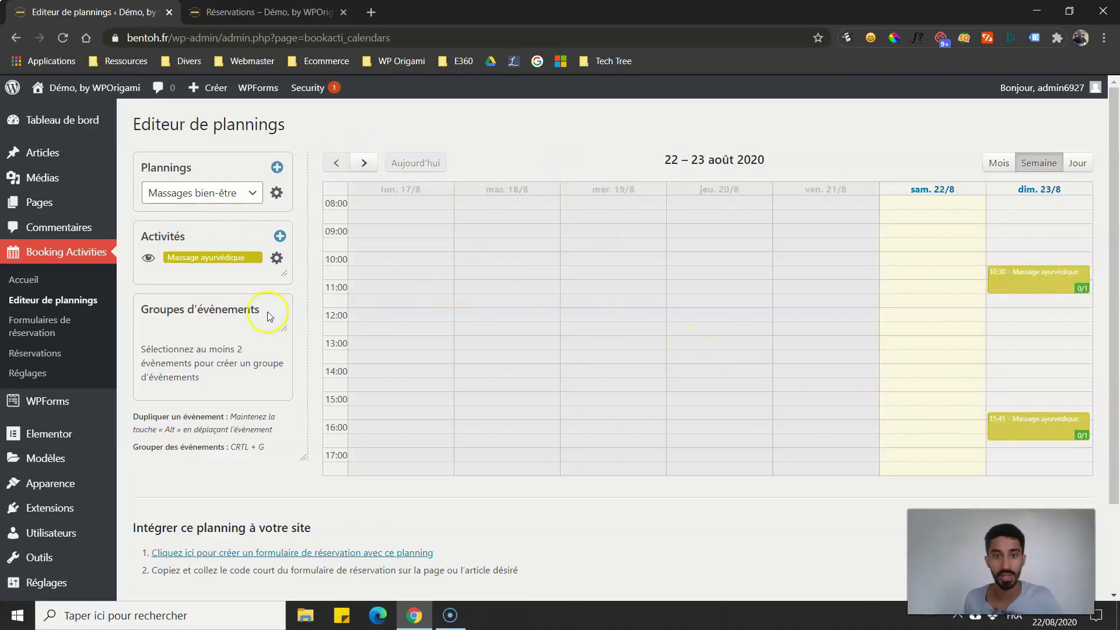
Check the Massage ayurvédique activity's visibility toggle on the calendar and its general and availability settings, without changing anything.
click(149, 258)
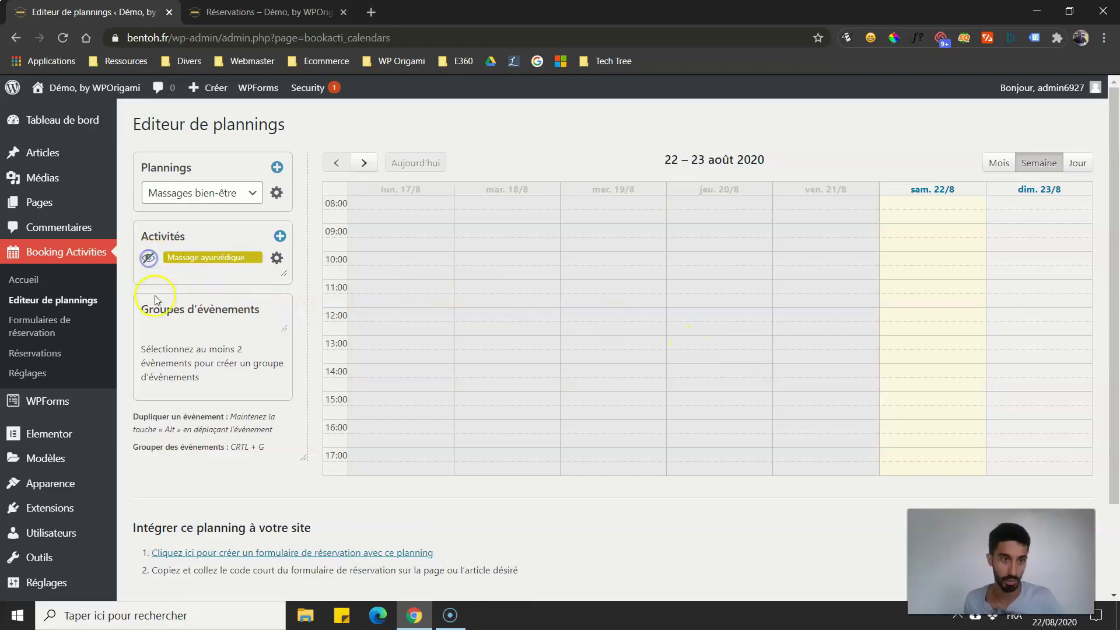
click(149, 259)
click(277, 259)
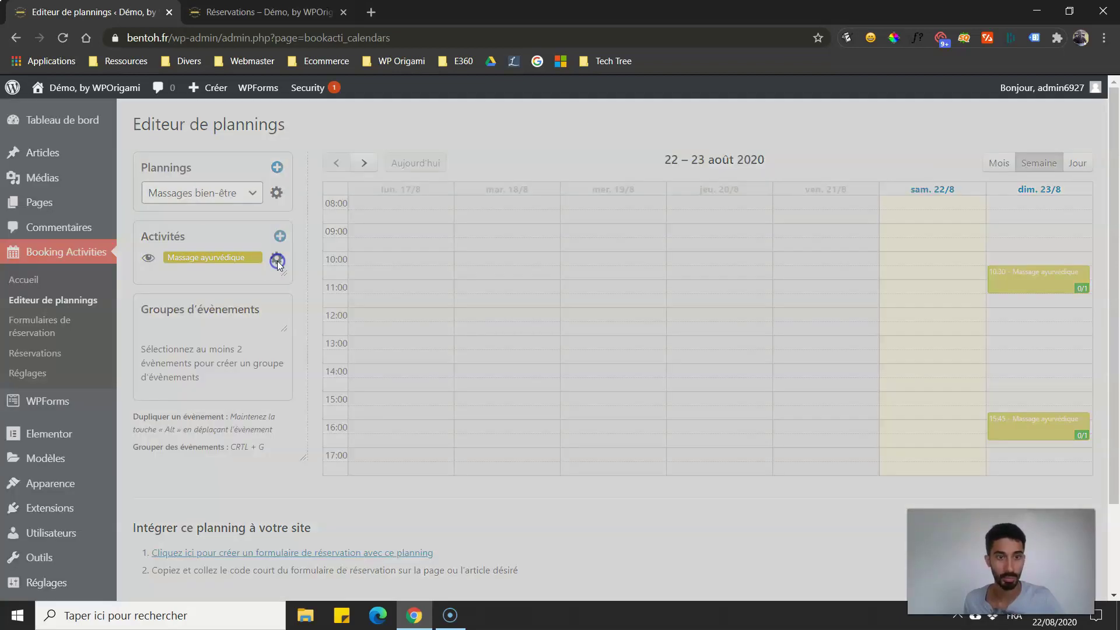
click(474, 247)
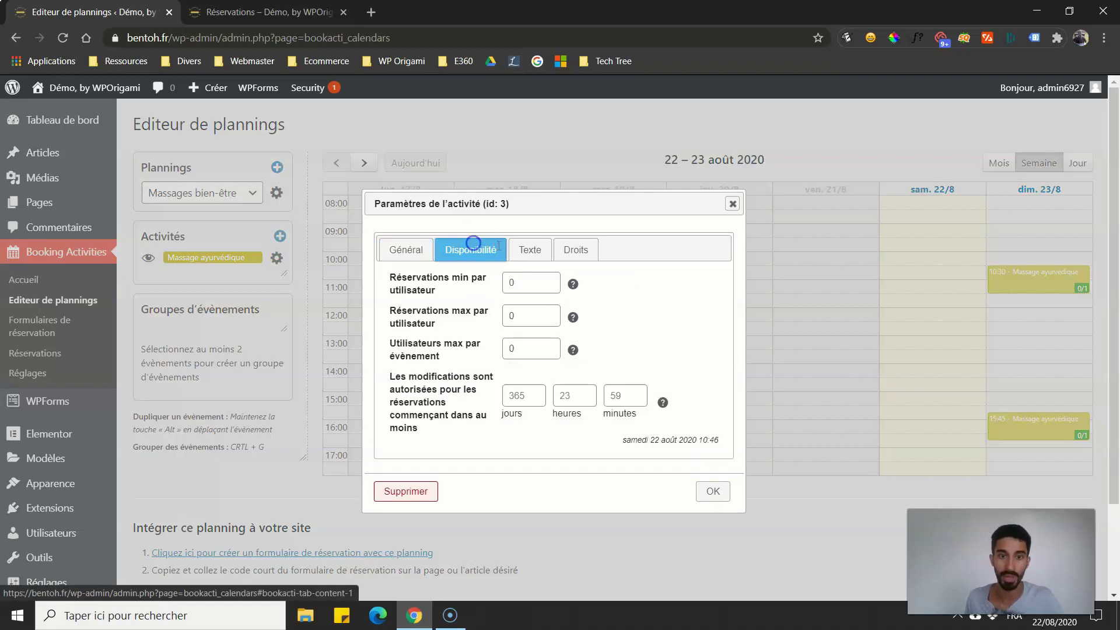
click(387, 249)
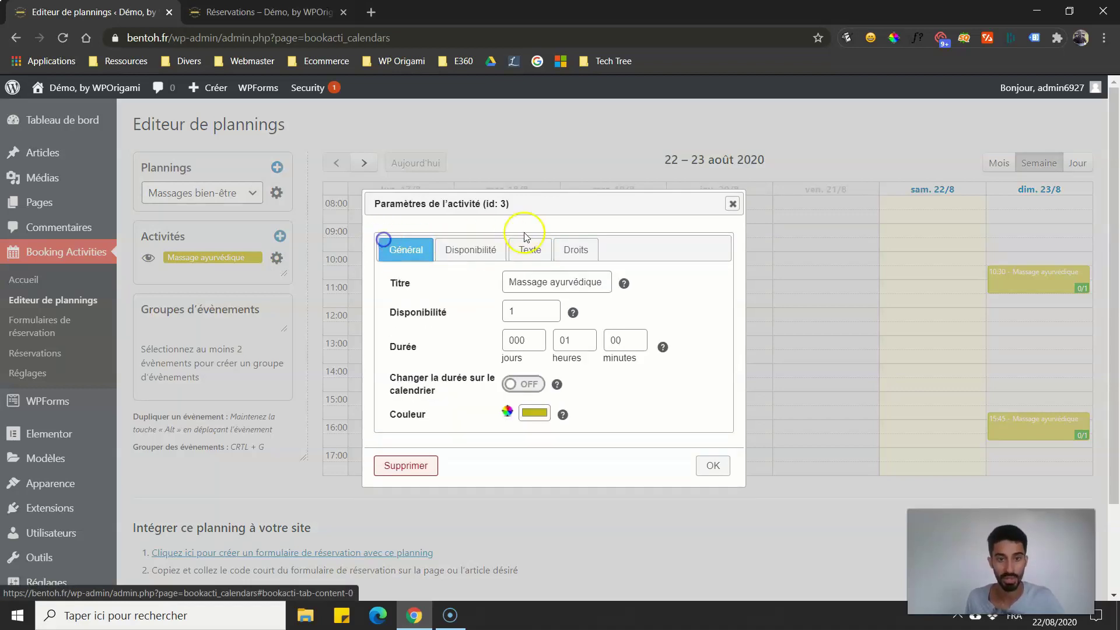
click(733, 204)
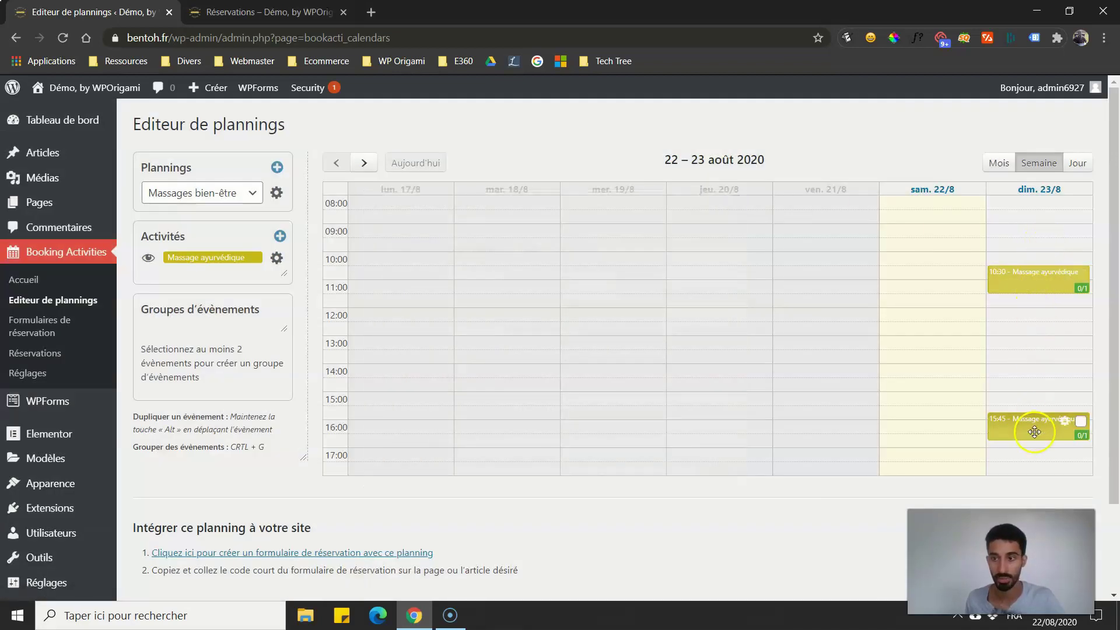
Try selecting the 15:45 Massage ayurvédique event on Sunday 23/8, and clear the selection.
click(1079, 425)
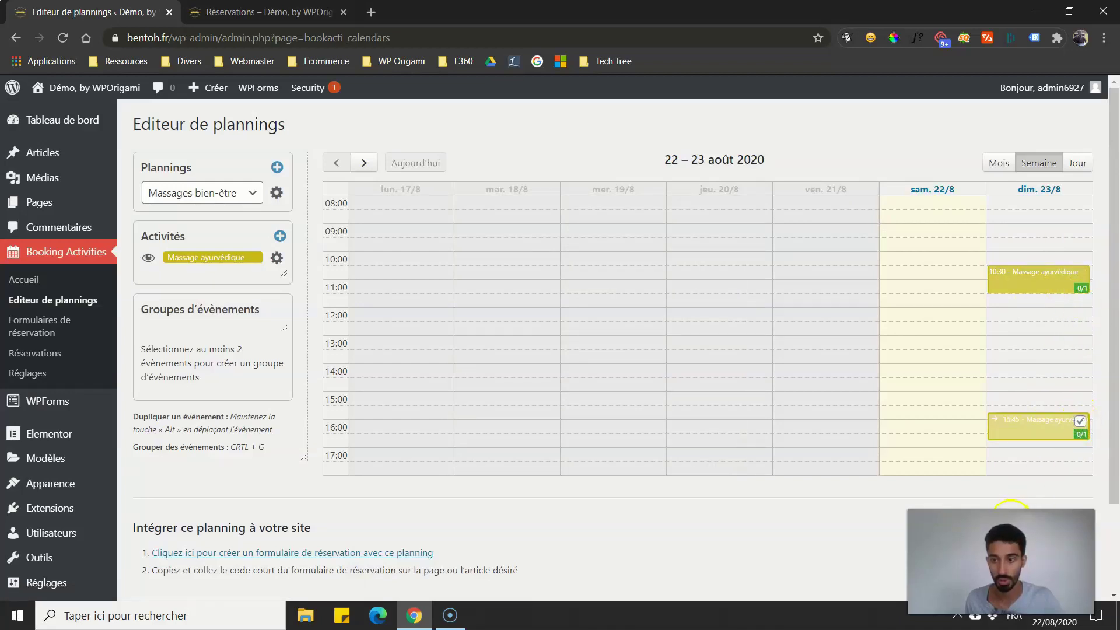
click(1081, 421)
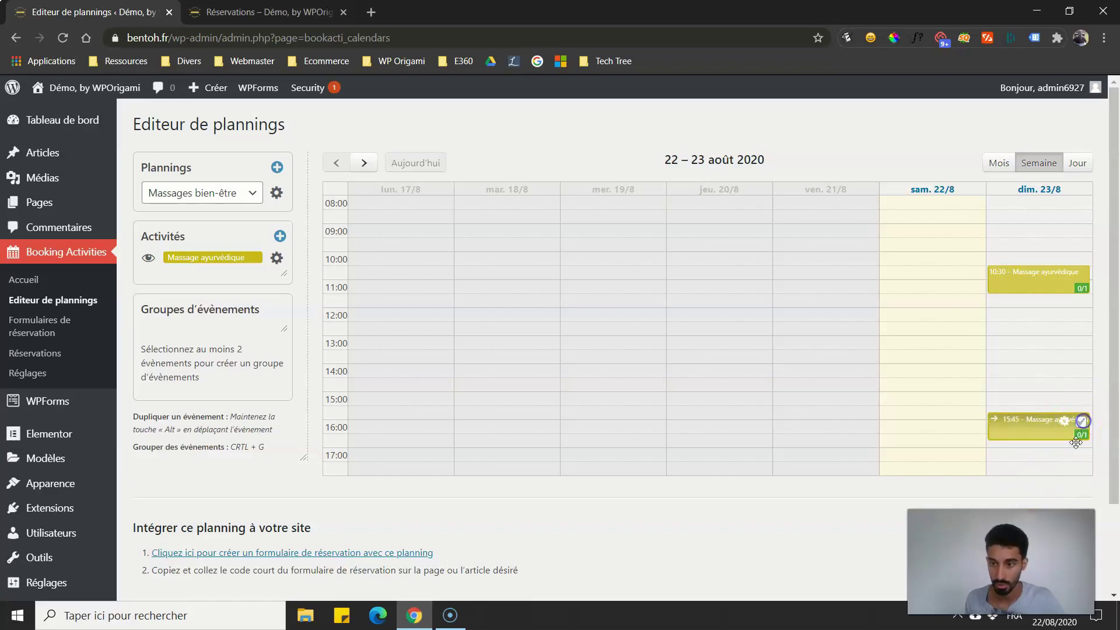
click(1080, 422)
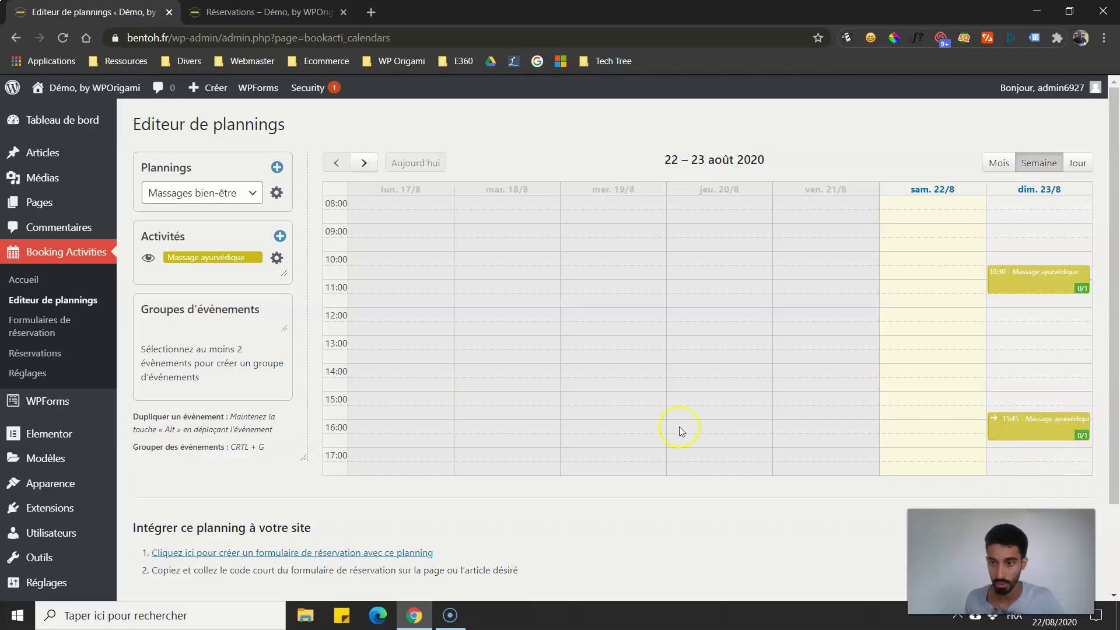
Start a new activity titled "Massage Thaï" with an availability of 1 and a duration of 1 hour 30 minutes.
click(279, 236)
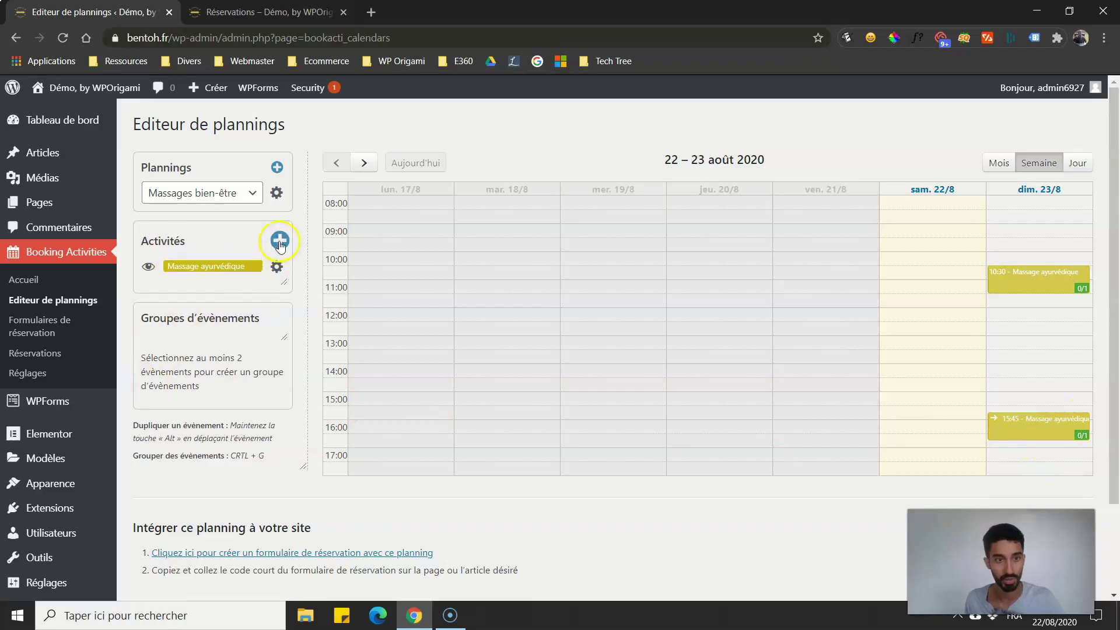
click(512, 285)
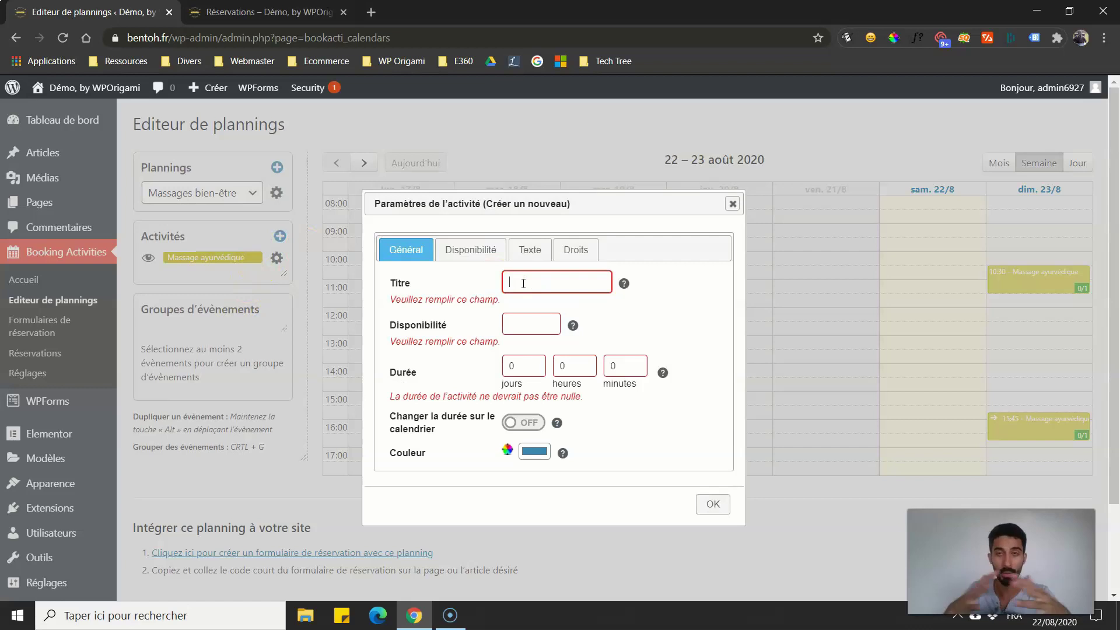
text(Massage Thai)
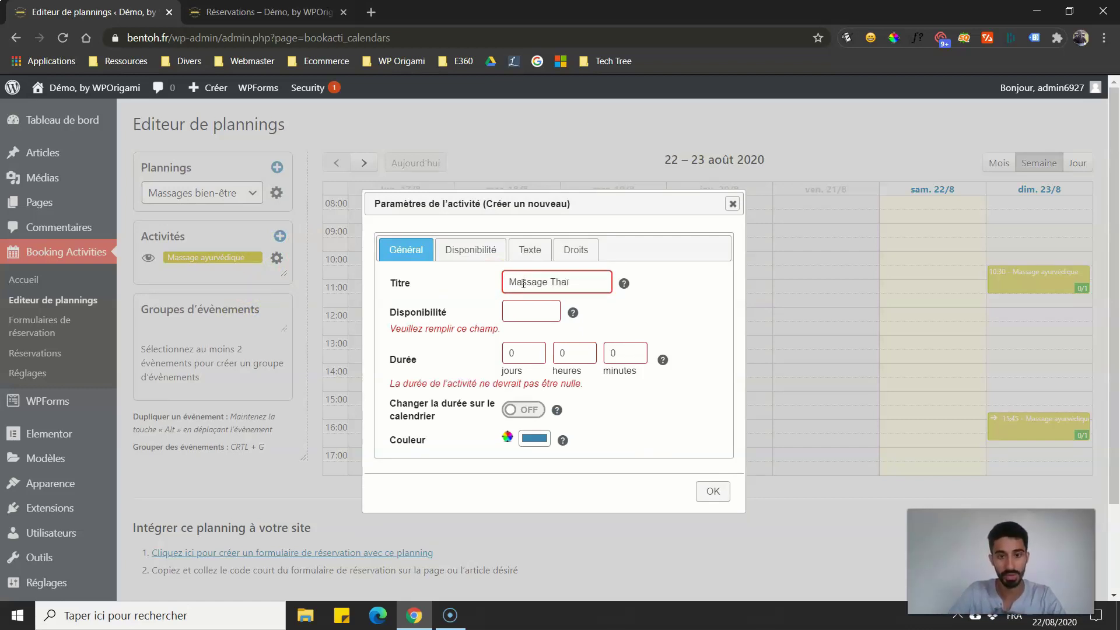
click(549, 308)
mouse_move(573, 313)
click(564, 339)
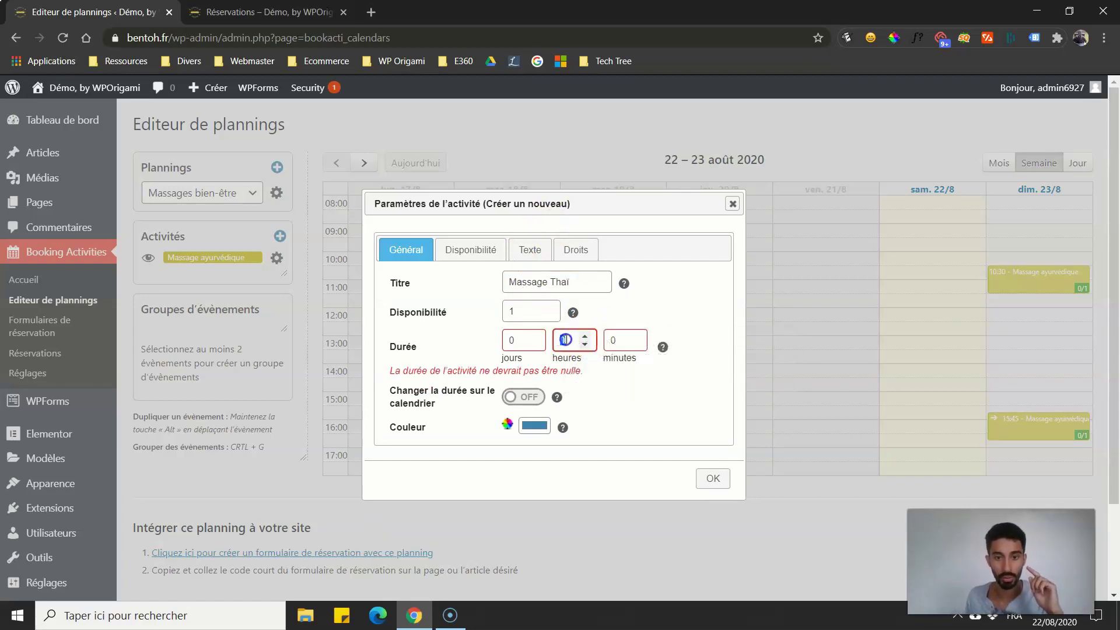
text(1)
click(615, 341)
text(30)
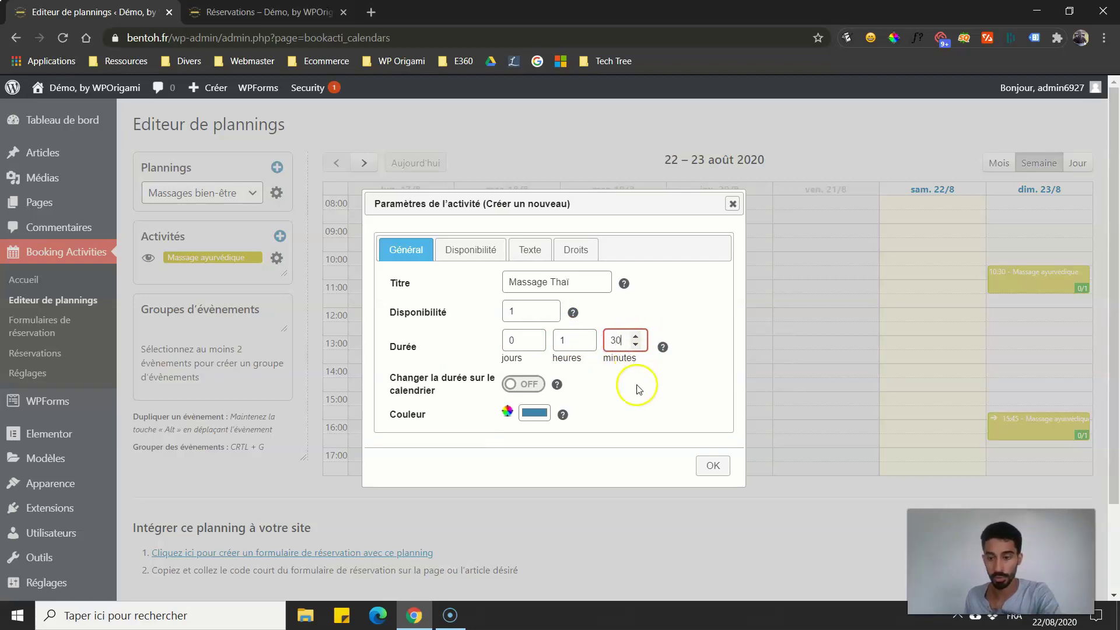
Change the Massage Thaï activity's colour to green, about RGB 60, 203, 42.
click(534, 414)
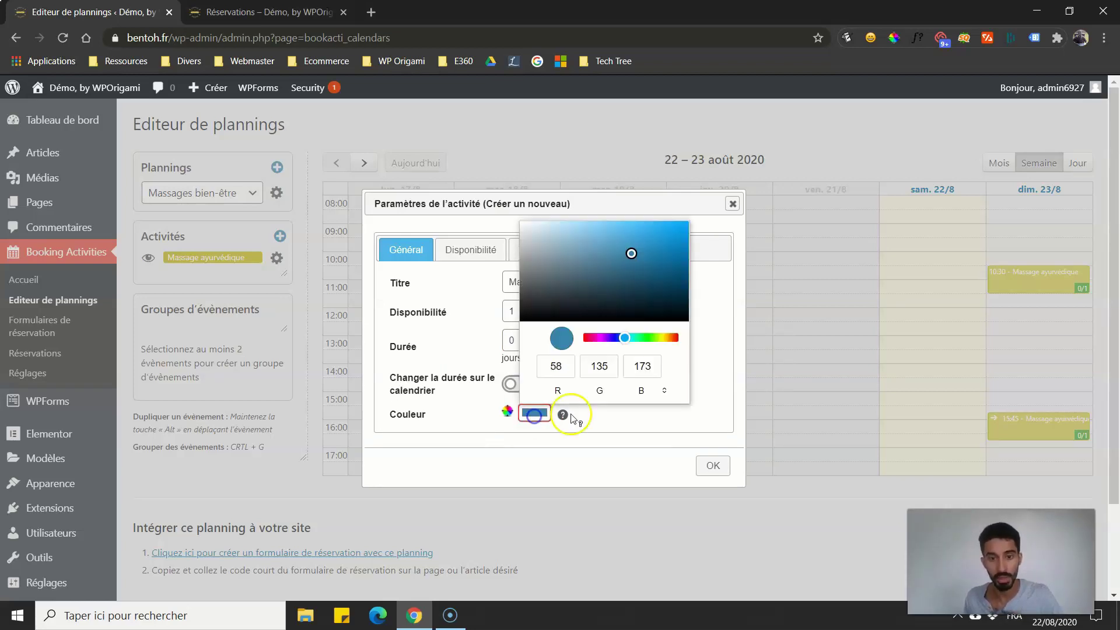
click(648, 338)
drag(650, 269, 654, 245)
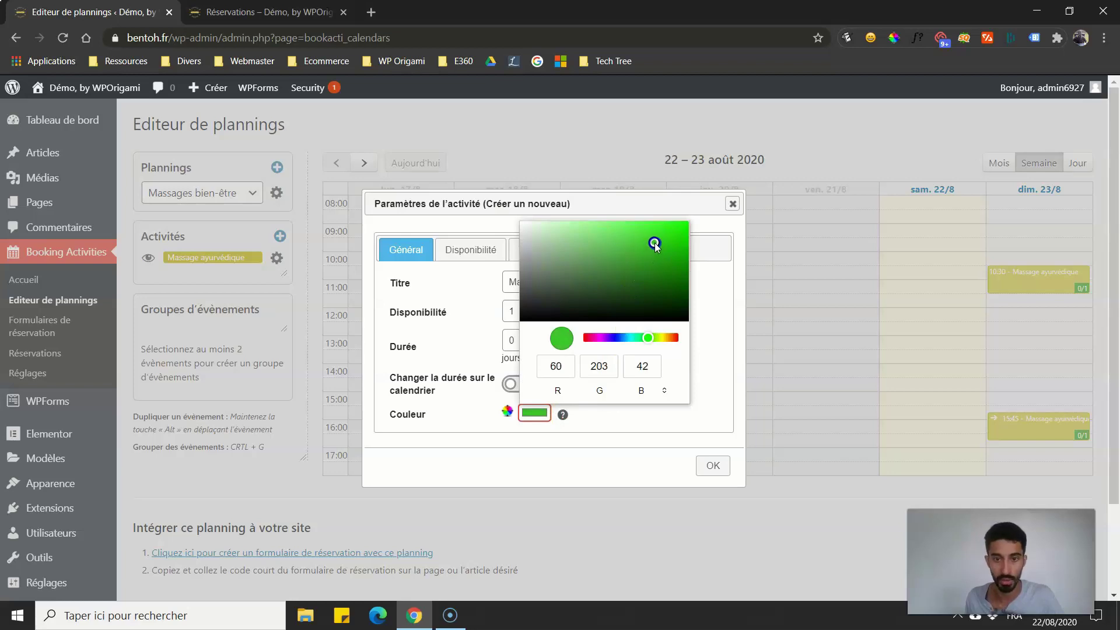
click(592, 415)
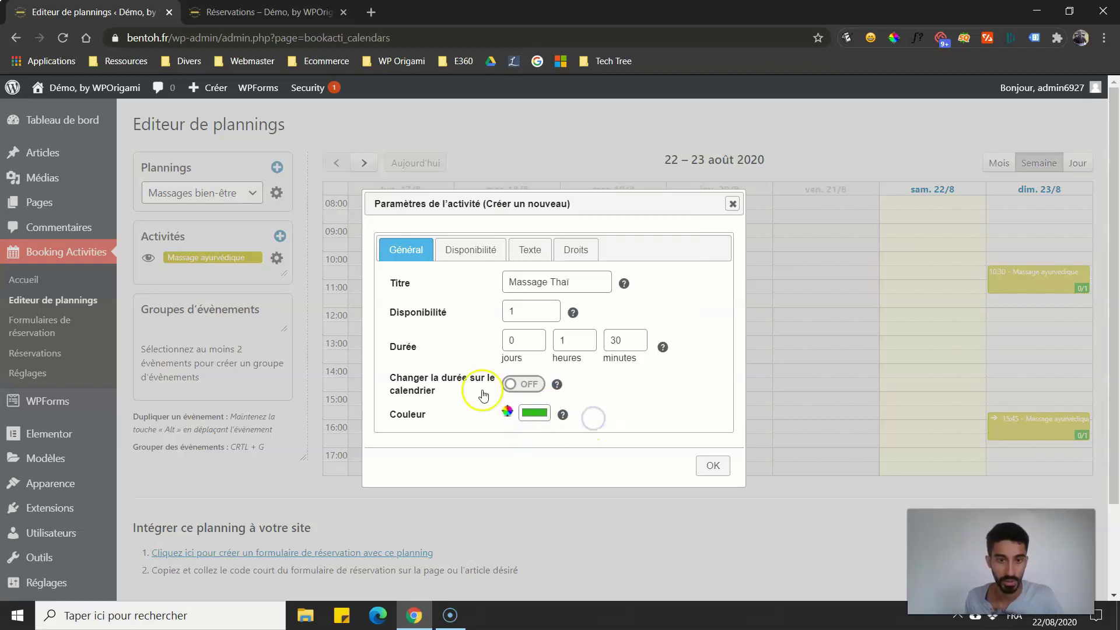
Look over the new activity's availability and unit text options, leave them unchanged, and save the Massage Thaï activity.
click(468, 250)
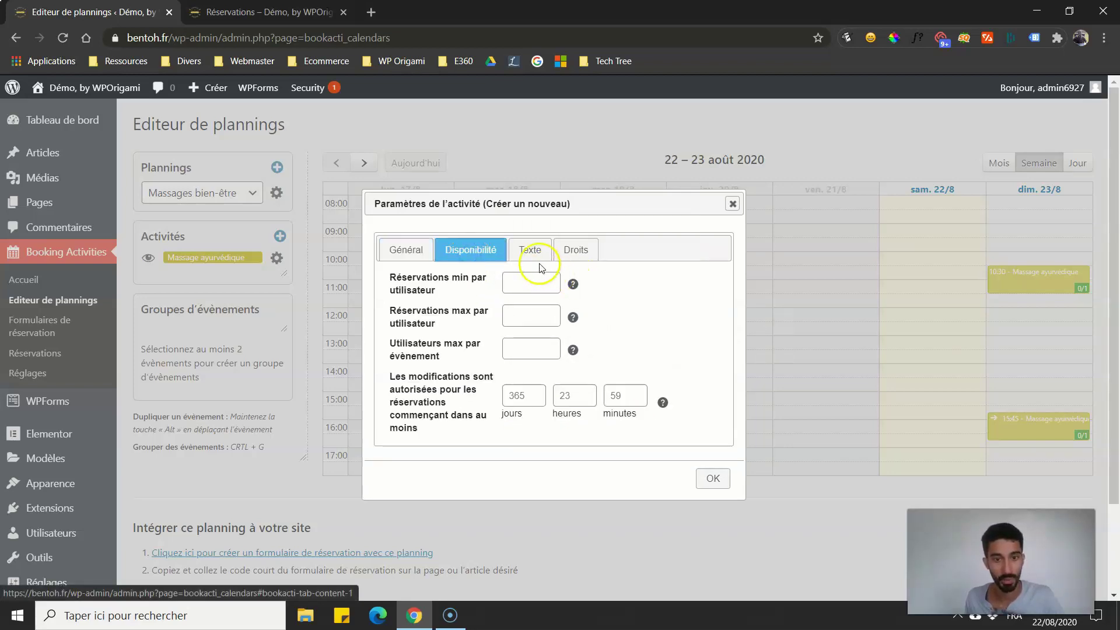
click(525, 249)
click(519, 278)
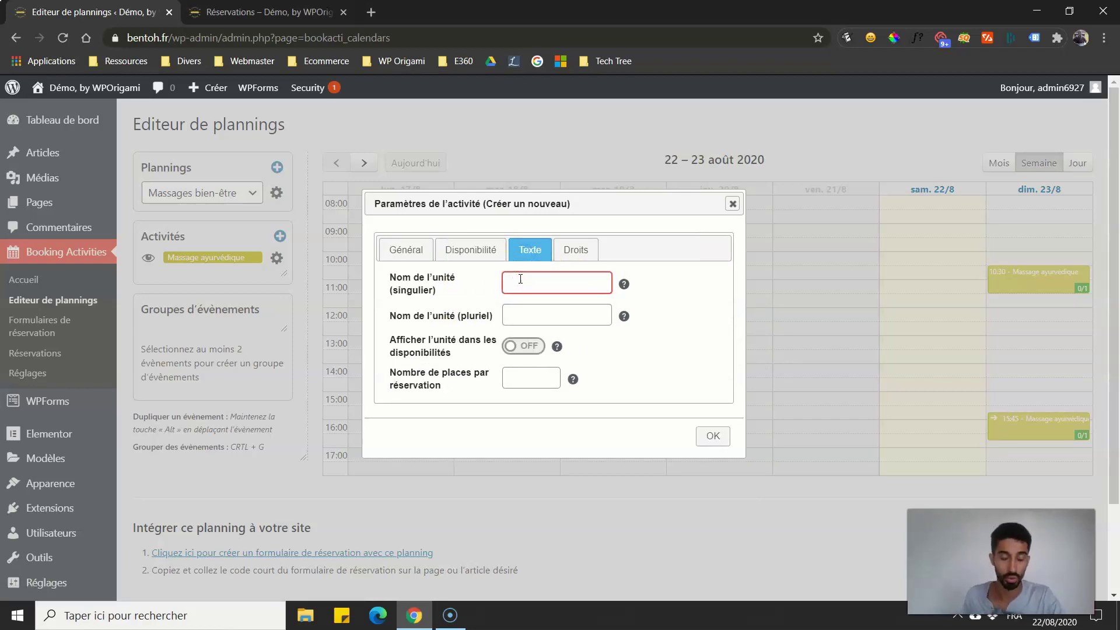
click(403, 250)
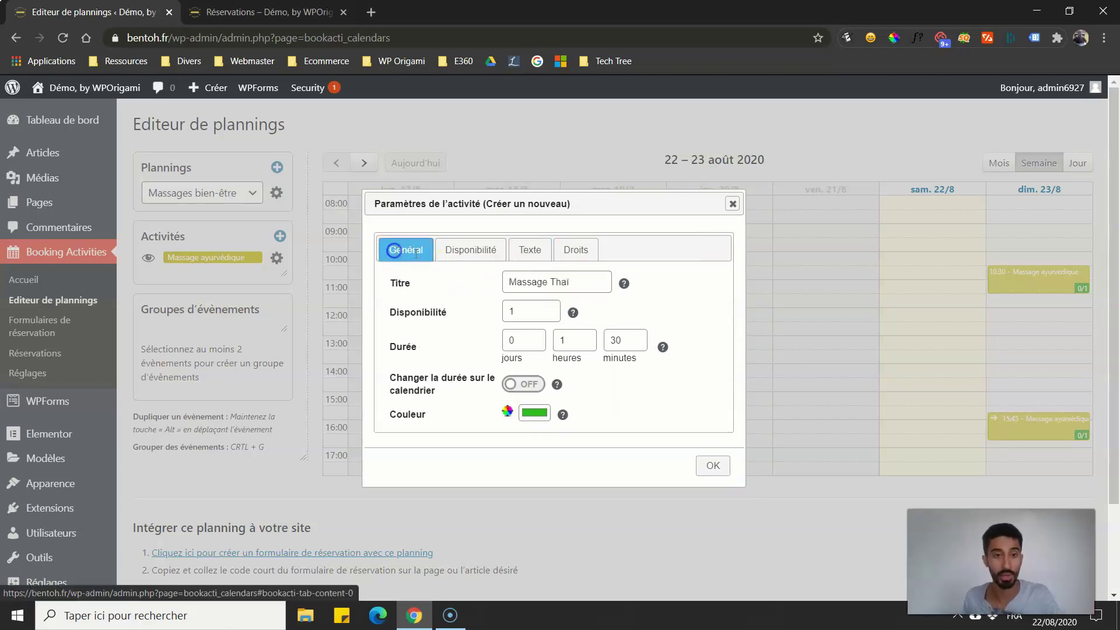
click(711, 465)
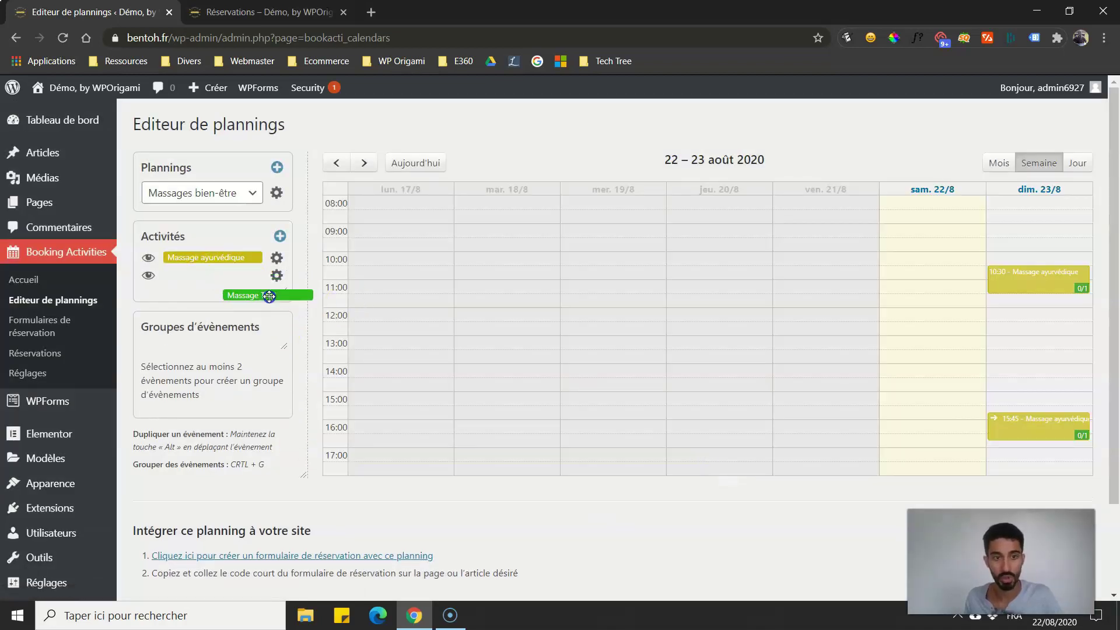
Schedule a Massage Thaï event on Tuesday 25/8 at 11:30, and return to the current week.
click(367, 163)
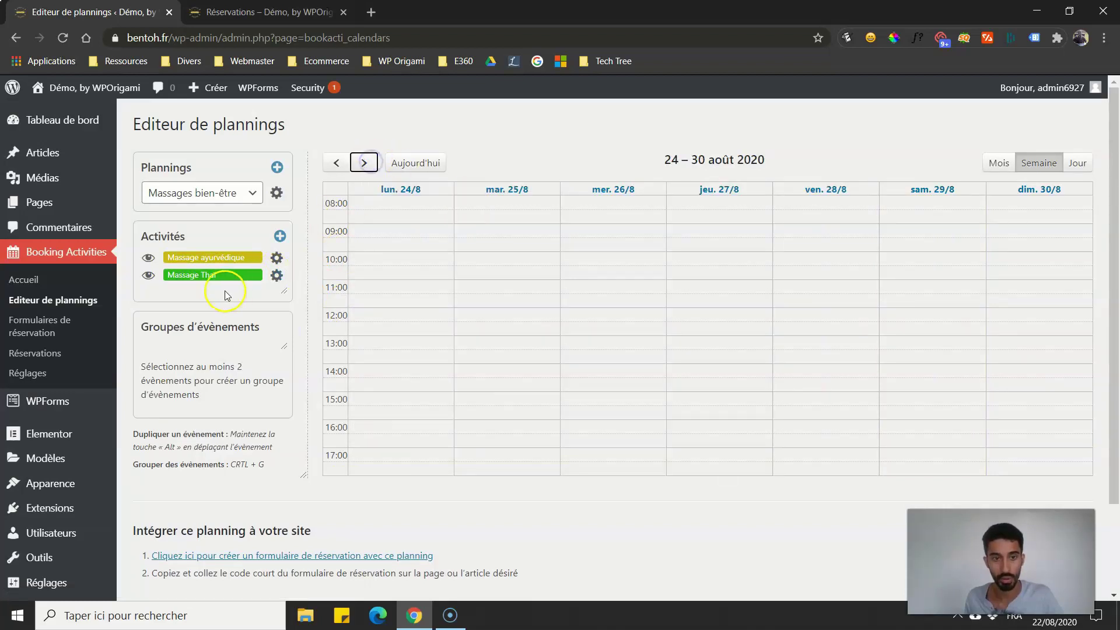
drag(197, 276, 505, 299)
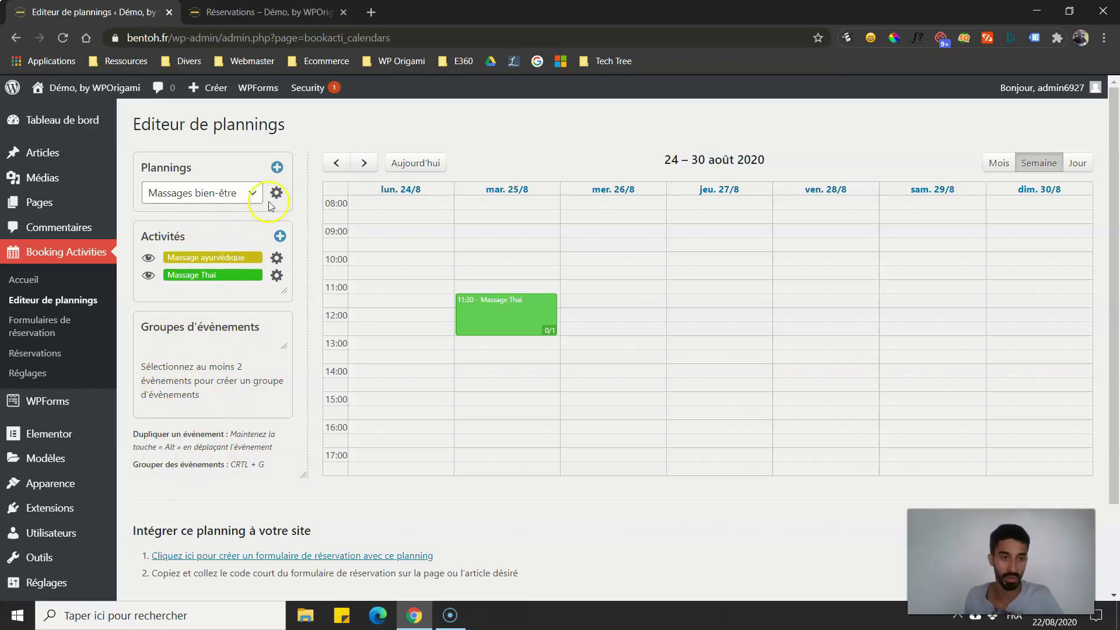
click(338, 164)
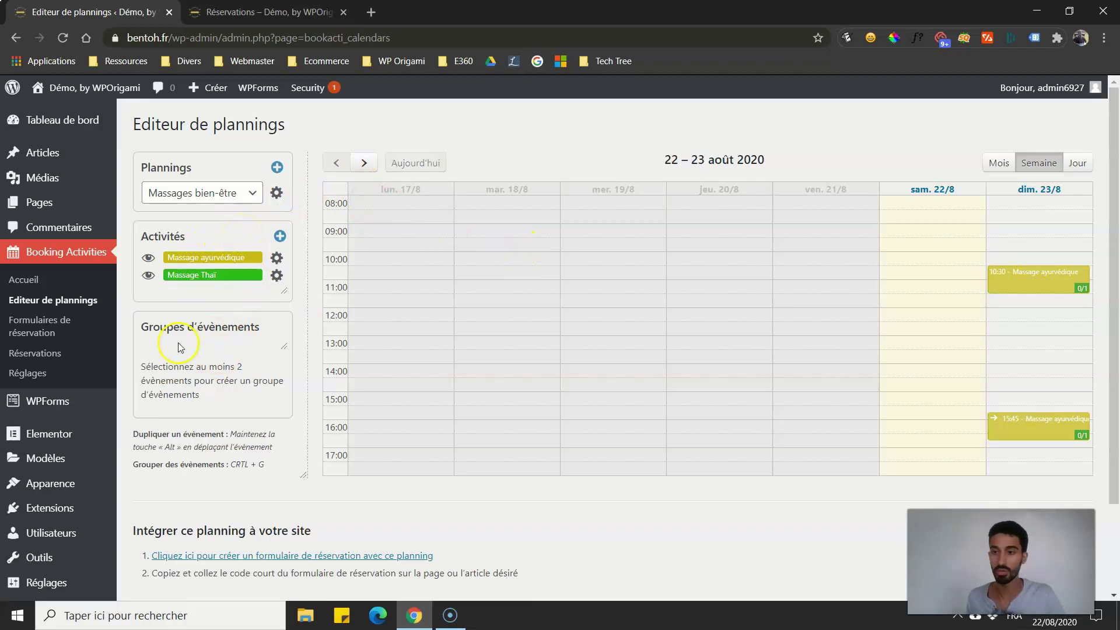
Create a new booking form from the Massages bien-être planning, opening it in a separate browser tab.
scroll(253, 321, down, 1)
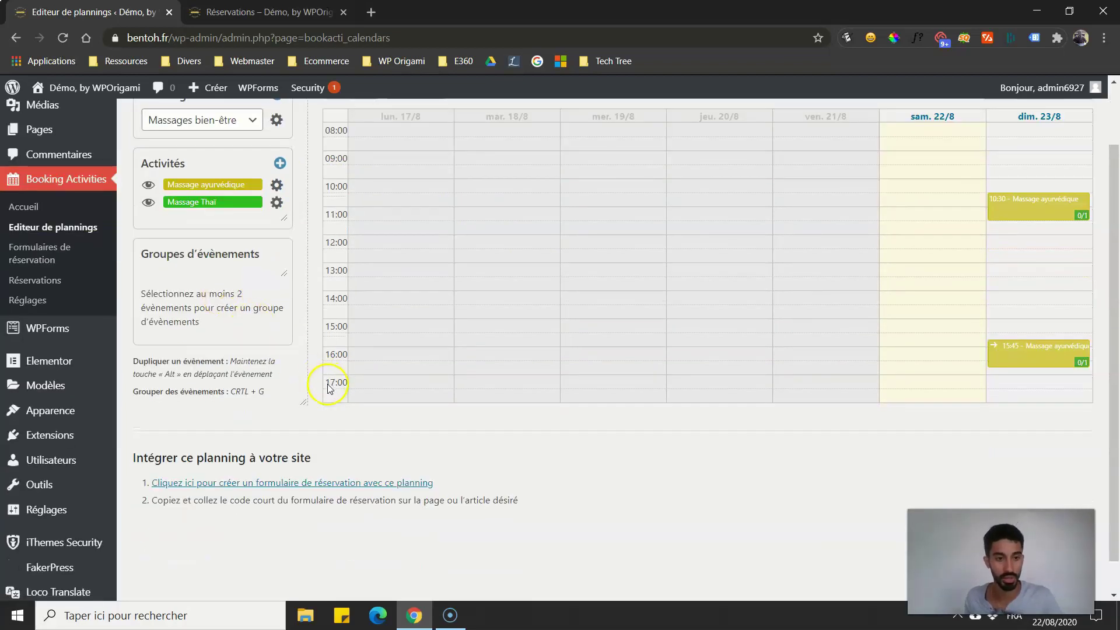
scroll(329, 388, up, 1)
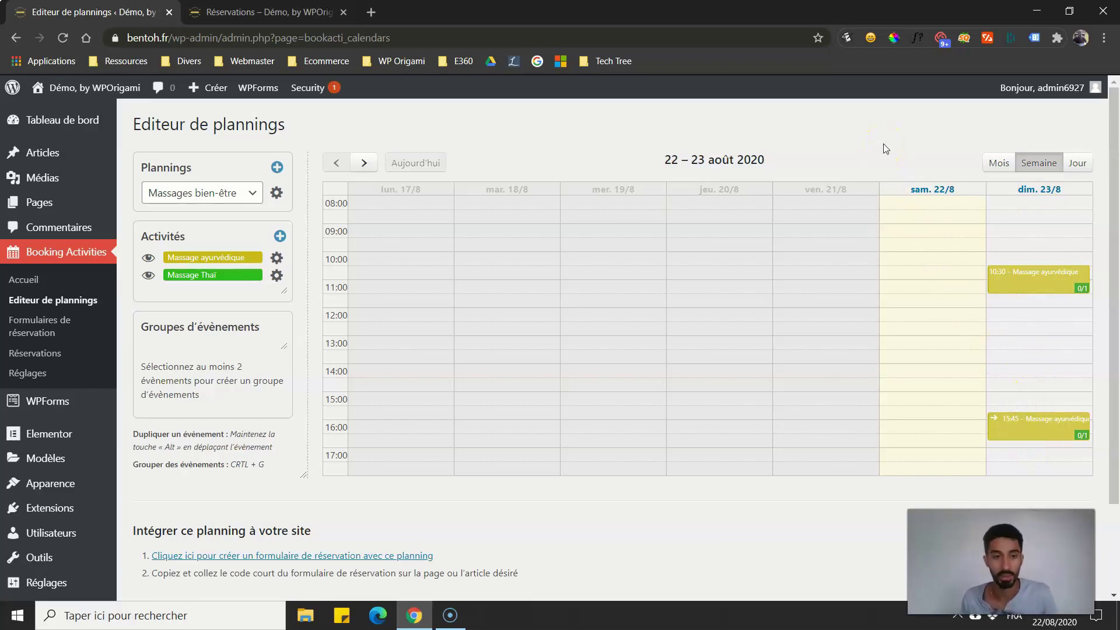
scroll(237, 288, down, 2)
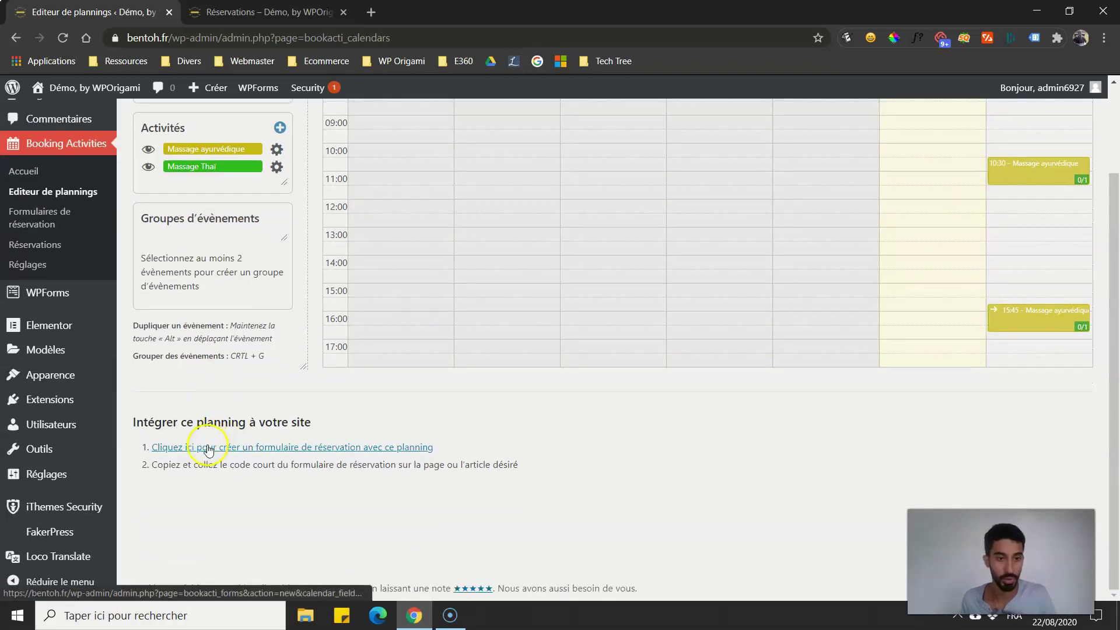
scroll(131, 269, up, 1)
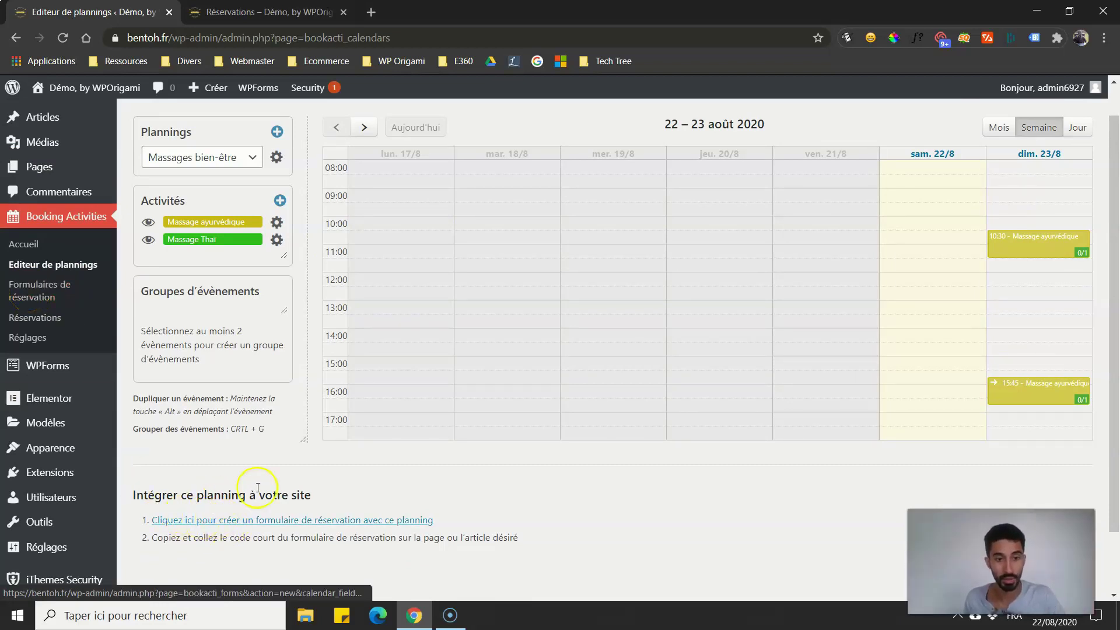
click(272, 521)
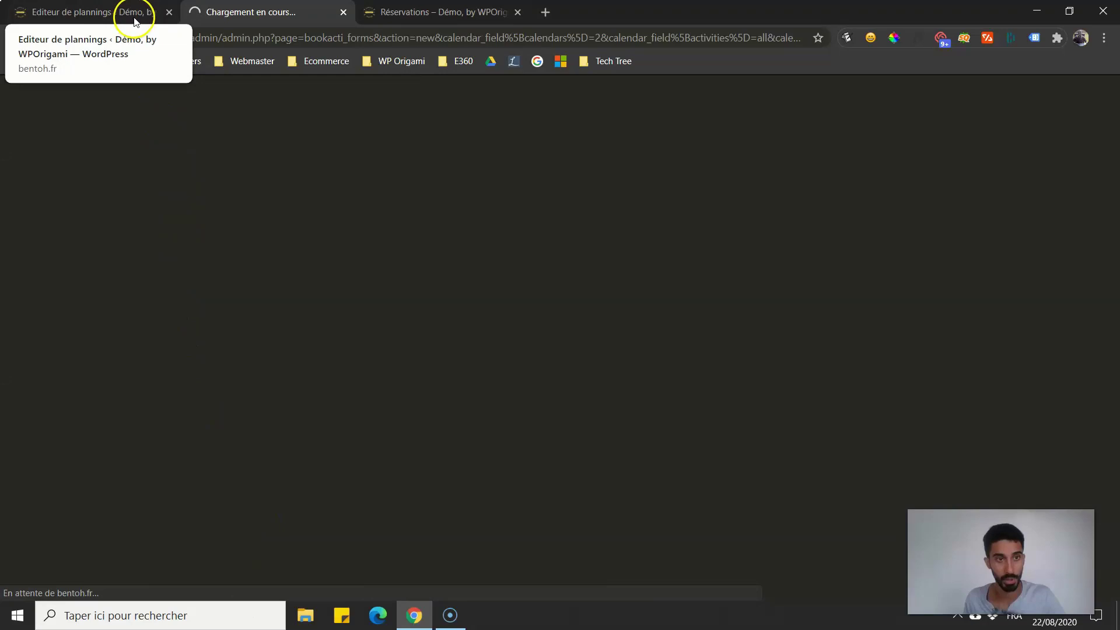
click(158, 14)
click(243, 14)
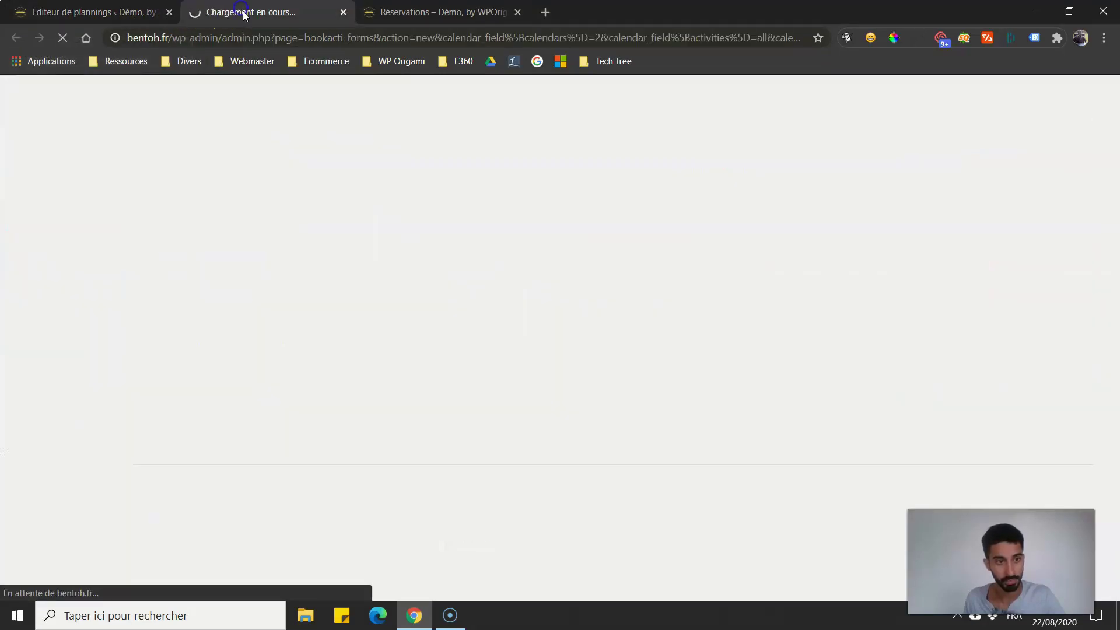
Copy the shortcode [bookingactivities_form form="2"] from the new booking form's integration instructions.
click(114, 10)
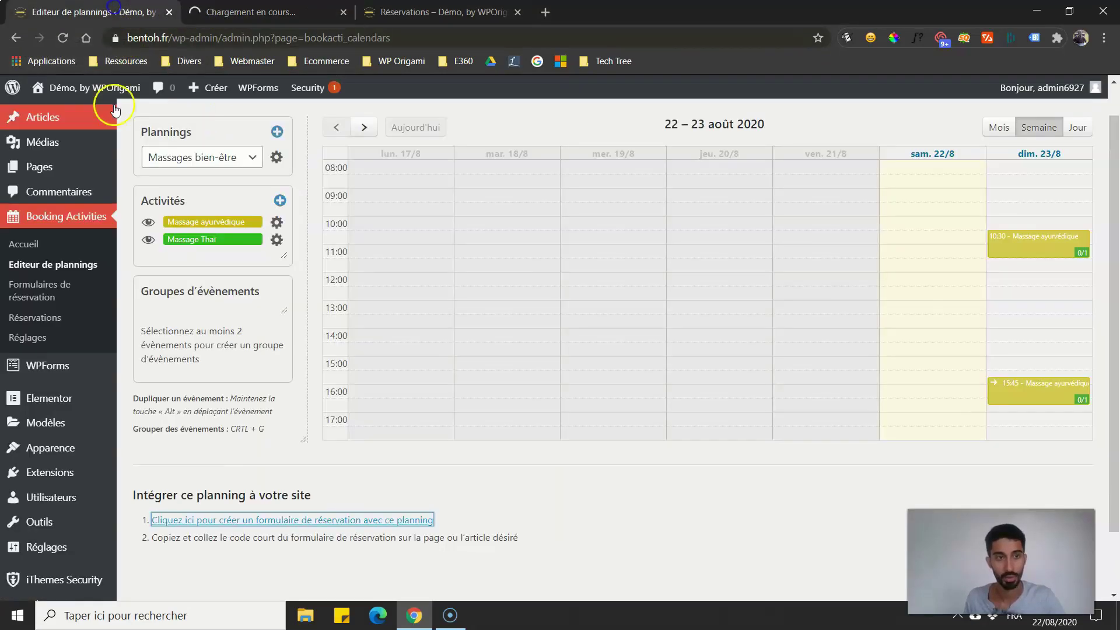
click(219, 12)
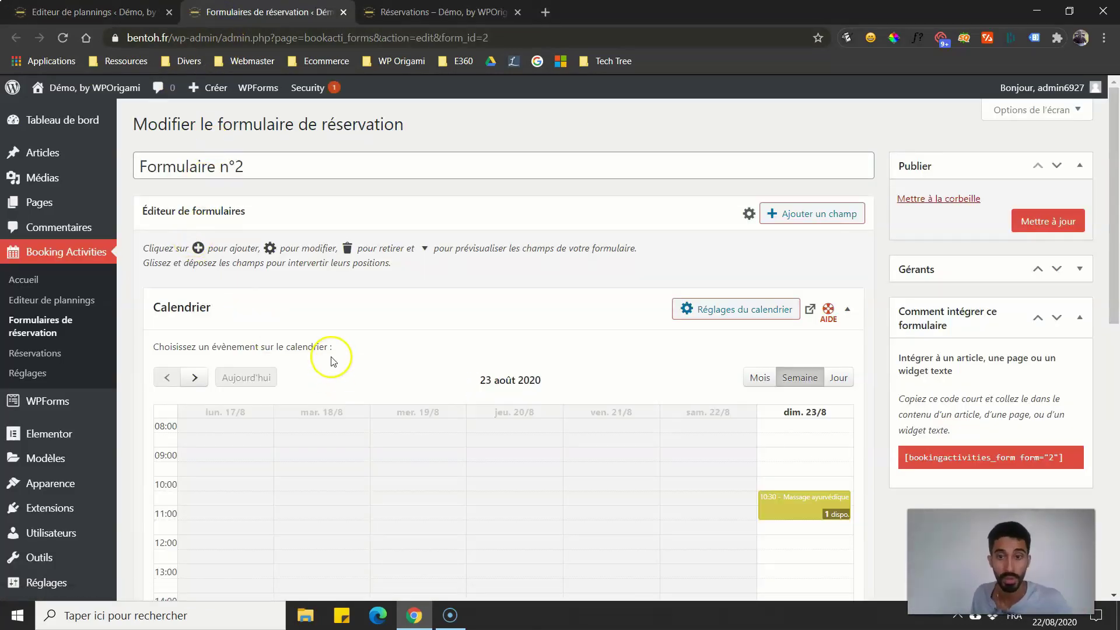
mouse_move(1114, 178)
mouse_down()
mouse_move(1115, 444)
mouse_move(1117, 180)
mouse_up()
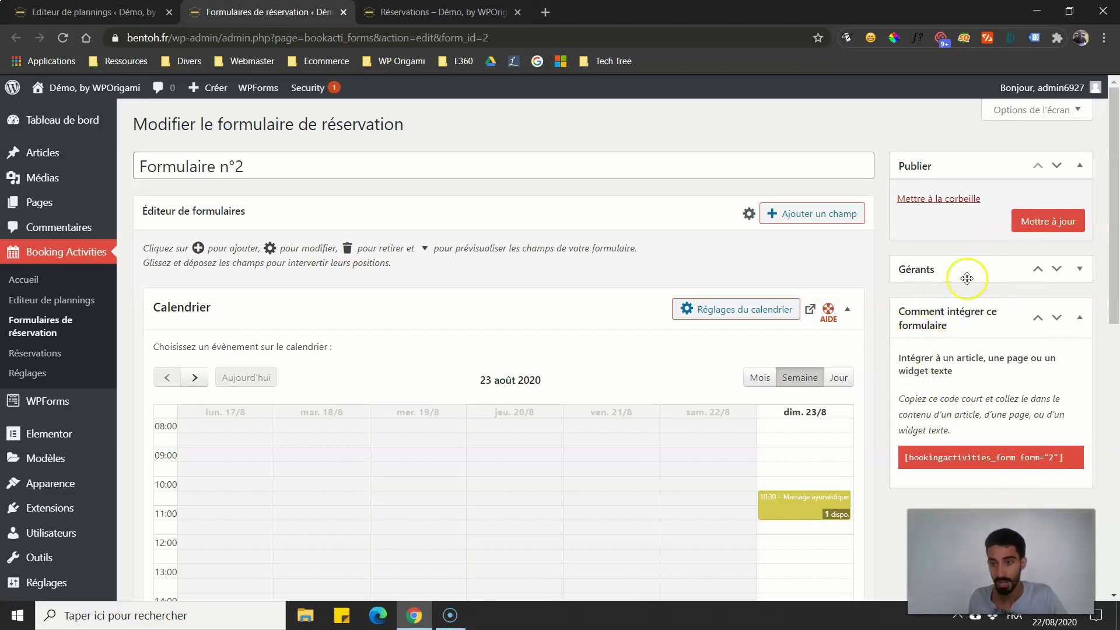
click(1031, 461)
key(ctrl+c)
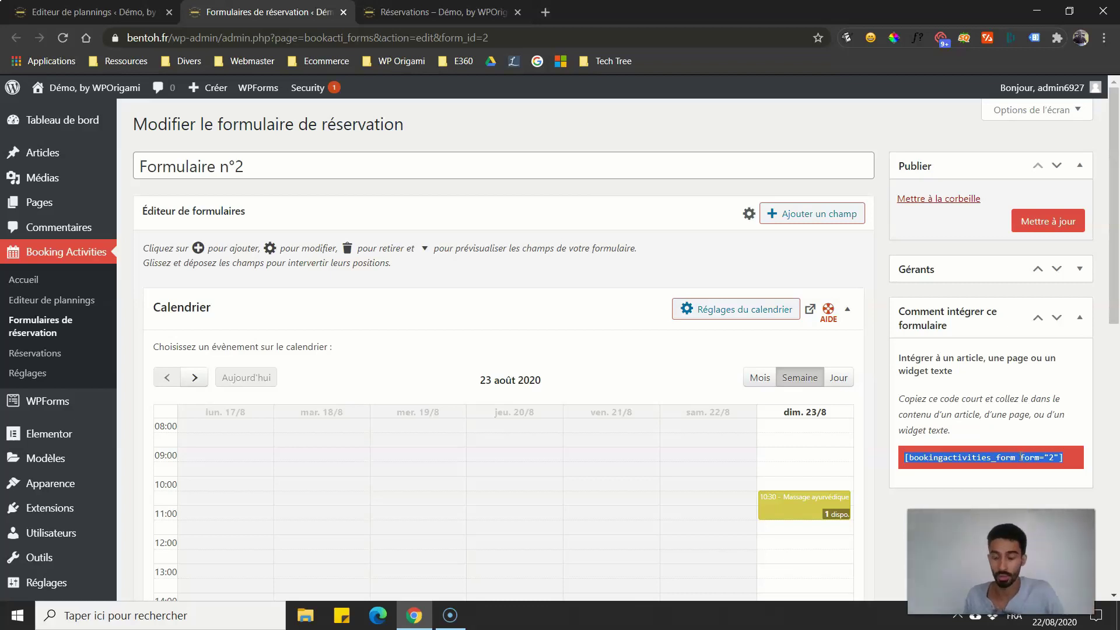
right_click(1017, 457)
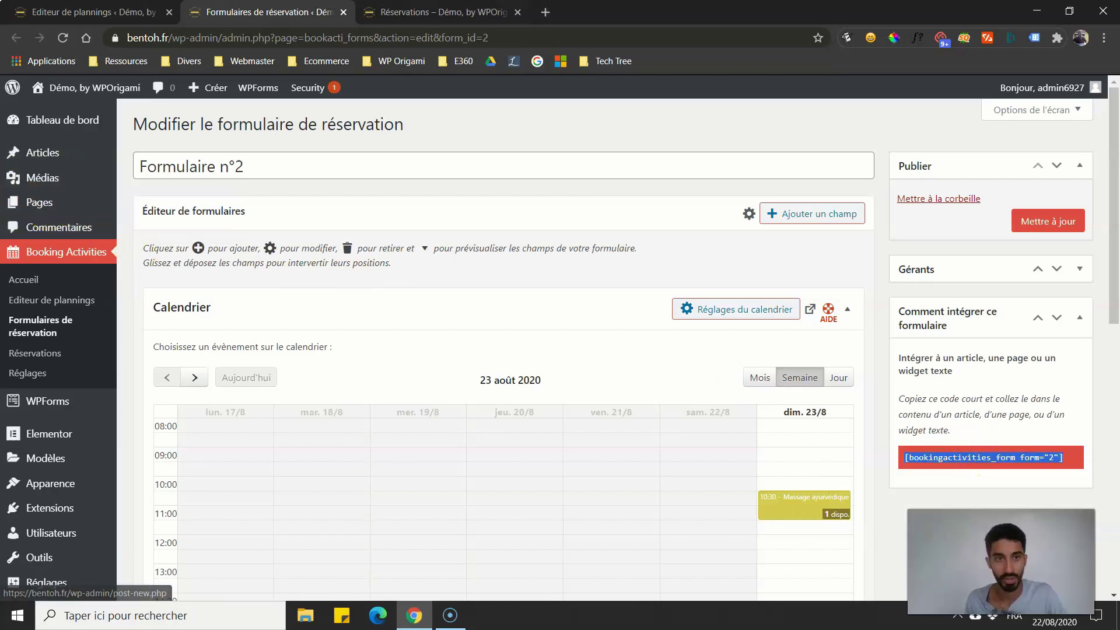
Close the planning editor tab and open the existing Réservations page for editing from the site's page list.
click(67, 197)
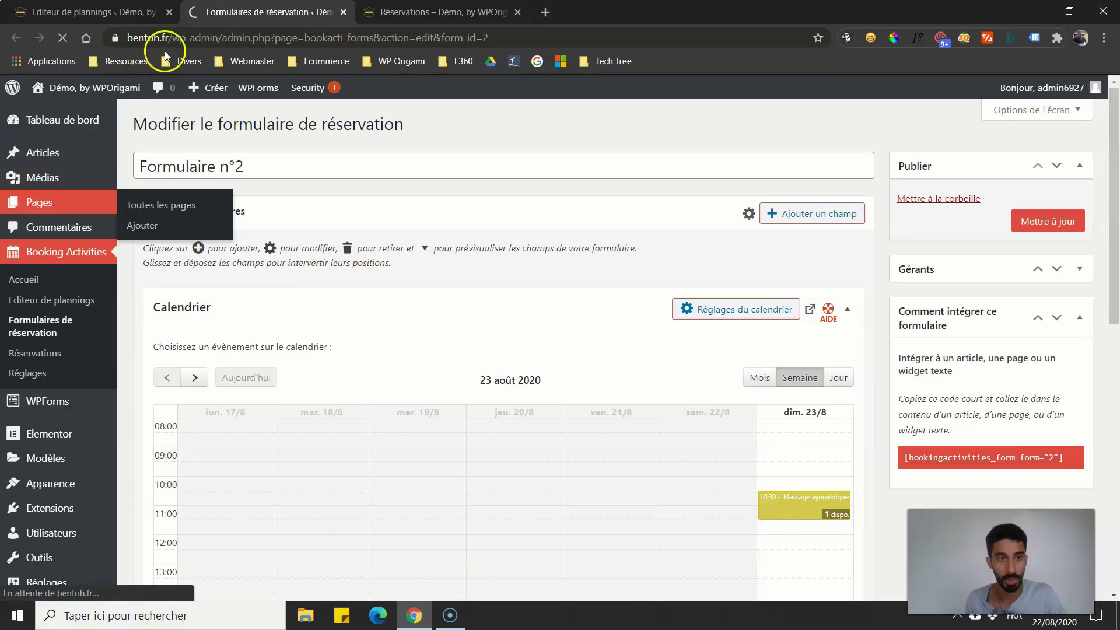
click(169, 12)
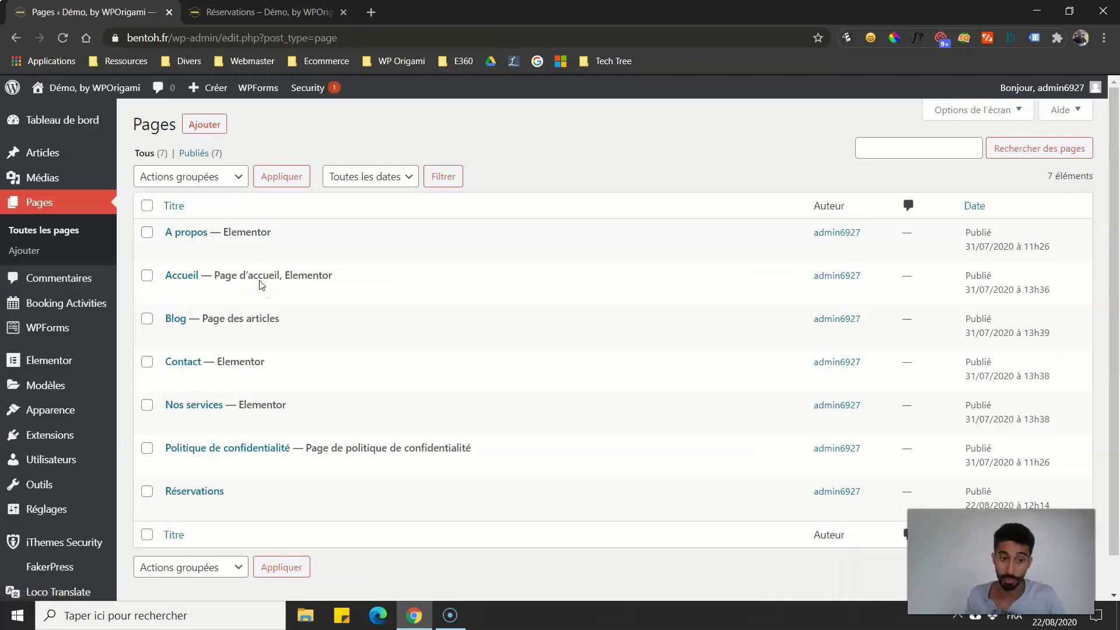
click(187, 500)
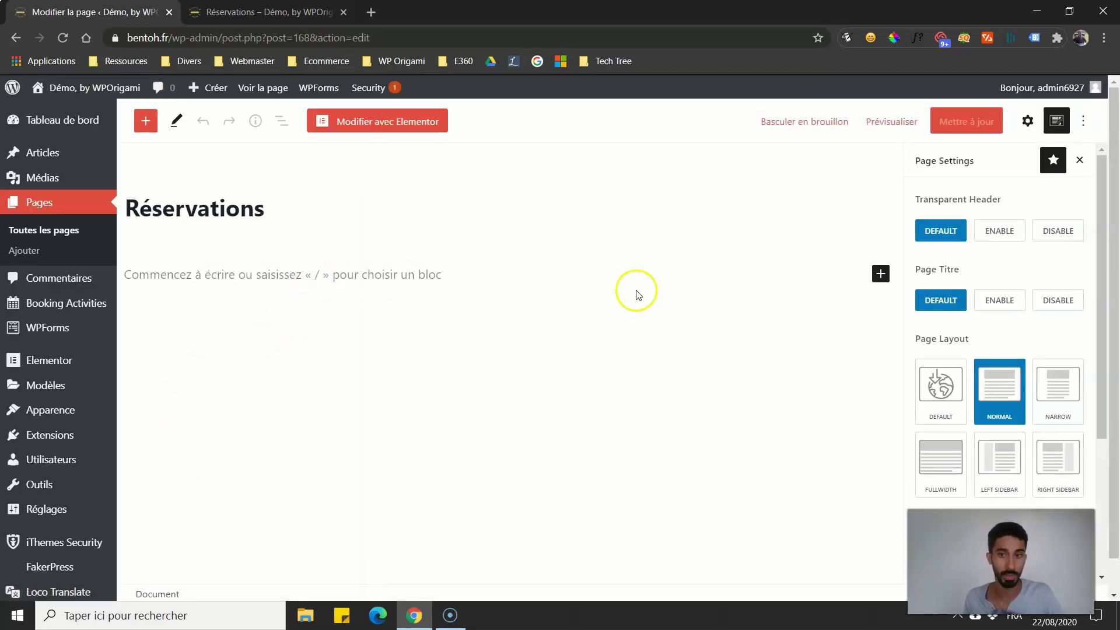
Paste the booking form shortcode [bookingactivities_form form="2"] into the Réservations page body, hide the page settings, and update the page.
click(360, 277)
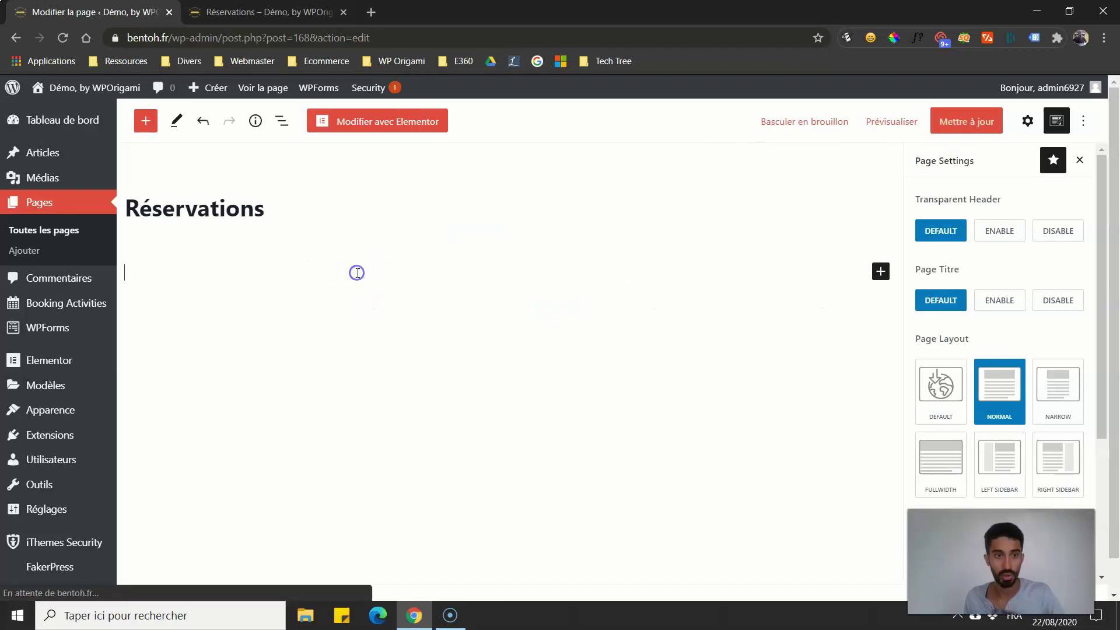
key(ctrl+v)
click(1056, 121)
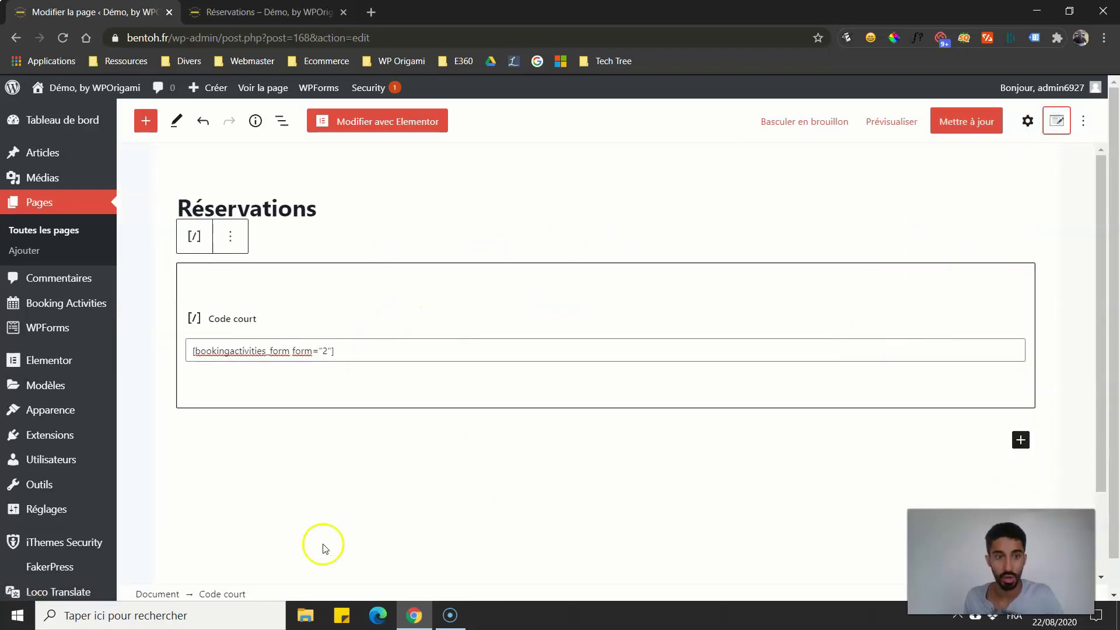
click(985, 121)
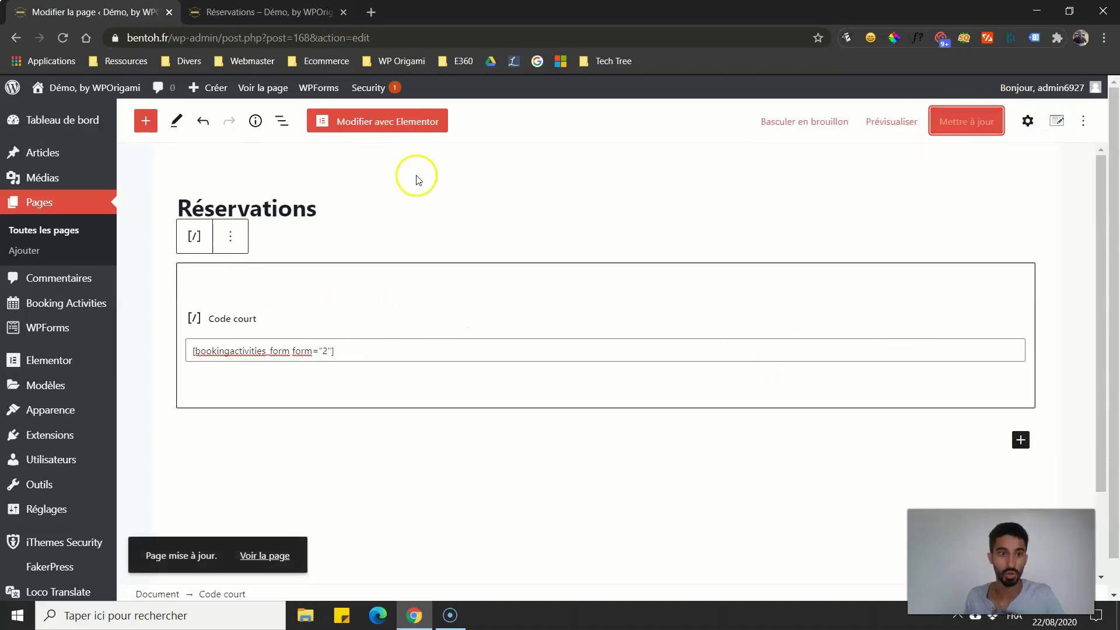
Reload the public Réservations page and examine its embedded calendar, quantity field and booking button.
click(275, 13)
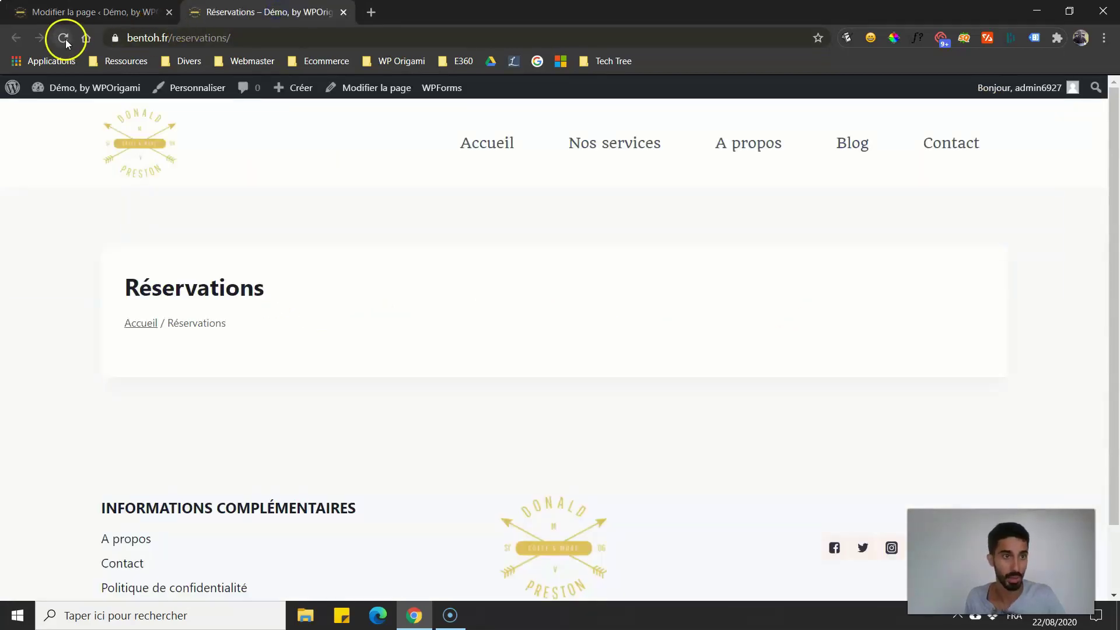
click(63, 39)
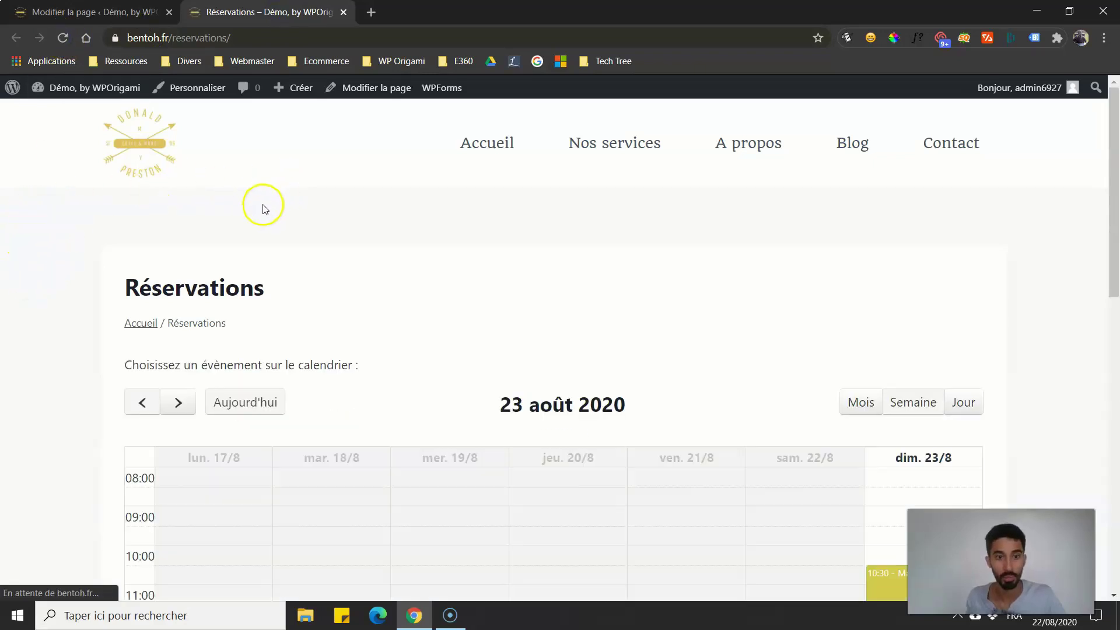
scroll(262, 216, down, 4)
scroll(727, 257, down, 9)
scroll(655, 227, up, 6)
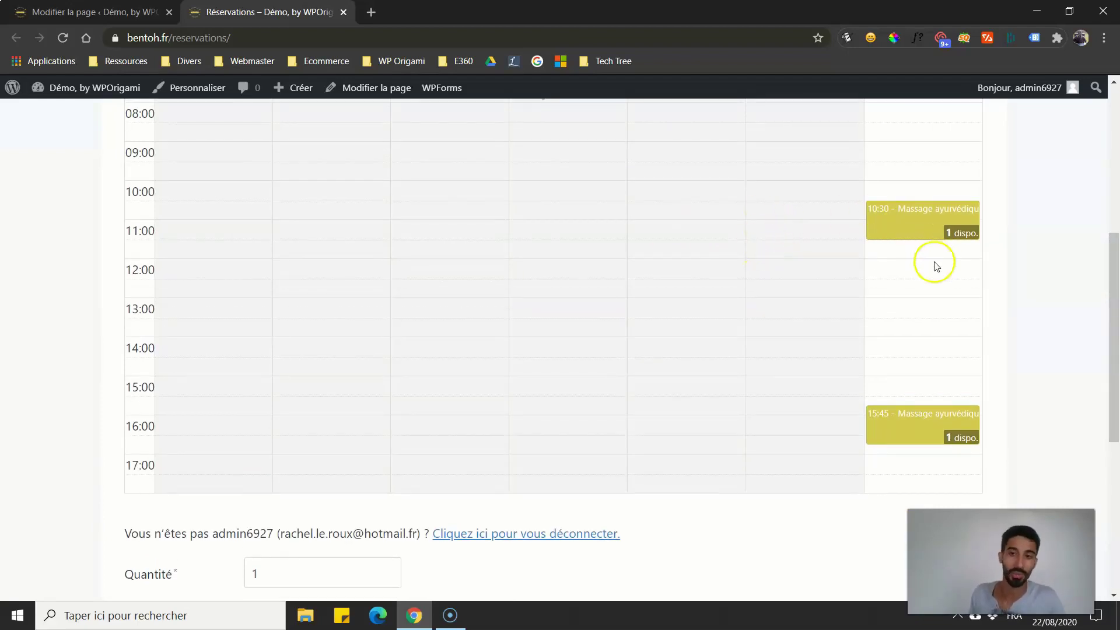
scroll(935, 265, up, 3)
scroll(787, 282, down, 5)
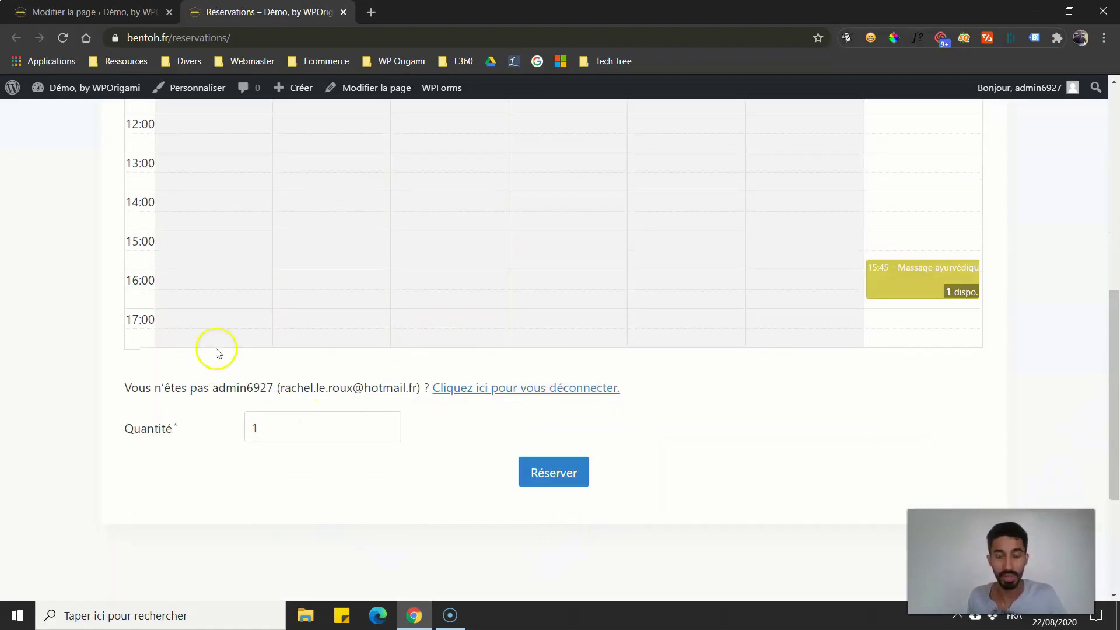
scroll(292, 350, up, 7)
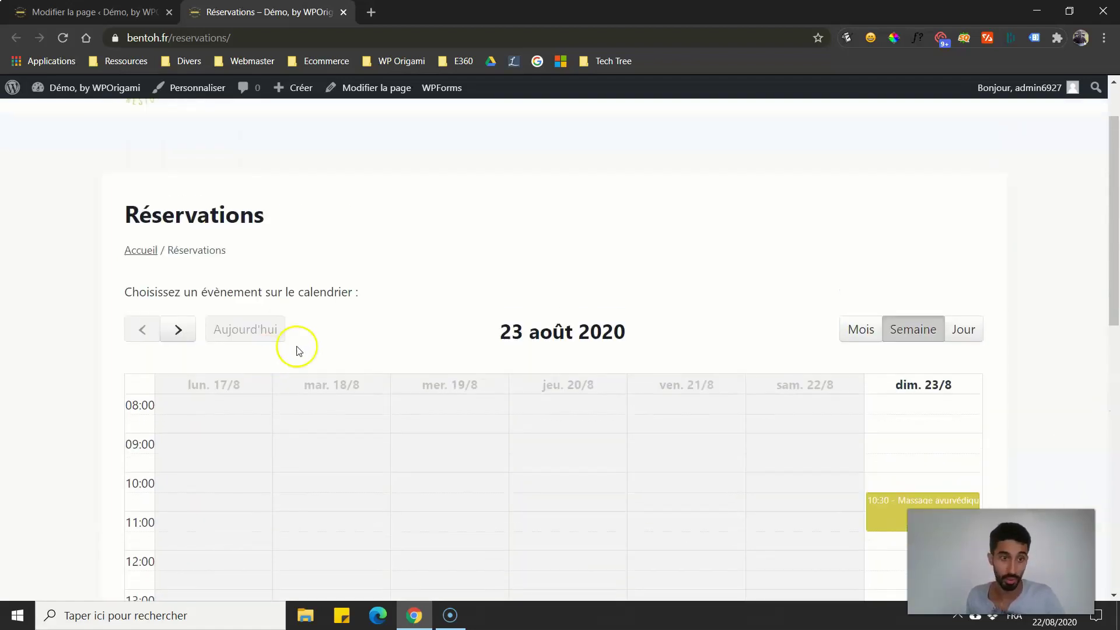
scroll(432, 295, down, 5)
scroll(239, 294, up, 2)
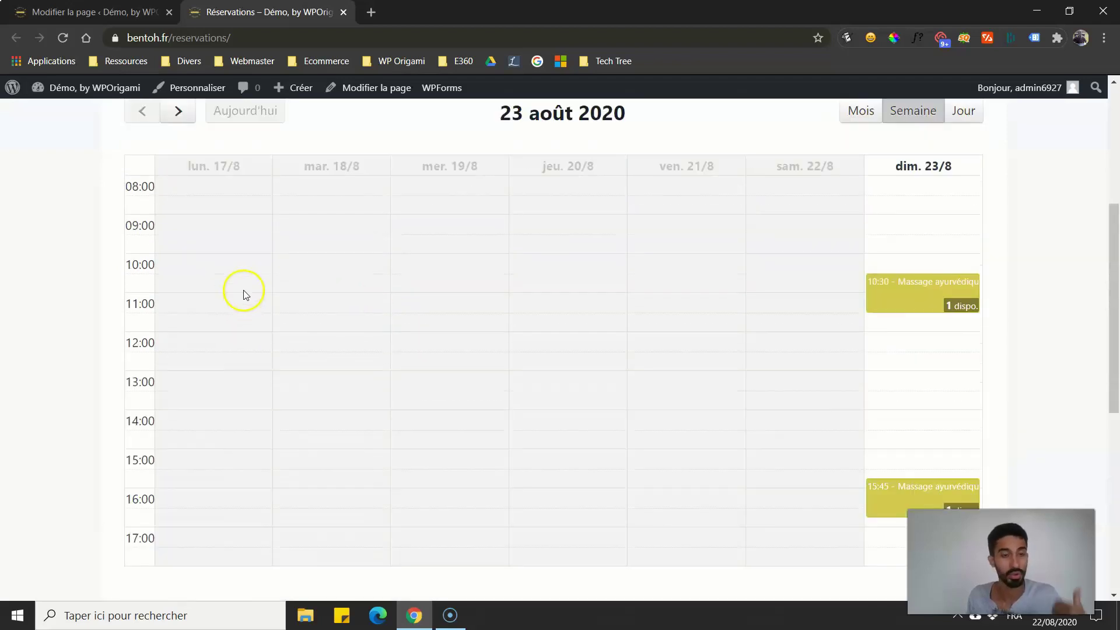
scroll(248, 274, down, 2)
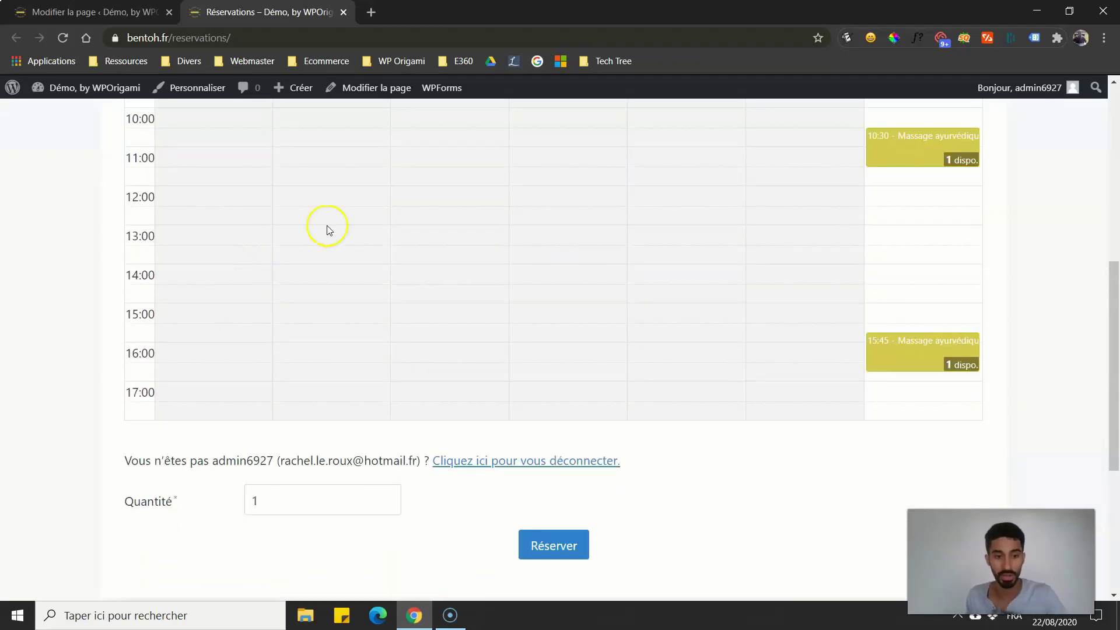
Copy the Réservations page address and open bentoh.fr/reservations/ in a private browsing window.
click(265, 32)
key(ctrl+c)
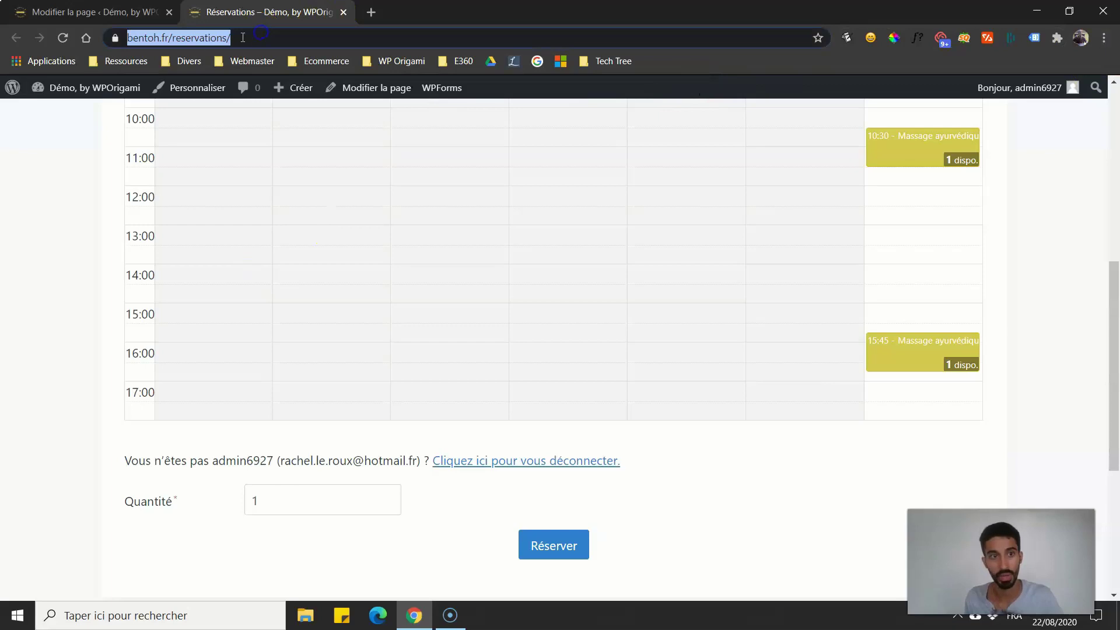
right_click(220, 37)
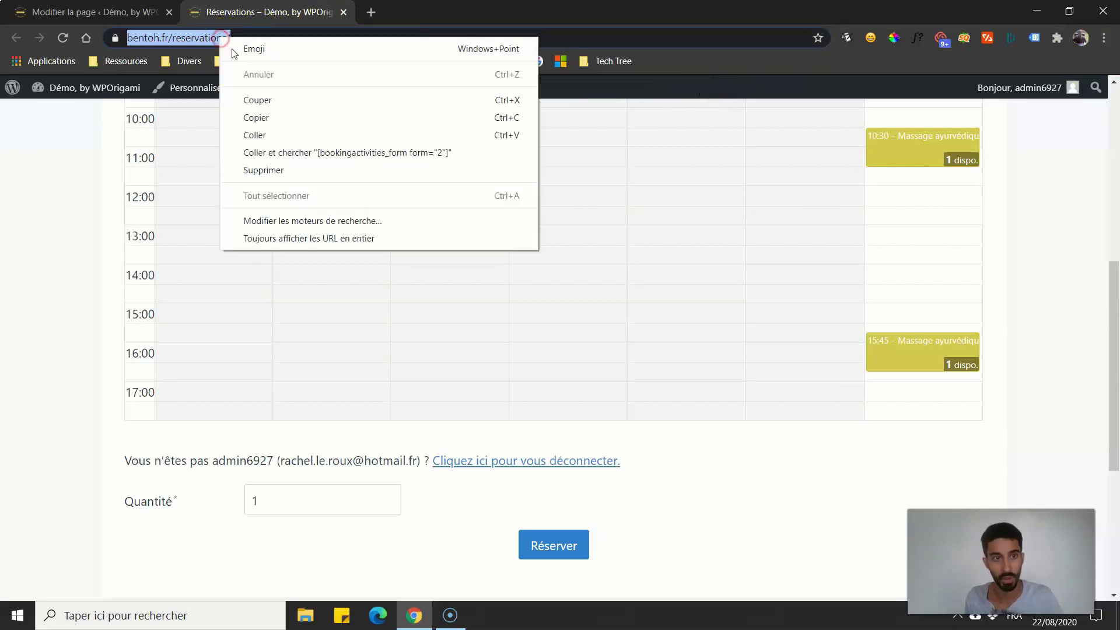
click(250, 119)
click(1102, 37)
click(979, 93)
key(ctrl+v)
key(Return)
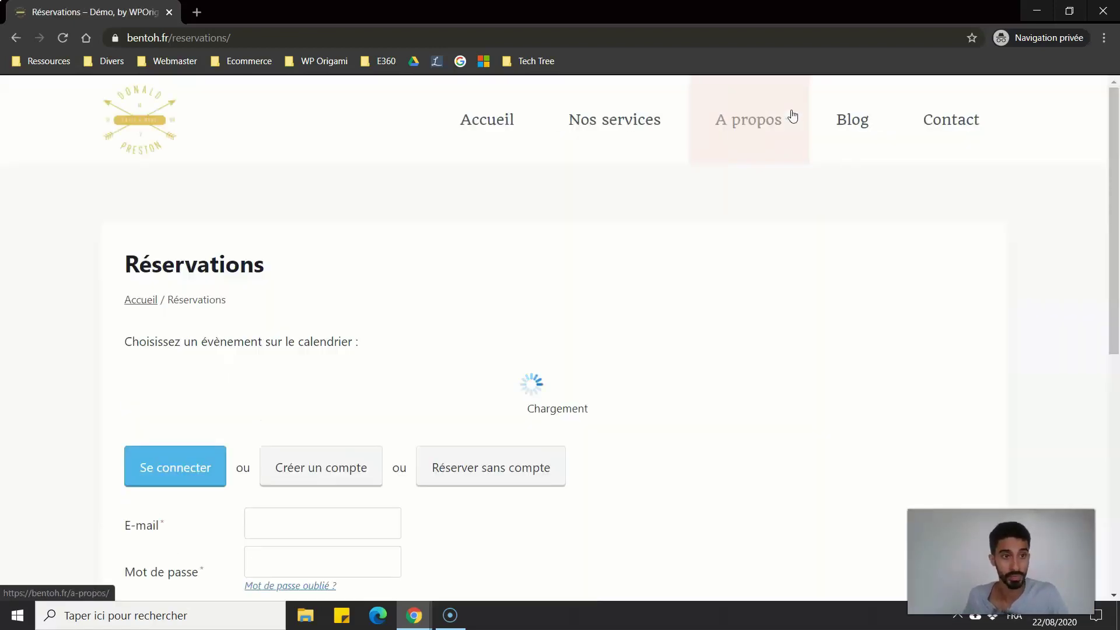
Examine the logged-out visitor's booking form, including its login fields and the fields of the Créer un compte option.
scroll(315, 282, down, 9)
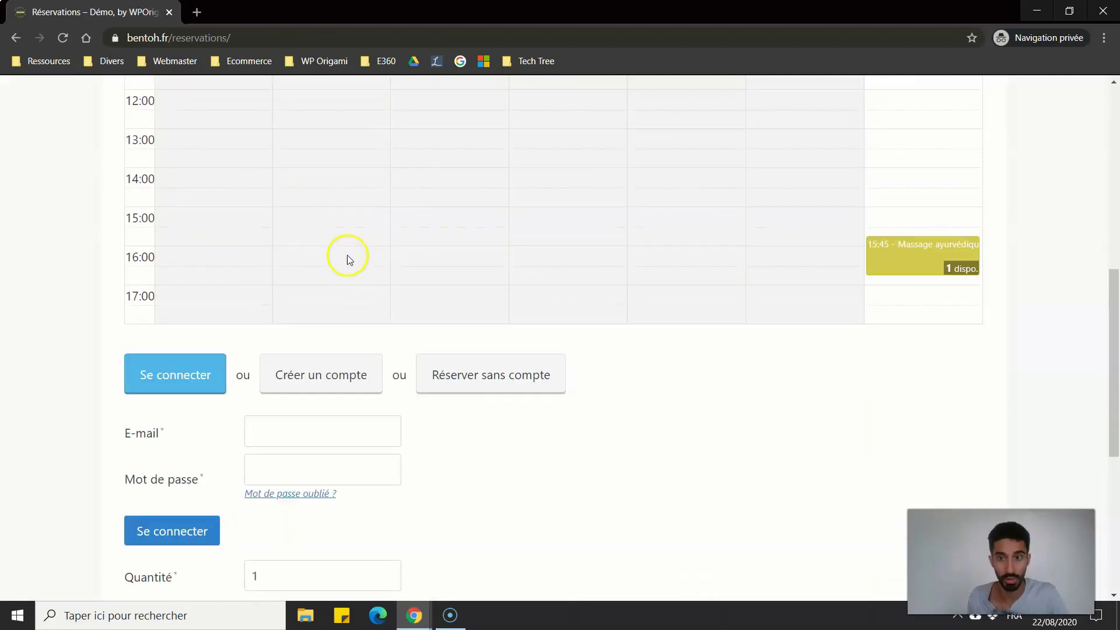
scroll(303, 296, down, 3)
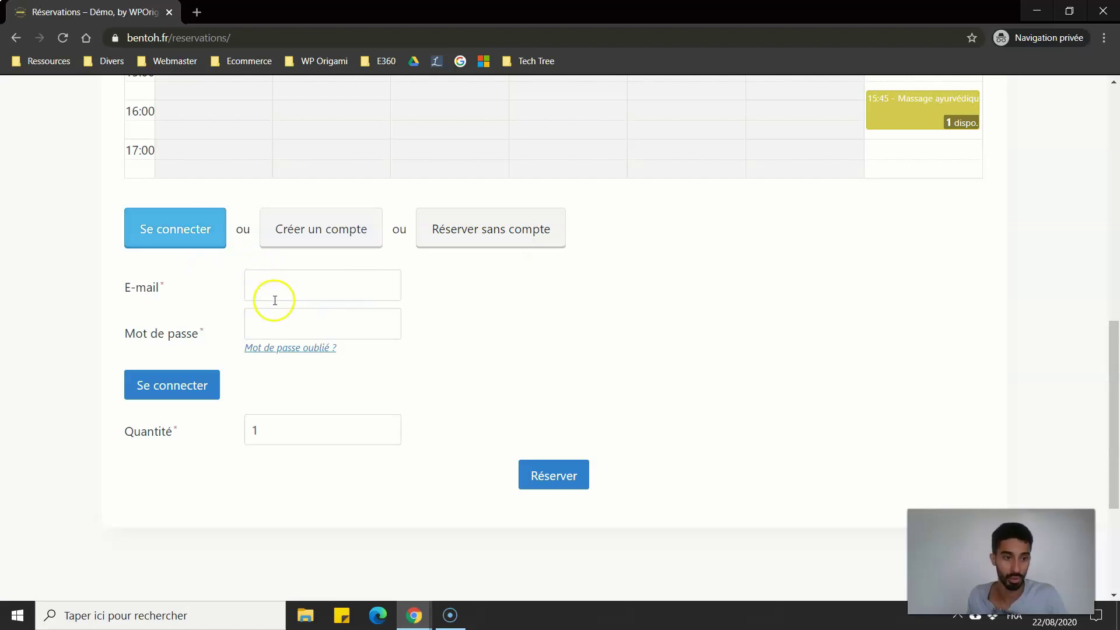
scroll(269, 310, up, 1)
click(311, 304)
scroll(23, 396, down, 3)
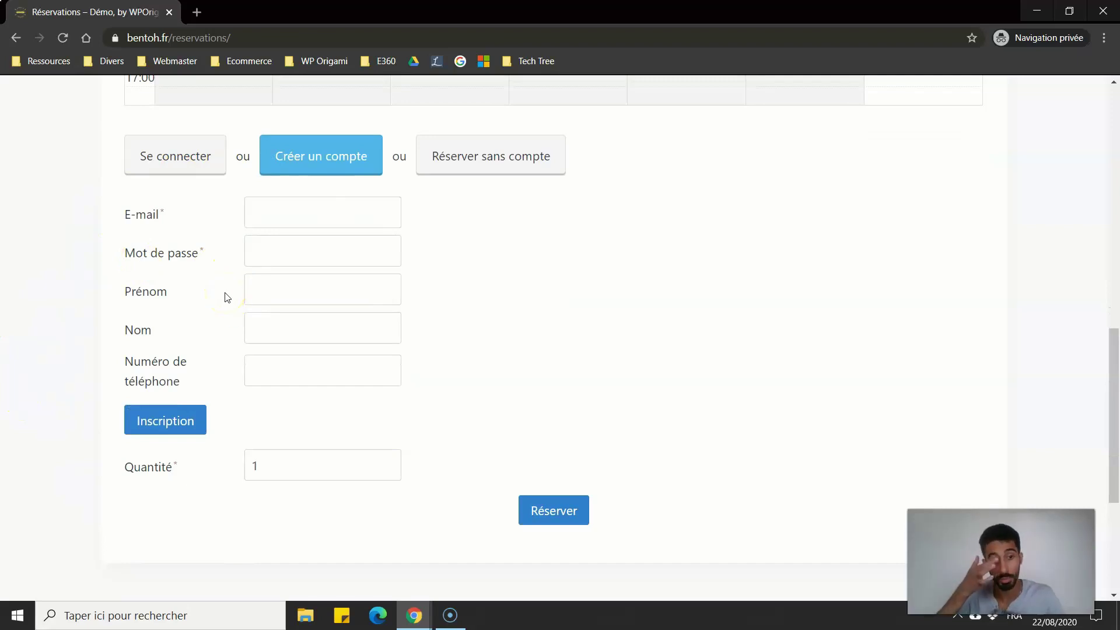
scroll(117, 425, up, 8)
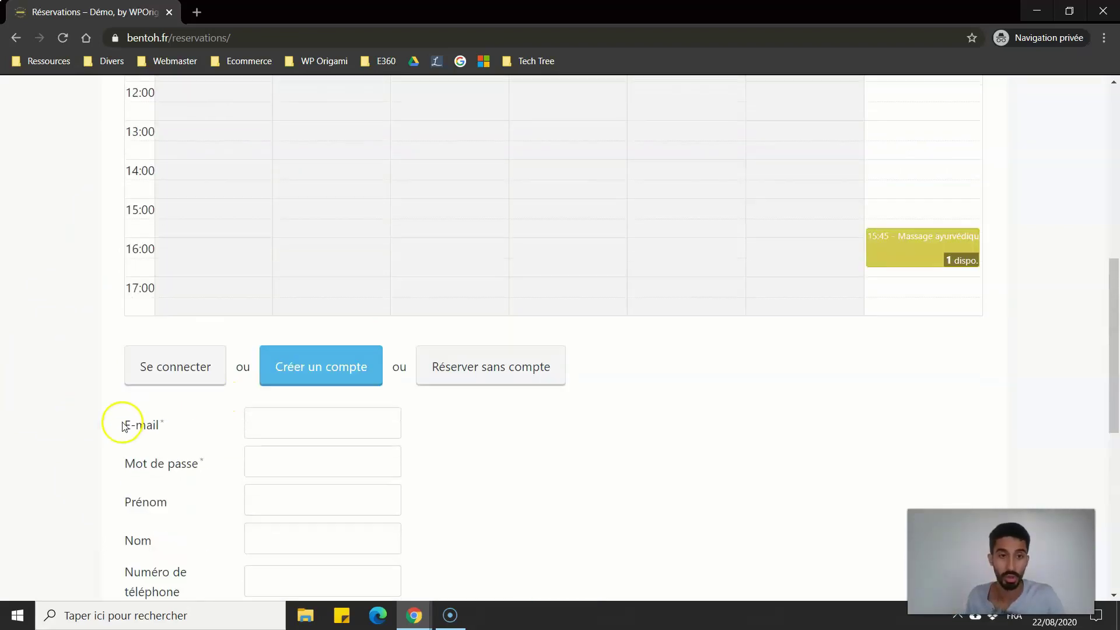
scroll(564, 338, down, 4)
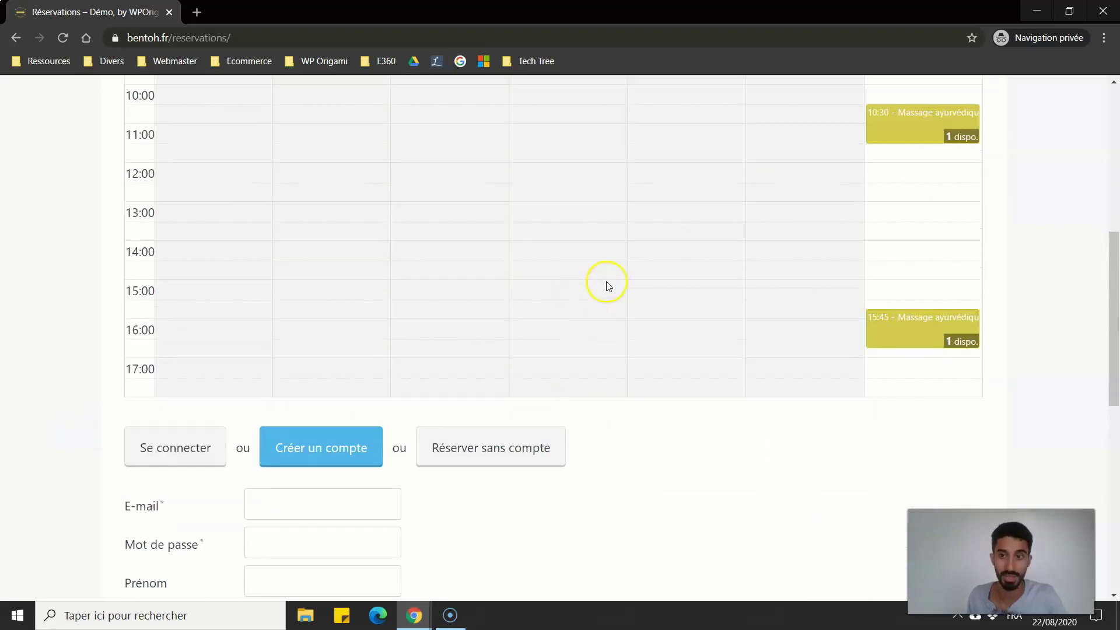
scroll(605, 282, up, 3)
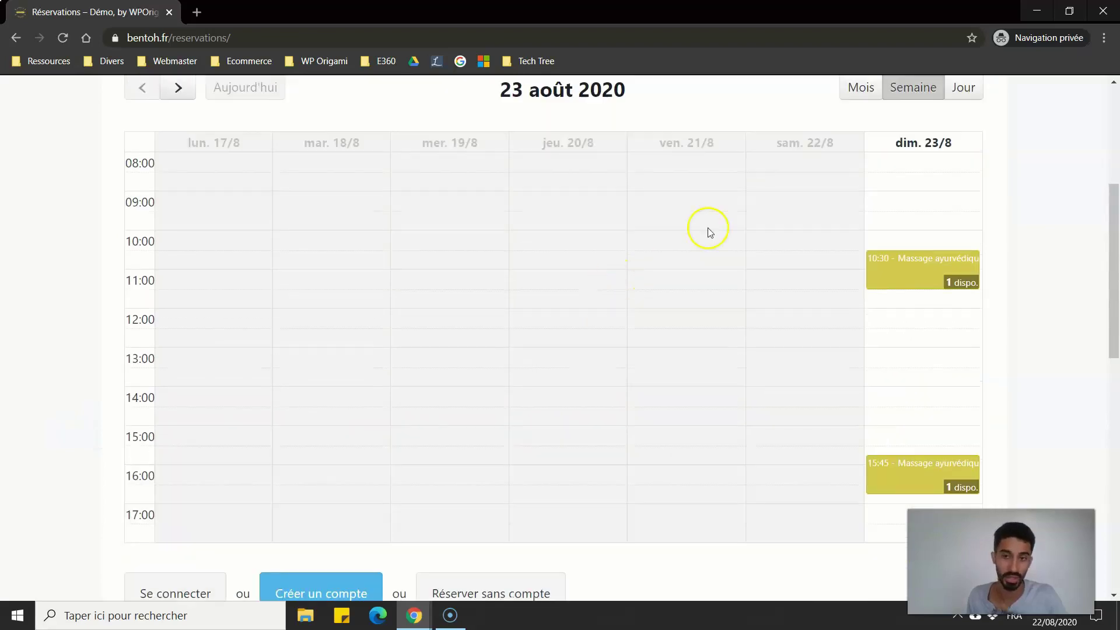
Show the following week in the booking calendar, select the Massage Thaï event on 25 August at 11:30, and check its summary.
click(179, 92)
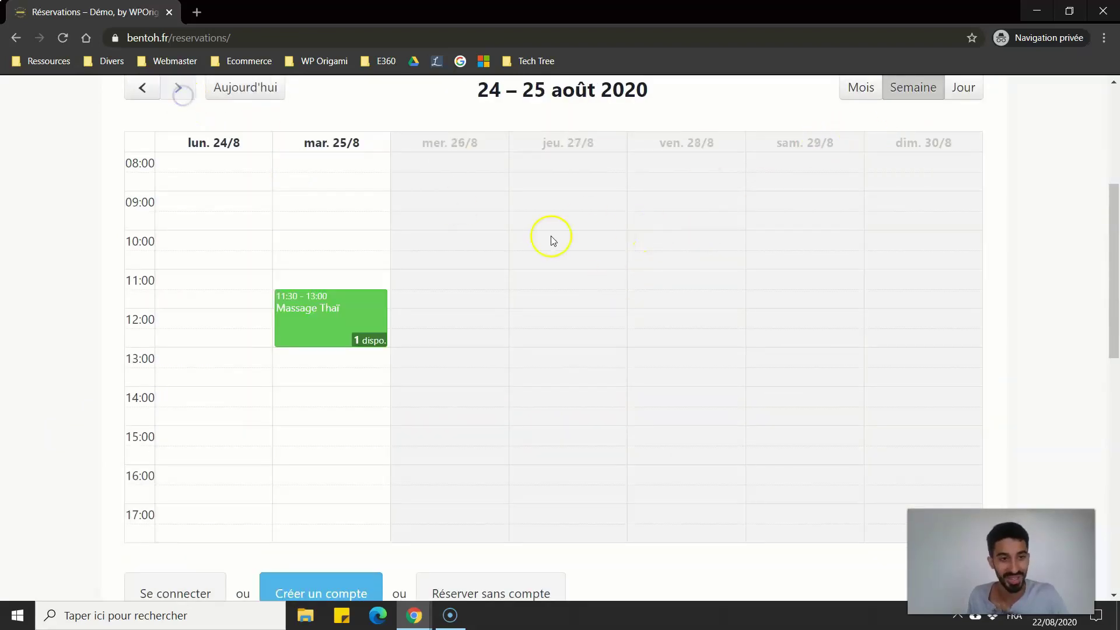
click(324, 315)
scroll(124, 365, down, 5)
scroll(230, 184, up, 2)
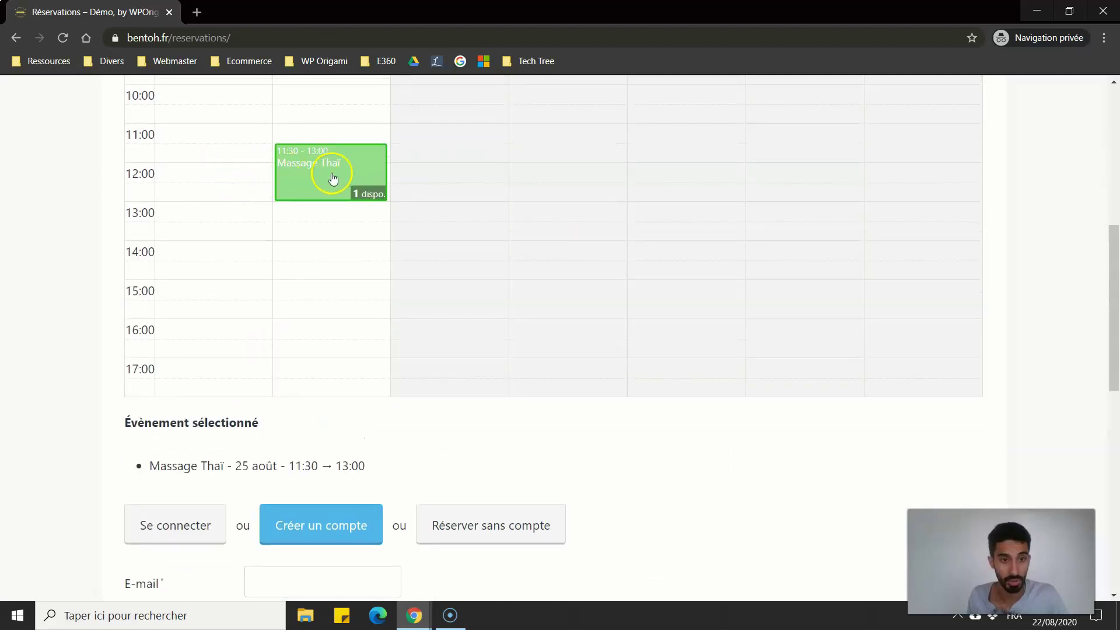
scroll(331, 185, up, 1)
scroll(233, 473, down, 1)
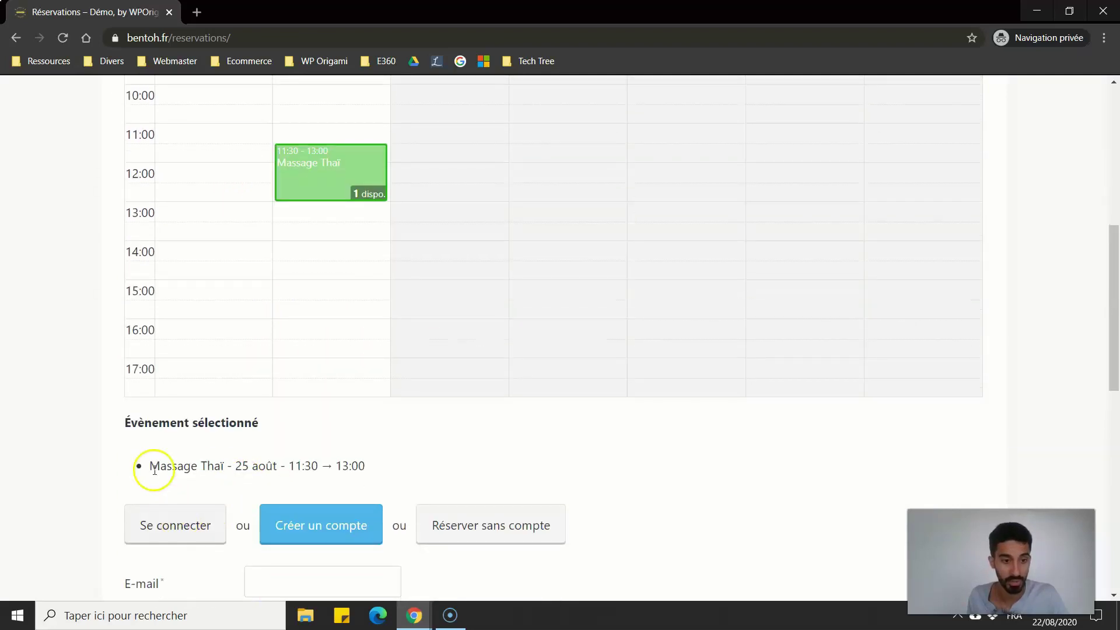
drag(153, 469, 346, 470)
scroll(379, 469, down, 5)
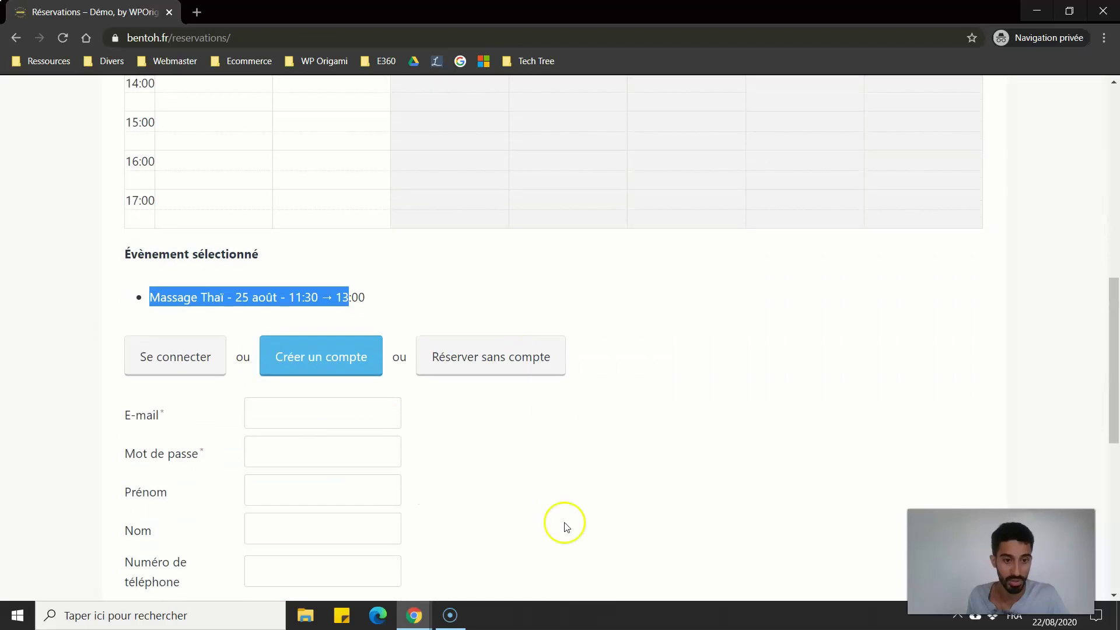
Switch to the Réserver sans compte option, review its fields and the selected event, and minimise the private window.
click(534, 246)
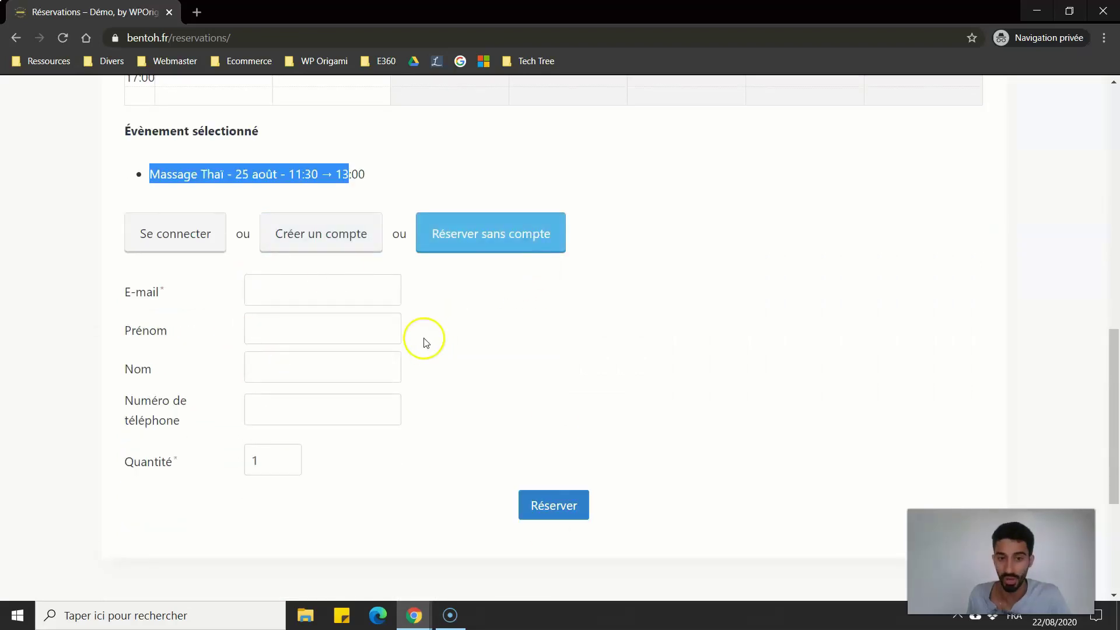
scroll(420, 343, up, 5)
click(268, 457)
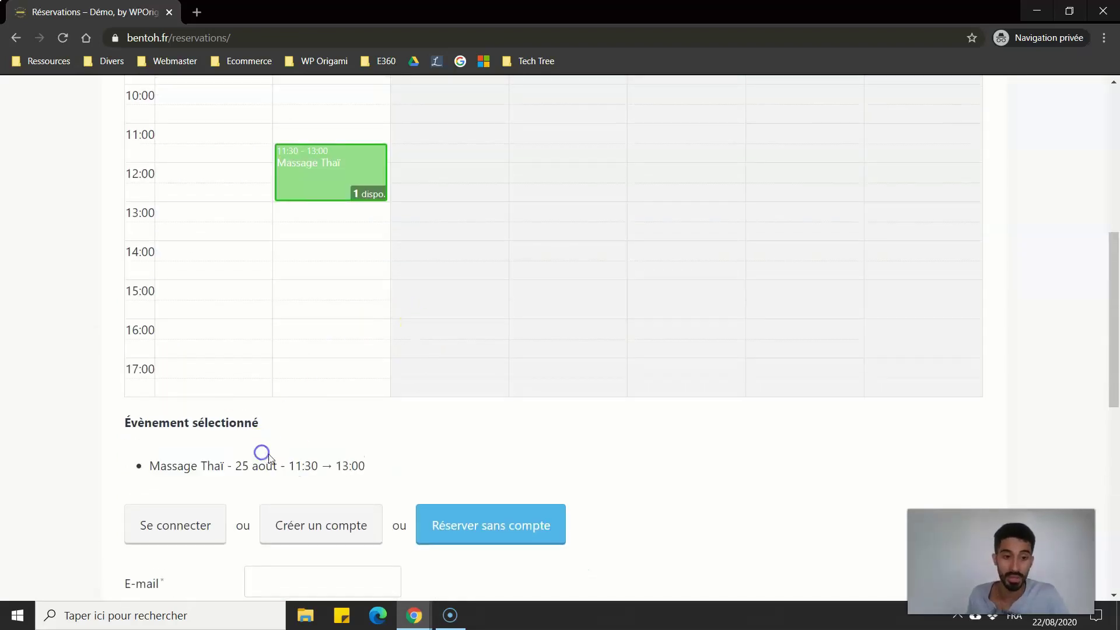
scroll(274, 408, down, 5)
scroll(217, 376, up, 8)
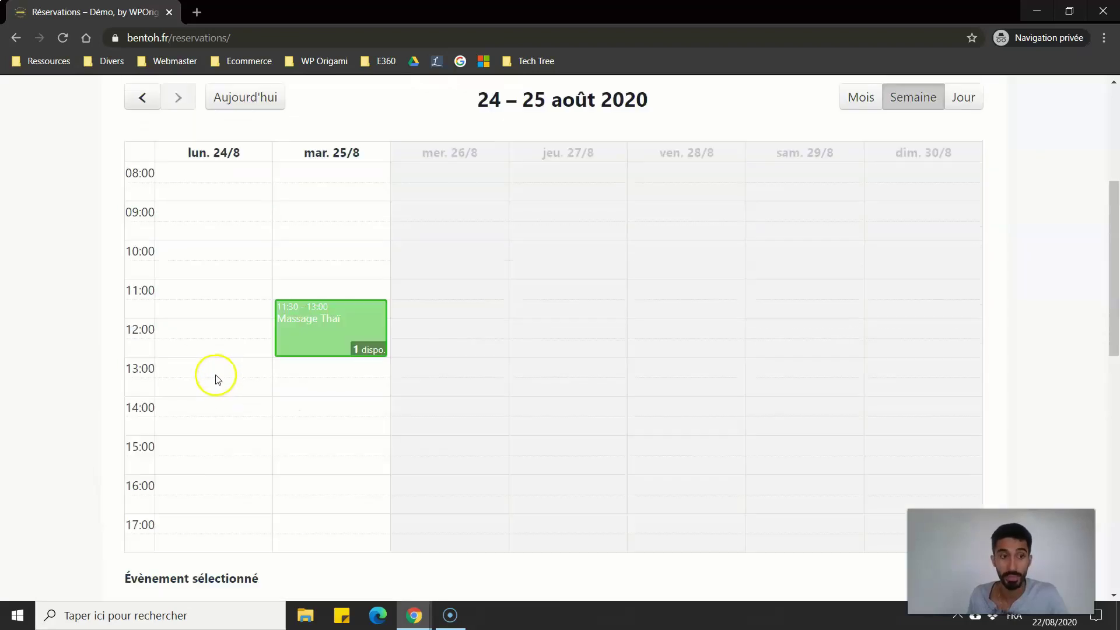
scroll(217, 379, up, 2)
click(1036, 11)
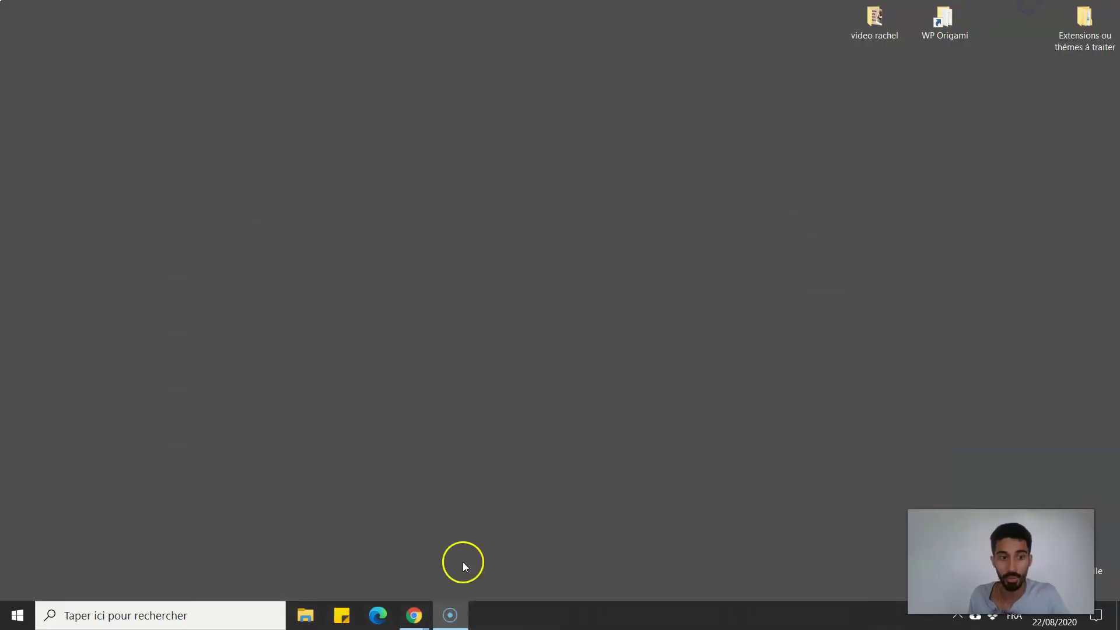
Return to the WordPress admin window and open Formulaire n°2 for editing from the Booking Activities booking forms.
mouse_move(414, 616)
click(356, 560)
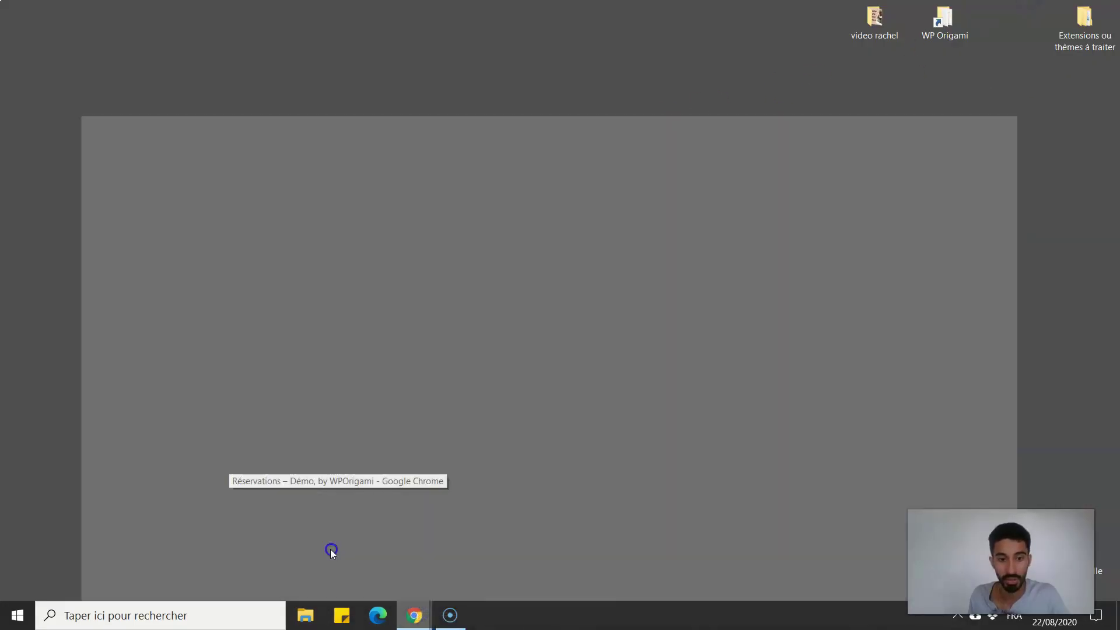
scroll(82, 328, up, 5)
click(121, 11)
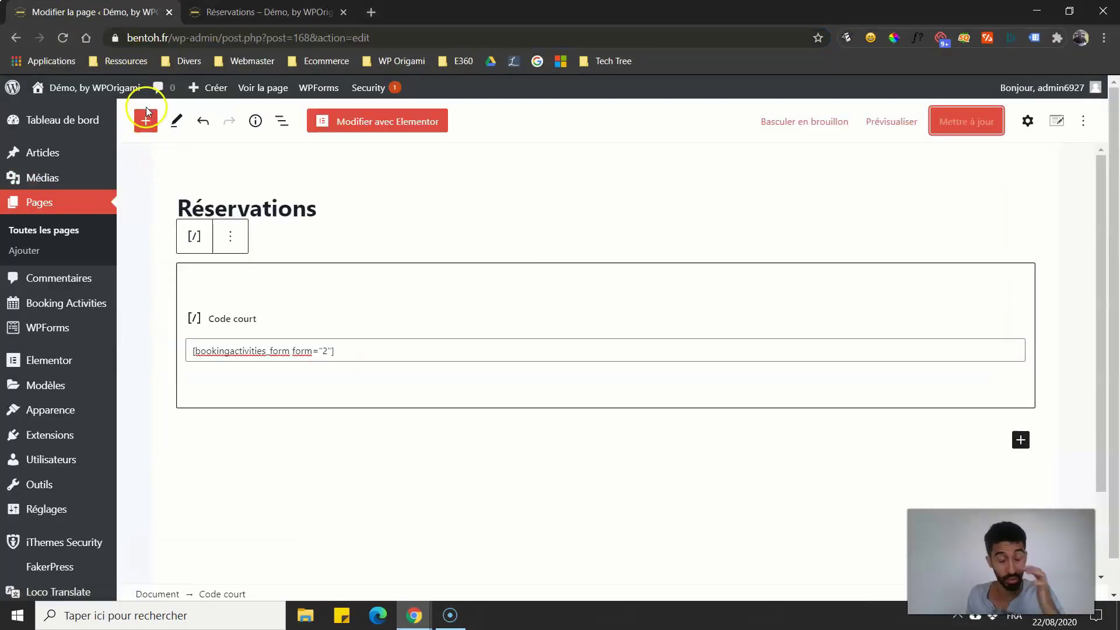
mouse_move(62, 302)
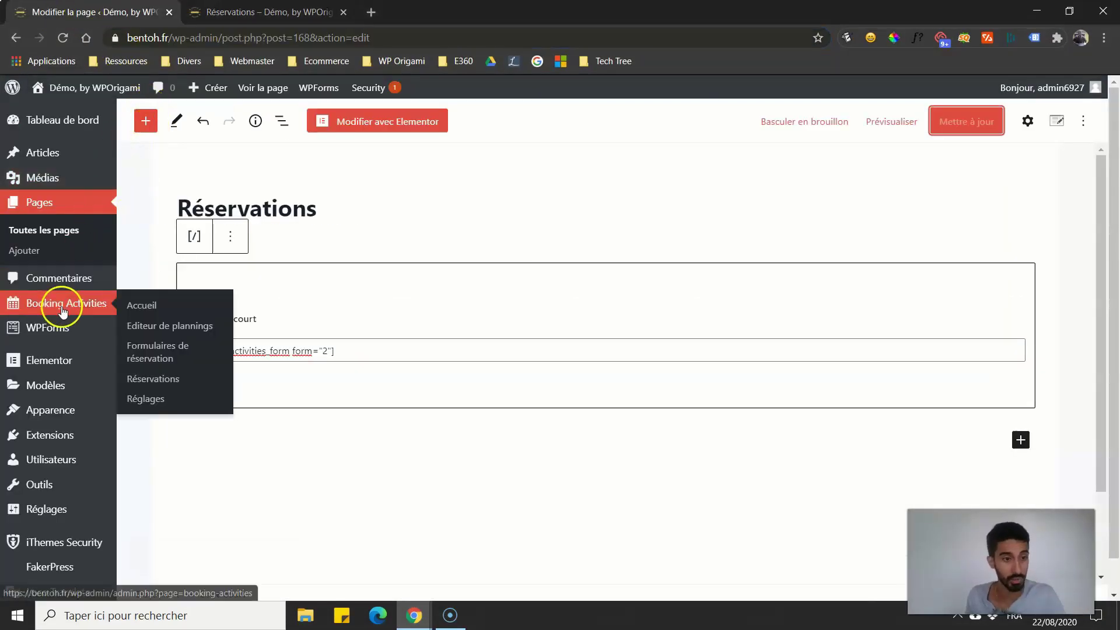
click(148, 361)
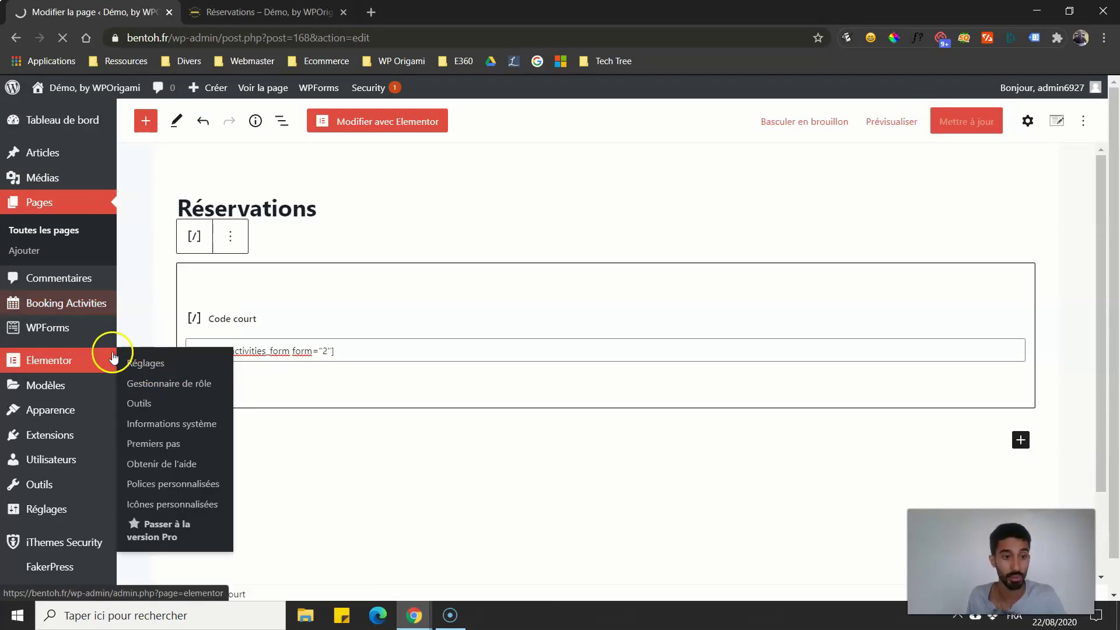
scroll(56, 264, down, 1)
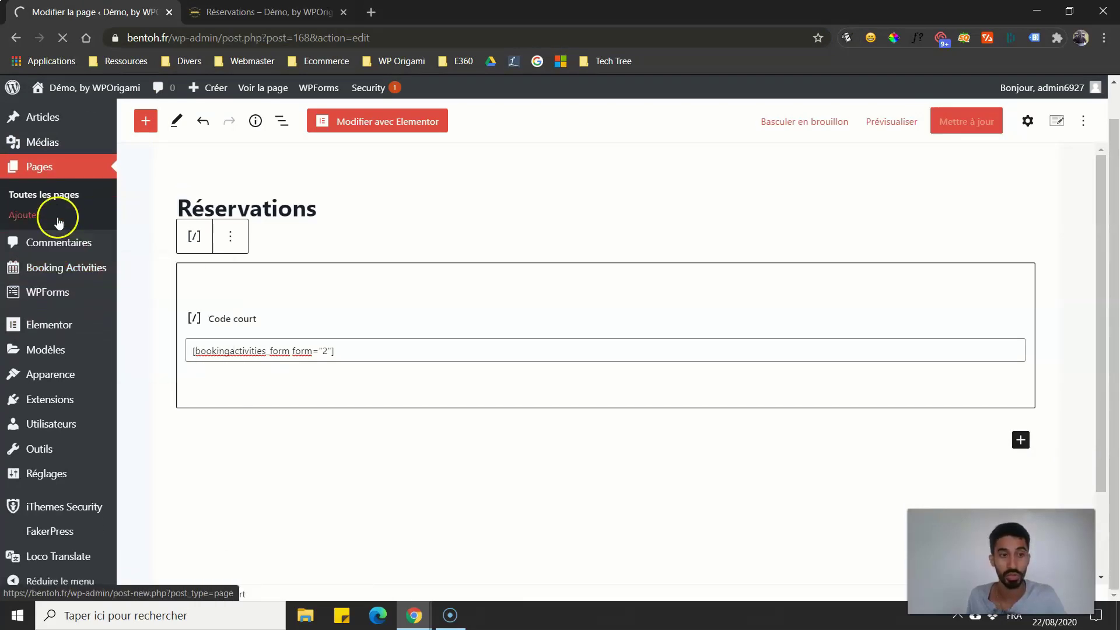
mouse_move(77, 266)
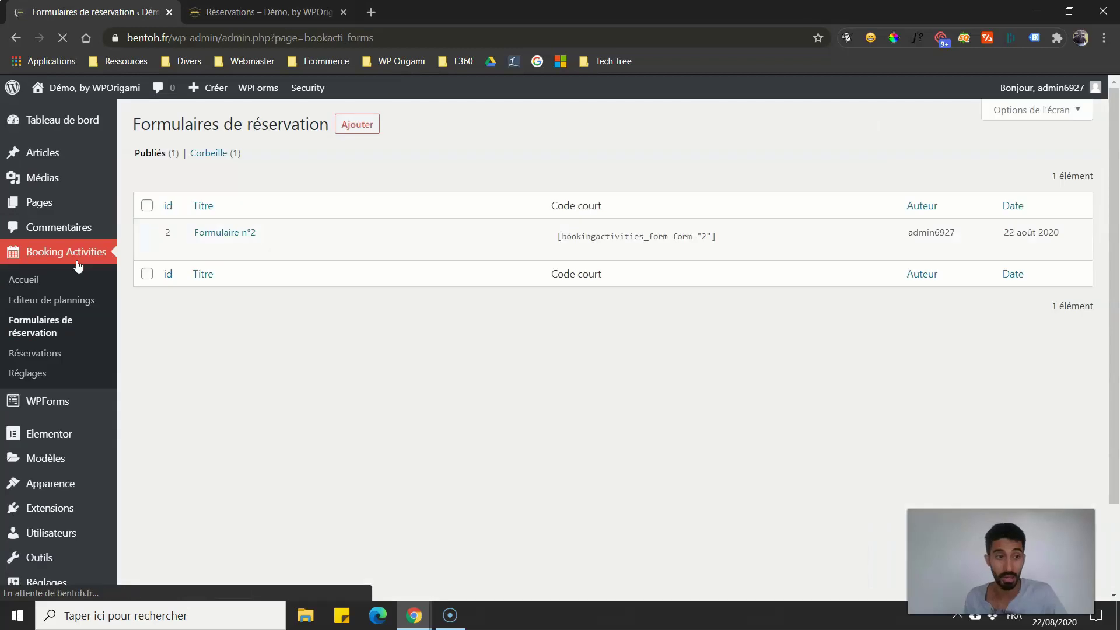
click(110, 320)
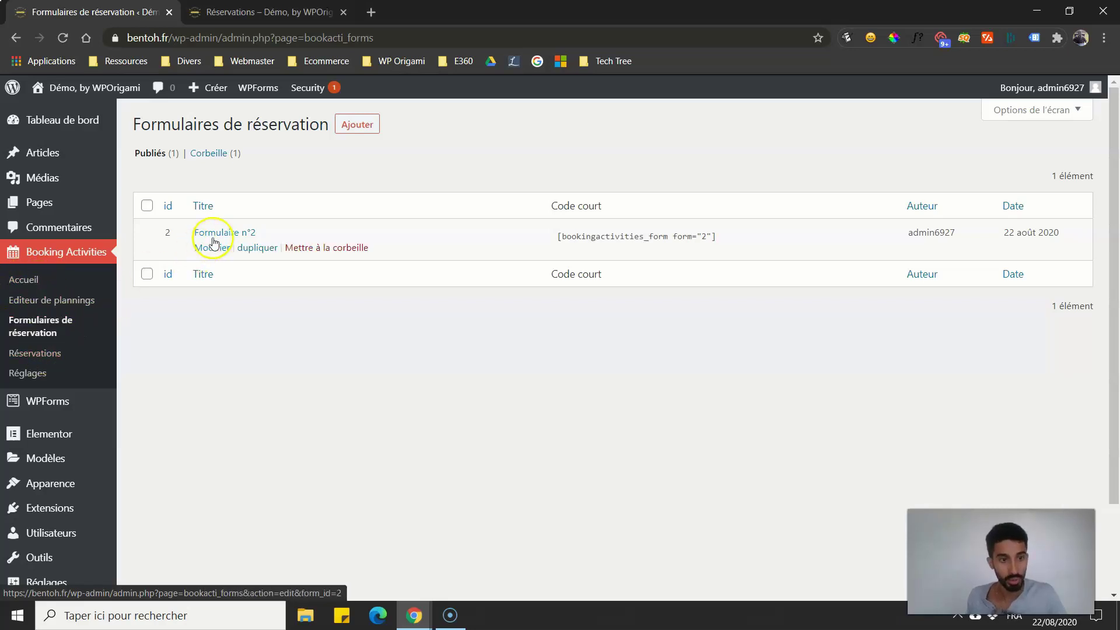
click(231, 236)
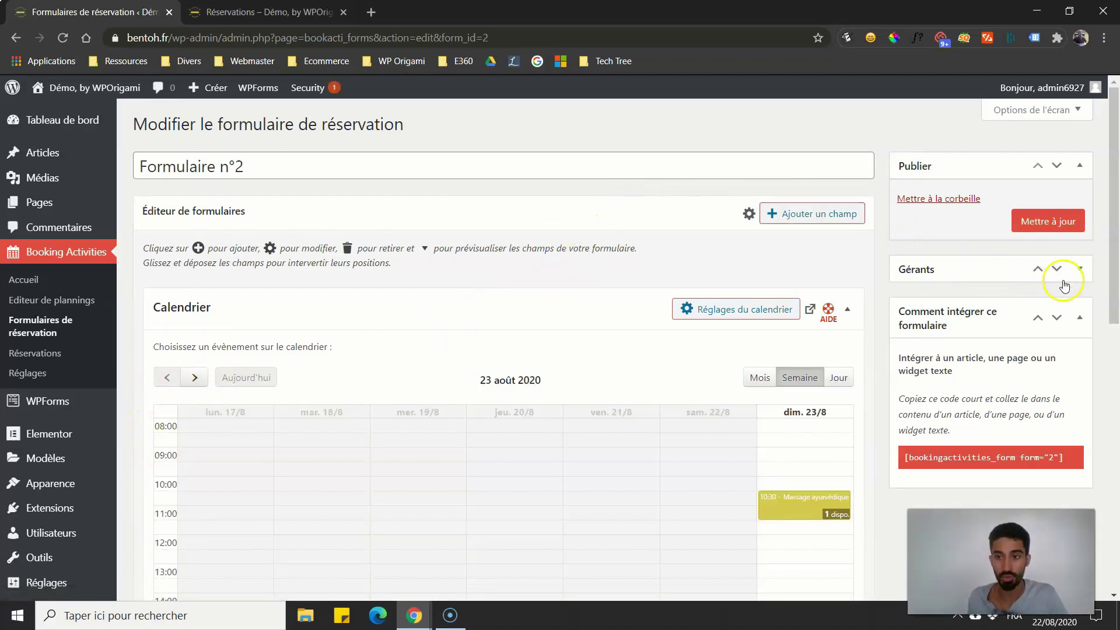
Review the title, calendar and field layout of Formulaire n°2 in the form editor.
drag(463, 167, 137, 169)
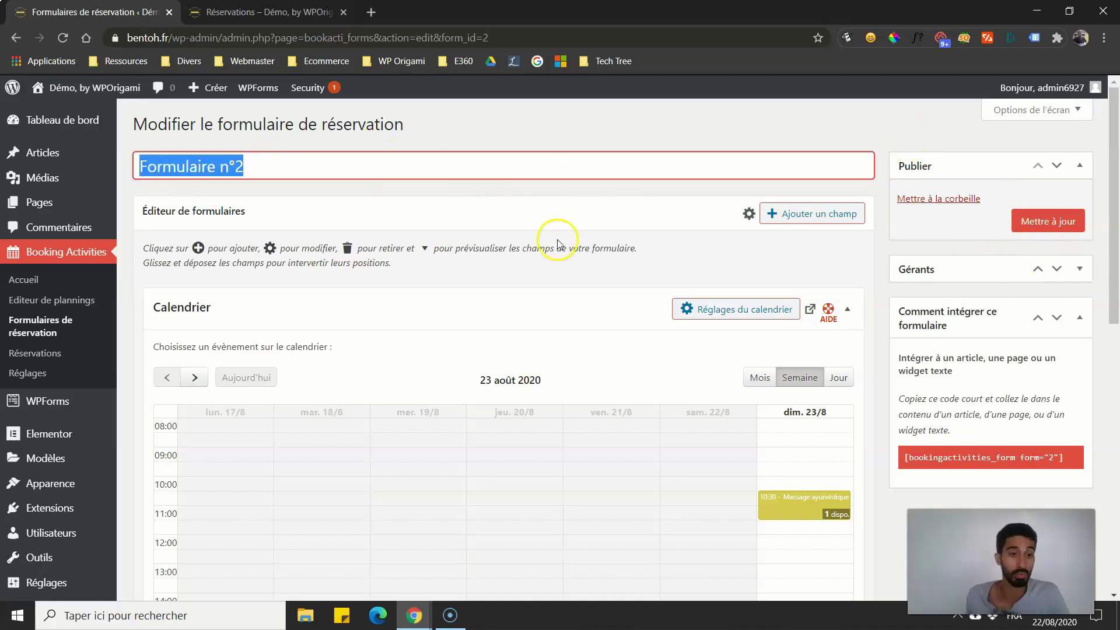
scroll(892, 327, down, 4)
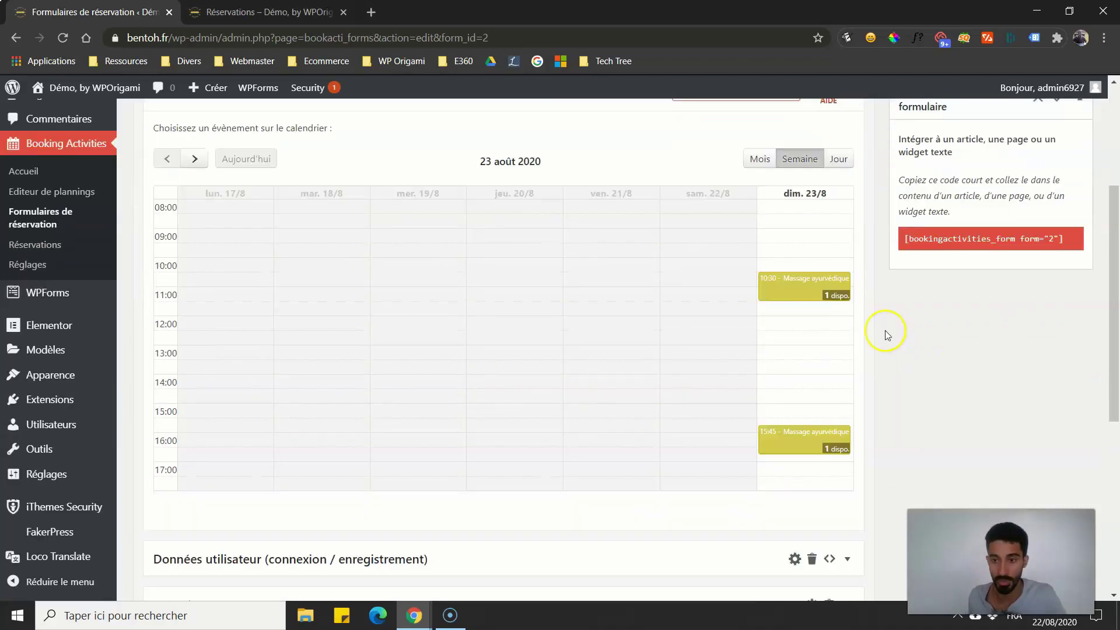
scroll(563, 263, up, 2)
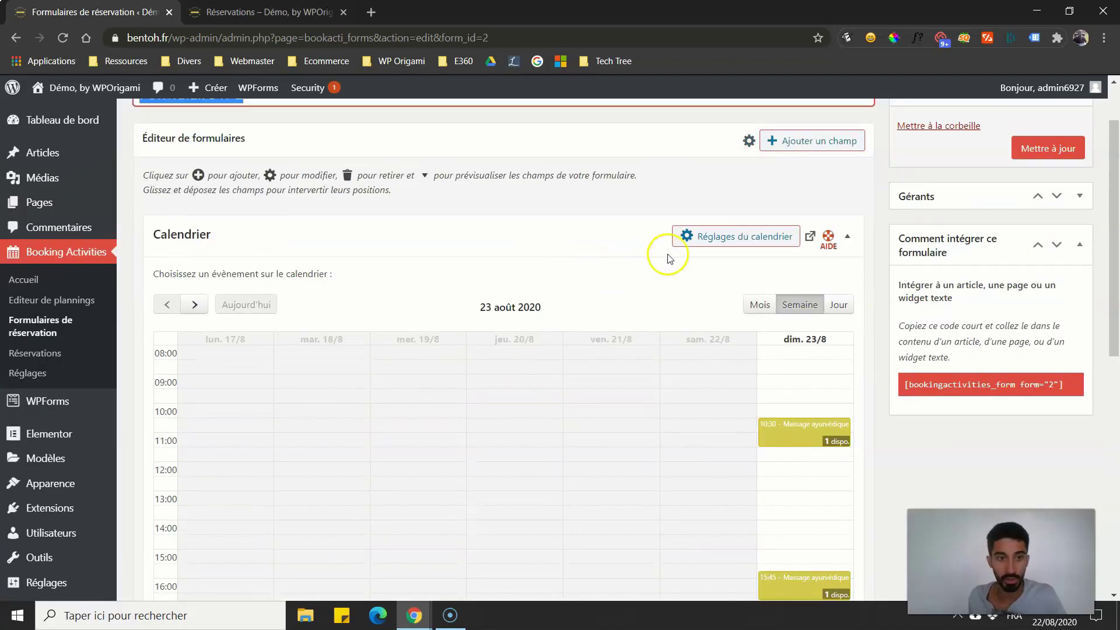
scroll(670, 242, down, 9)
scroll(411, 245, up, 6)
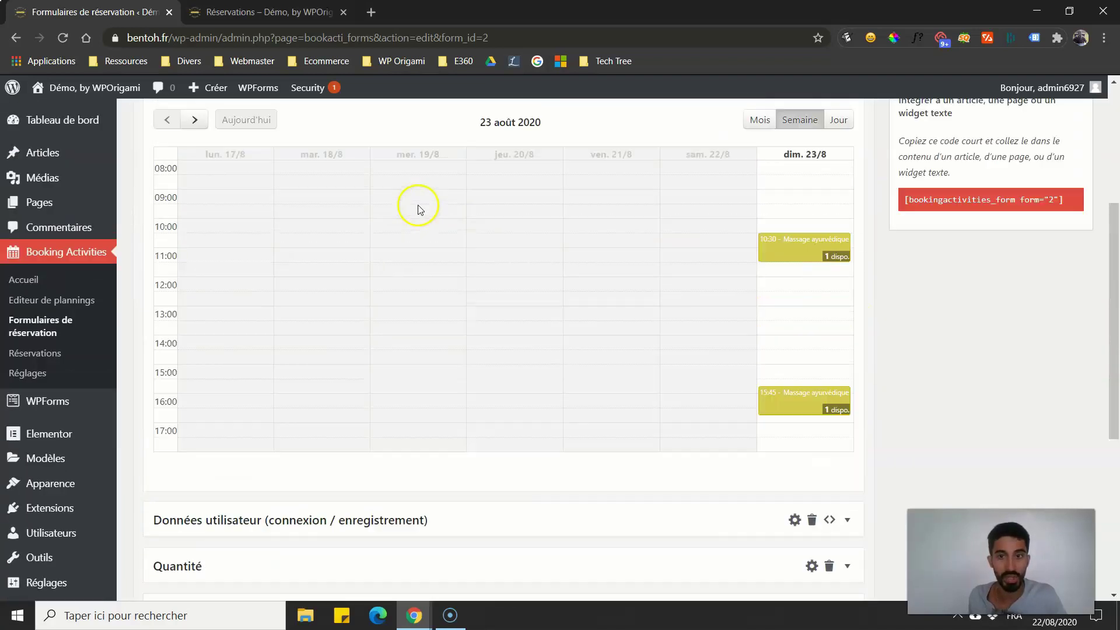
scroll(361, 207, up, 3)
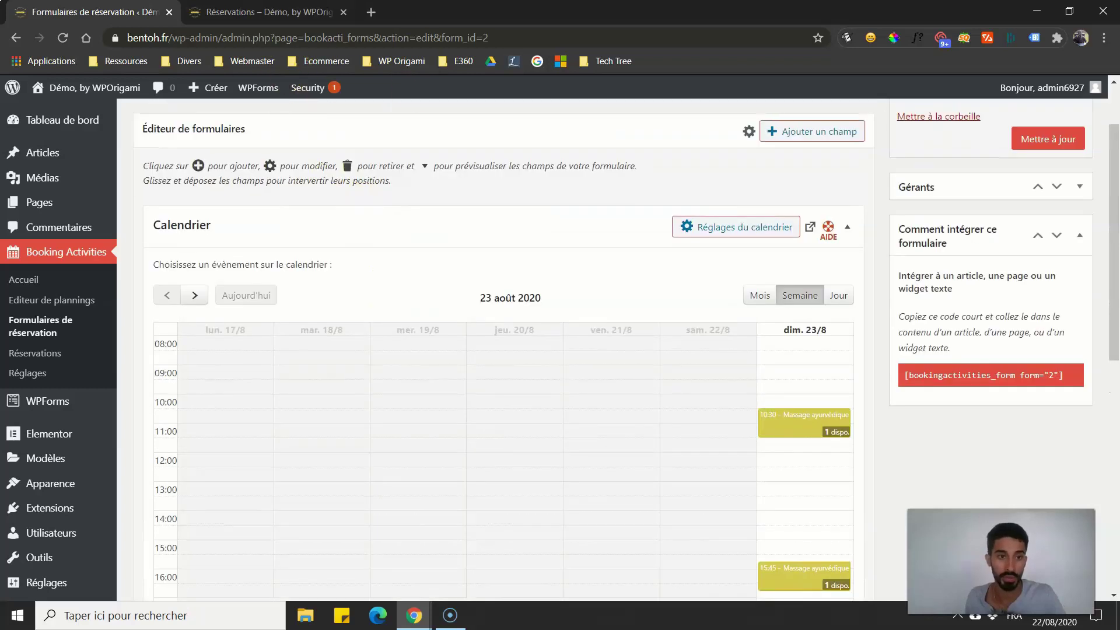
Compare the form on the published Réservations page with the field blocks in the form editor.
key(ctrl+Tab)
scroll(358, 188, down, 4)
scroll(470, 327, down, 5)
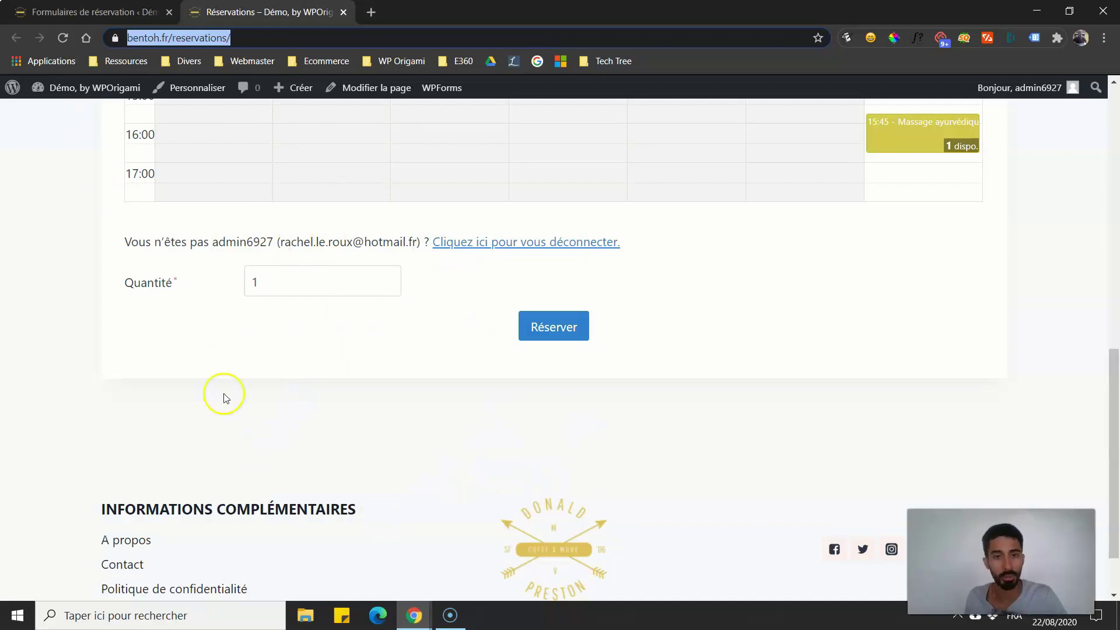
click(105, 11)
scroll(302, 277, down, 9)
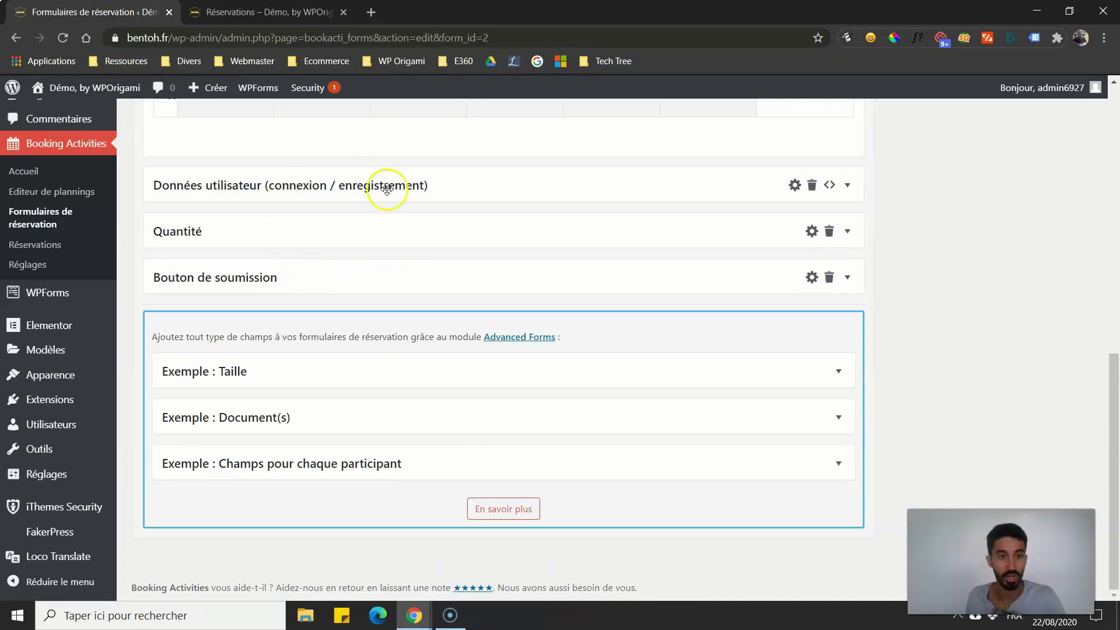
scroll(388, 233, up, 5)
scroll(389, 246, up, 2)
scroll(358, 367, down, 5)
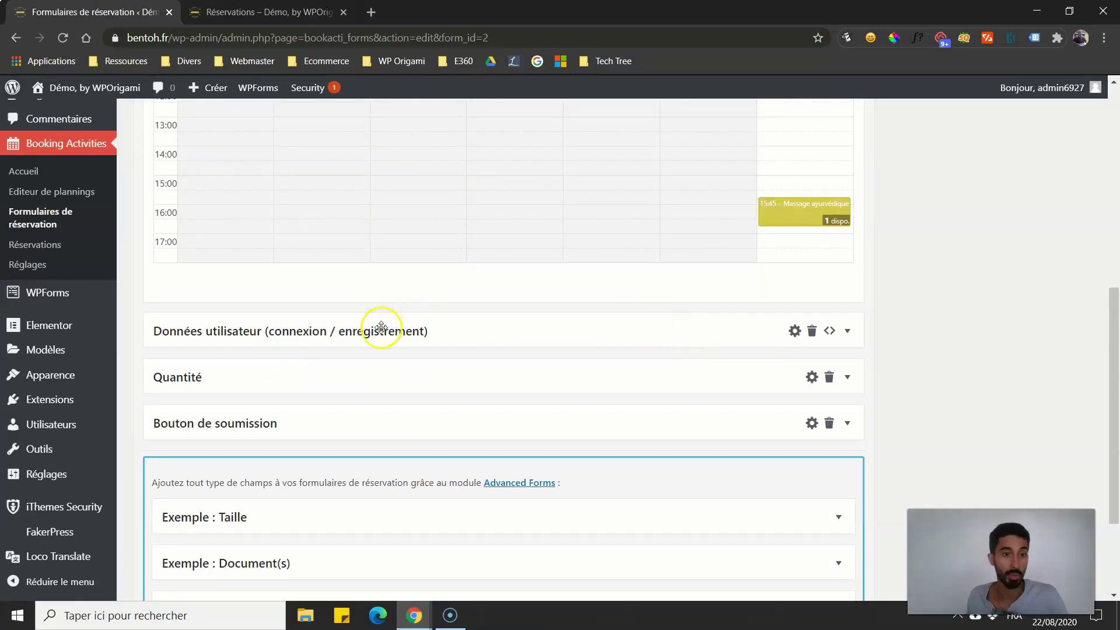
Expand the Données utilisateur field, review its login and registration options, and collapse it again.
click(846, 330)
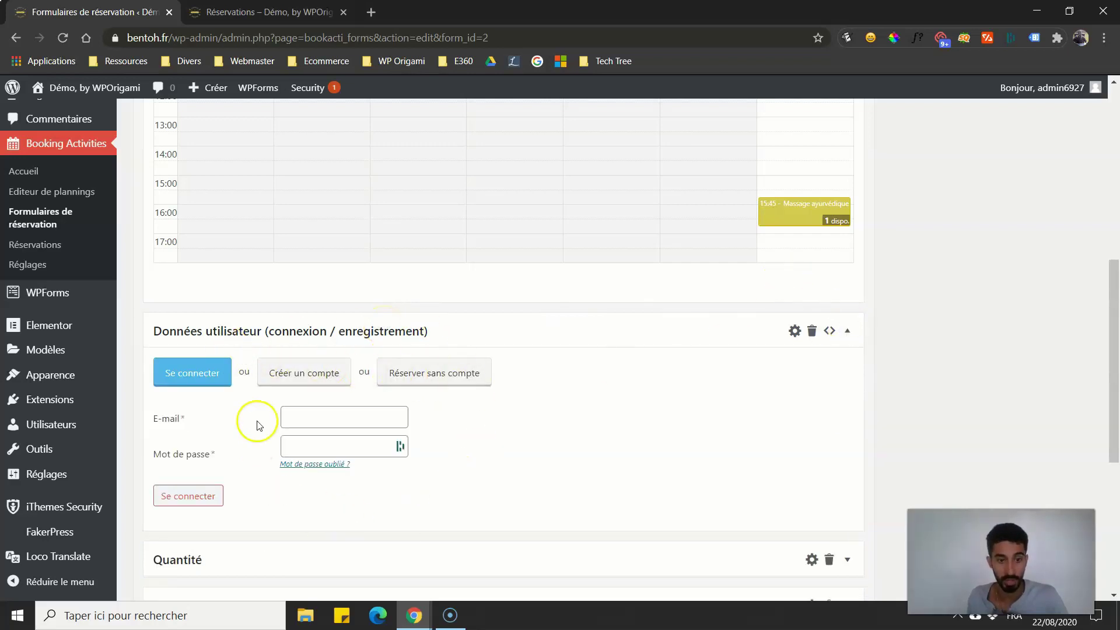
scroll(407, 508, down, 5)
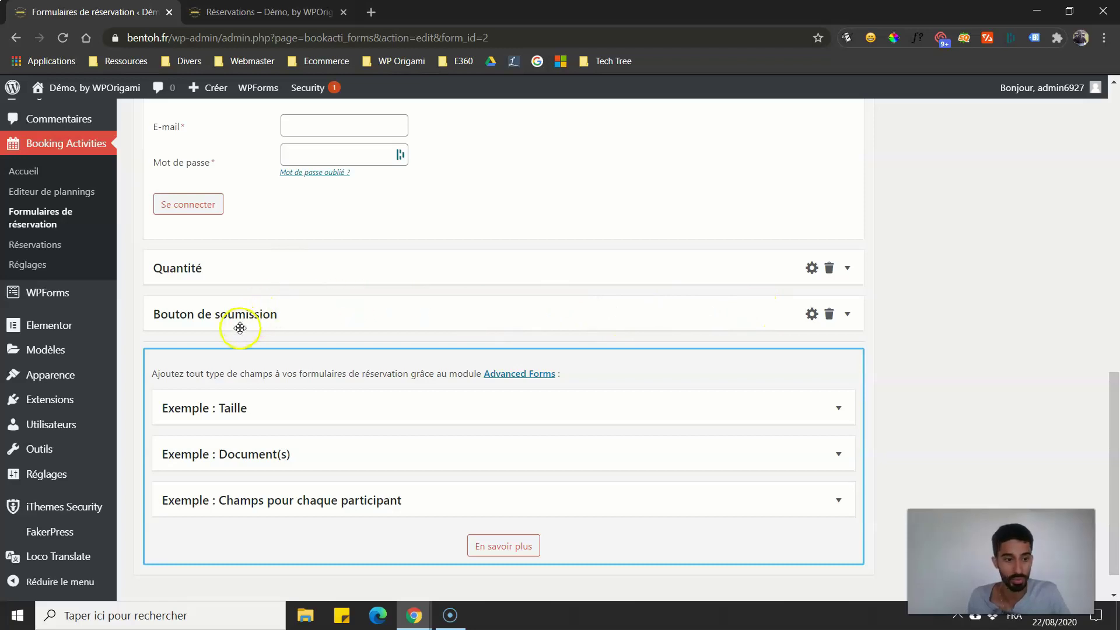
scroll(233, 330, up, 4)
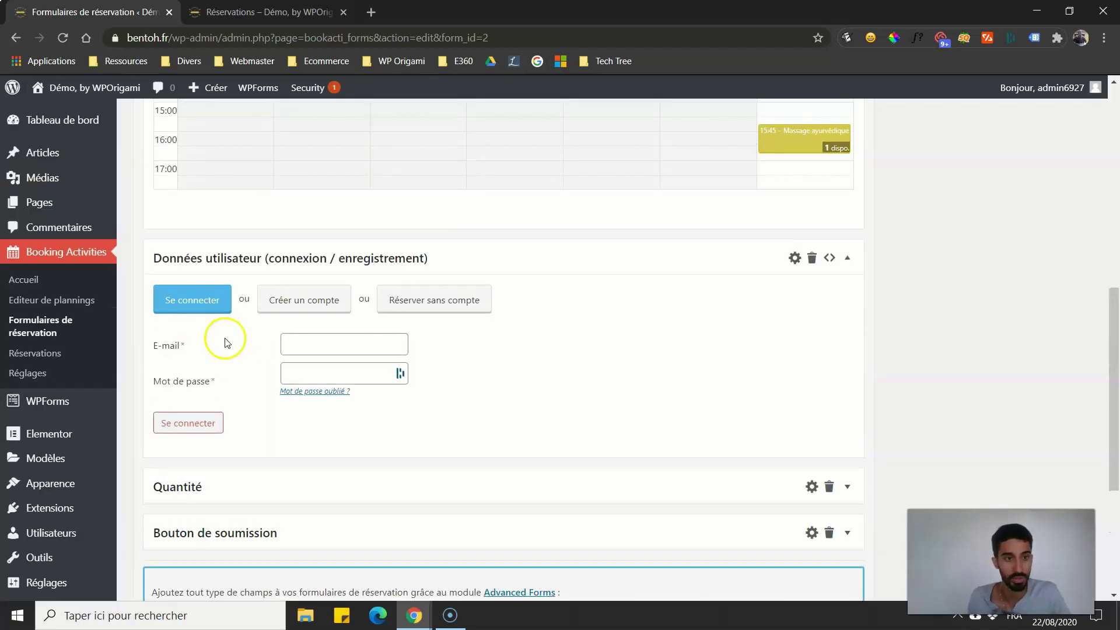
click(850, 258)
Open the form's calendar settings and examine the Filtres options for calendar, activity and event groups.
scroll(826, 273, up, 6)
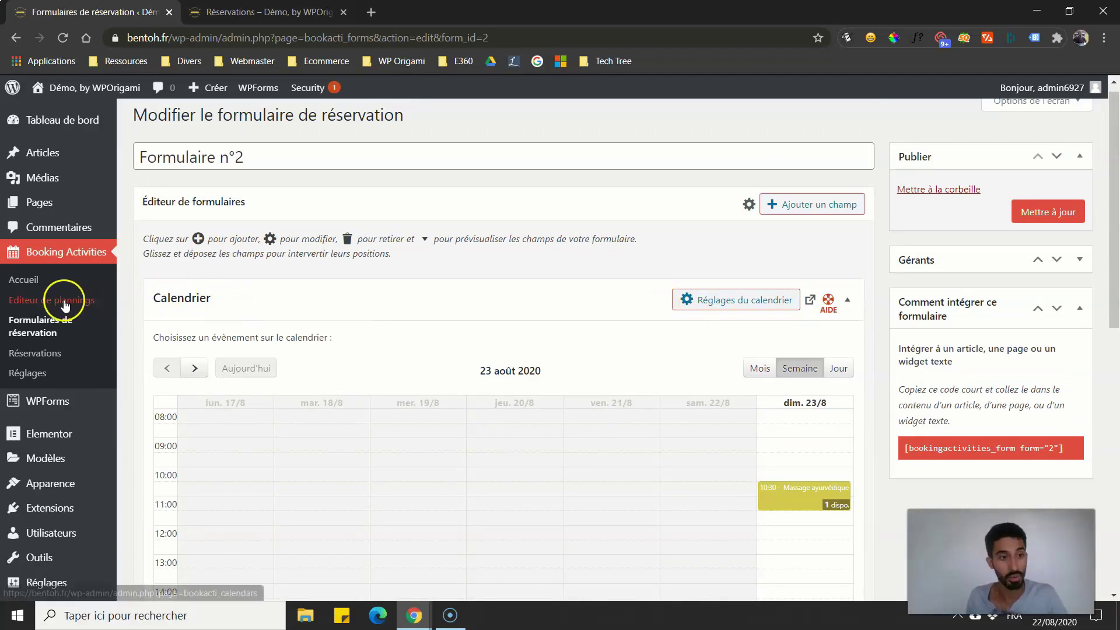
click(696, 302)
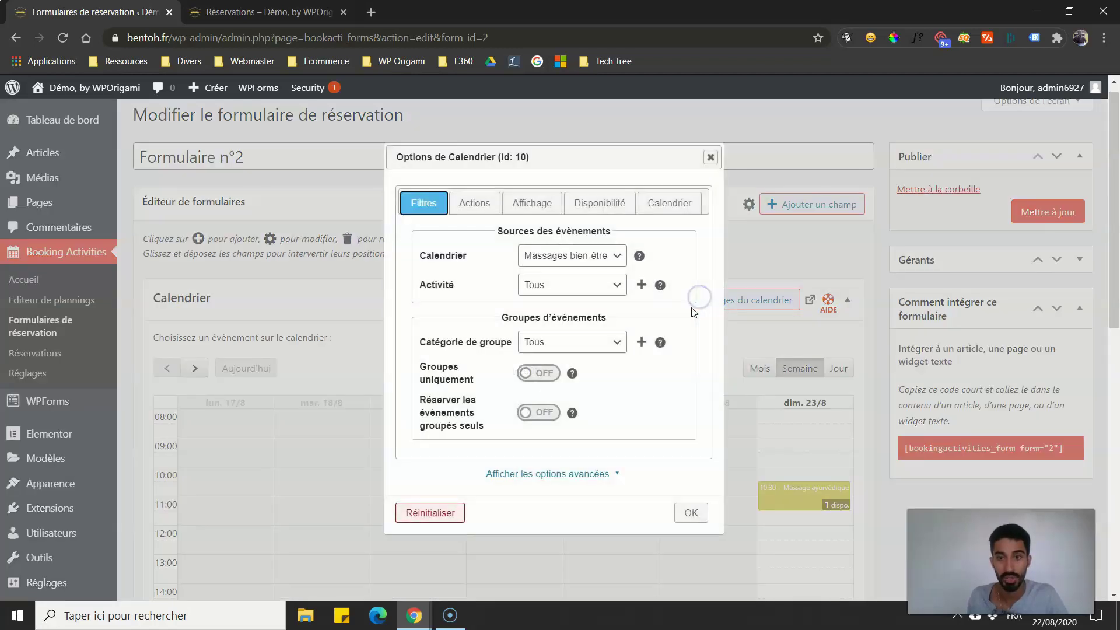
click(566, 256)
click(468, 285)
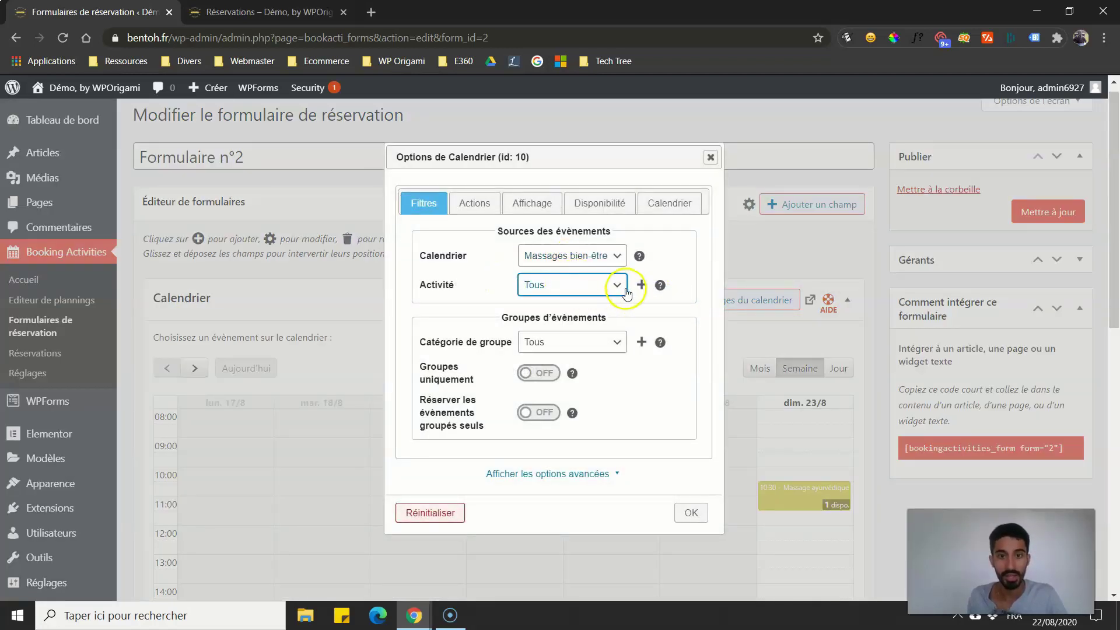
click(616, 285)
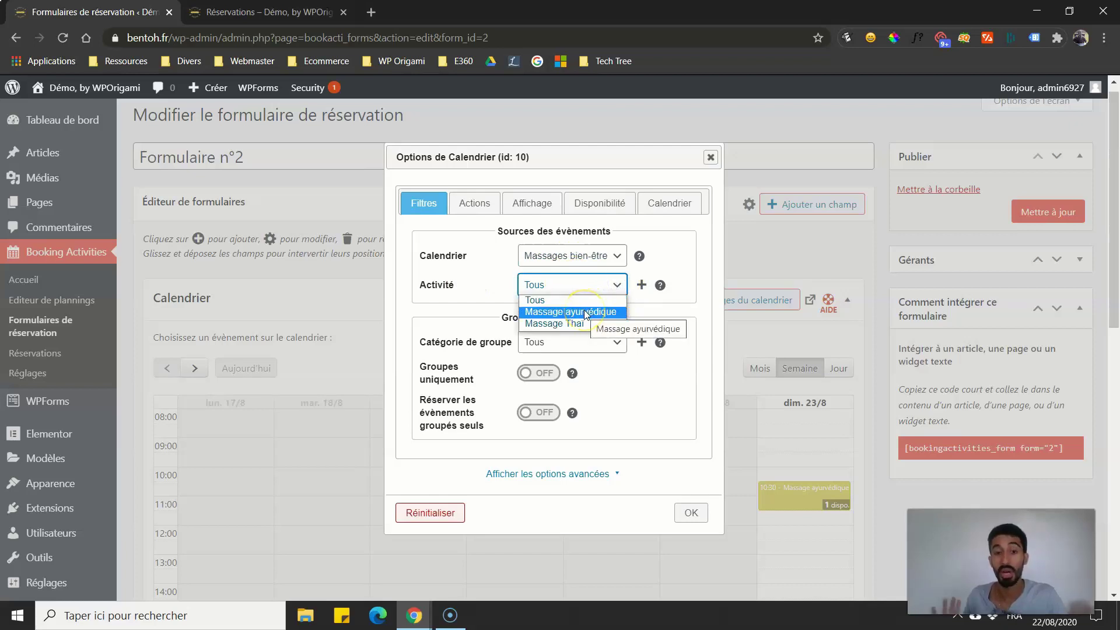
click(511, 231)
drag(510, 231, 602, 232)
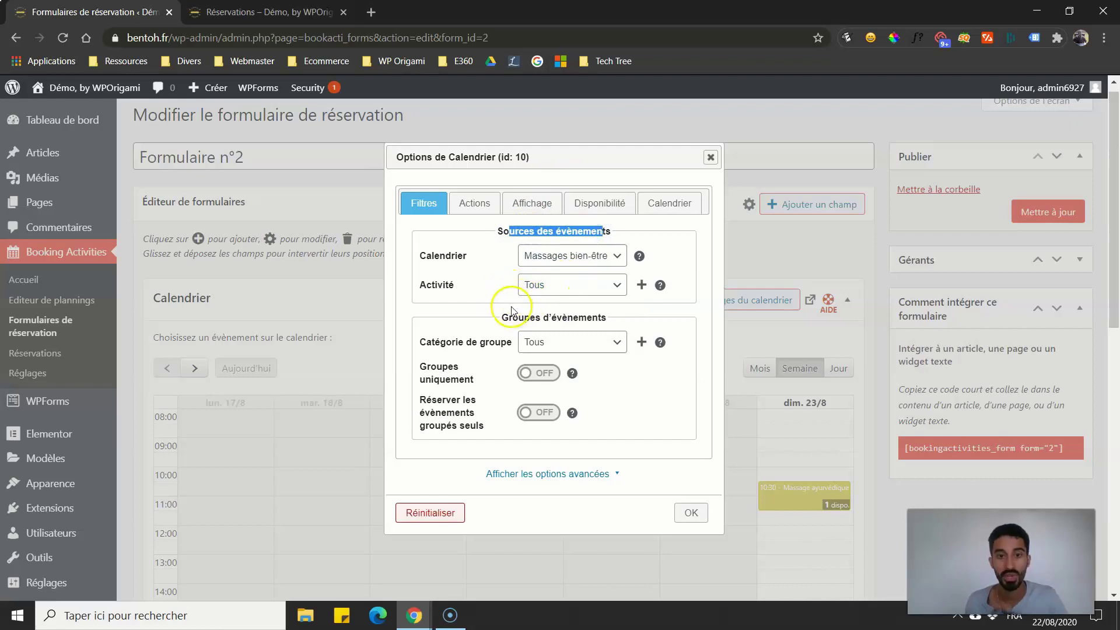
click(494, 295)
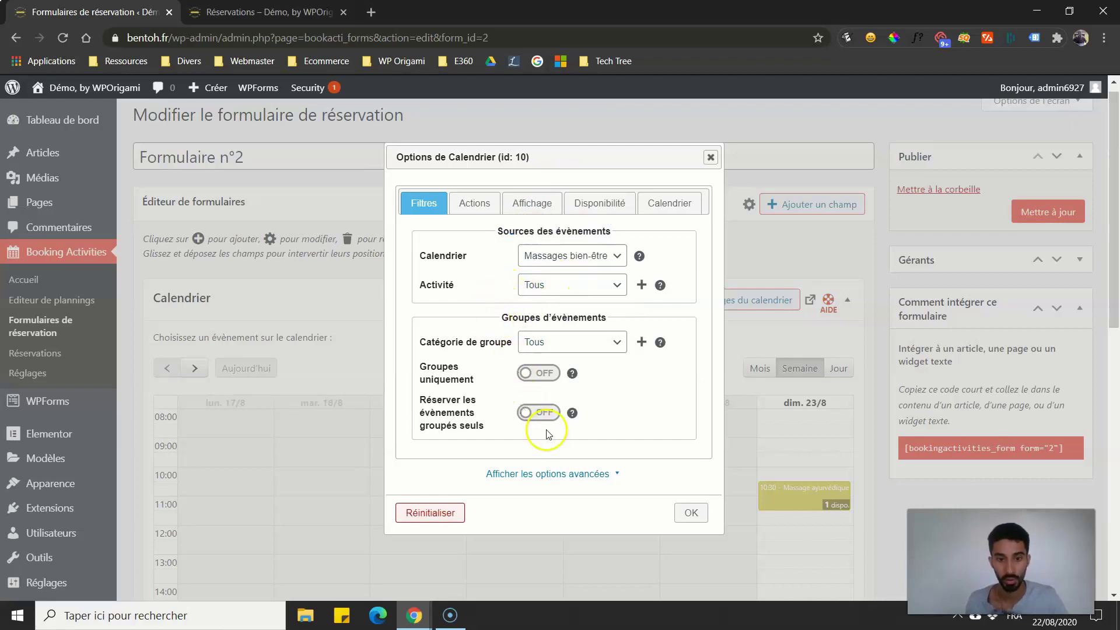
Set the calendar's form action to Rediriger vers une URL, executed Au clic sur l'évènement.
click(475, 203)
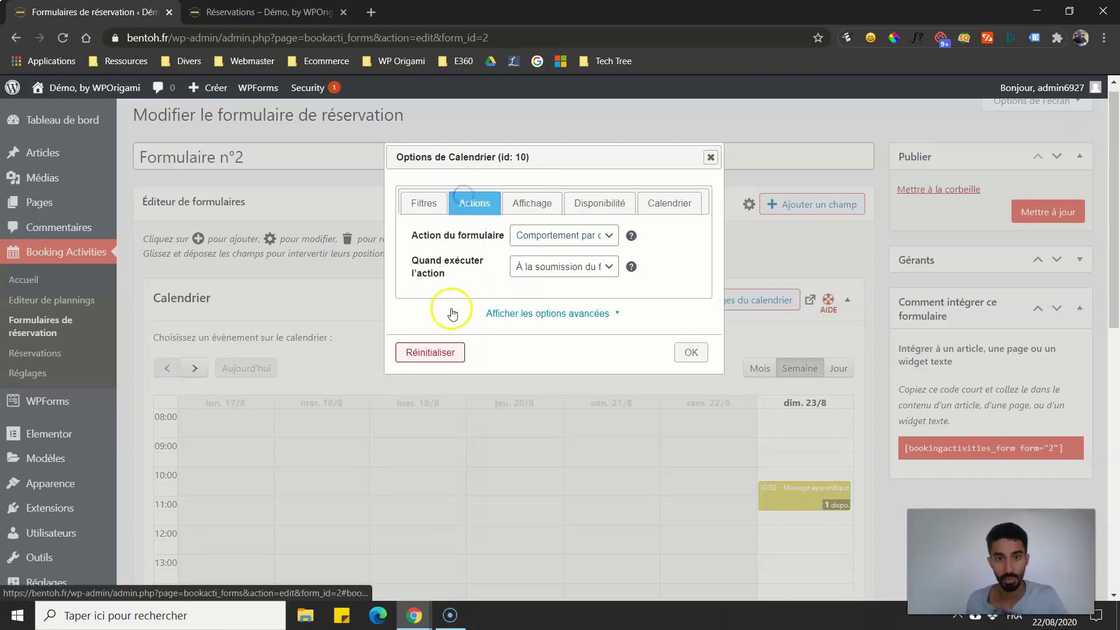
click(534, 237)
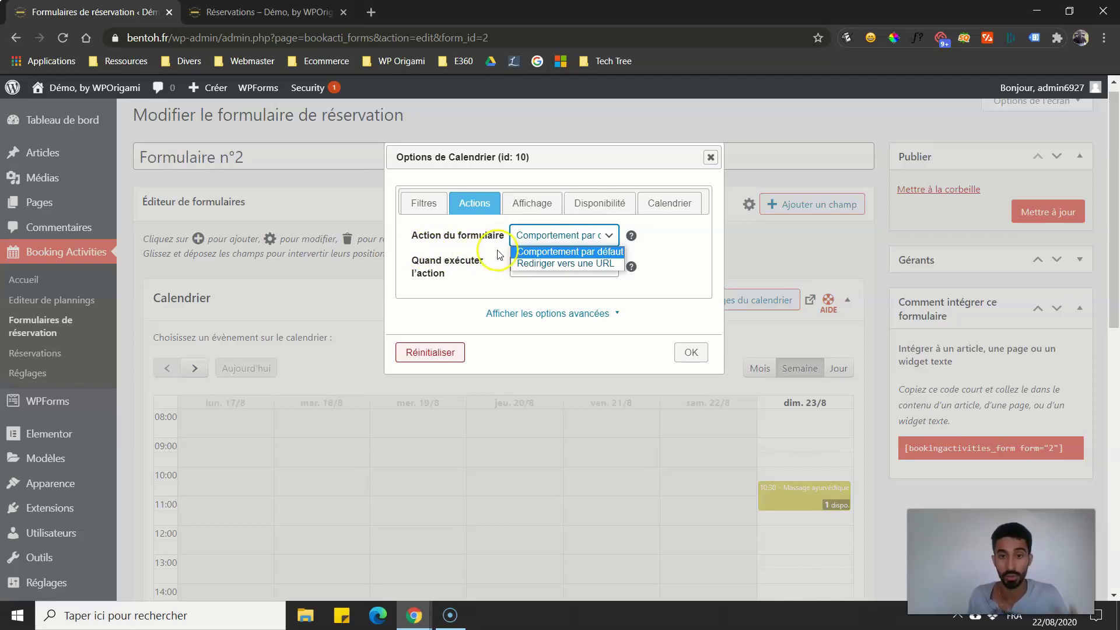
click(555, 263)
click(537, 268)
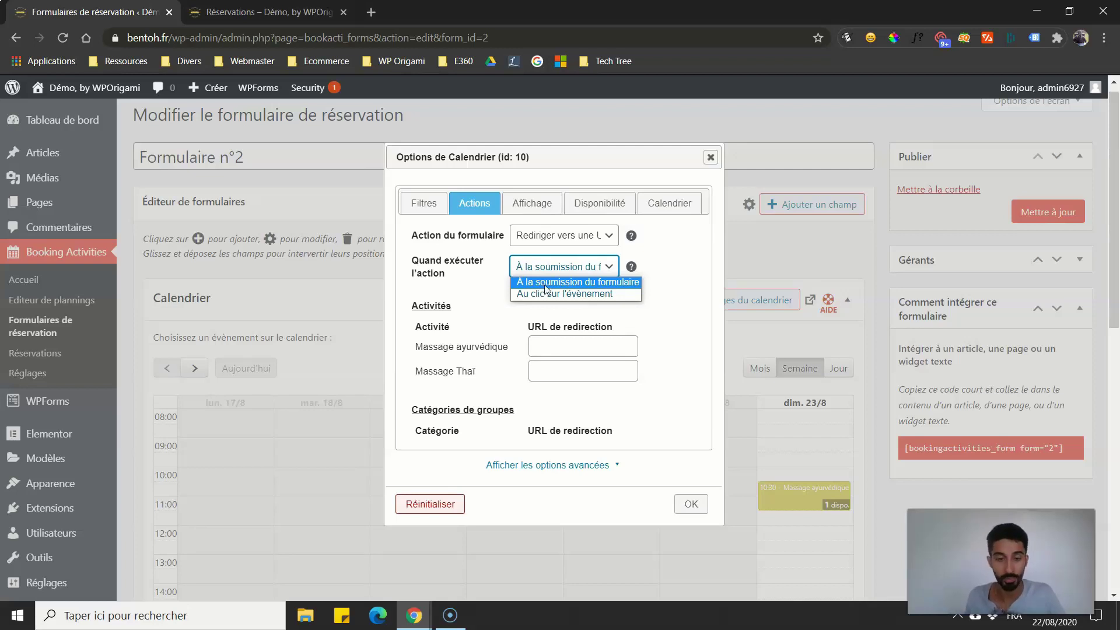
click(545, 282)
click(531, 268)
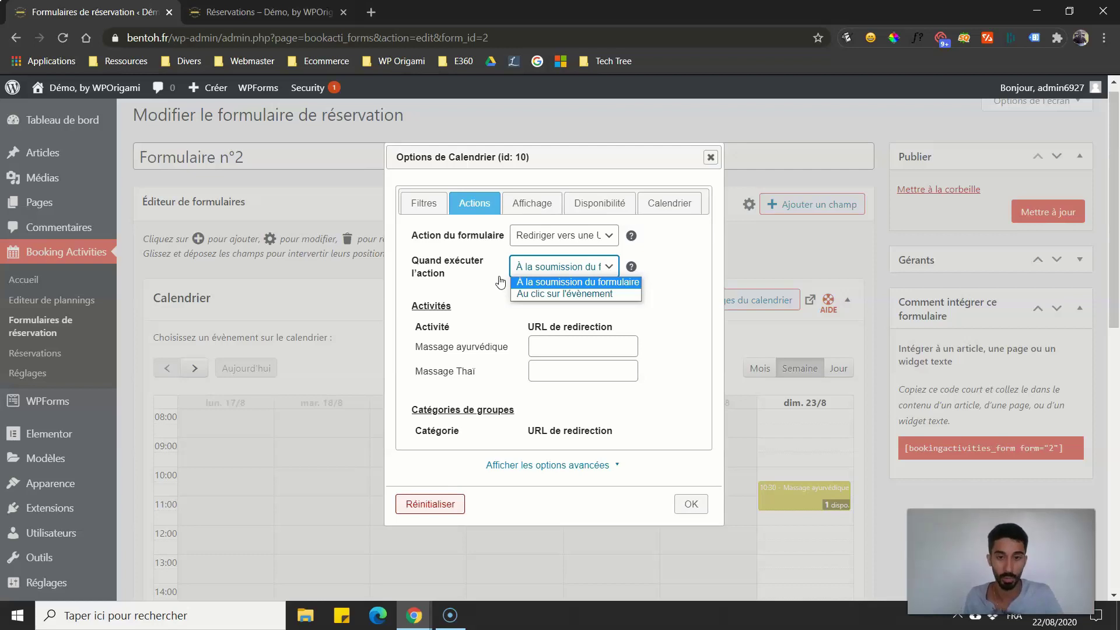
click(532, 294)
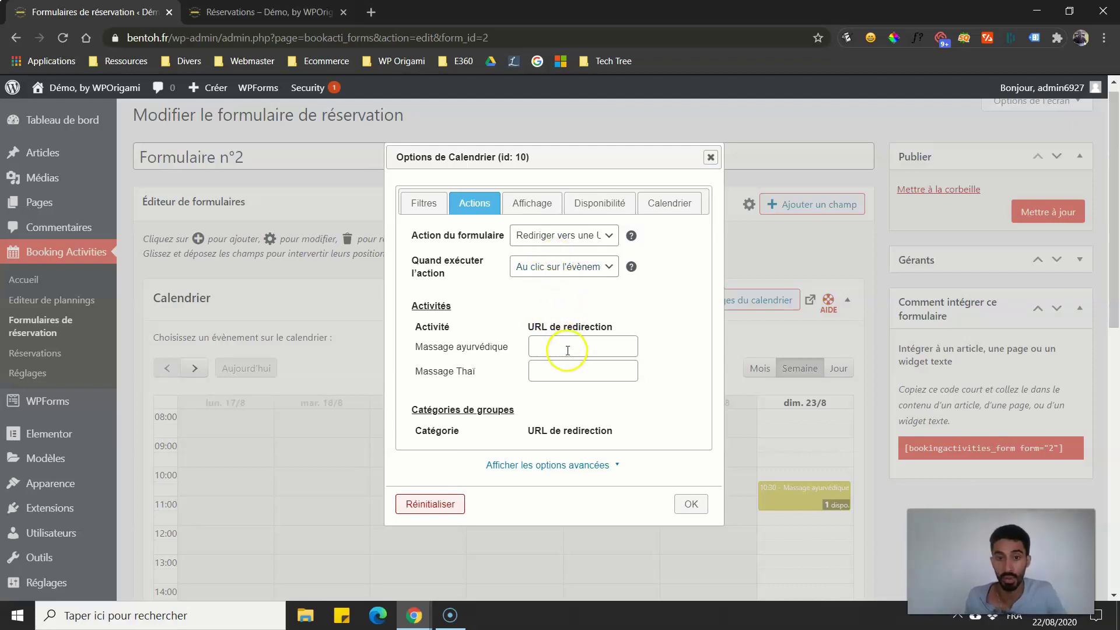
Switch the action's execution moment to À la soumission du formulaire and back to Au clic sur l'évènement.
click(545, 268)
click(542, 268)
click(539, 268)
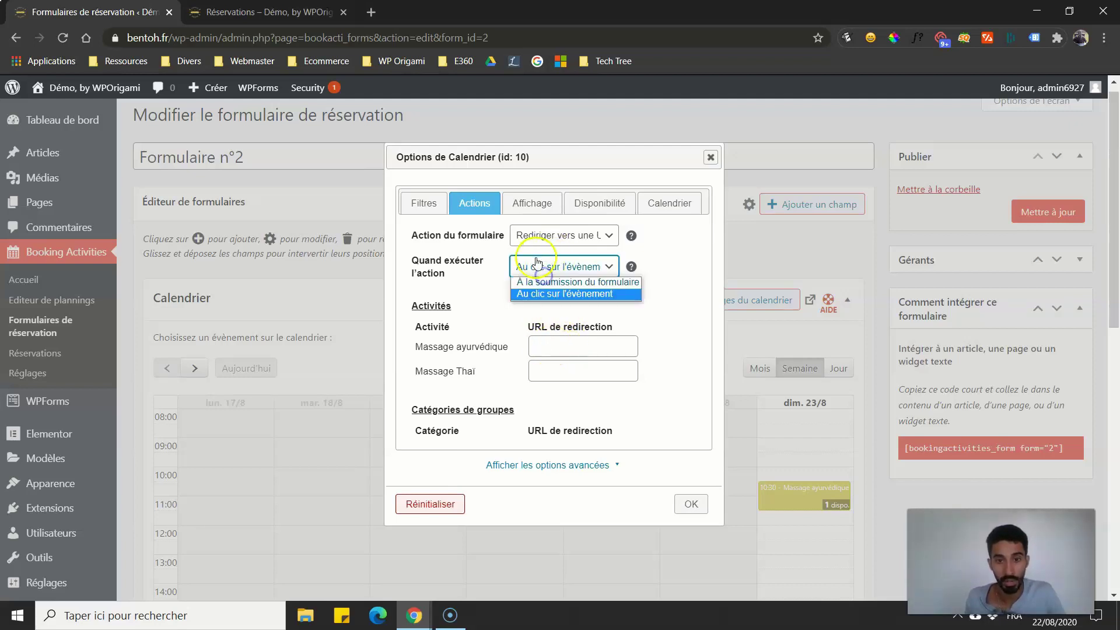
click(537, 281)
click(554, 267)
click(557, 293)
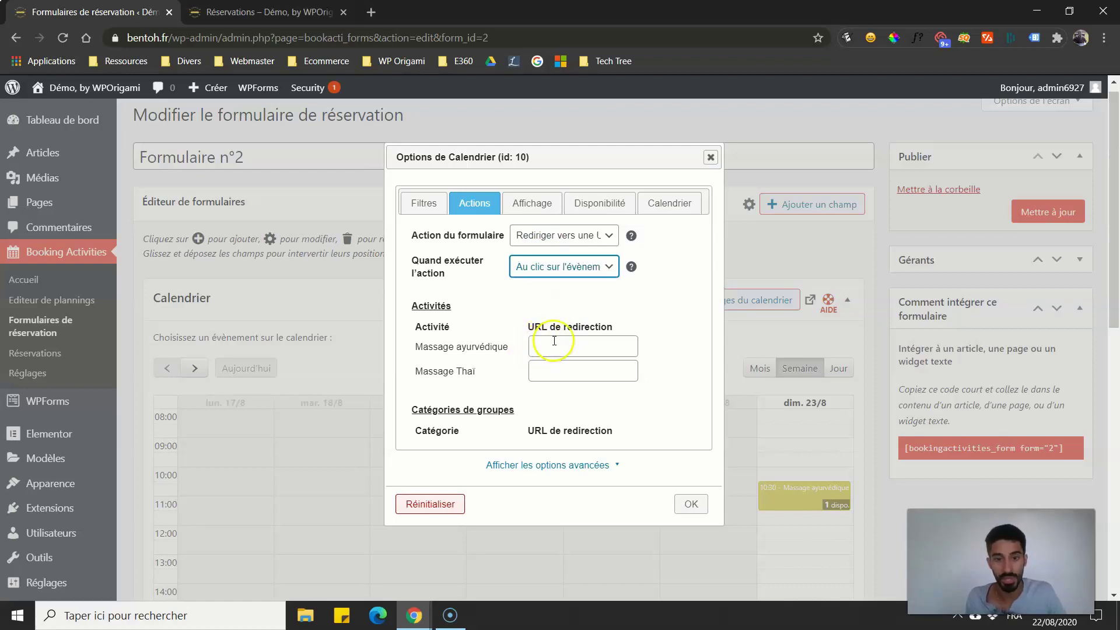
Reselect Au clic sur l'évènement as the execution moment and place the cursor in the redirect URL for Massage ayurvédique.
click(536, 345)
click(551, 267)
click(552, 294)
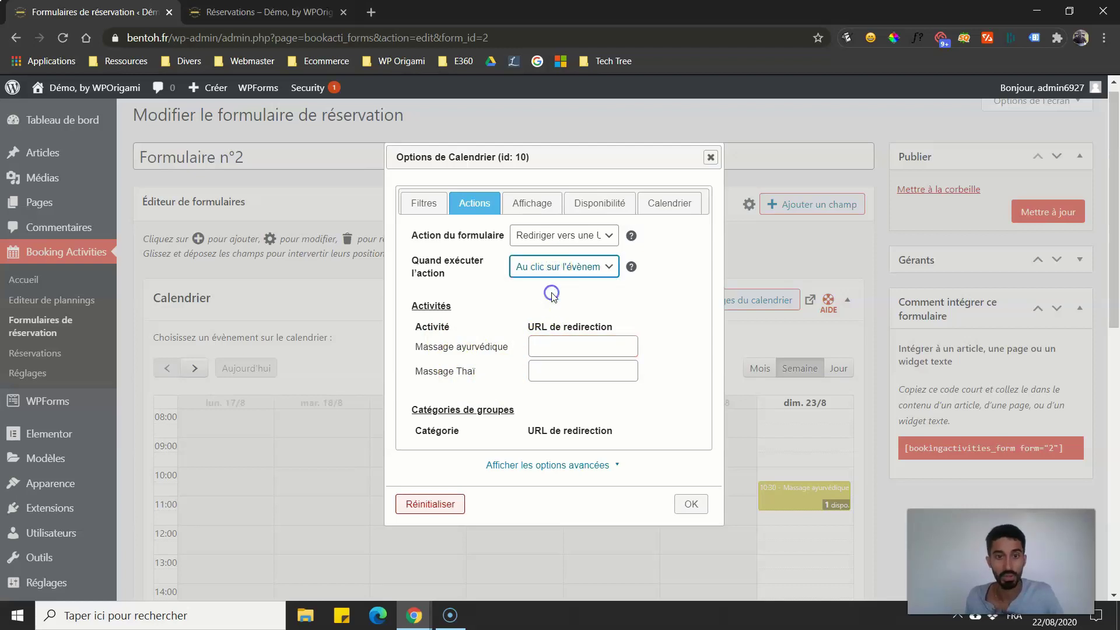
click(547, 346)
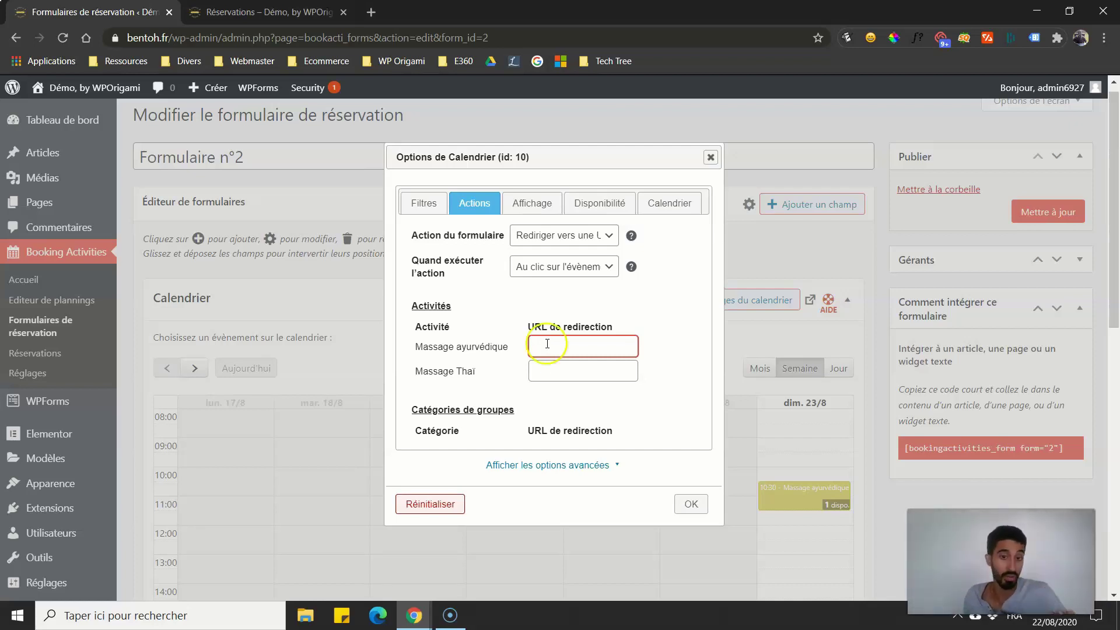
Set the action's execution moment to À la soumission du formulaire and return the form action to Comportement par défaut.
click(533, 266)
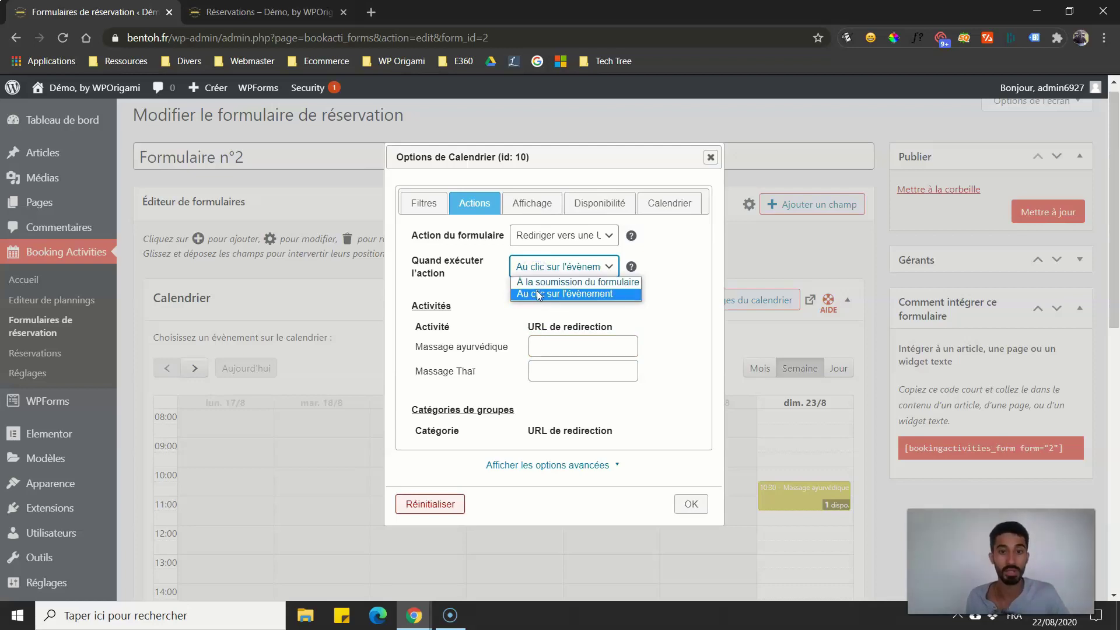
click(530, 283)
click(593, 302)
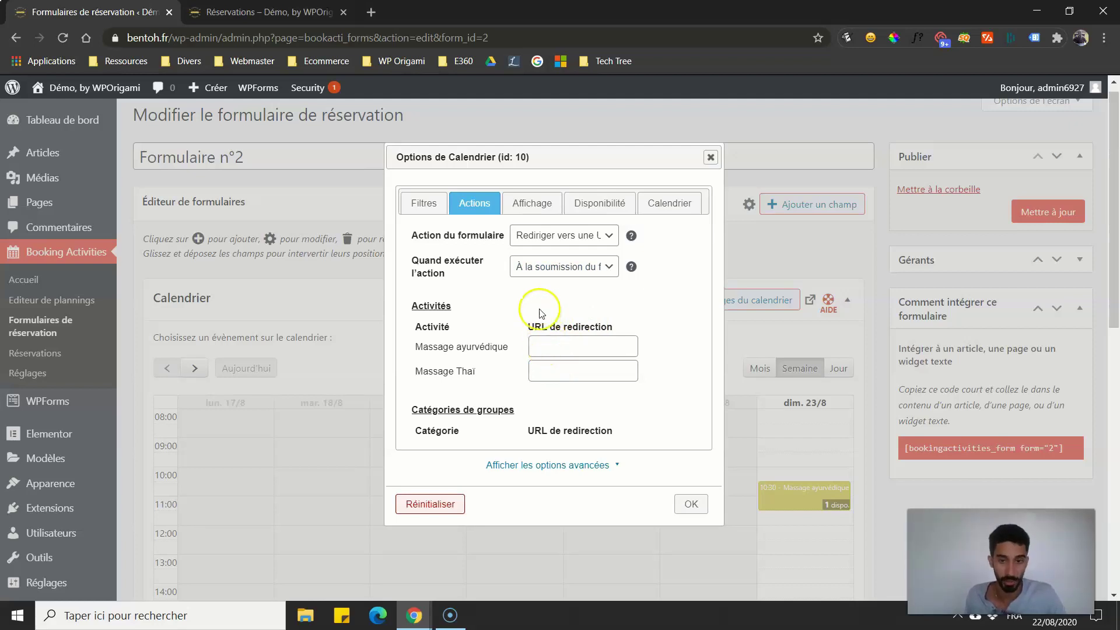
click(541, 235)
click(537, 252)
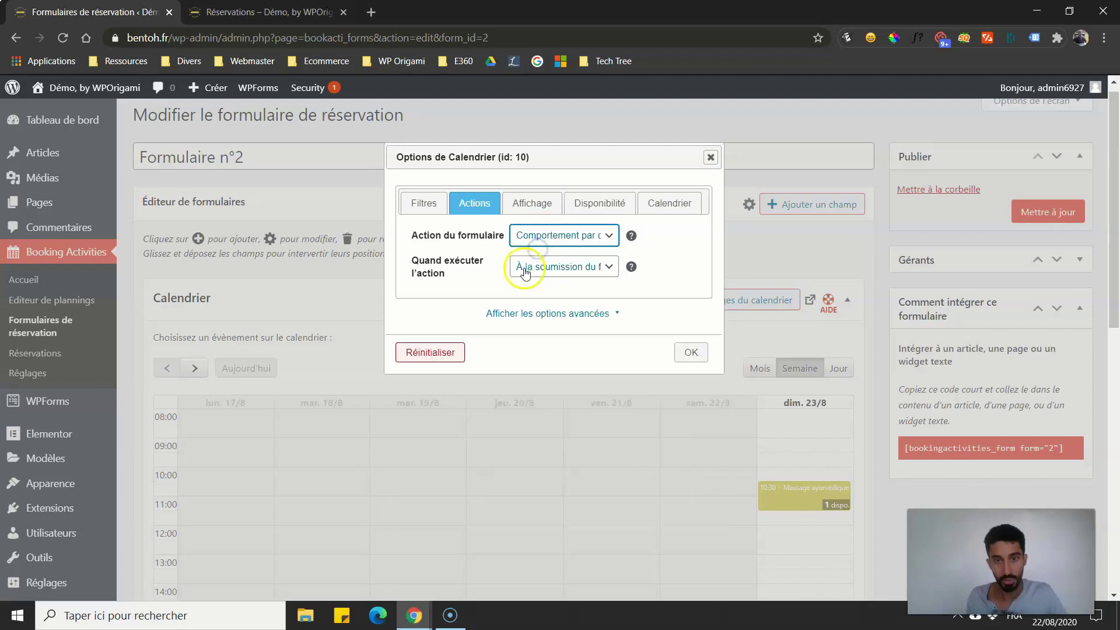
click(528, 266)
click(495, 285)
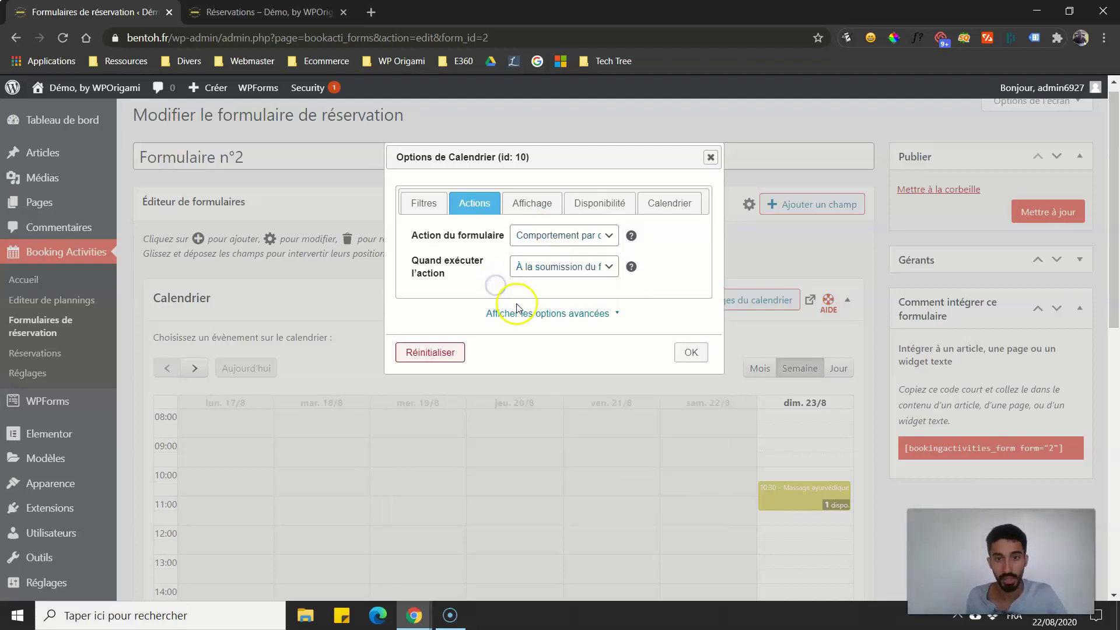
Review the calendar's Affichage options and make events bookable only 2 jours ahead in the Disponibilité settings.
click(533, 205)
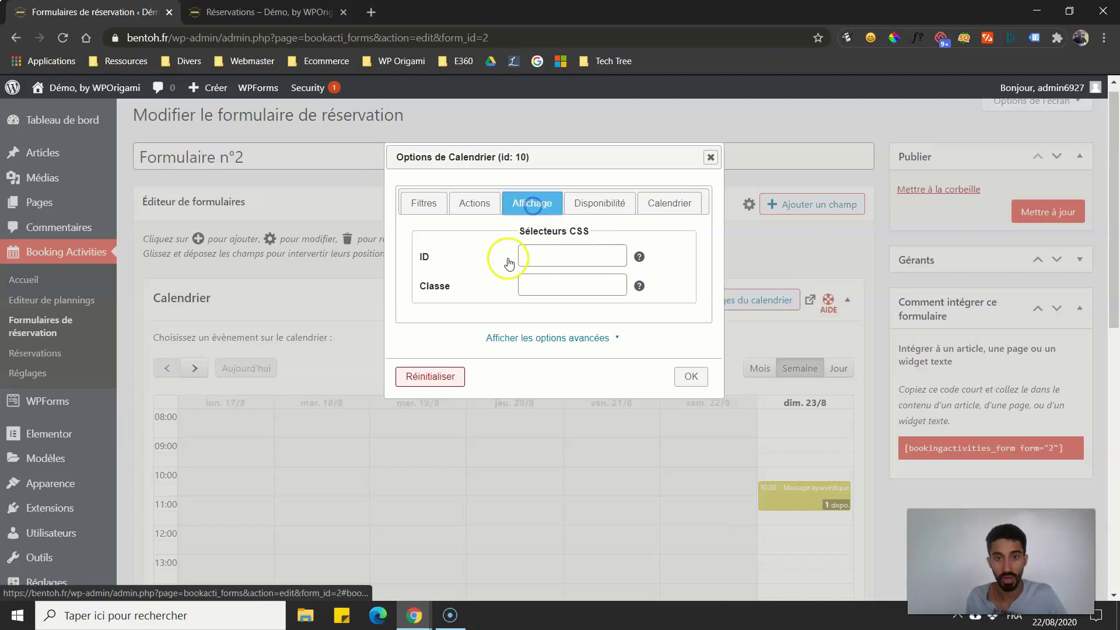
click(589, 214)
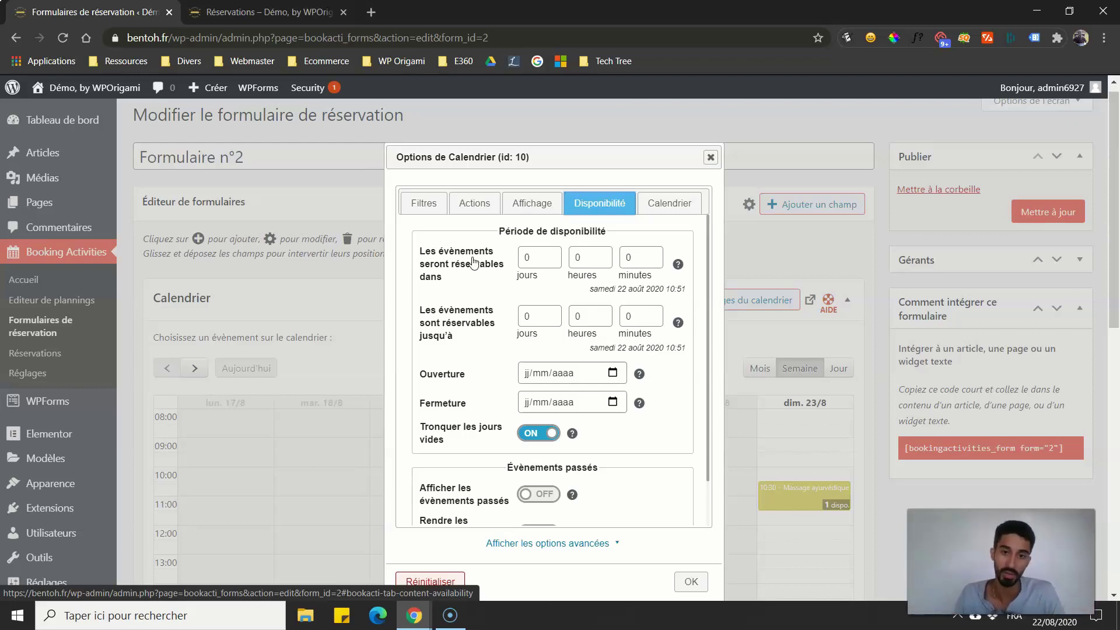
double_click(544, 255)
text(2)
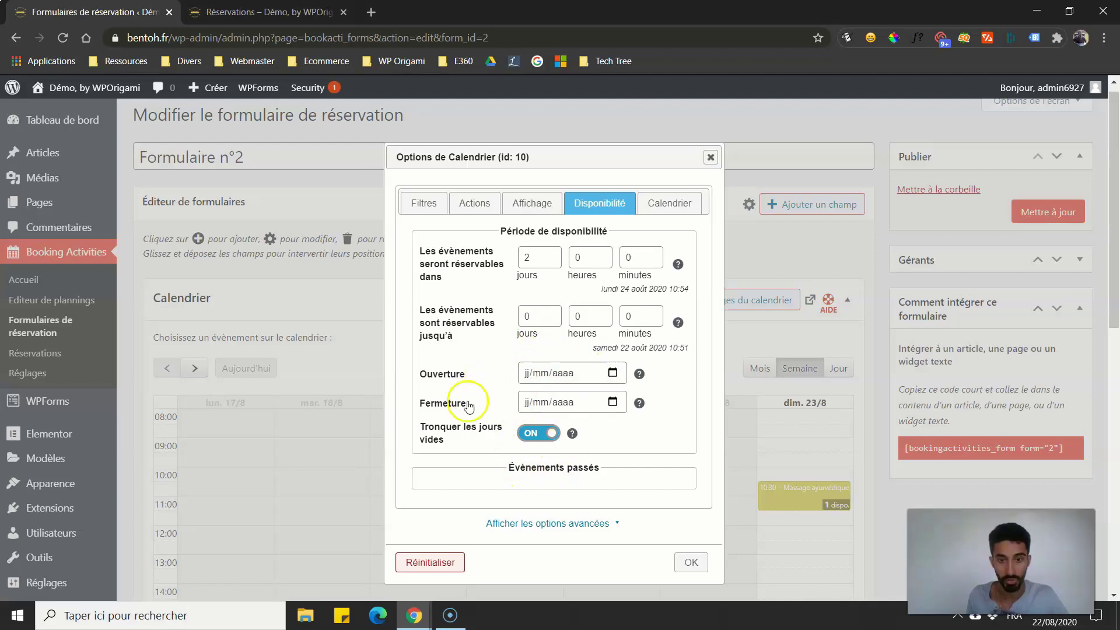
scroll(514, 292, up, 1)
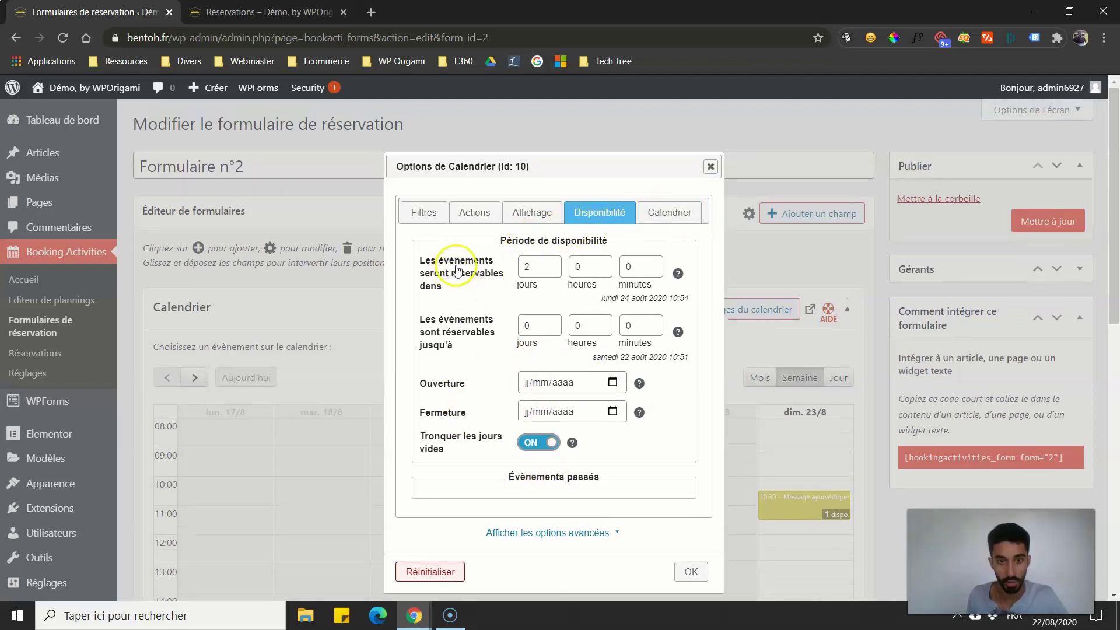
Review the calendar's opening hours, advanced options and remaining setting groups, and save the calendar settings.
click(663, 216)
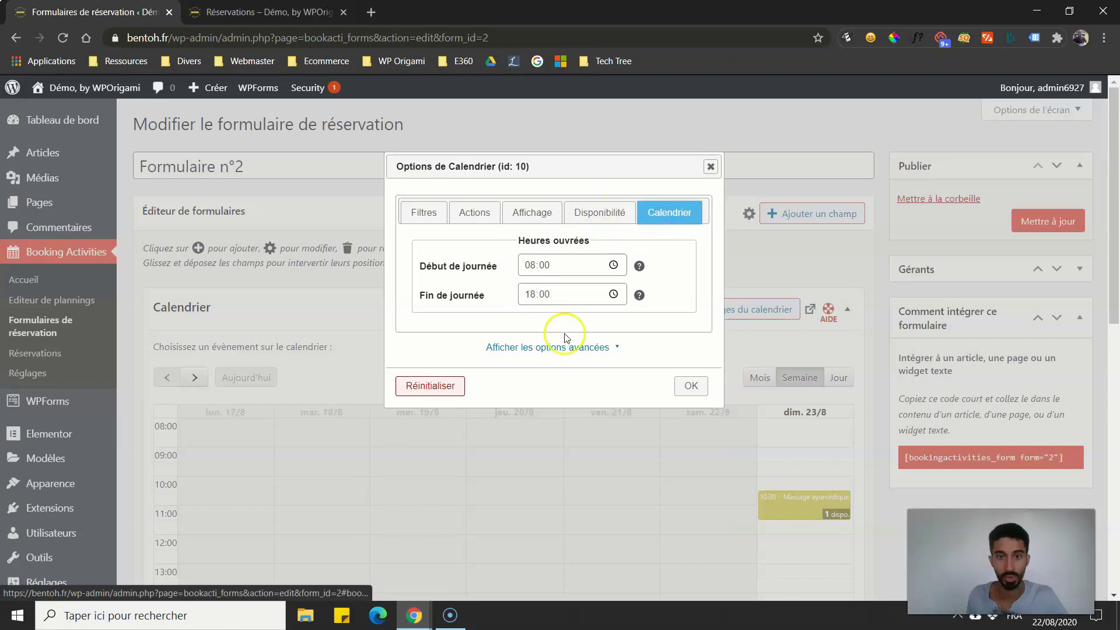
click(551, 348)
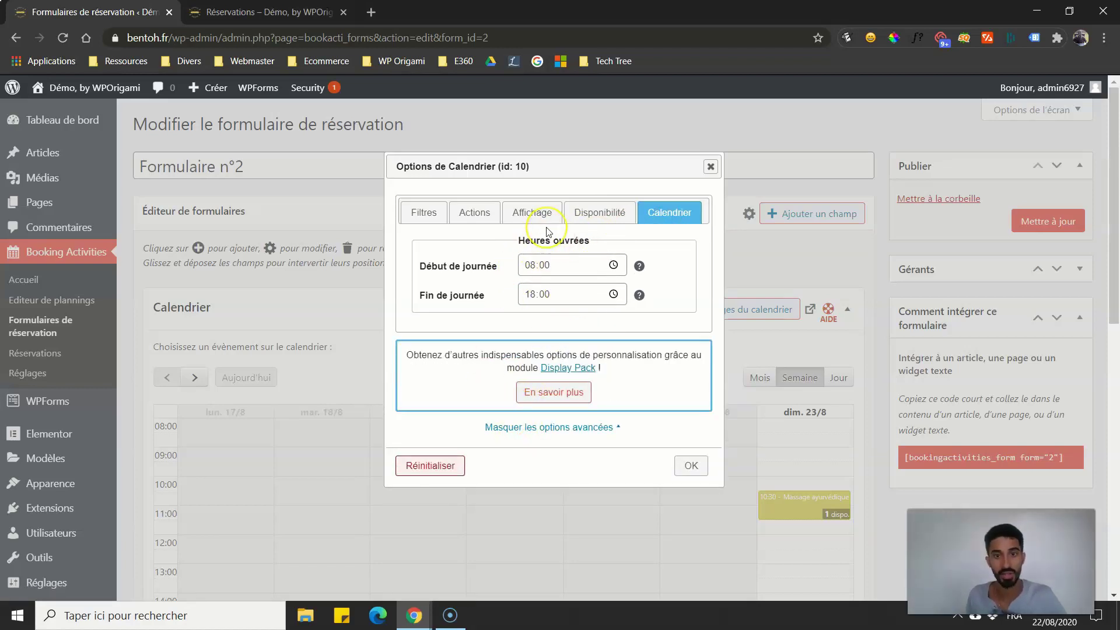
click(532, 213)
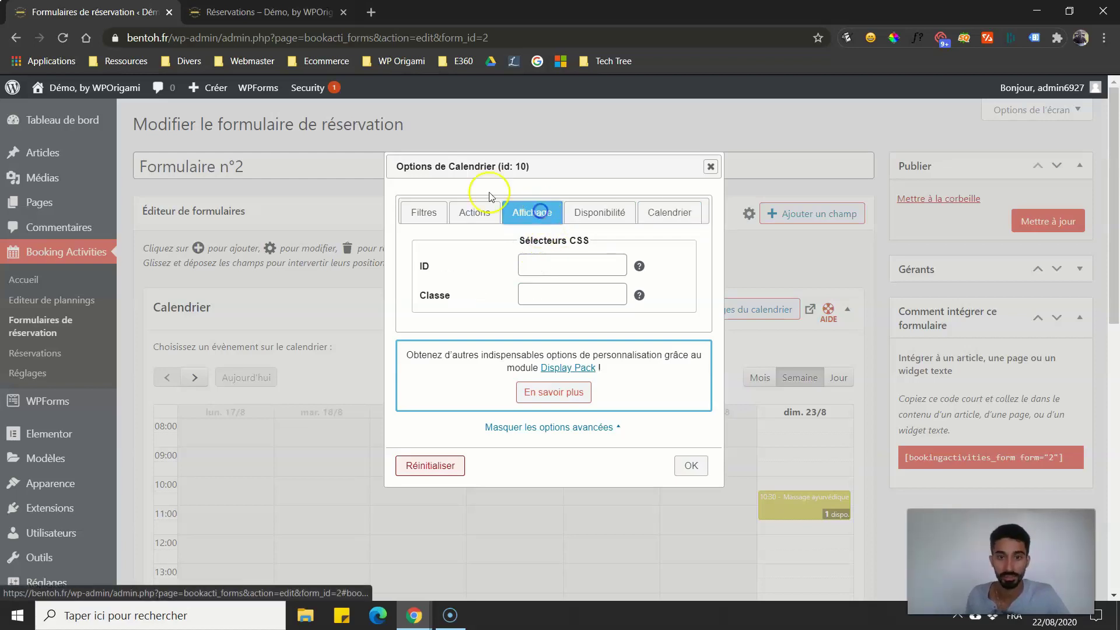
click(461, 212)
click(419, 221)
scroll(670, 425, down, 5)
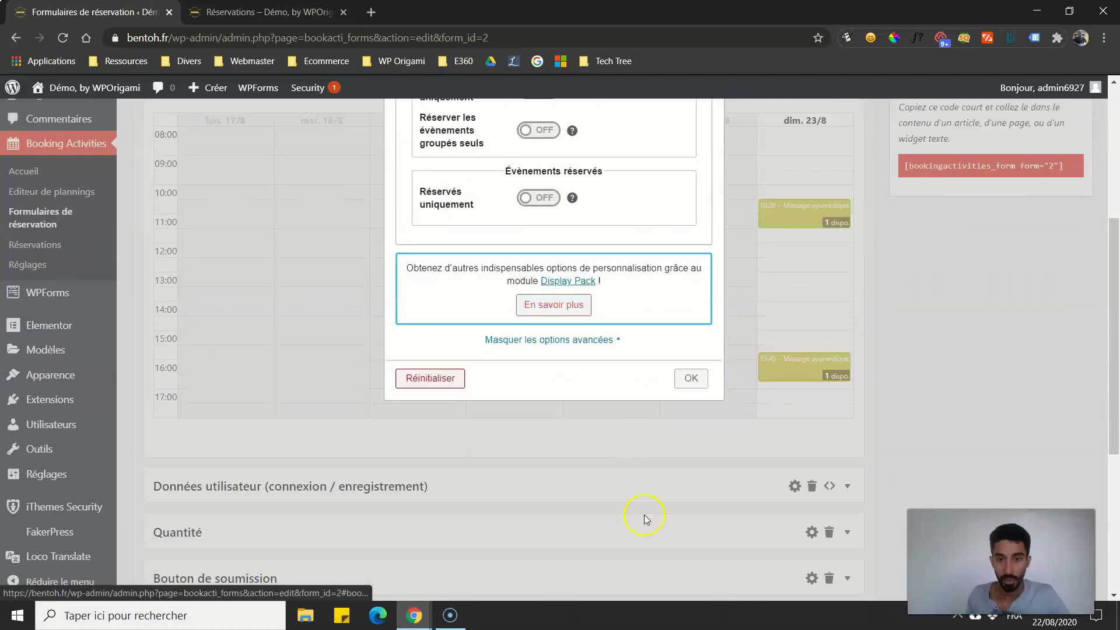
click(687, 384)
scroll(663, 380, up, 5)
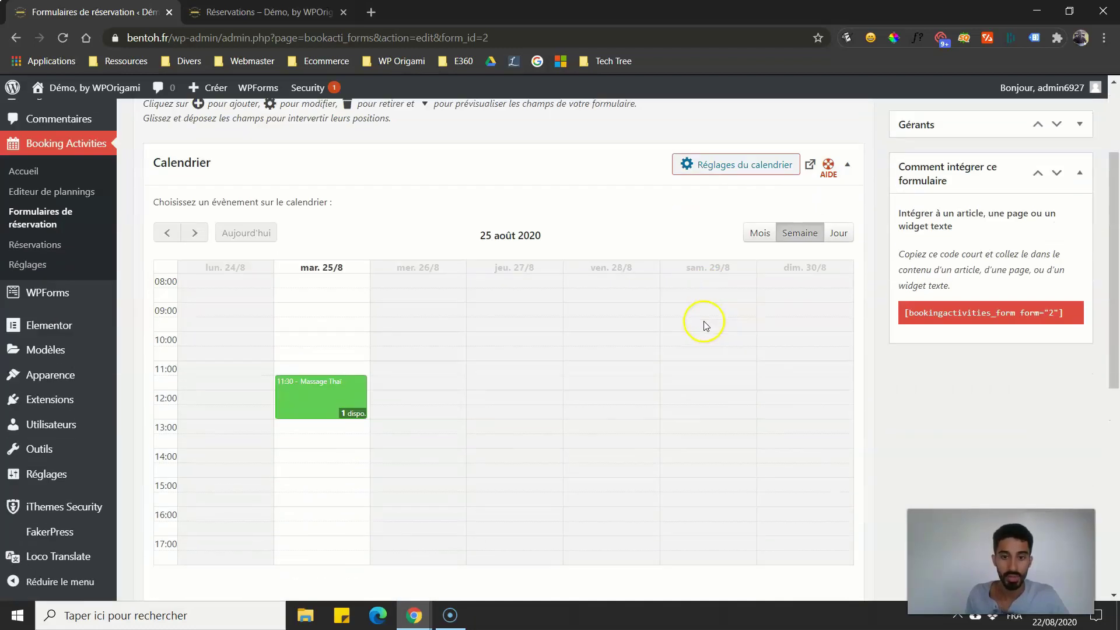
Expand the Données utilisateur field, open its options and examine the labels and display switches under Champs.
scroll(702, 320, down, 5)
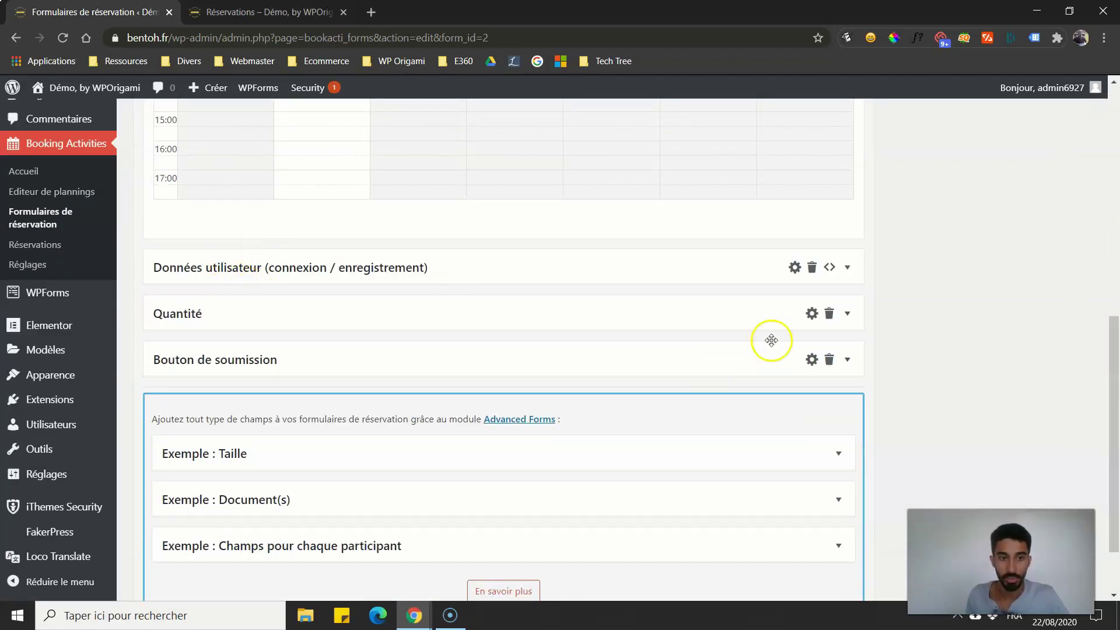
click(847, 267)
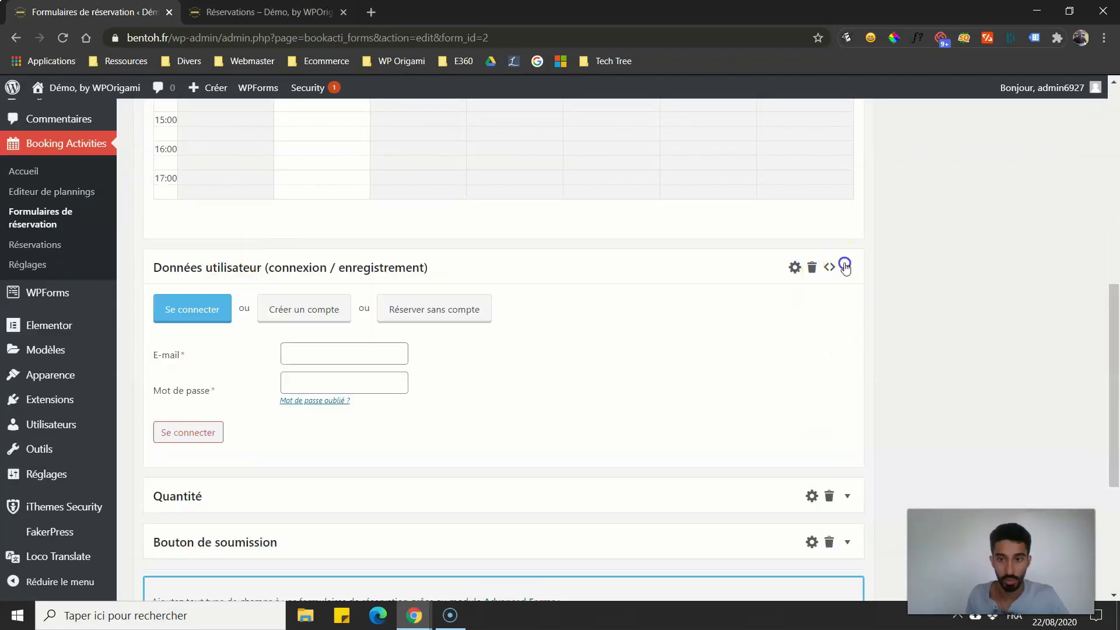
click(795, 269)
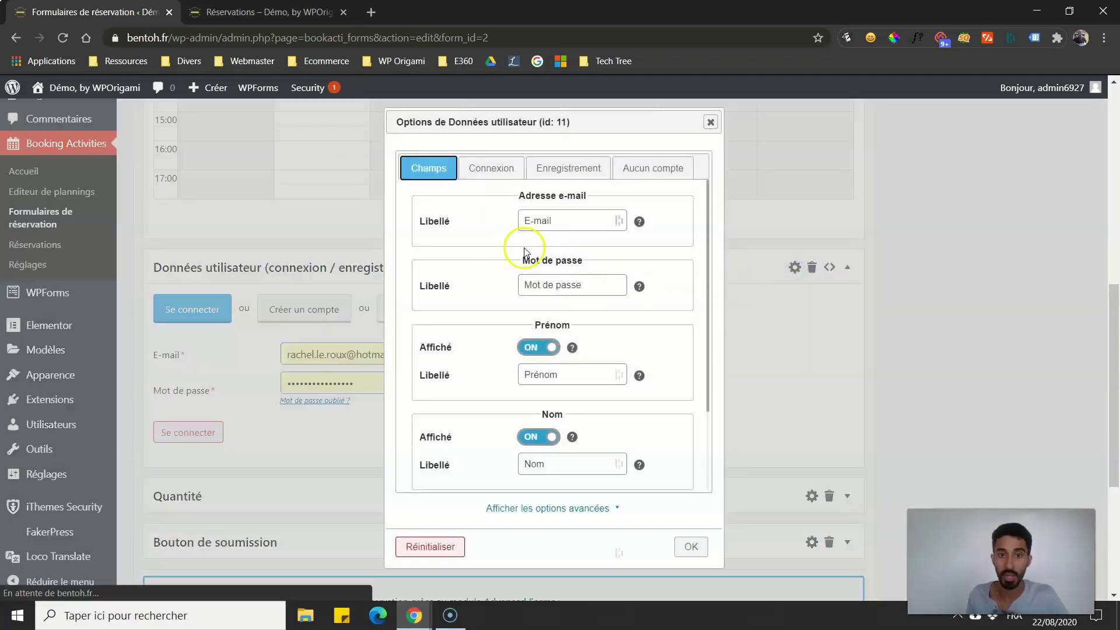
scroll(487, 249, down, 5)
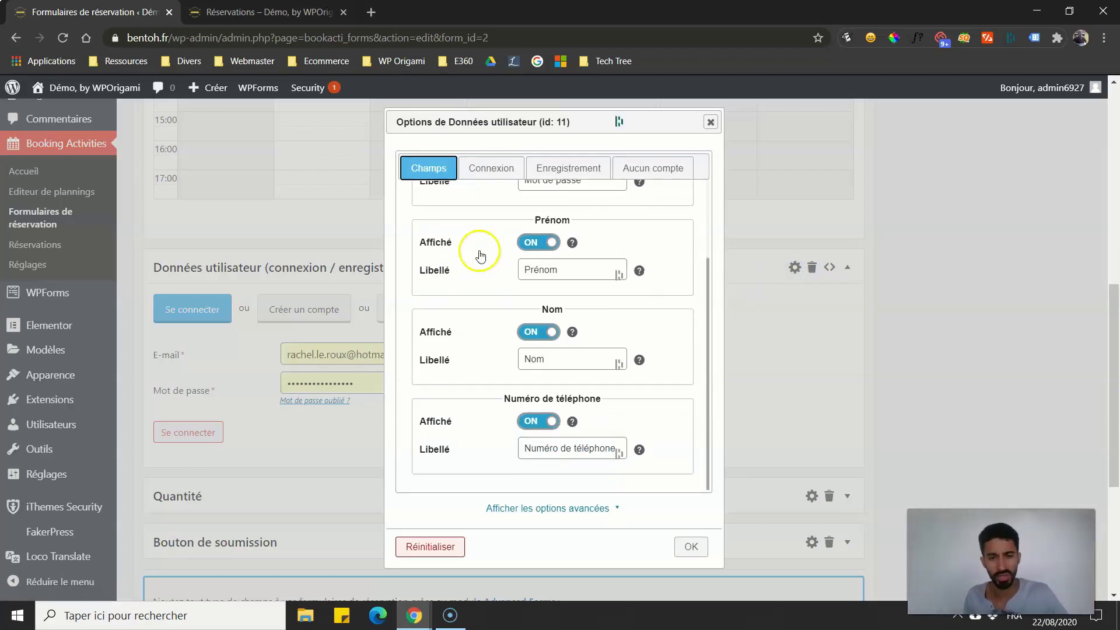
scroll(509, 275, up, 4)
scroll(509, 276, up, 3)
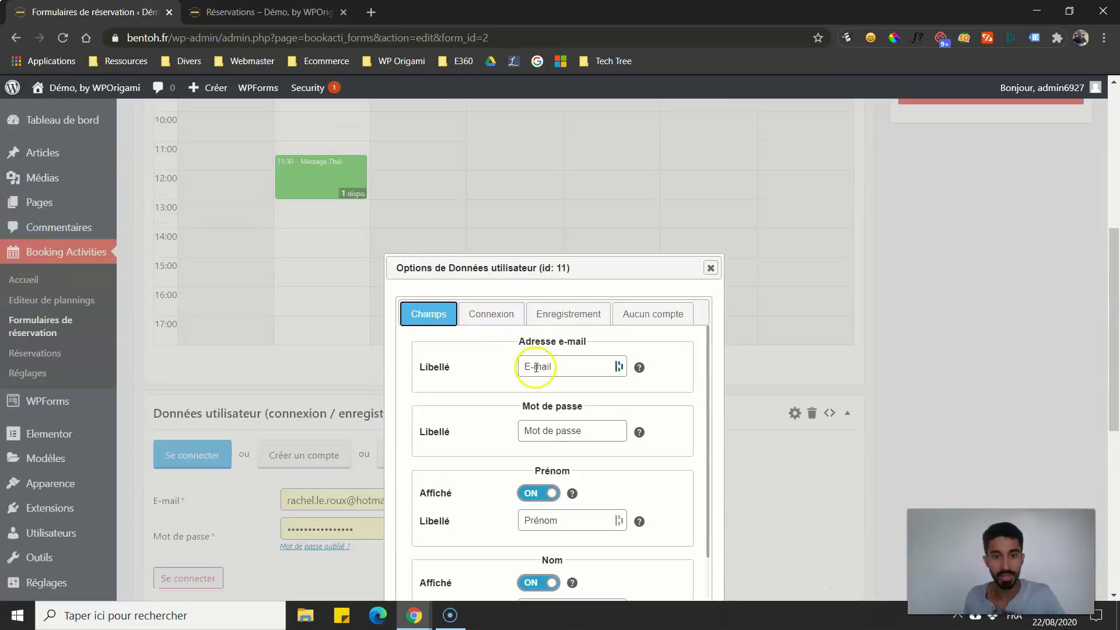
scroll(532, 480, down, 1)
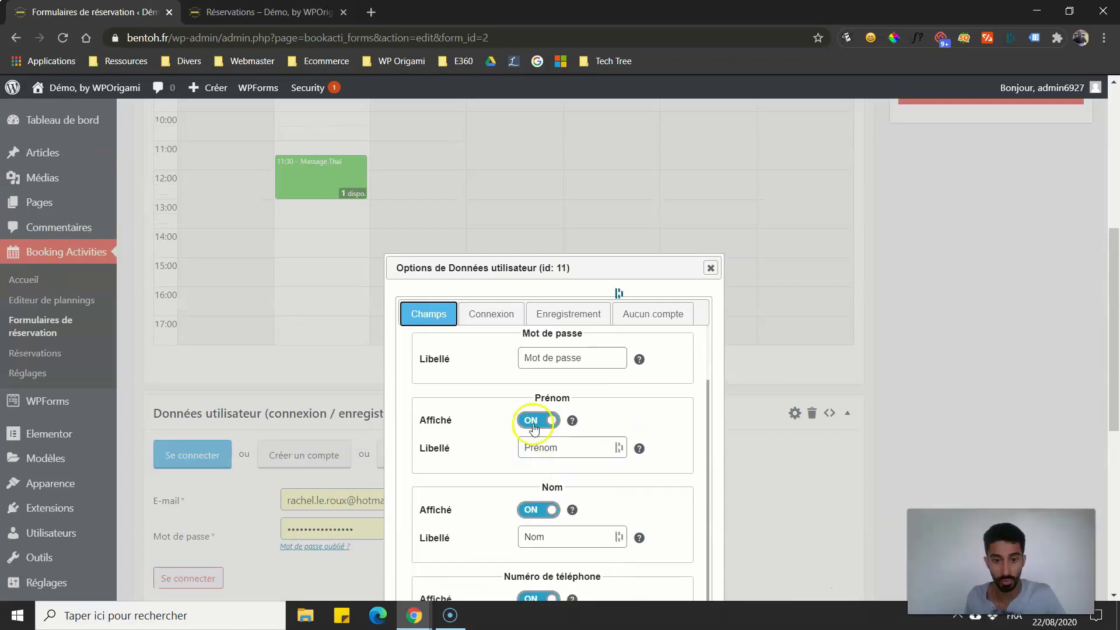
scroll(512, 475, down, 1)
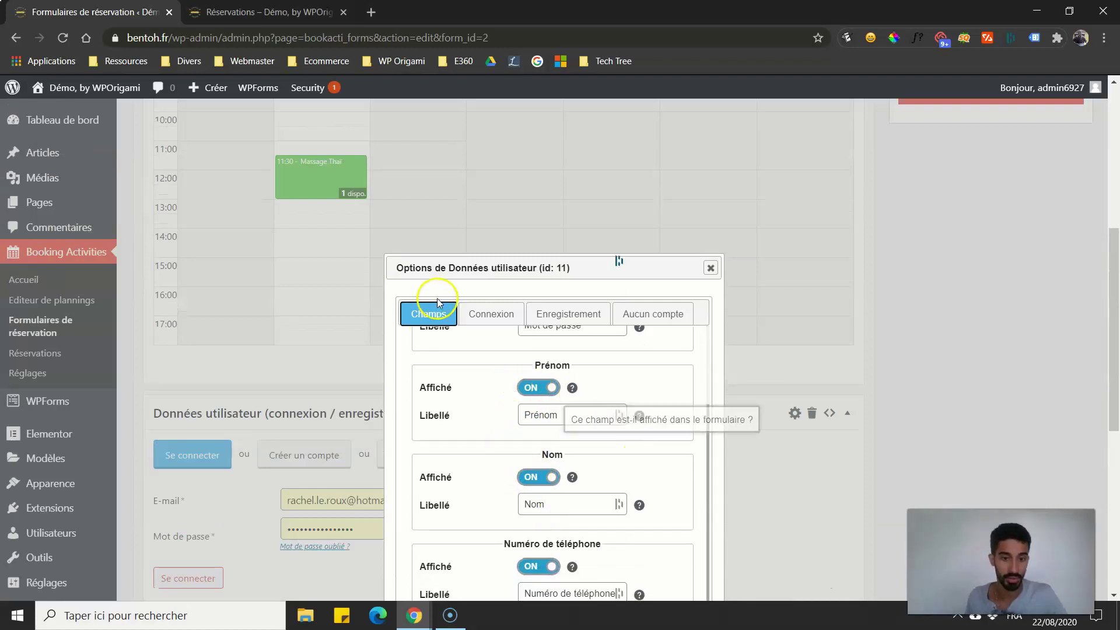
Review the Connexion, Enregistrement and Champs options of the Données utilisateur field and save its settings.
click(490, 313)
click(548, 312)
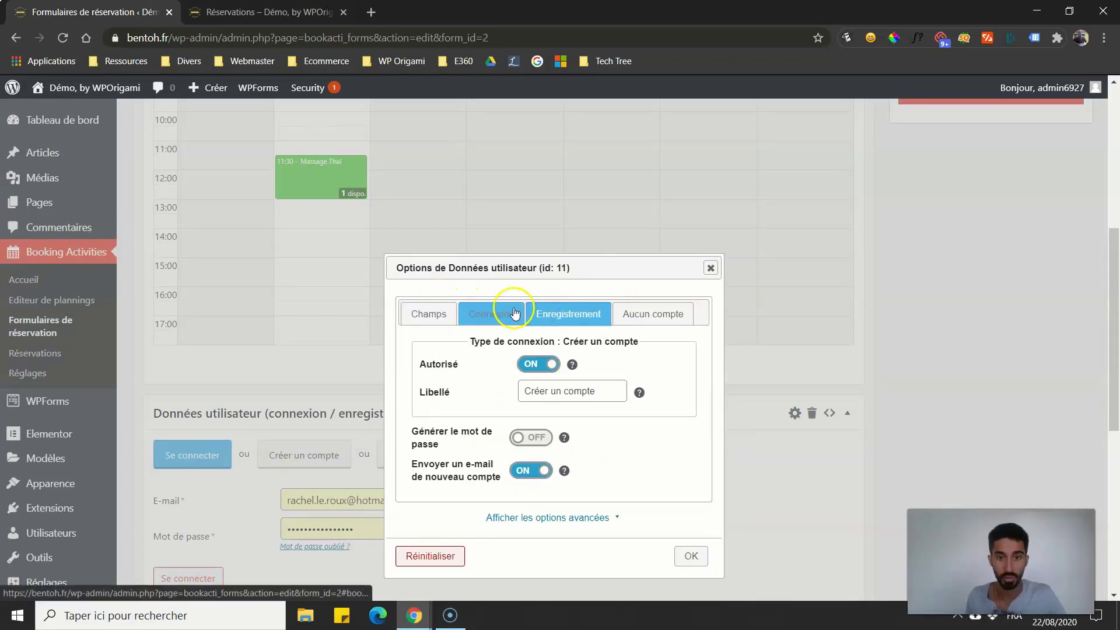
click(660, 315)
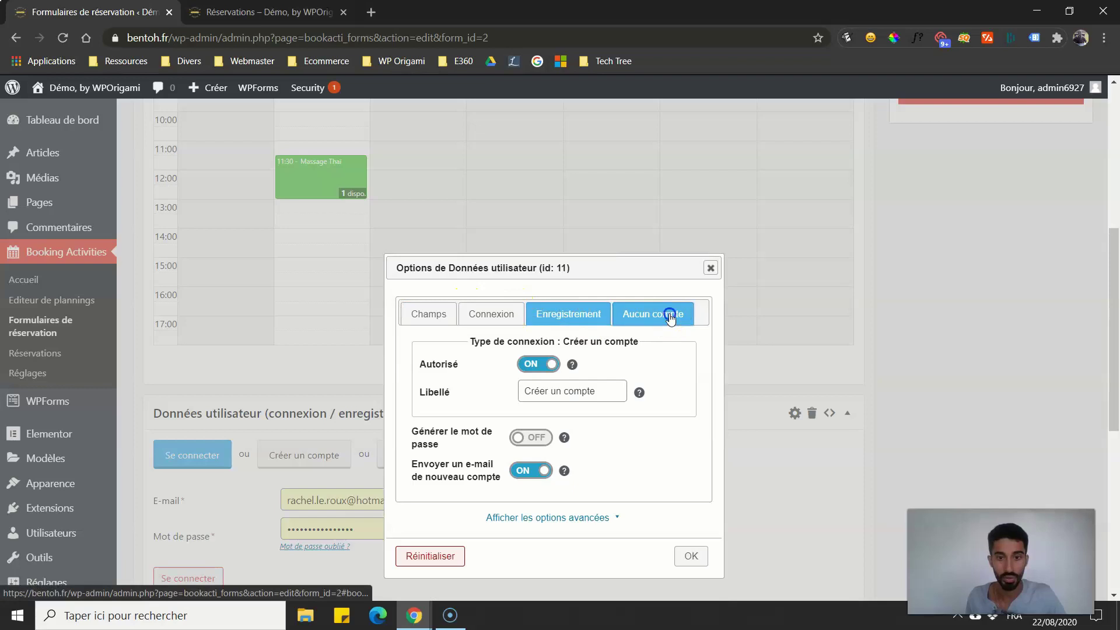
click(584, 321)
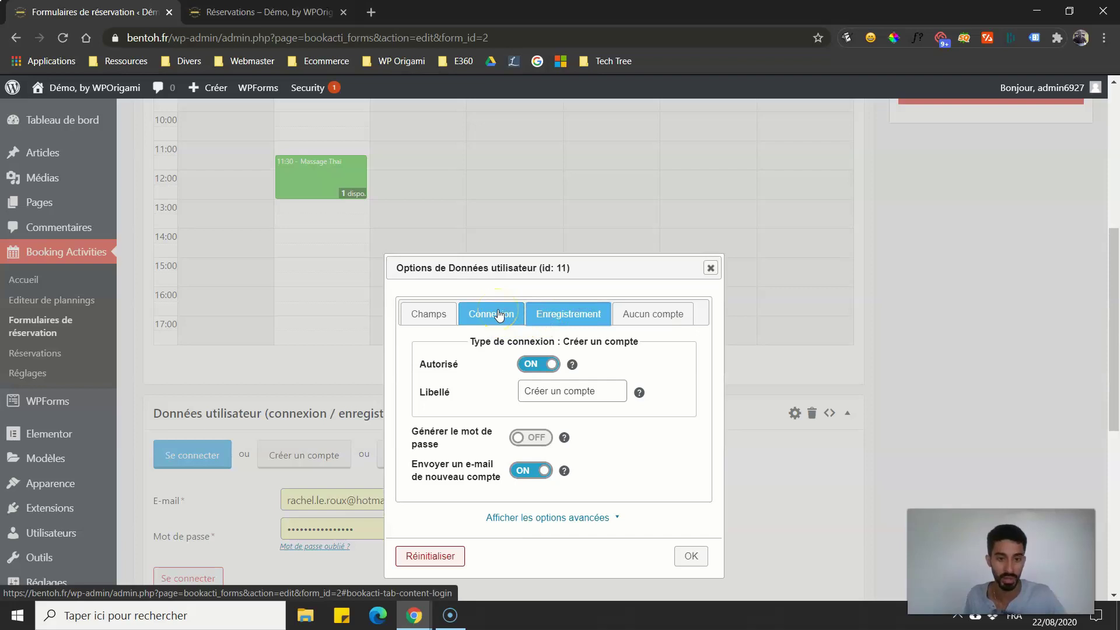
click(472, 316)
click(427, 313)
scroll(429, 330, down, 3)
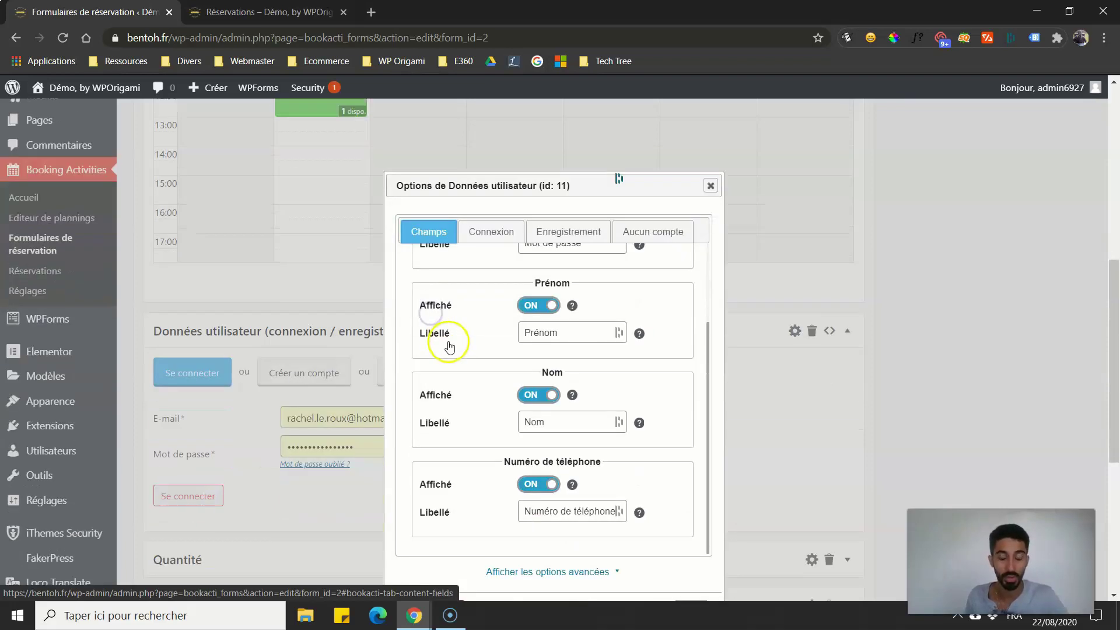
click(691, 546)
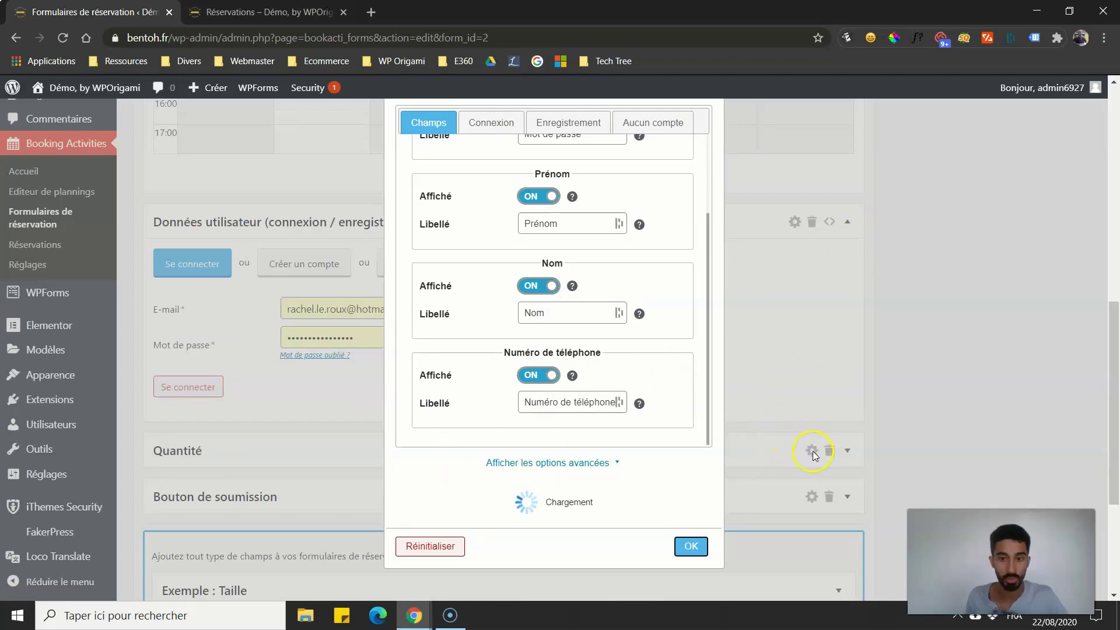
scroll(732, 387, up, 2)
scroll(728, 385, down, 2)
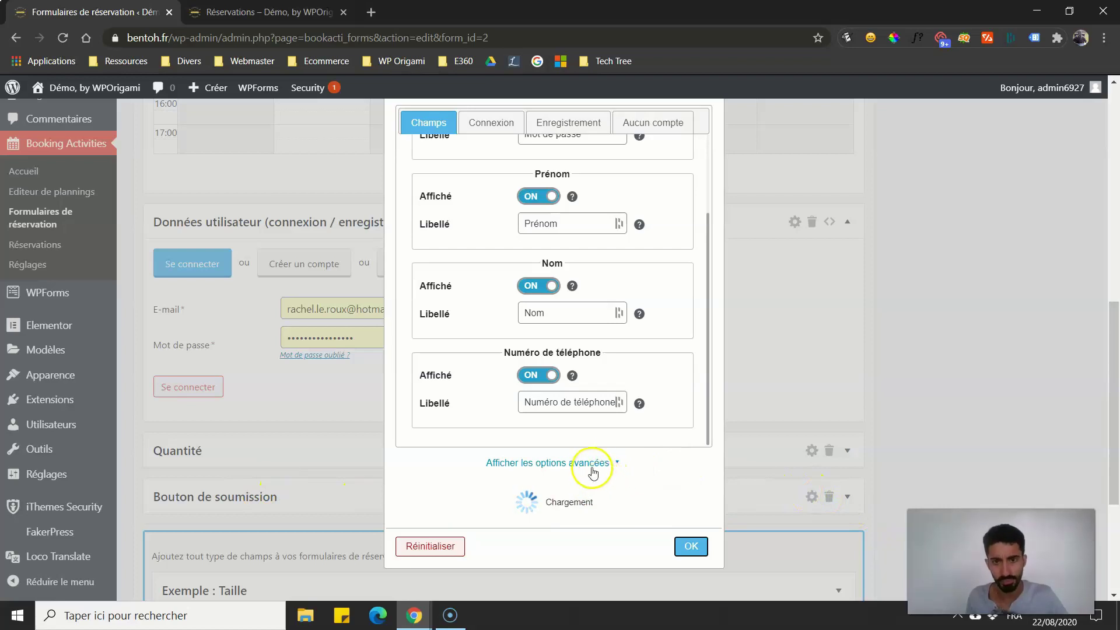
scroll(653, 310, up, 3)
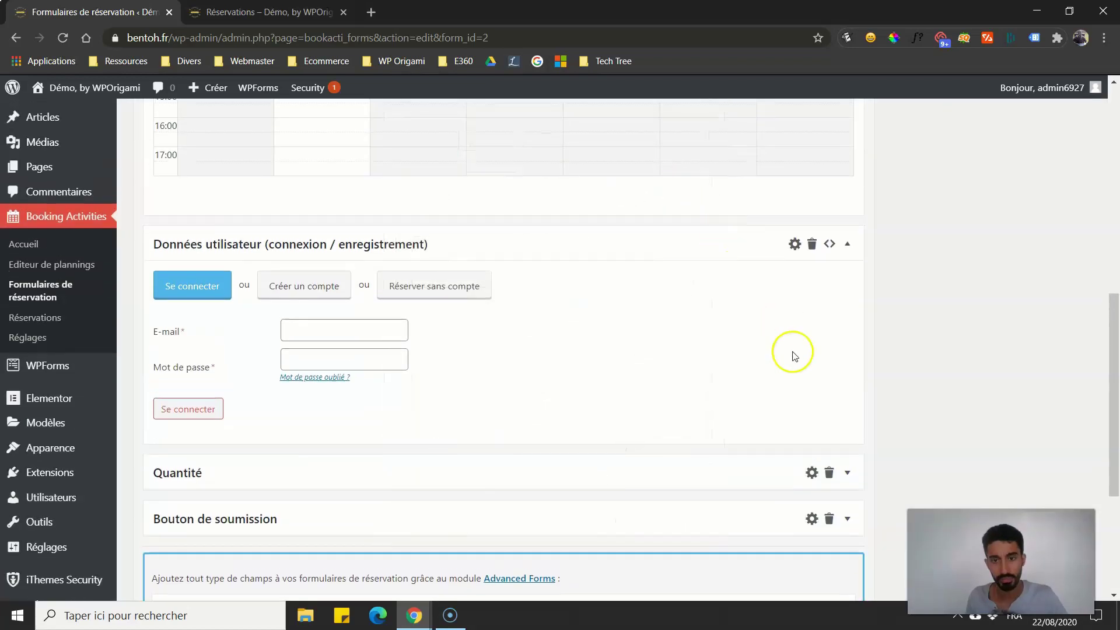
Expand Bouton de soumission, inspect its Texte du bouton option without saving, and collapse the Données utilisateur field.
scroll(898, 437, down, 3)
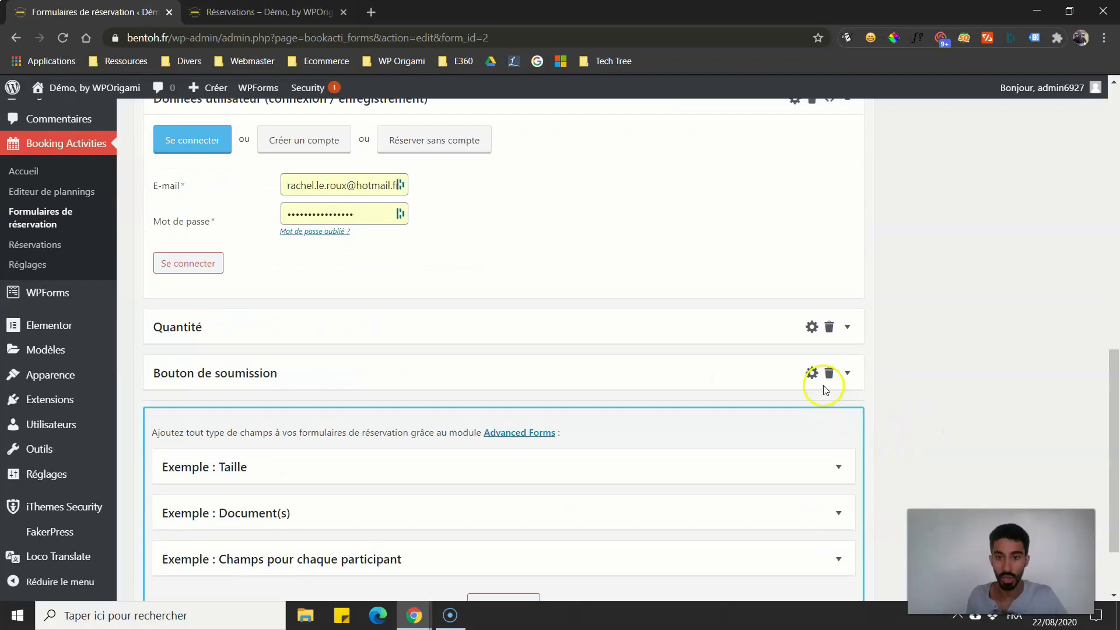
click(848, 374)
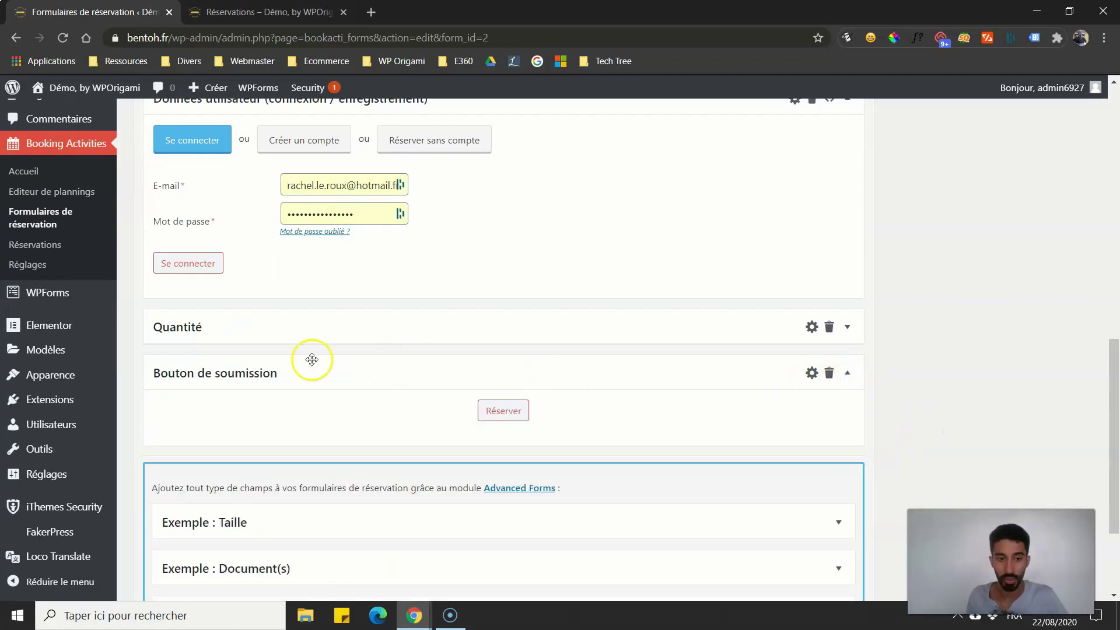
click(812, 372)
click(536, 286)
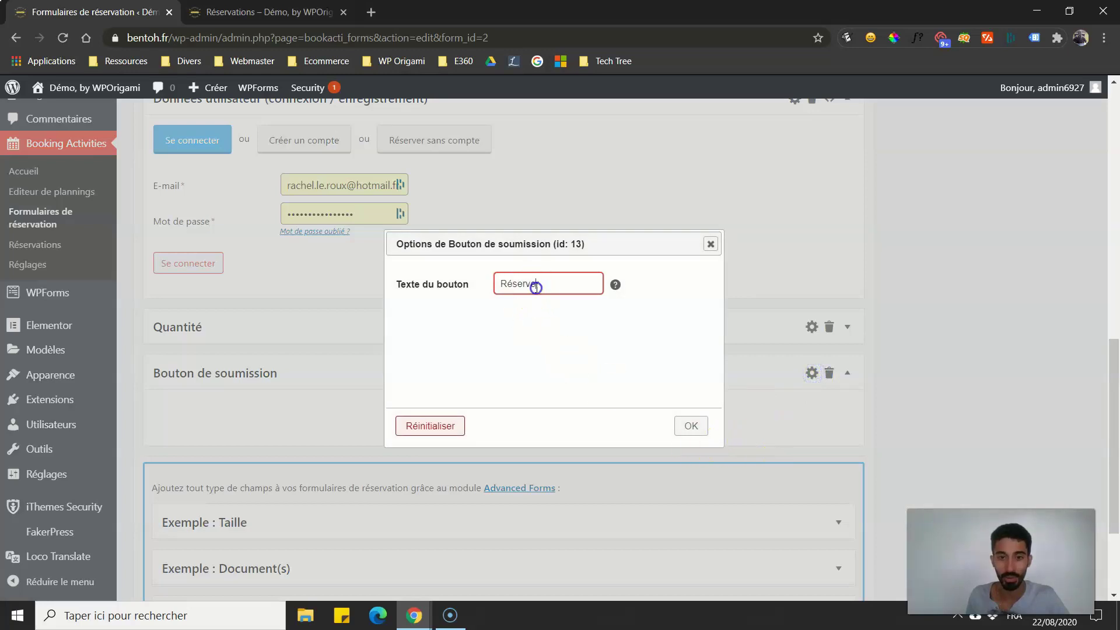
drag(546, 284, 522, 283)
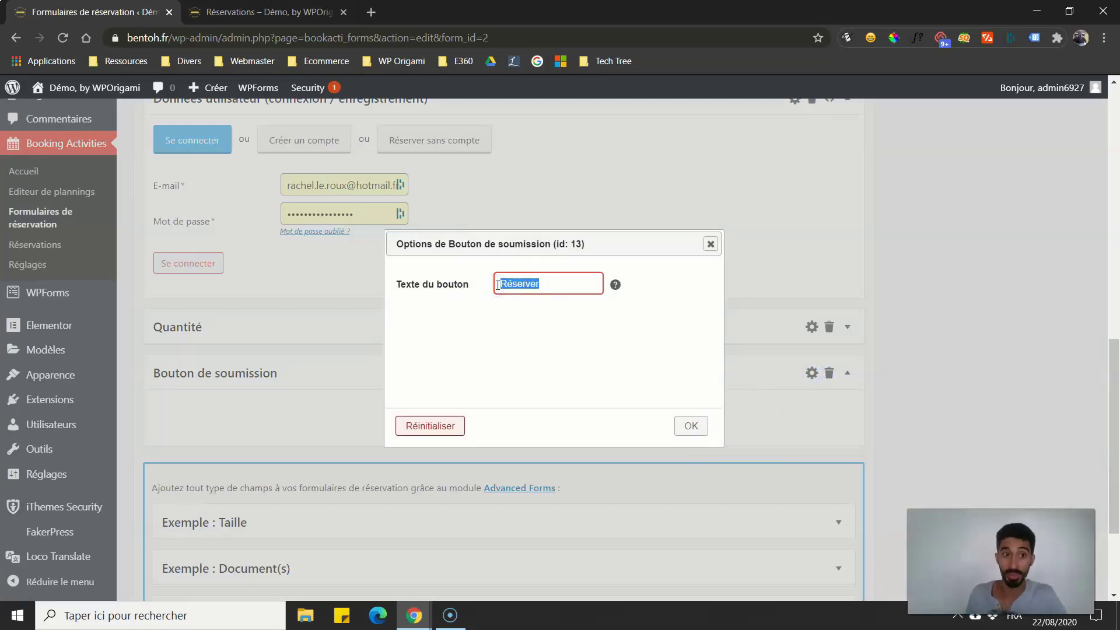
click(709, 246)
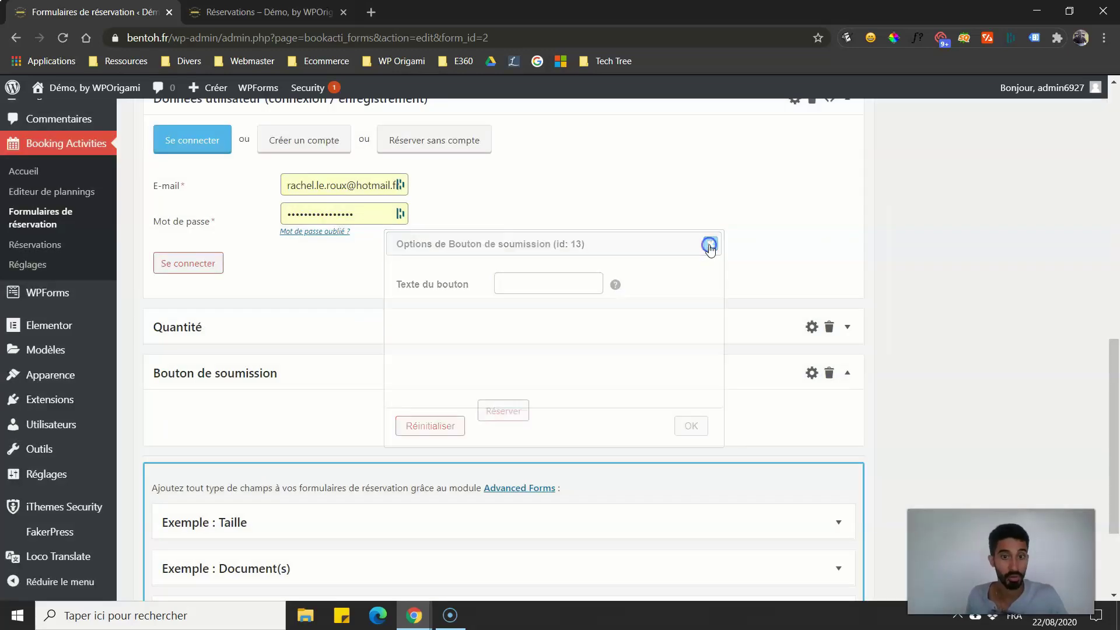
scroll(898, 319, up, 4)
click(847, 317)
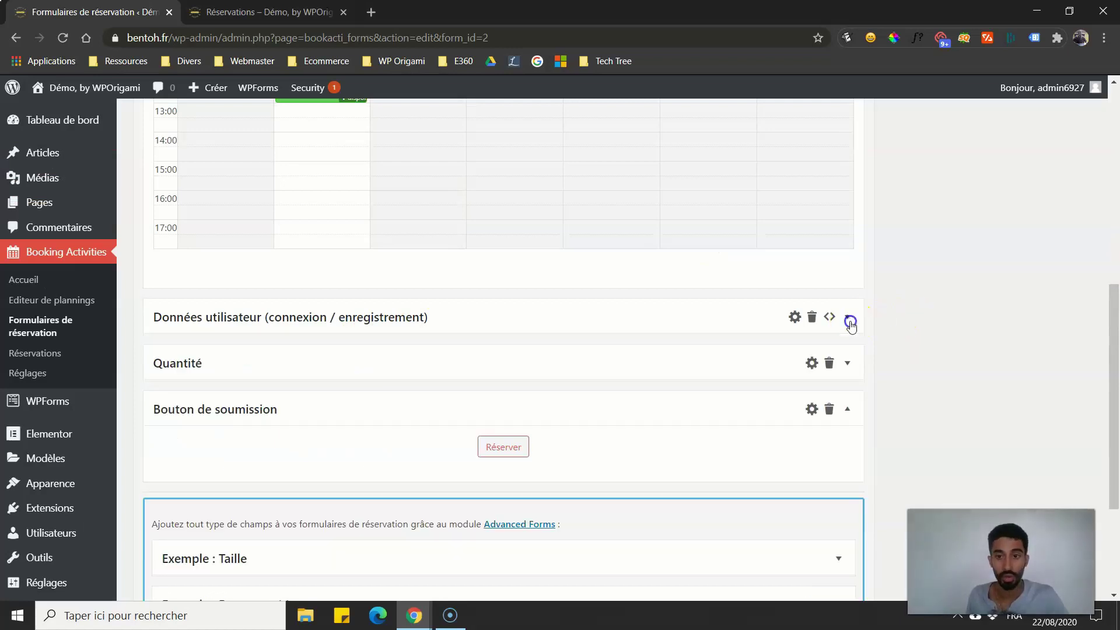
Collapse Bouton de soumission, then examine the form's ID, Classe and URL de redirection options without changing them.
click(846, 407)
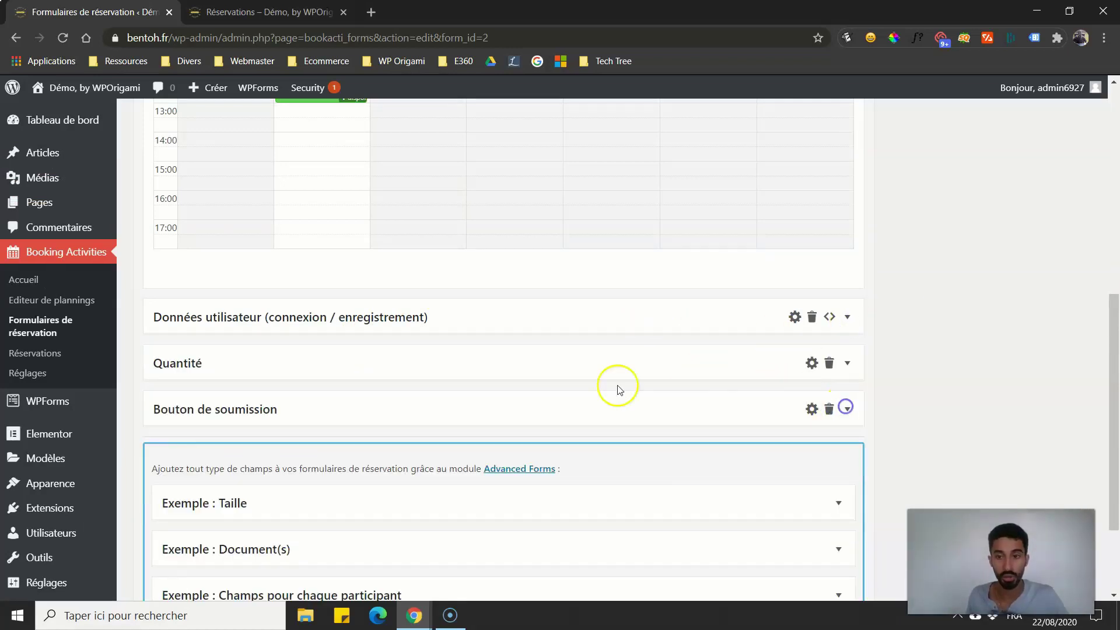
mouse_move(408, 410)
mouse_down()
mouse_move(398, 320)
mouse_move(408, 408)
mouse_up()
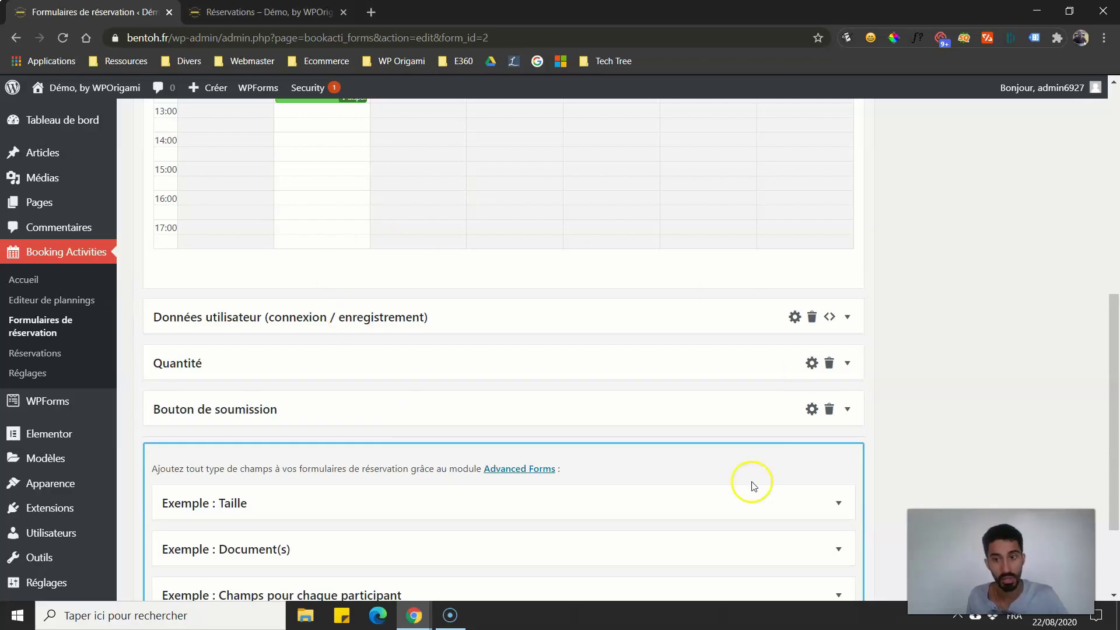
mouse_move(470, 367)
mouse_down()
mouse_move(460, 425)
mouse_move(467, 357)
mouse_up()
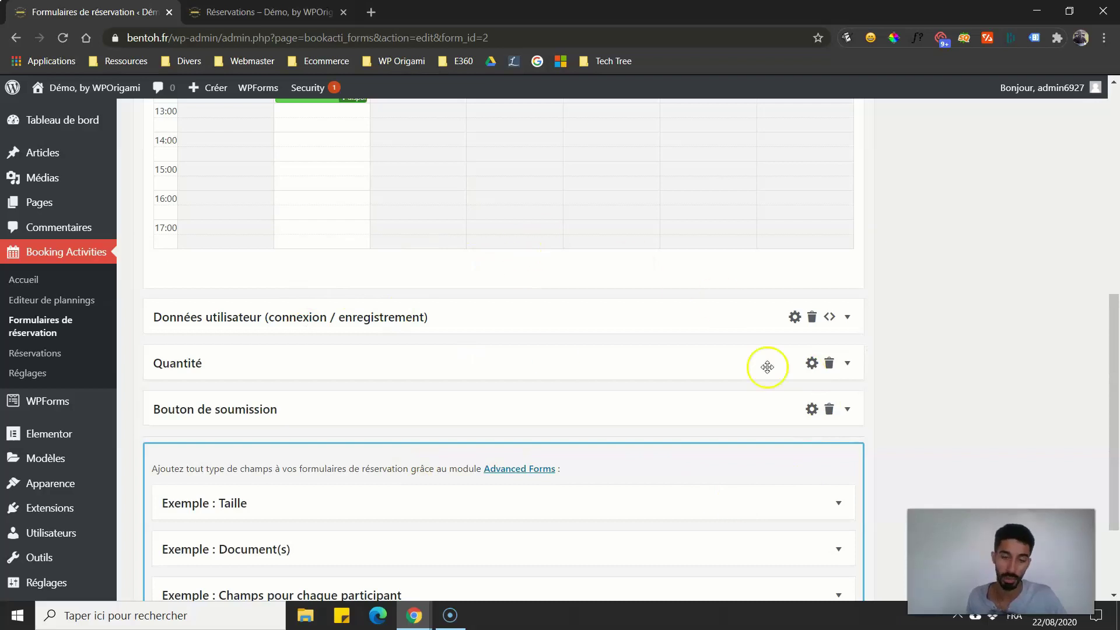
scroll(373, 364, up, 1)
scroll(405, 364, up, 4)
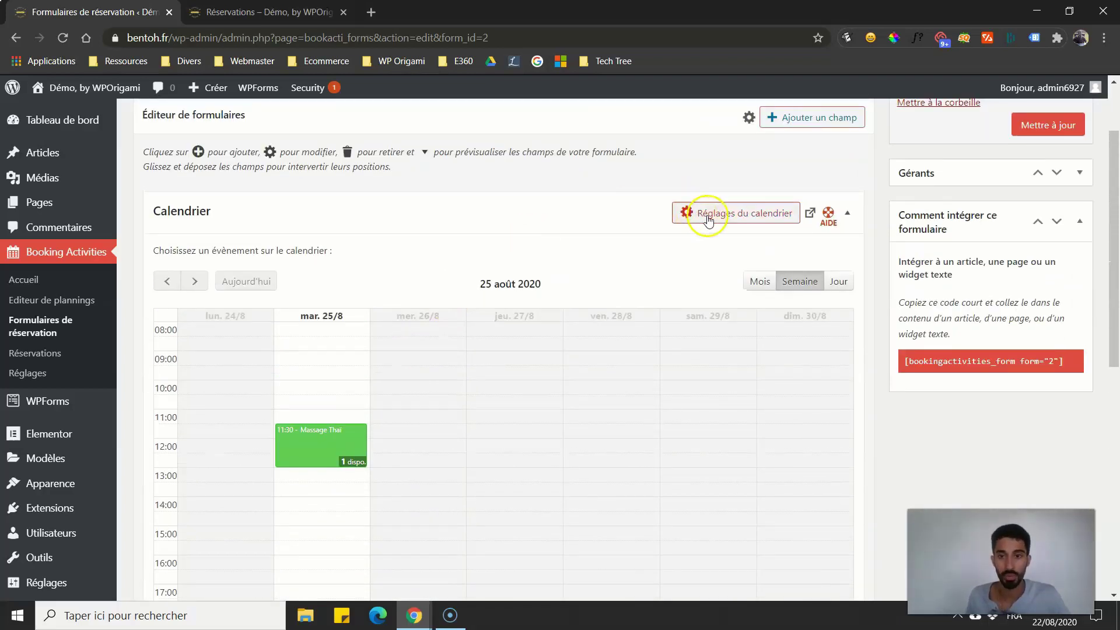
scroll(799, 213, up, 1)
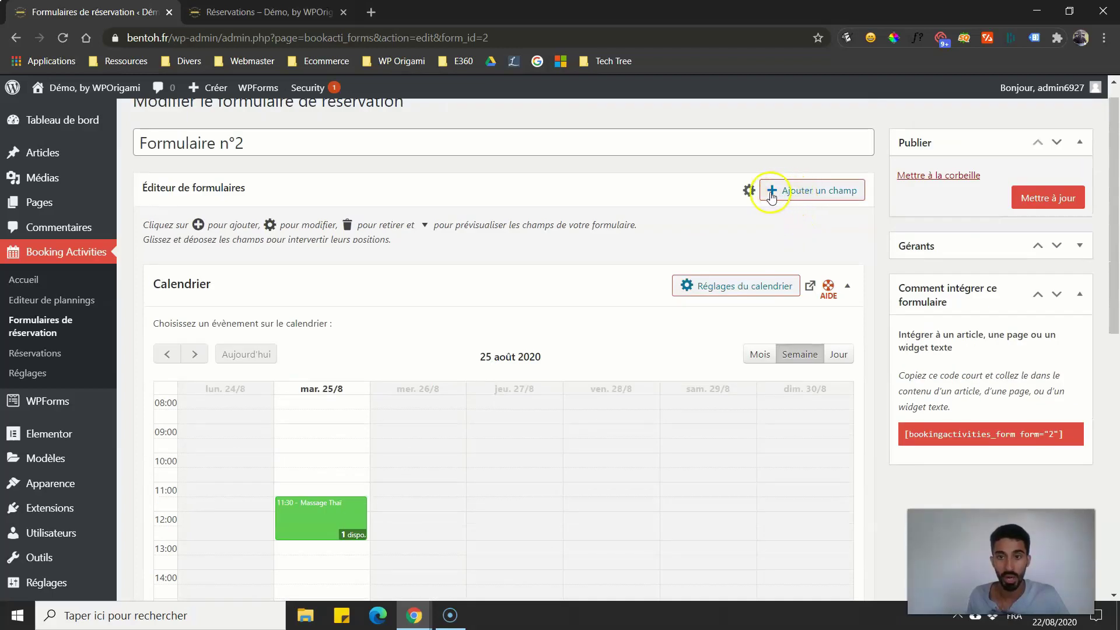
click(749, 191)
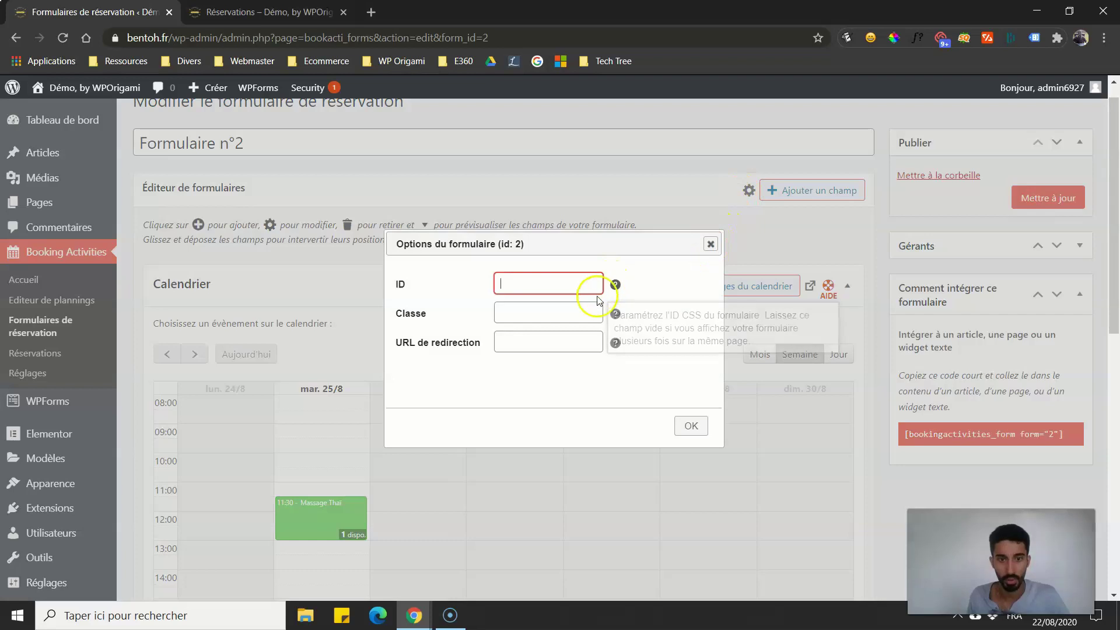
click(710, 247)
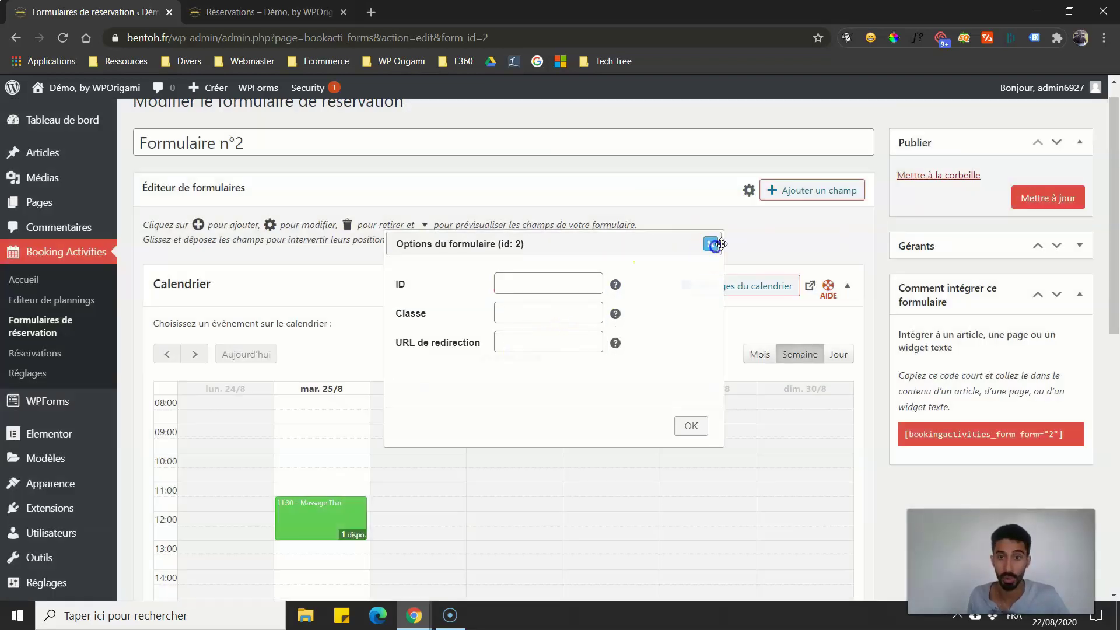
Add a Termes field to the form and expand it to preview its checkbox.
click(797, 190)
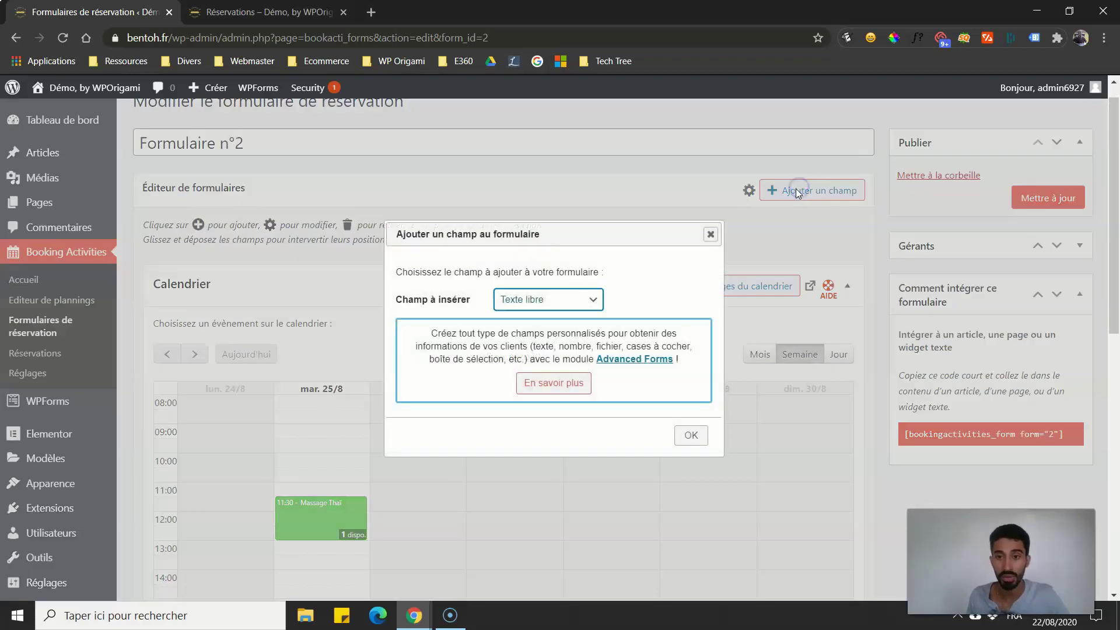
click(571, 297)
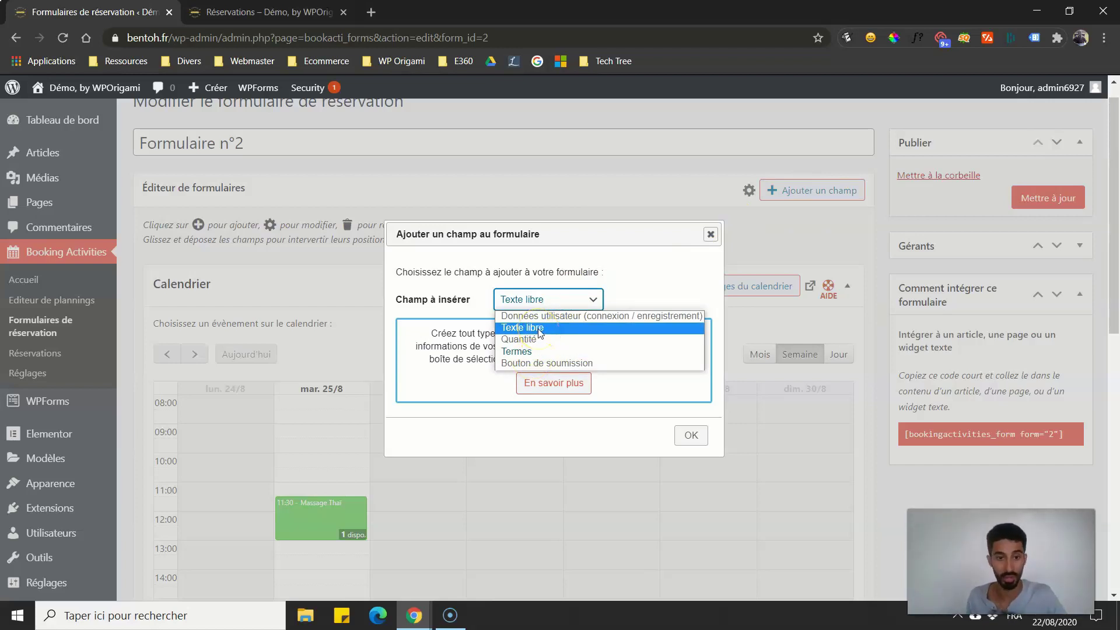
click(520, 358)
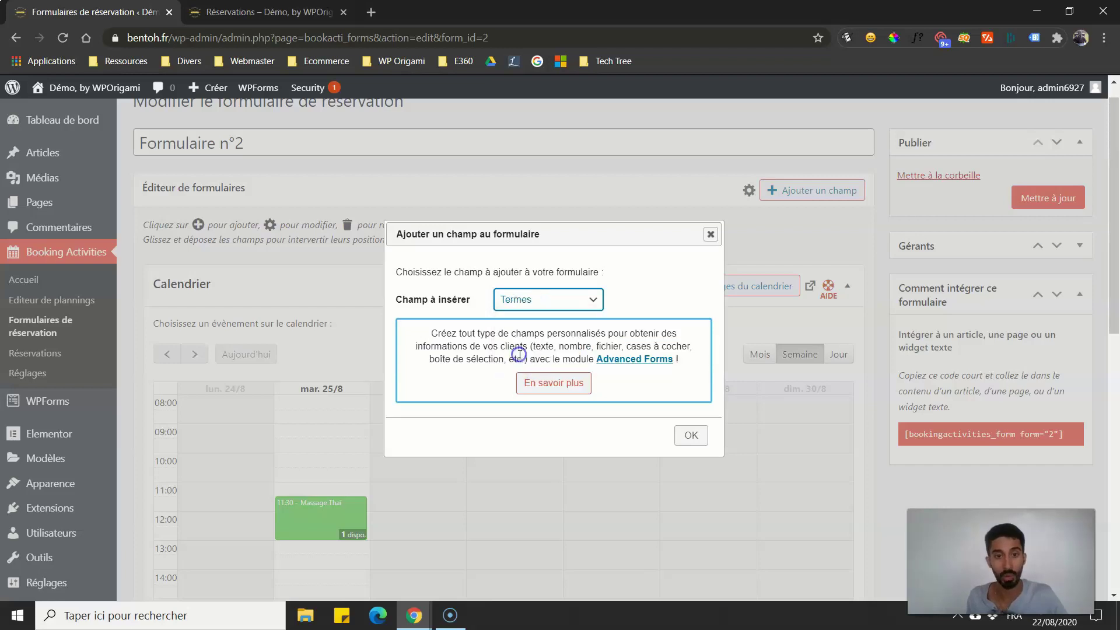
click(691, 436)
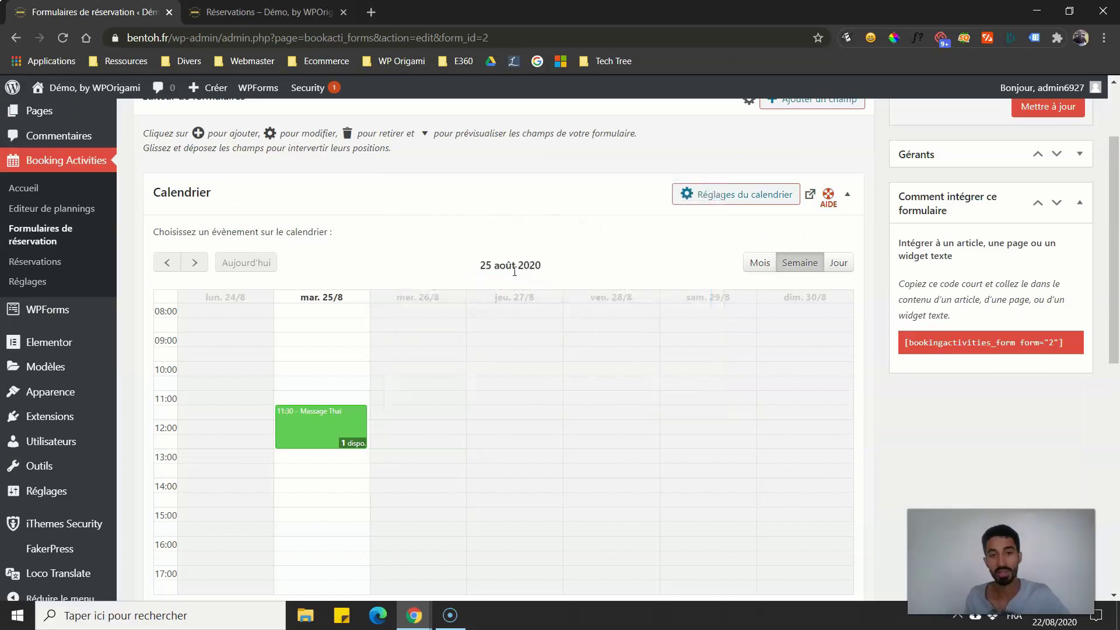
scroll(537, 235, down, 6)
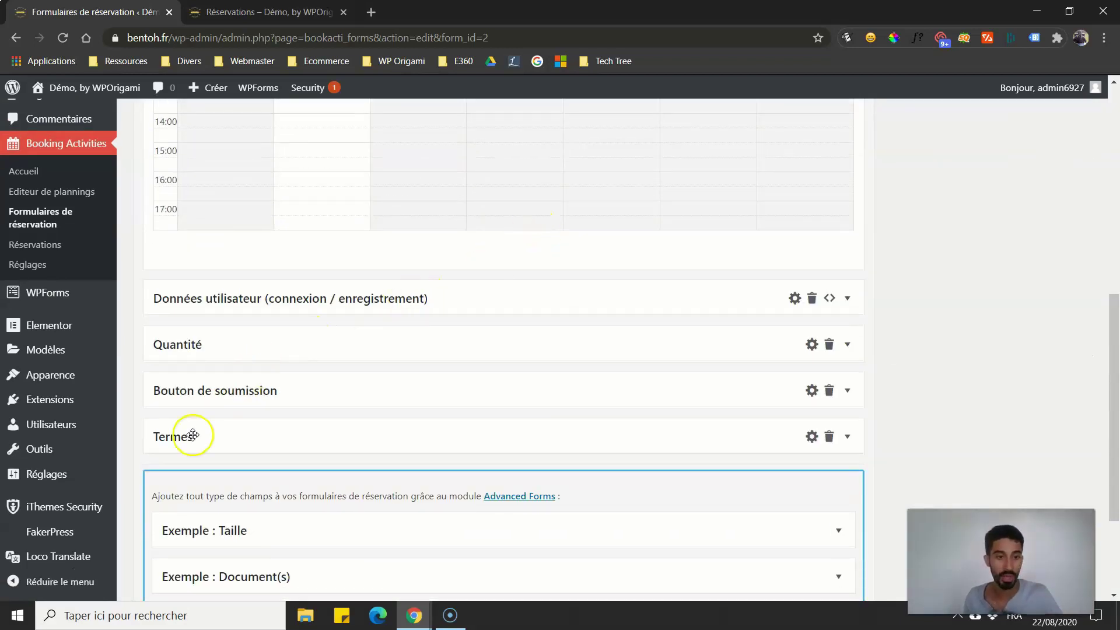
click(849, 437)
scroll(725, 420, down, 1)
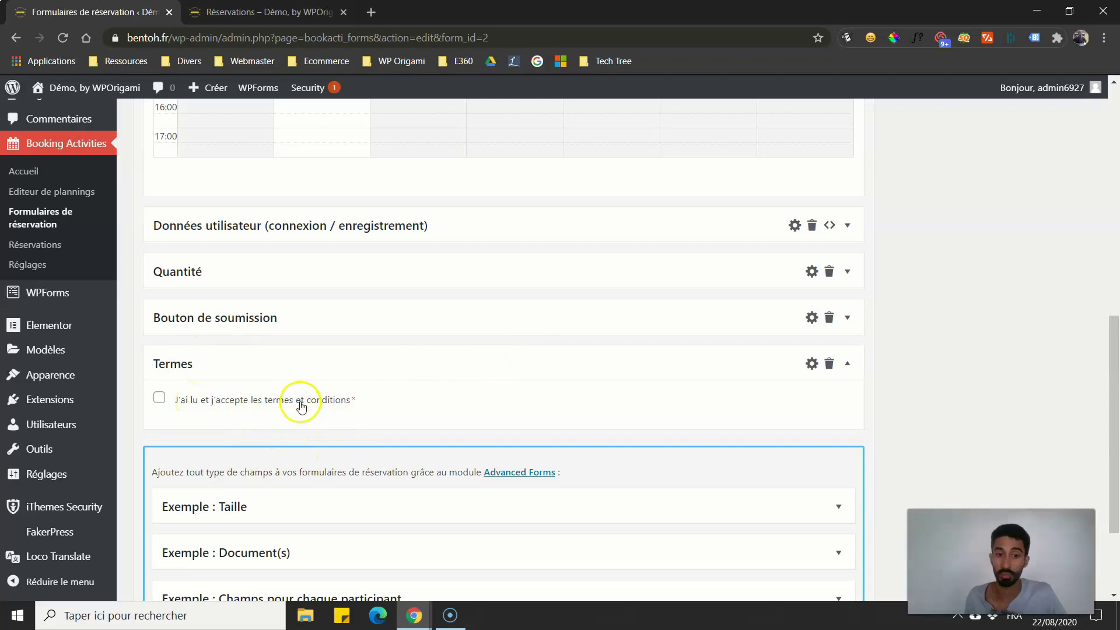
Open the Termes field's options, try adding a link to "termes et conditions" in the label, and close with the label unlinked.
click(810, 367)
drag(642, 358, 378, 356)
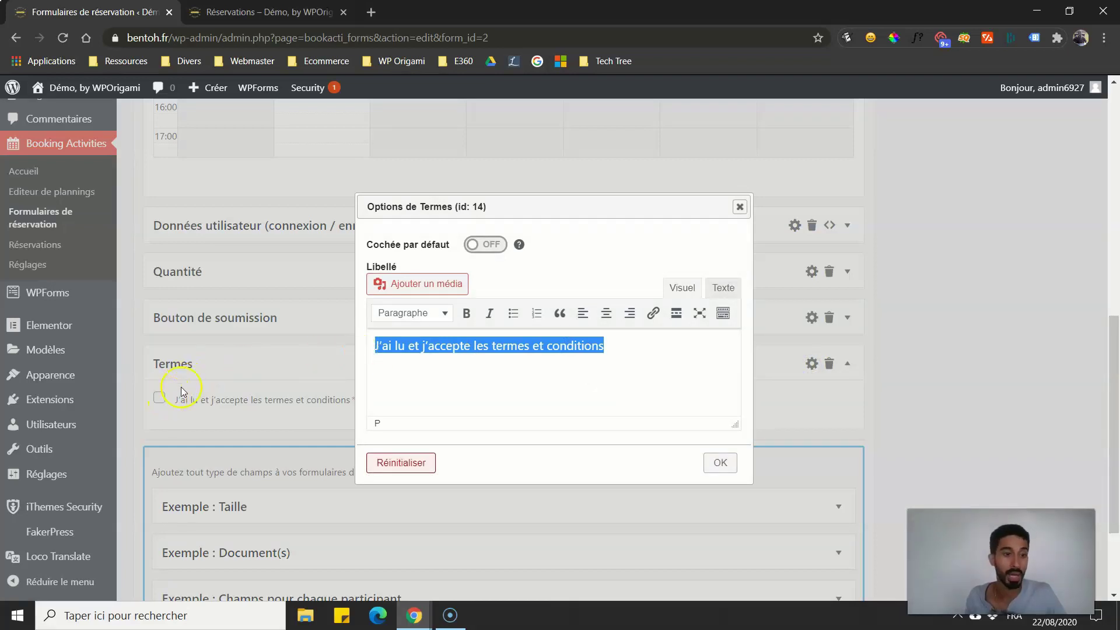
click(450, 369)
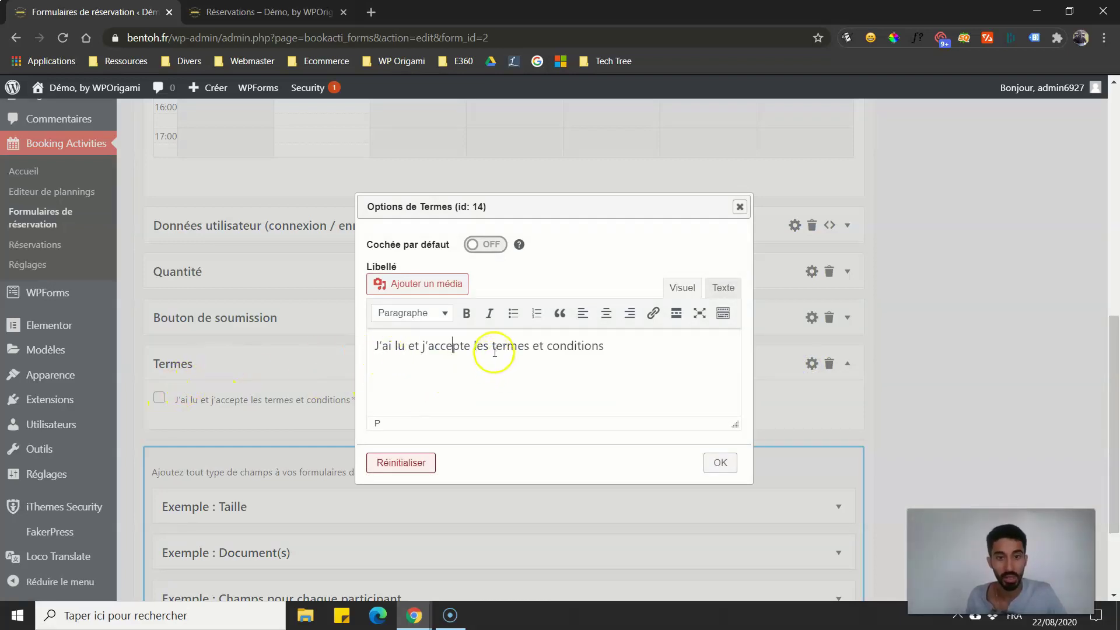
mouse_move(494, 352)
mouse_down()
mouse_move(607, 346)
mouse_move(498, 348)
mouse_up()
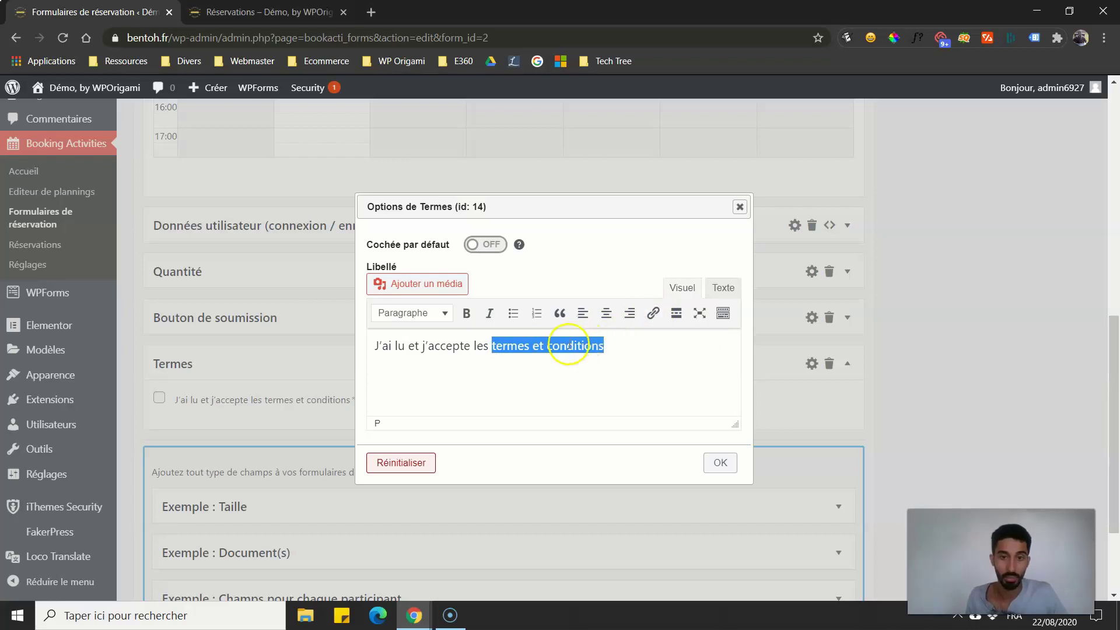
click(652, 312)
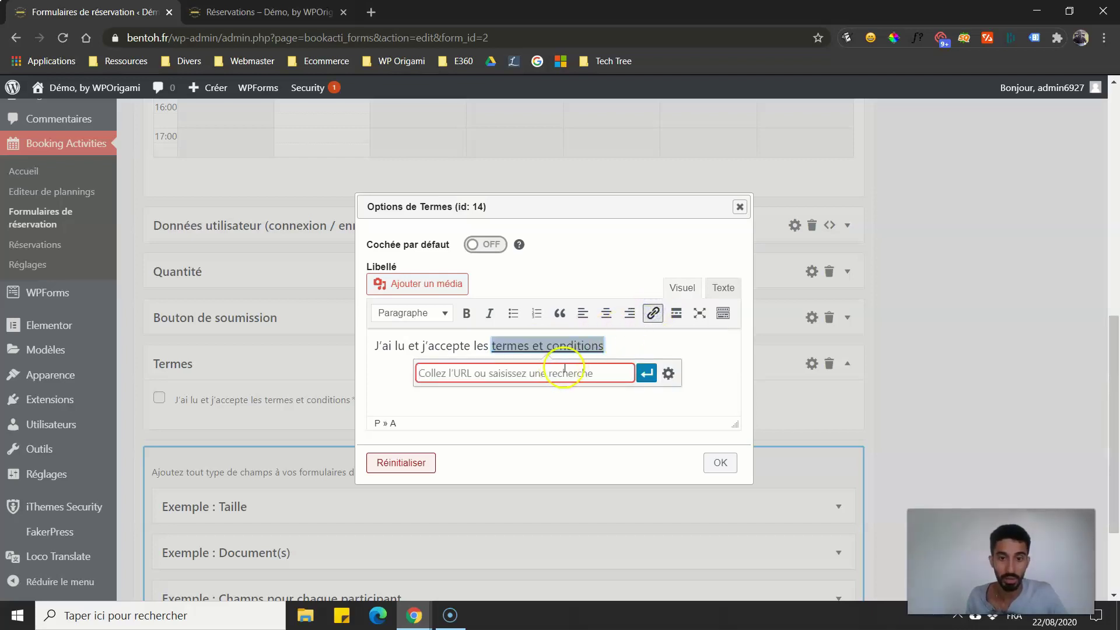
click(475, 347)
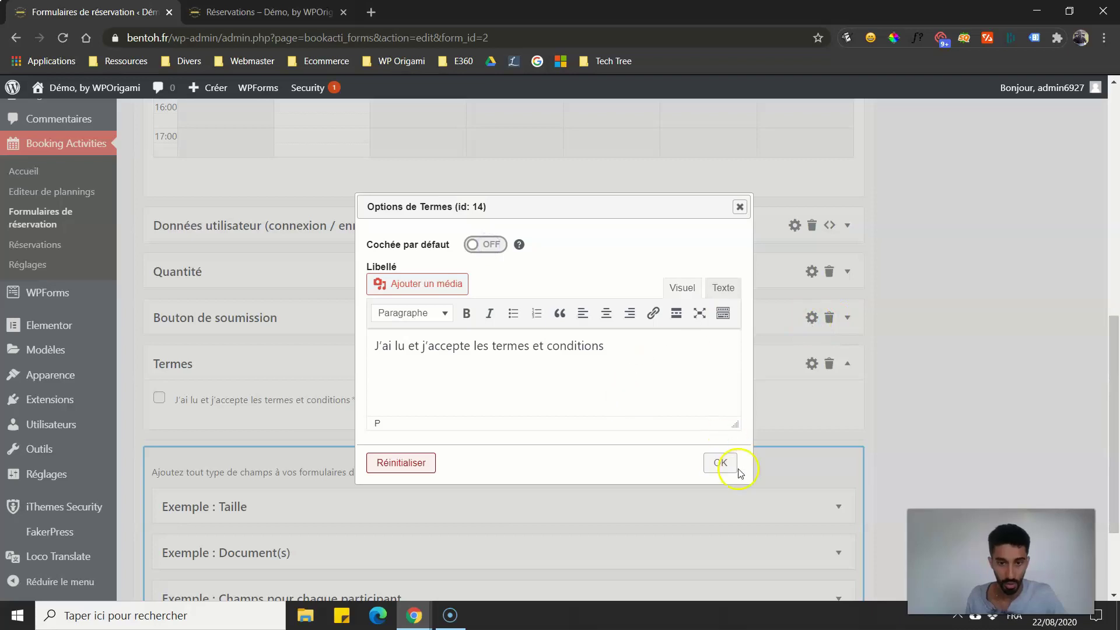
click(722, 464)
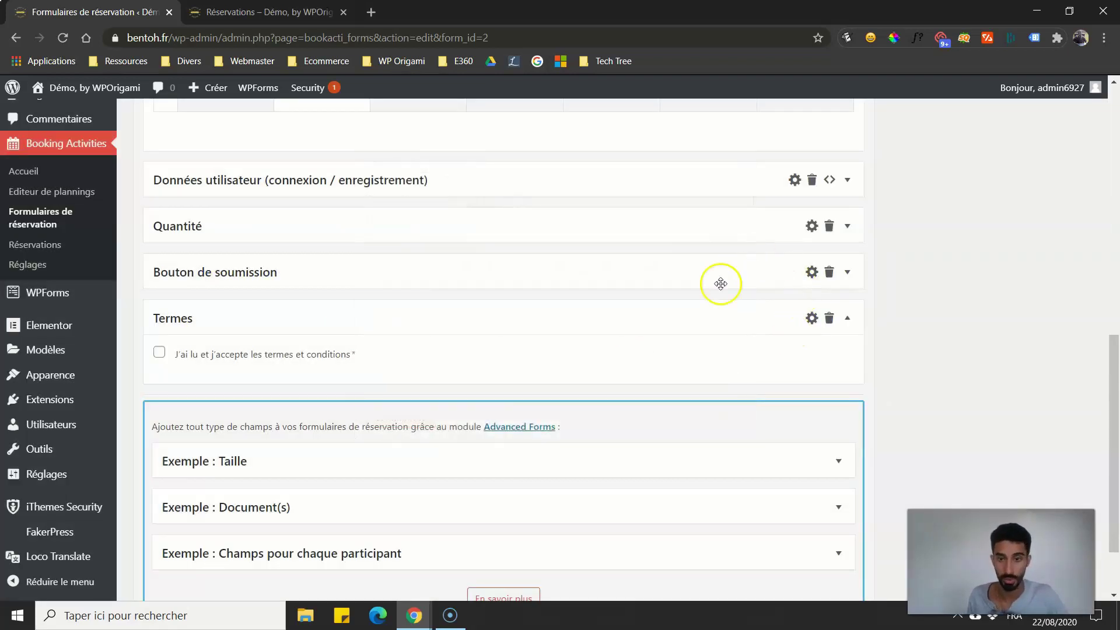
Collapse the Termes field and move it above Bouton de soumission.
click(800, 328)
drag(606, 308, 601, 267)
Add a Texte libre field to the form and move it above Bouton de soumission.
scroll(400, 457, up, 10)
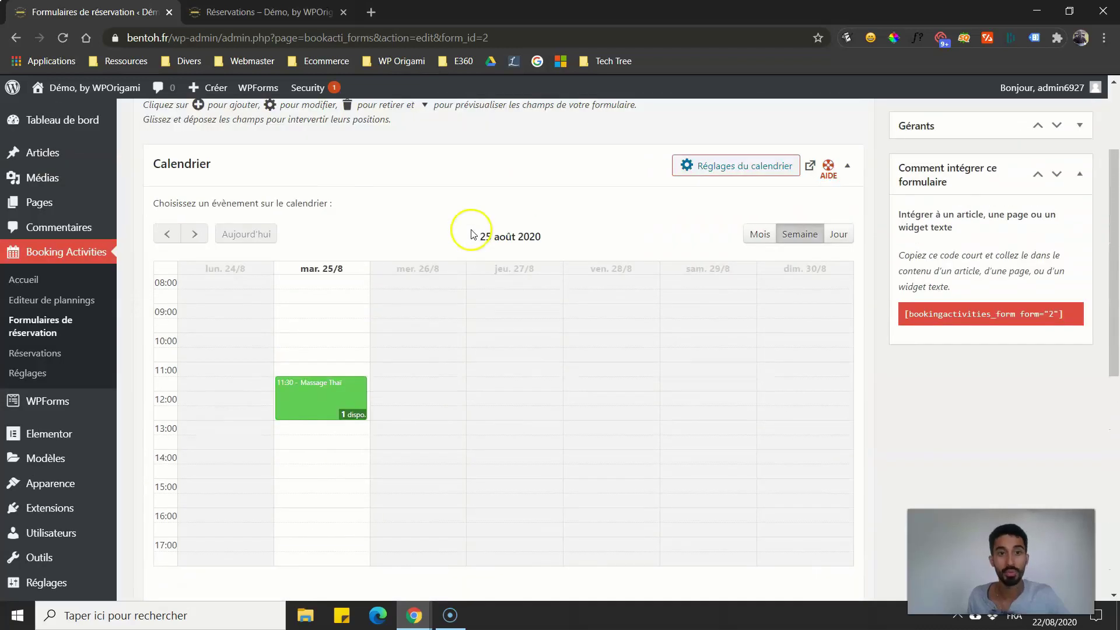
click(751, 300)
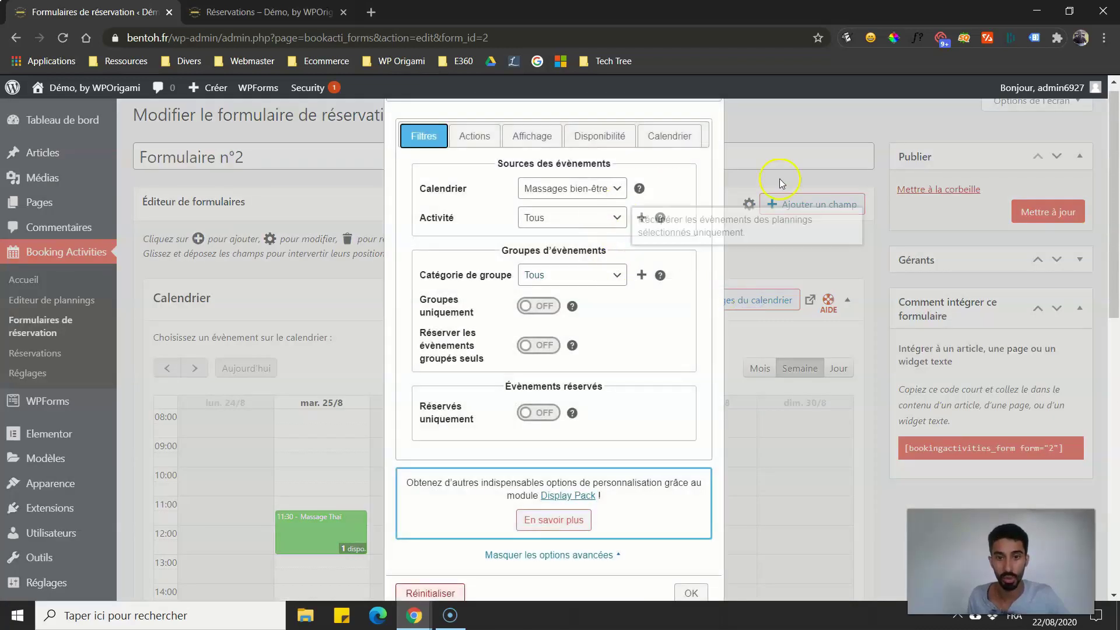
click(710, 98)
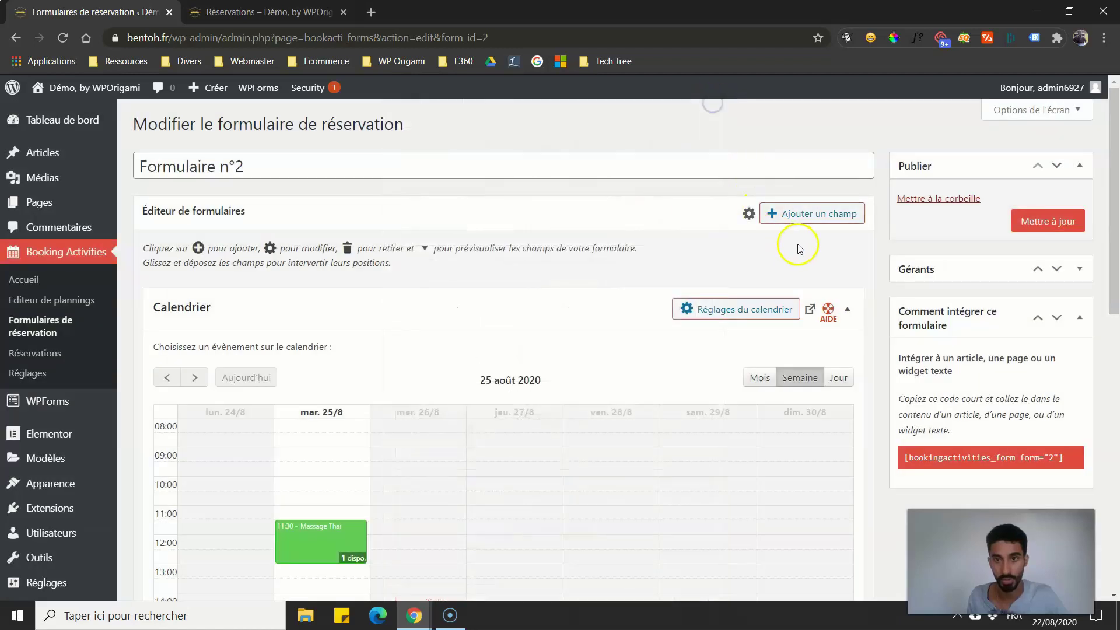
click(810, 208)
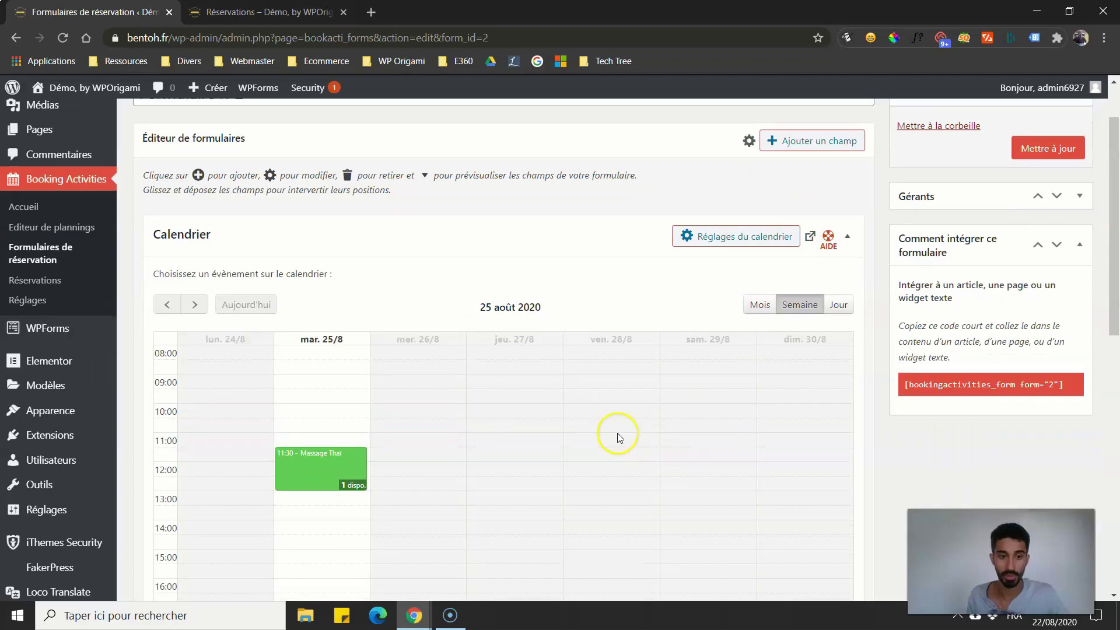
scroll(277, 278, up, 3)
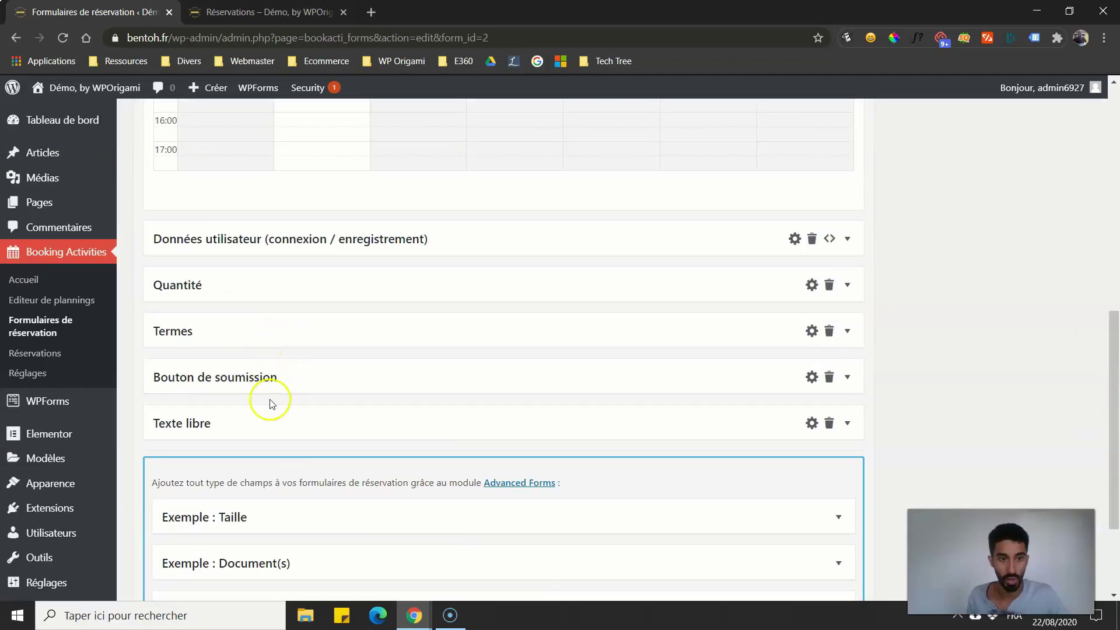
drag(262, 426, 258, 380)
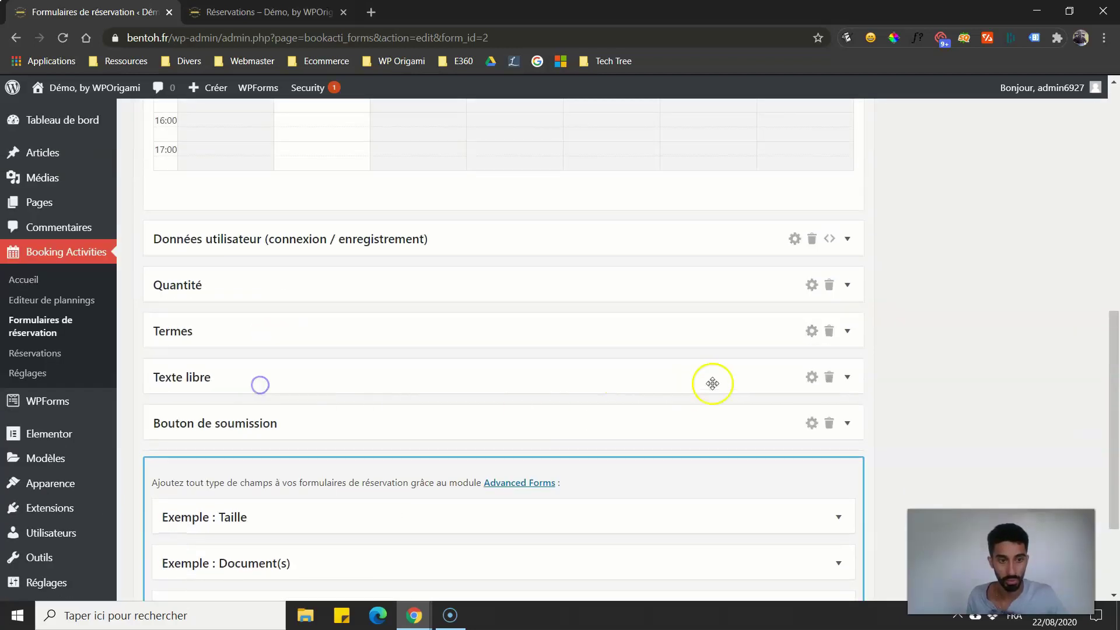
Set the Texte libre field's content to "Pensez à apporter votre masque pour le covid-19" and save its options.
click(810, 377)
click(463, 359)
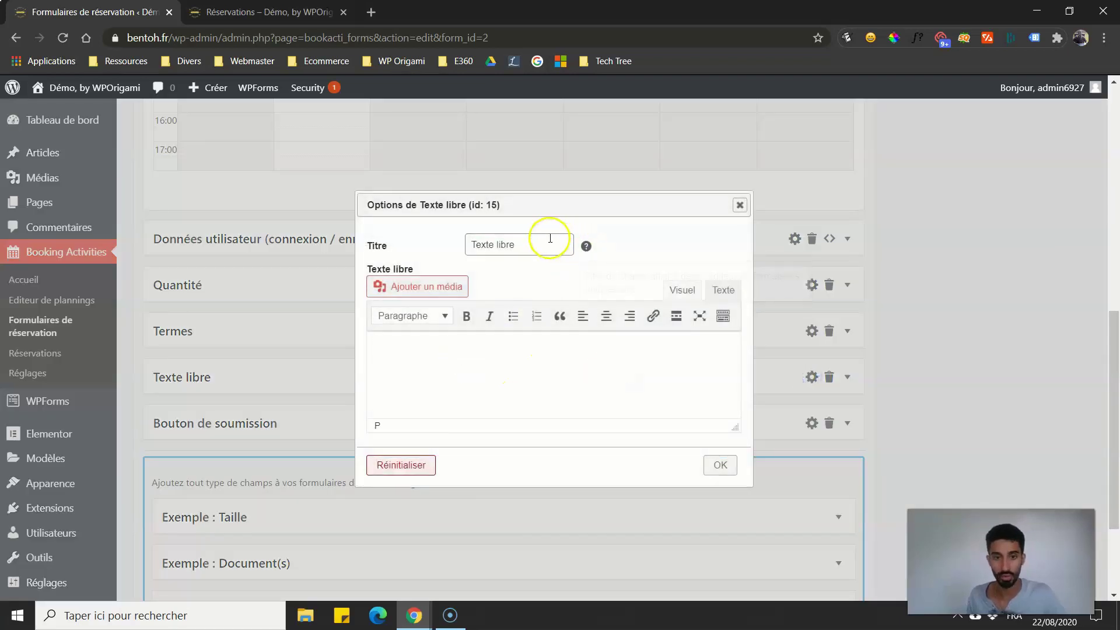
drag(547, 240, 395, 251)
click(426, 362)
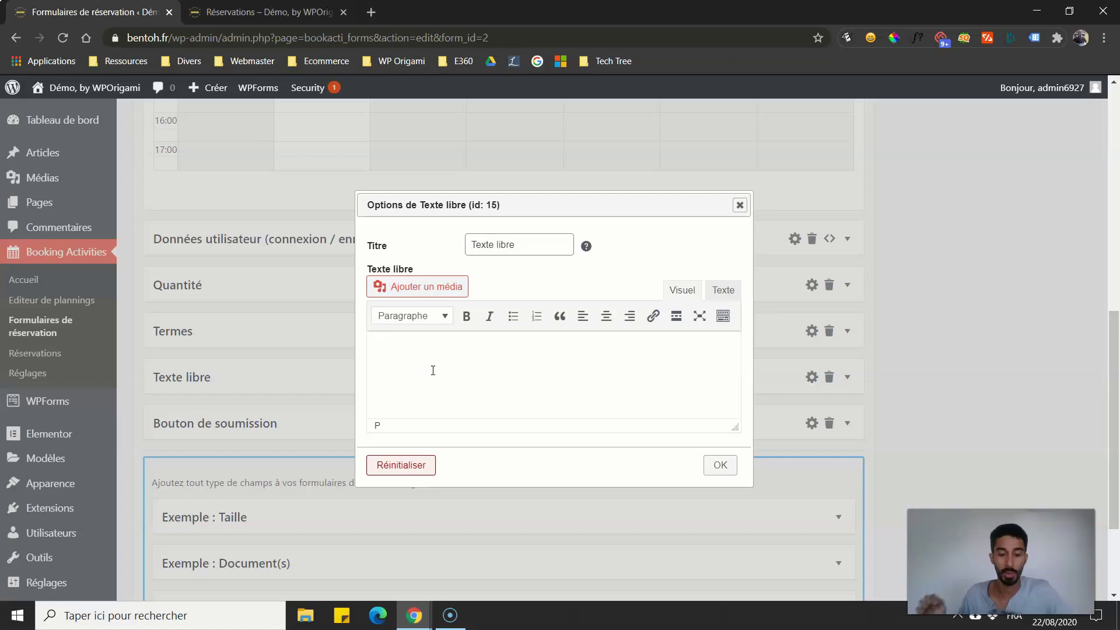
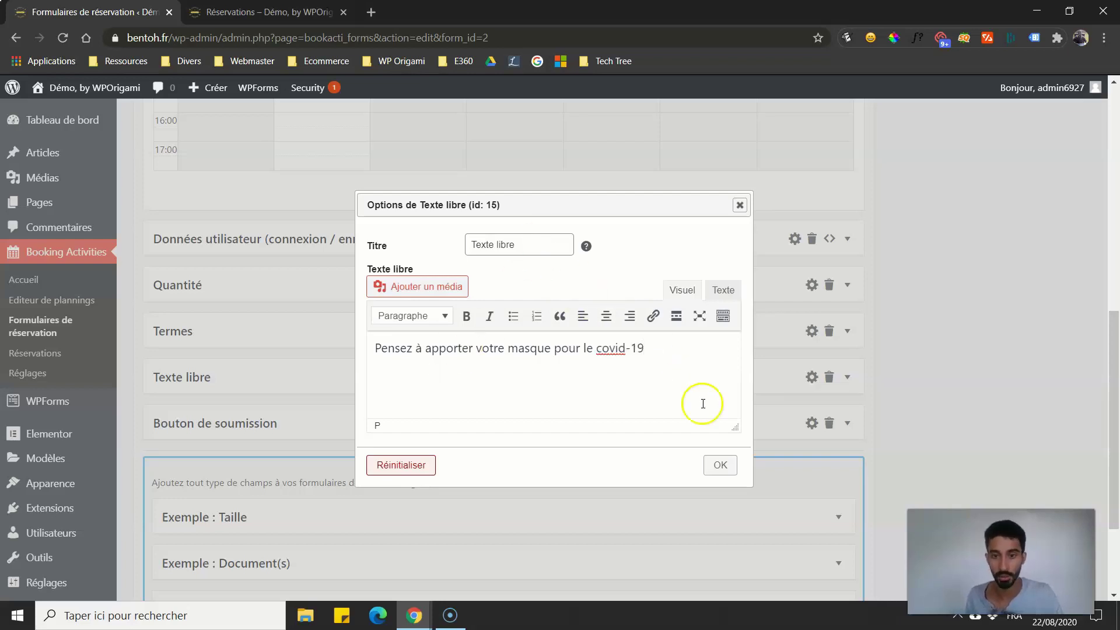
click(717, 467)
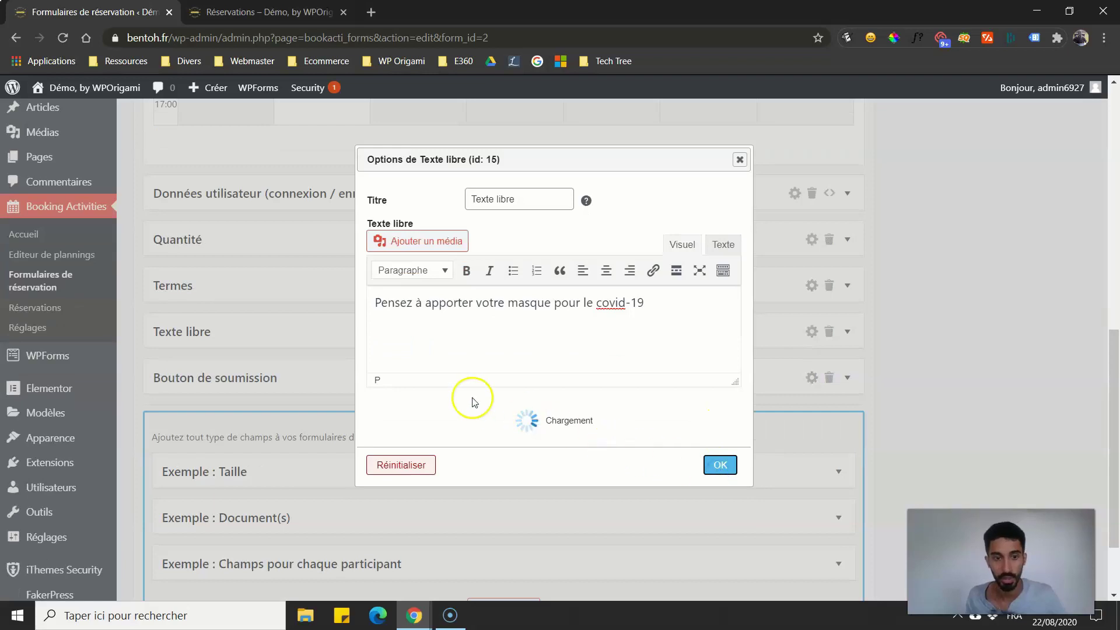
Update the booking form Formulaire n°2 to save its changes.
scroll(807, 237, down, 1)
scroll(809, 231, up, 3)
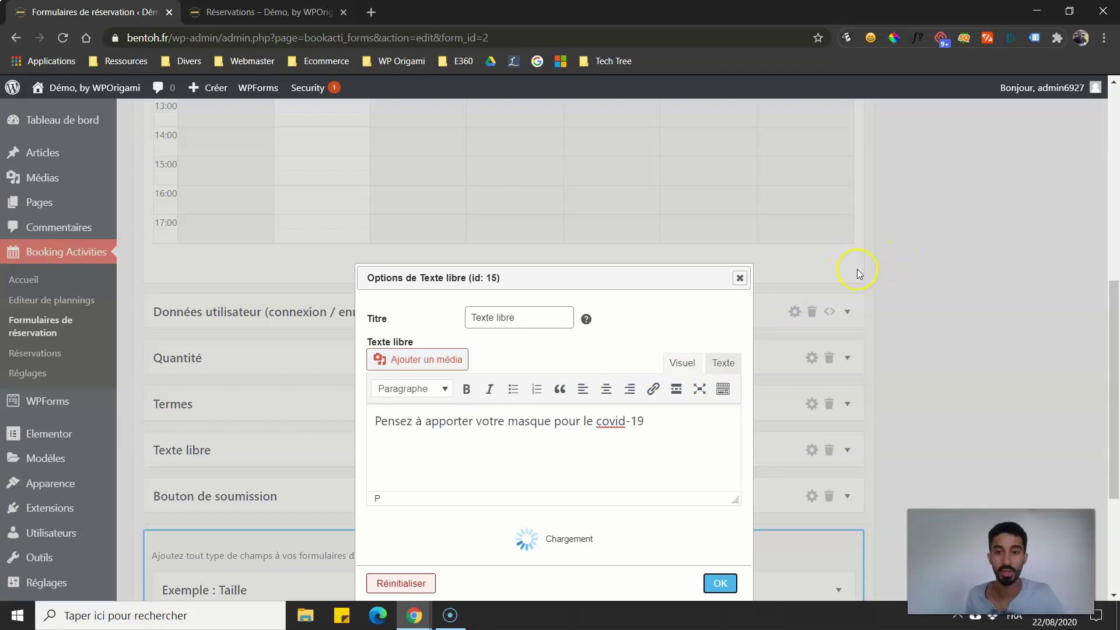
scroll(952, 168, up, 7)
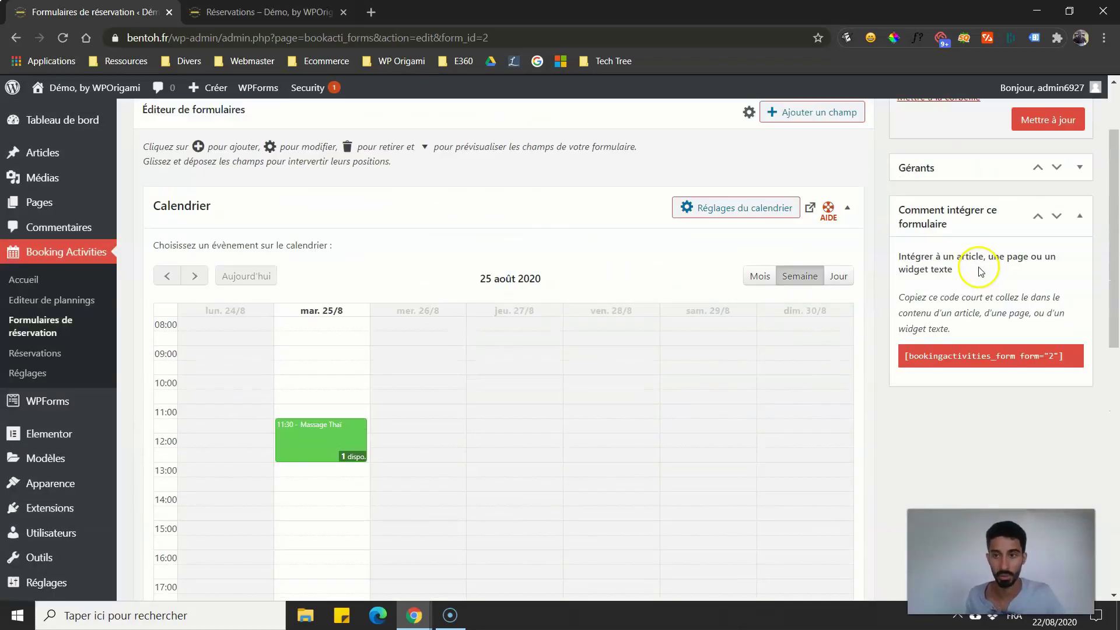
scroll(986, 178, up, 2)
click(1044, 220)
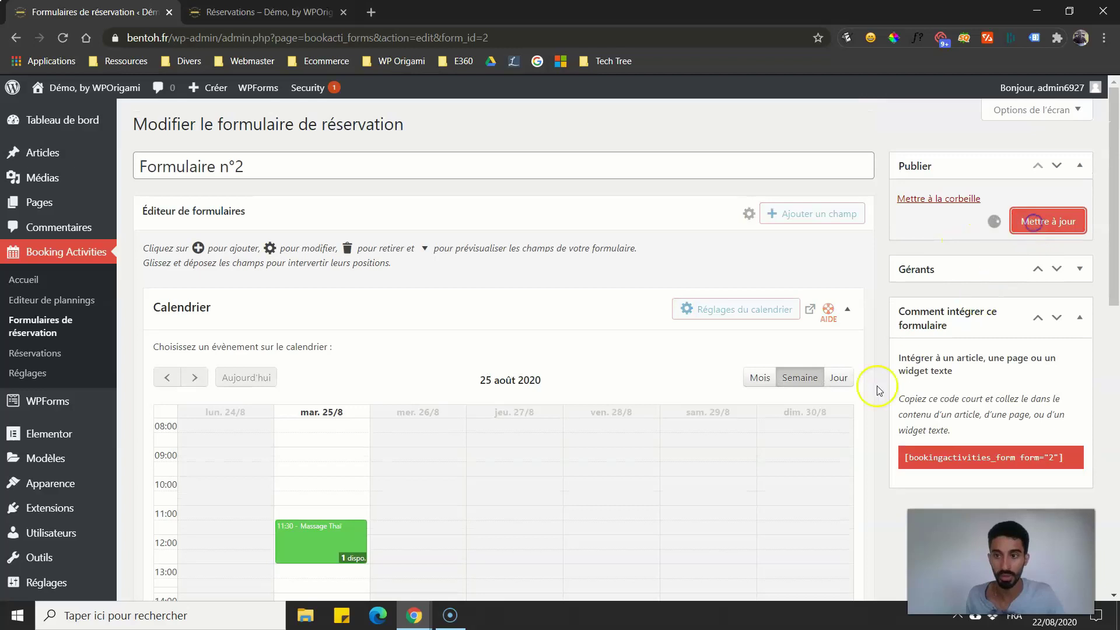
Switch to the private window, reload the Réservations page and check the terms checkbox and free text below the calendar.
click(414, 613)
click(468, 560)
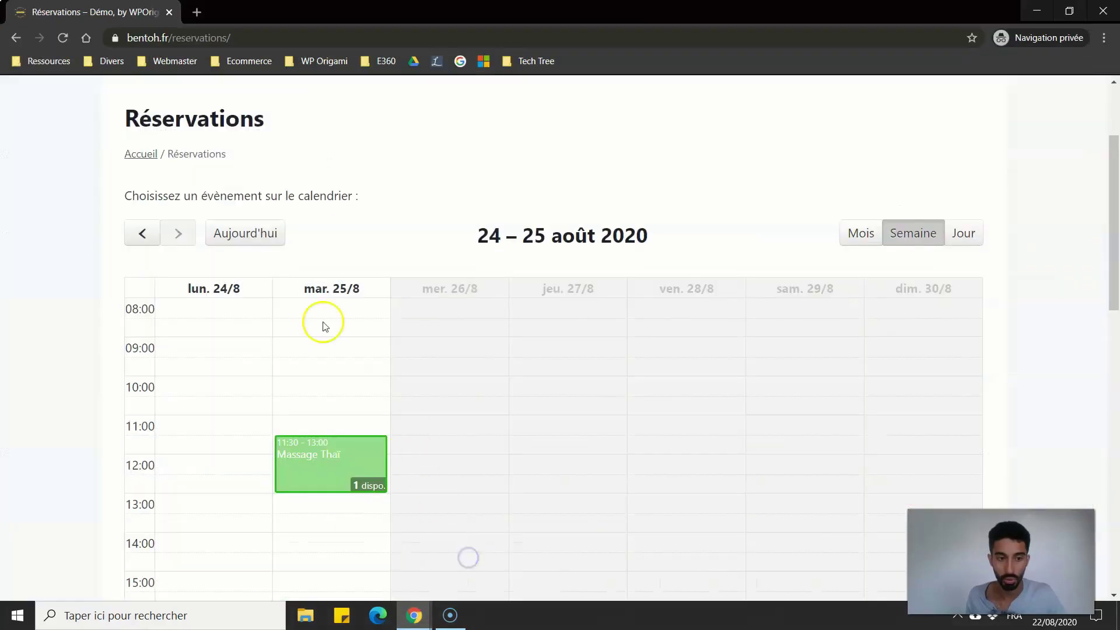
click(62, 37)
scroll(11, 278, down, 7)
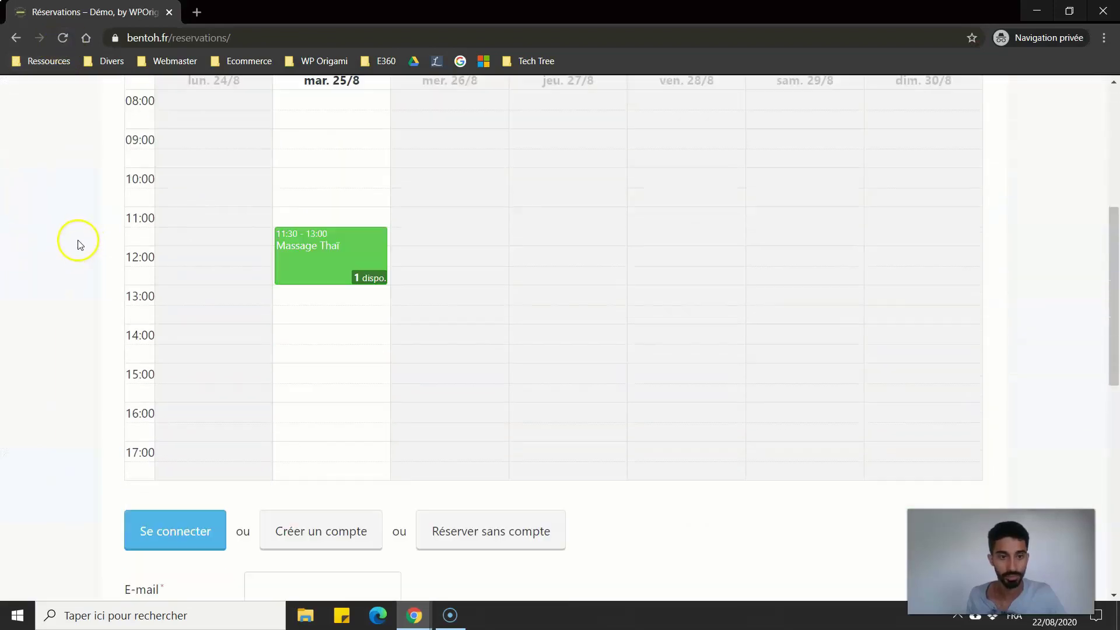
scroll(81, 239, down, 6)
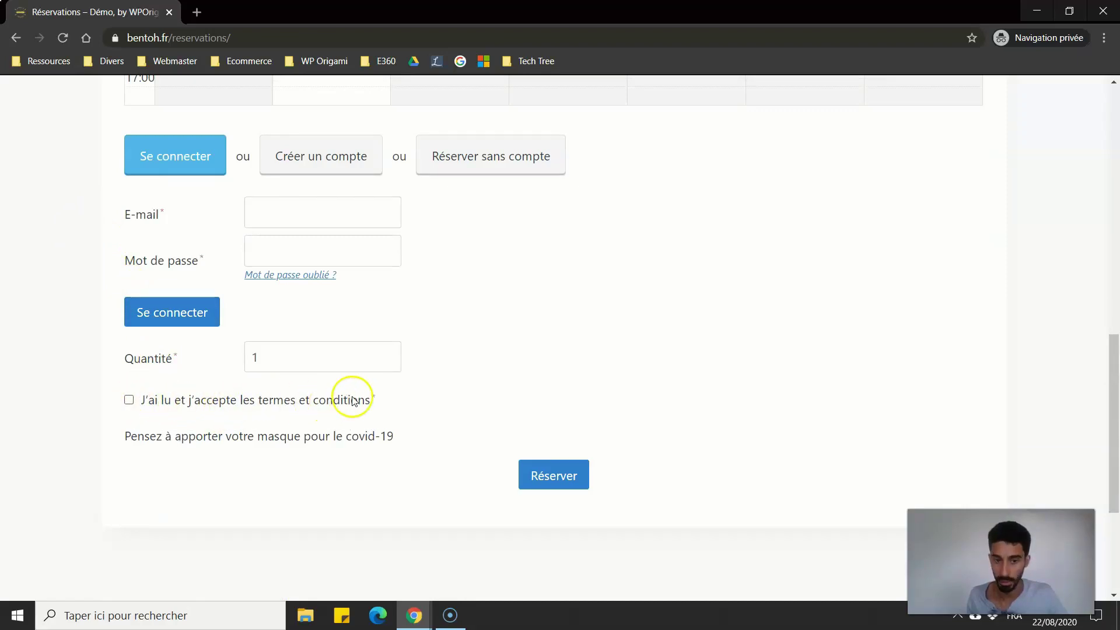
Examine the public booking form, from the massage calendar down to the account options, terms checkbox and mask reminder.
drag(137, 436, 426, 437)
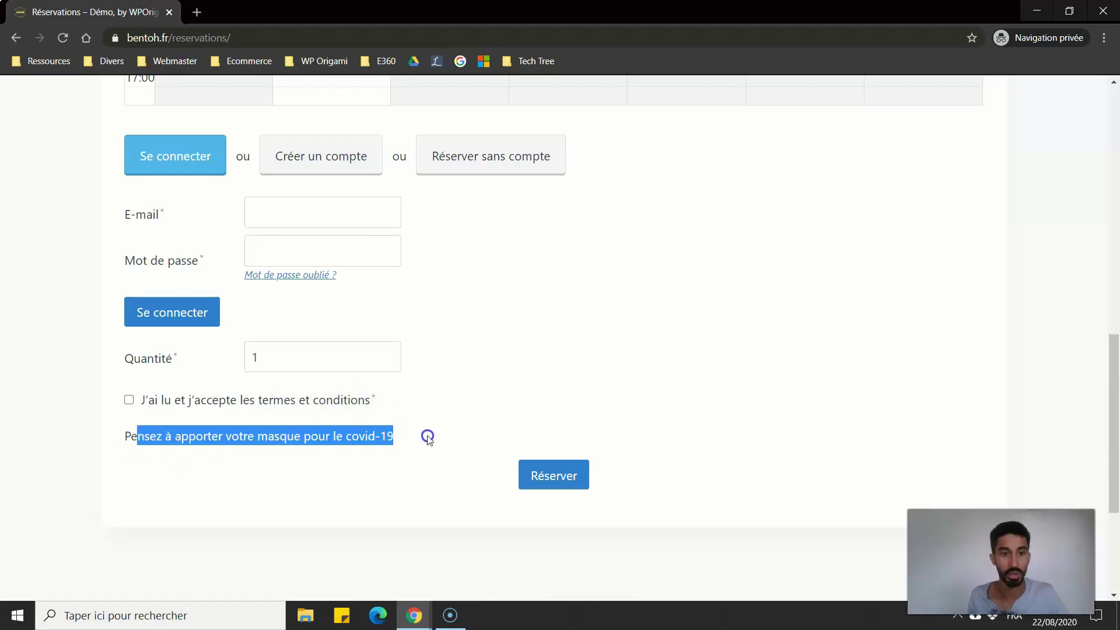
click(415, 436)
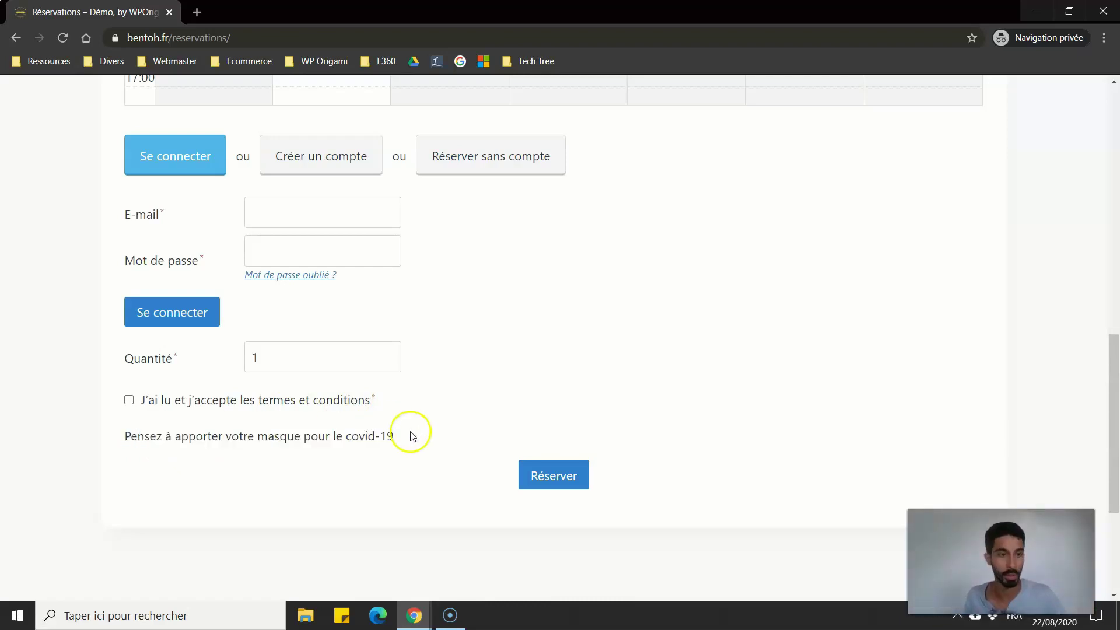
scroll(350, 344, up, 3)
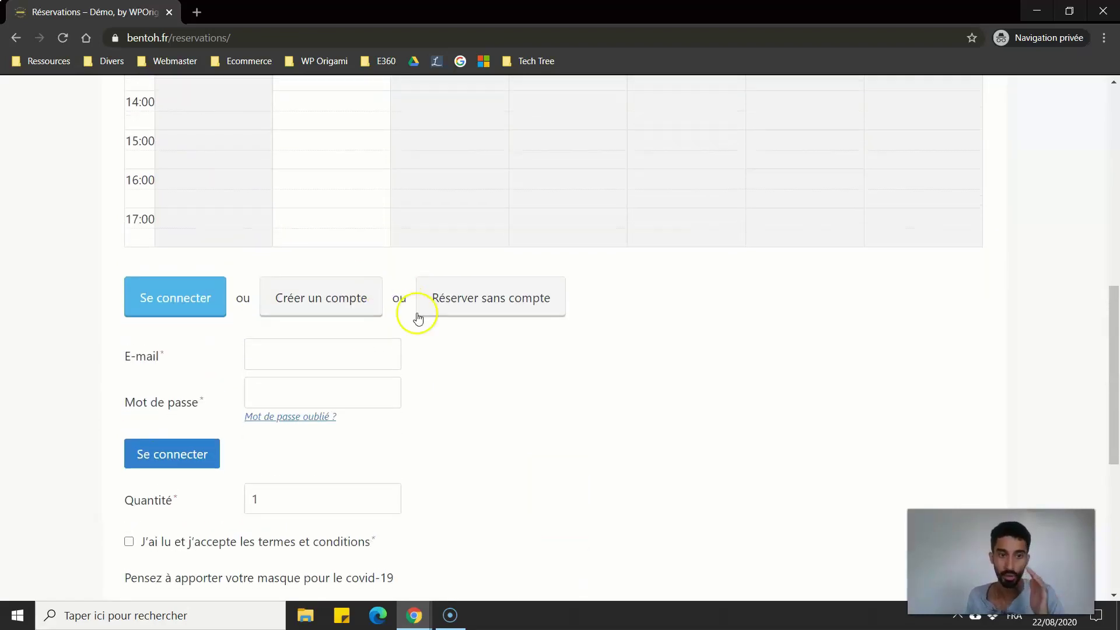
scroll(418, 317, down, 3)
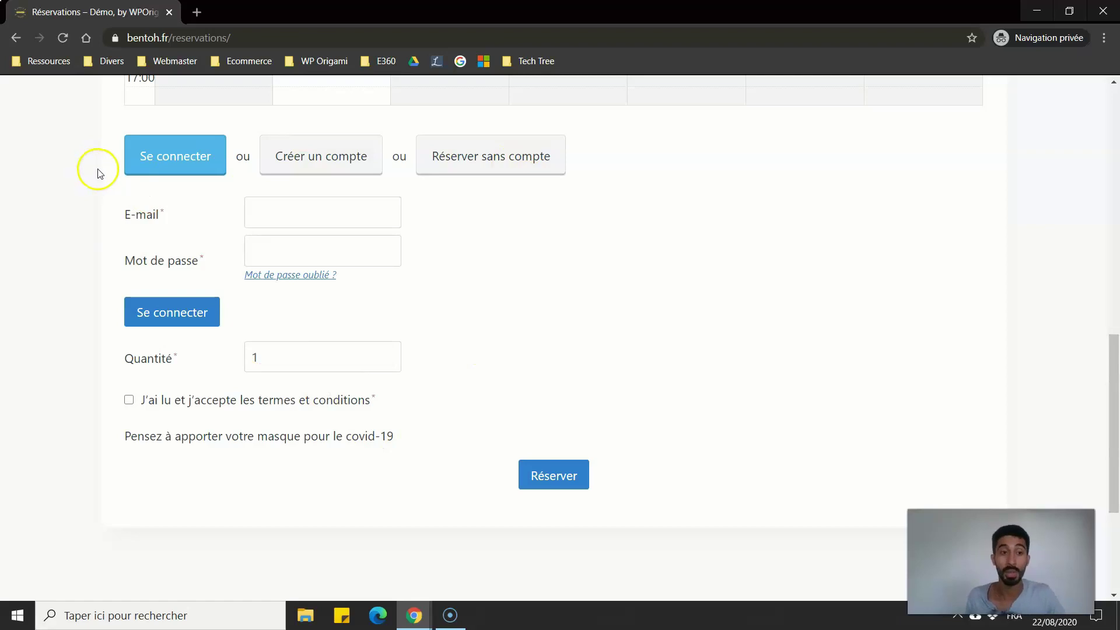
scroll(108, 275, up, 9)
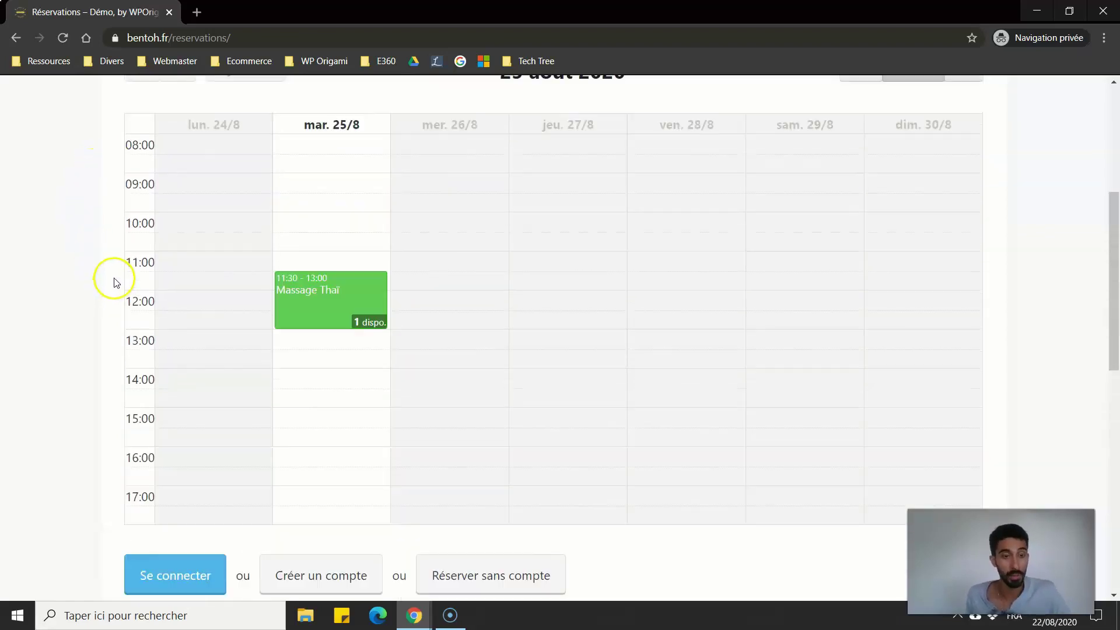
scroll(137, 237, down, 3)
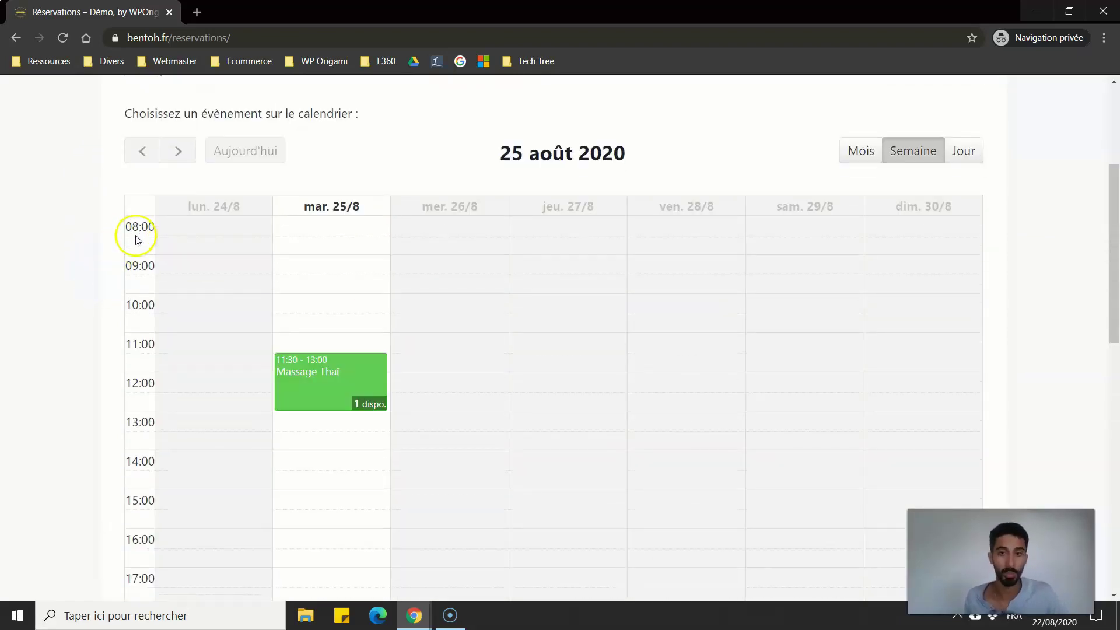
scroll(130, 295, down, 6)
scroll(123, 283, up, 5)
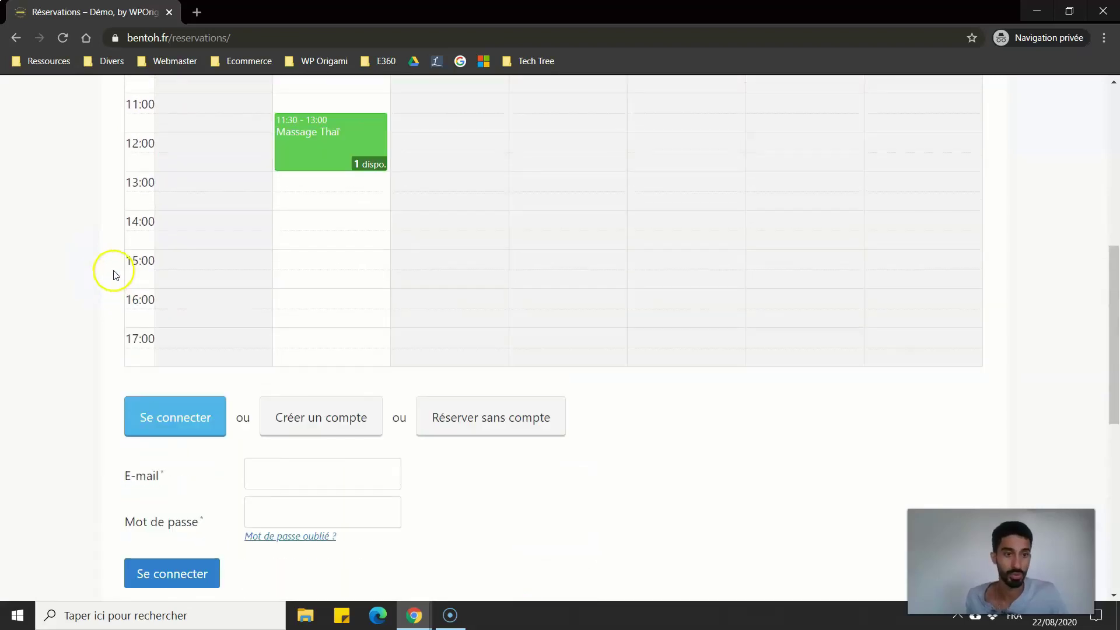
scroll(116, 312, up, 4)
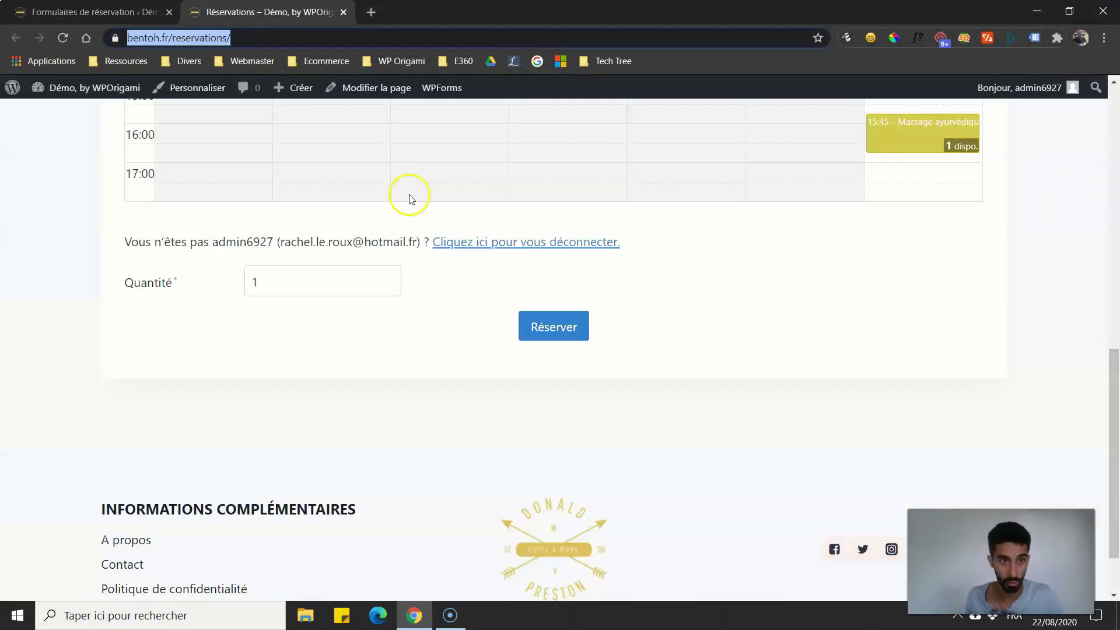
Return to the logged-in window and open the Booking Activities reservations list in the admin to review its filters.
scroll(342, 200, down, 1)
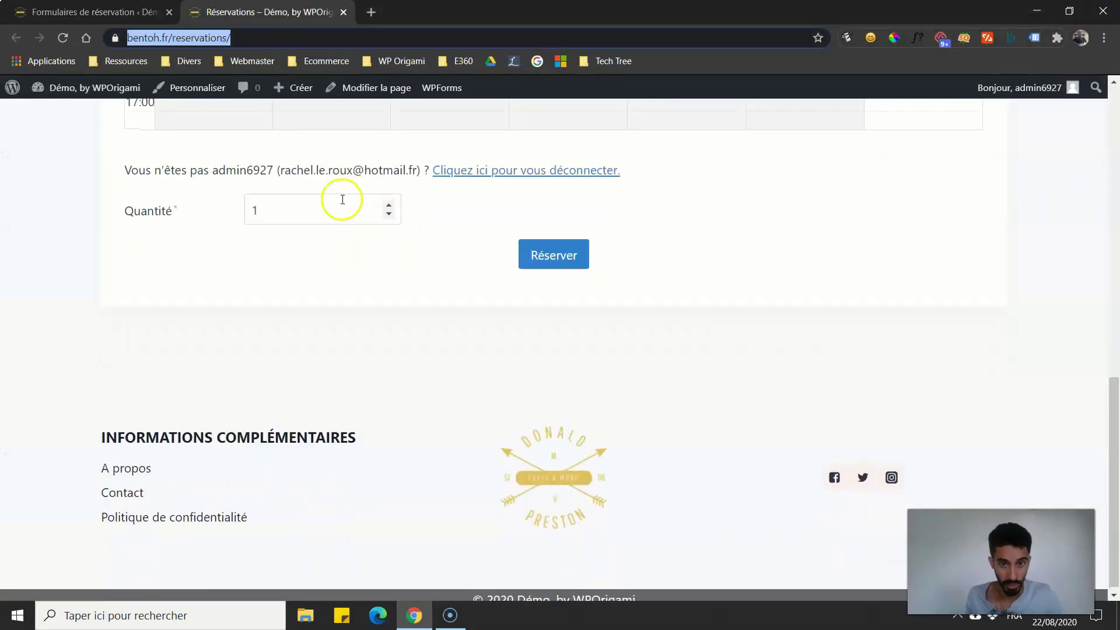
scroll(290, 220, up, 4)
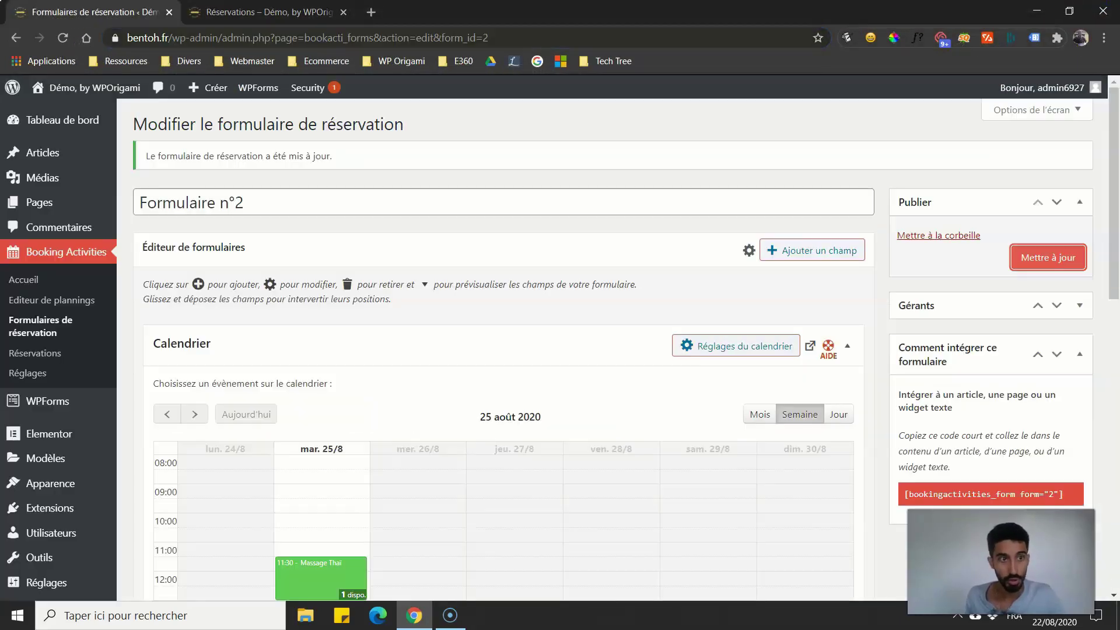
scroll(228, 305, down, 3)
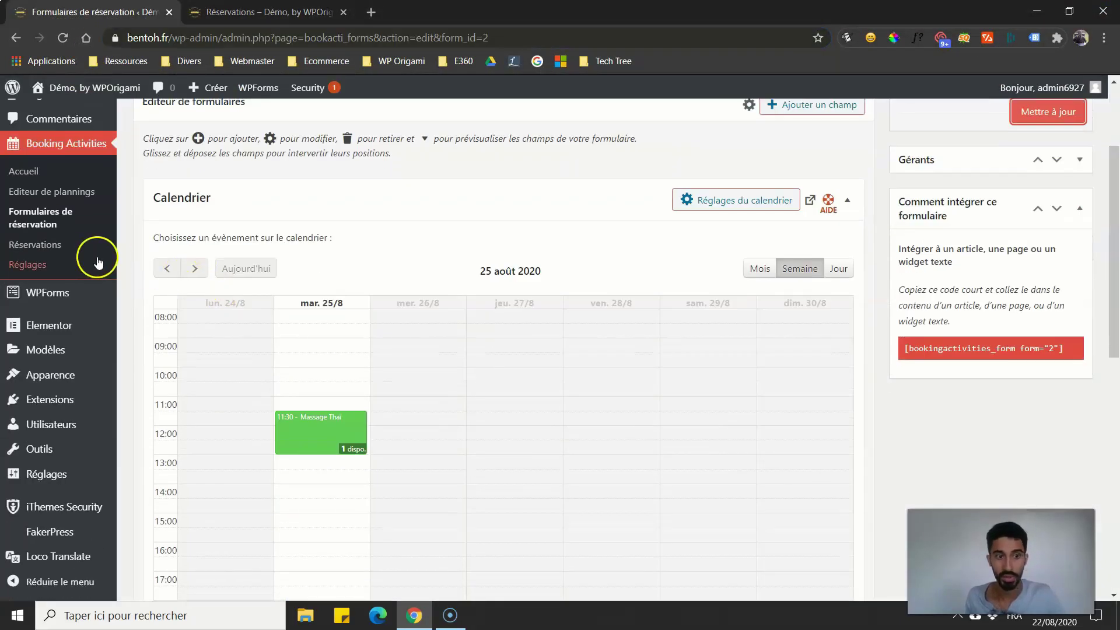
click(22, 254)
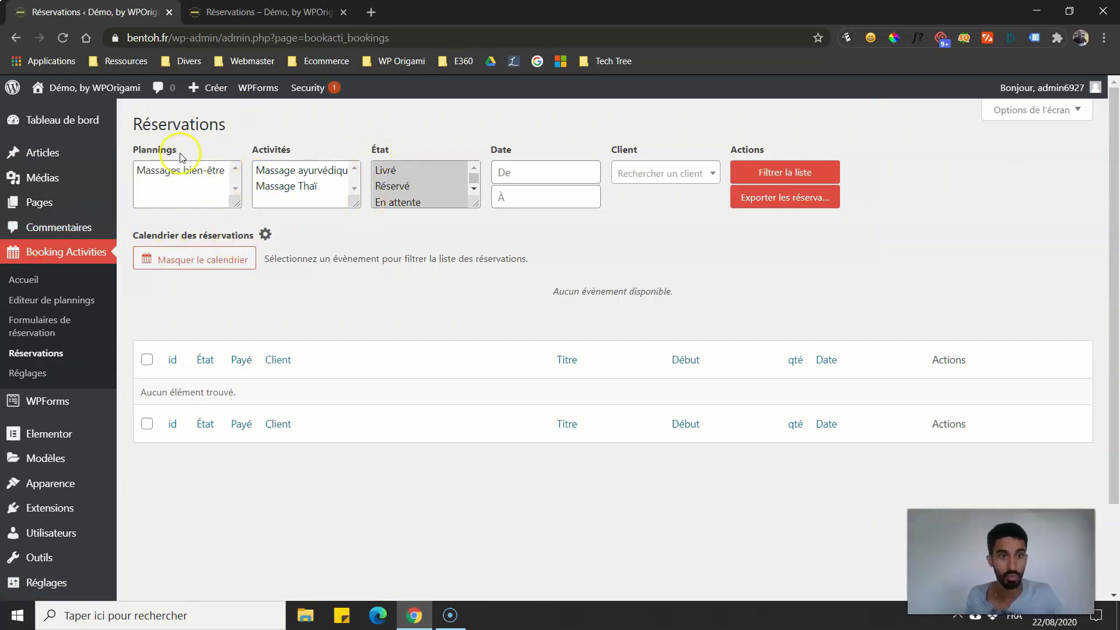
scroll(407, 173, down, 2)
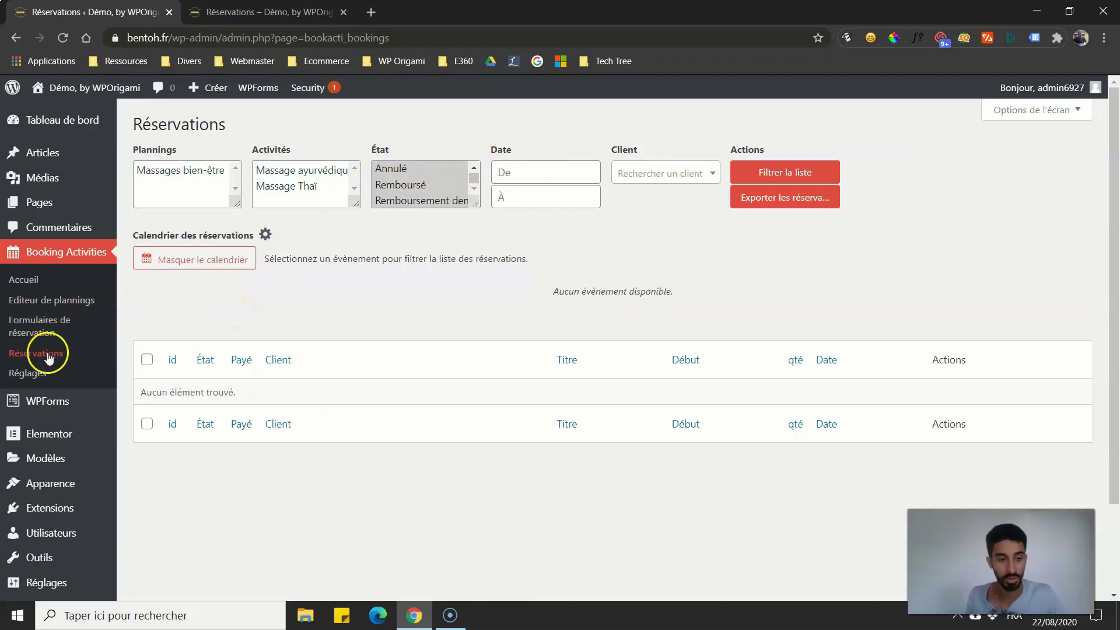
In the Booking Activities general settings, set the default booking status to Réservé and check the default payment state options.
click(31, 376)
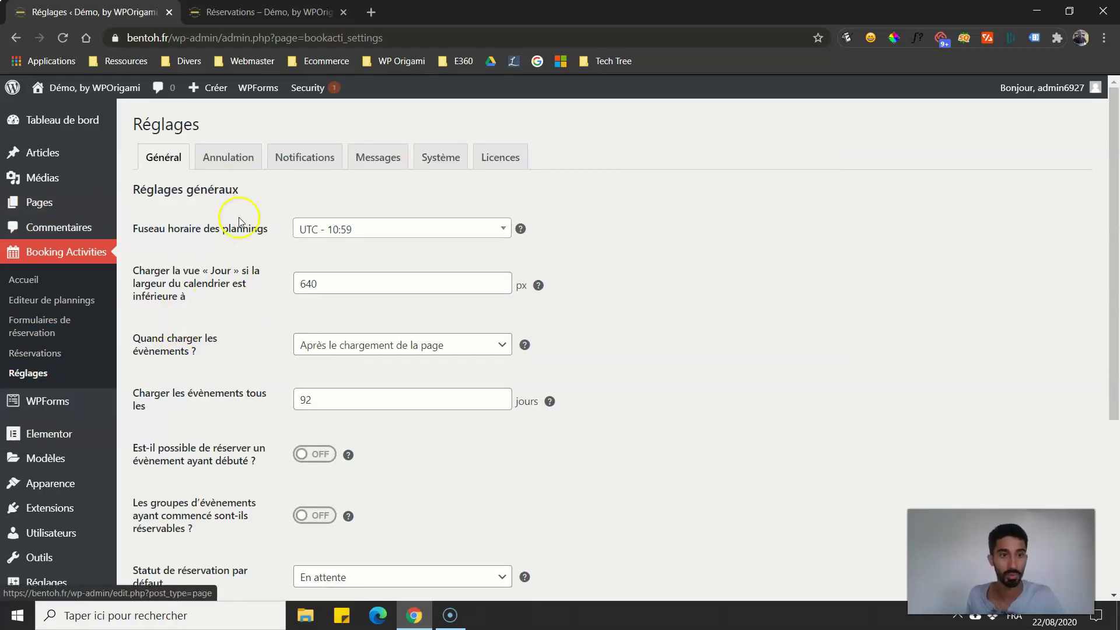
scroll(270, 198, down, 3)
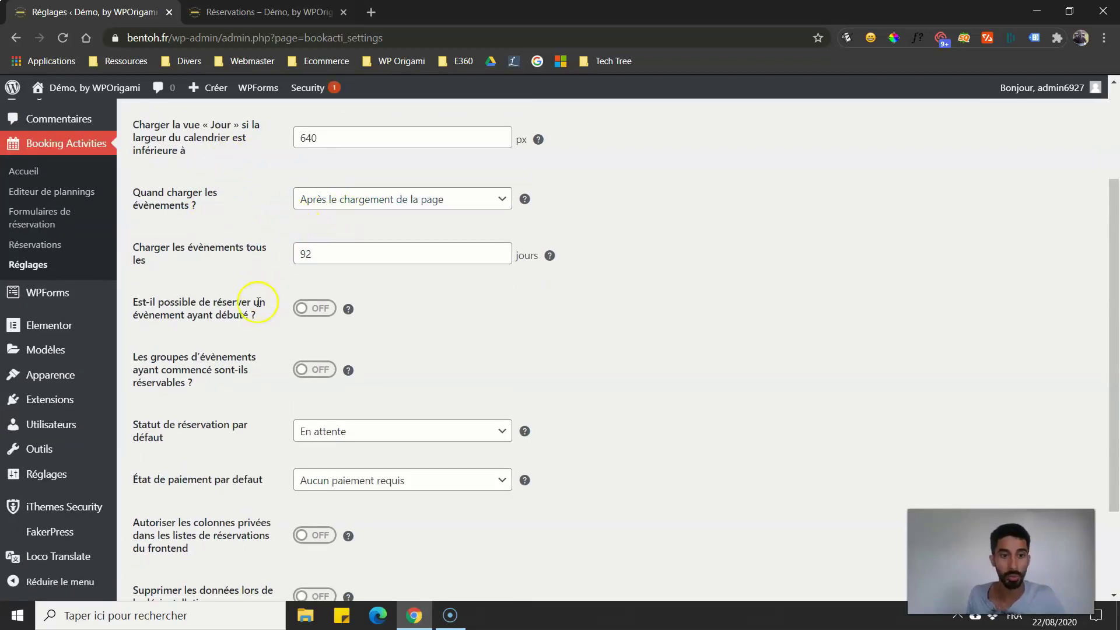
scroll(258, 302, down, 3)
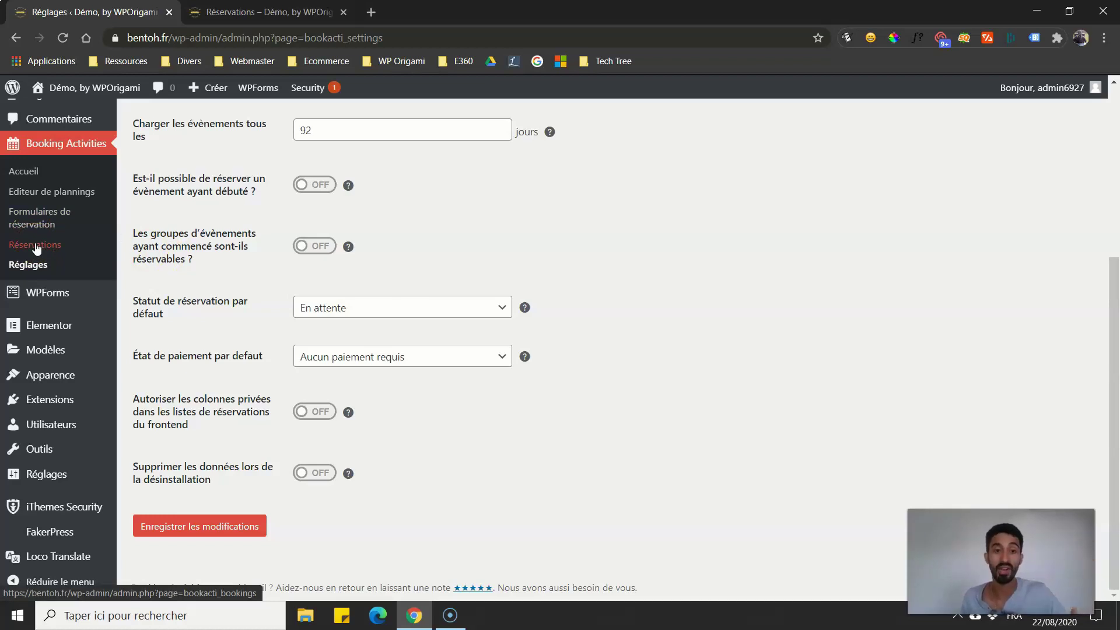
click(296, 307)
click(322, 341)
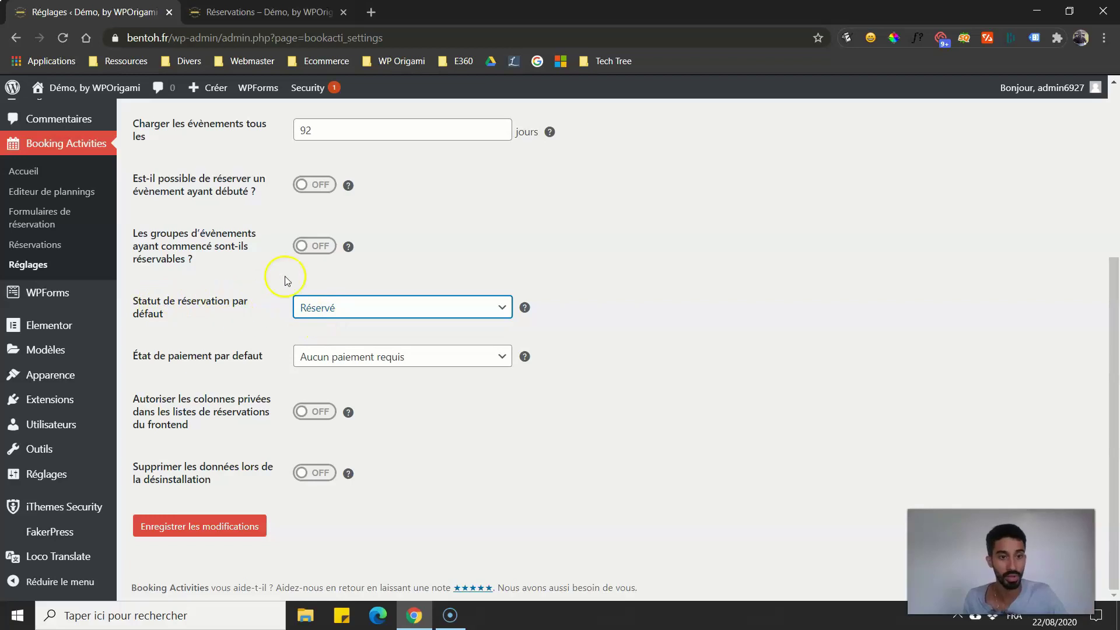
click(344, 355)
click(265, 348)
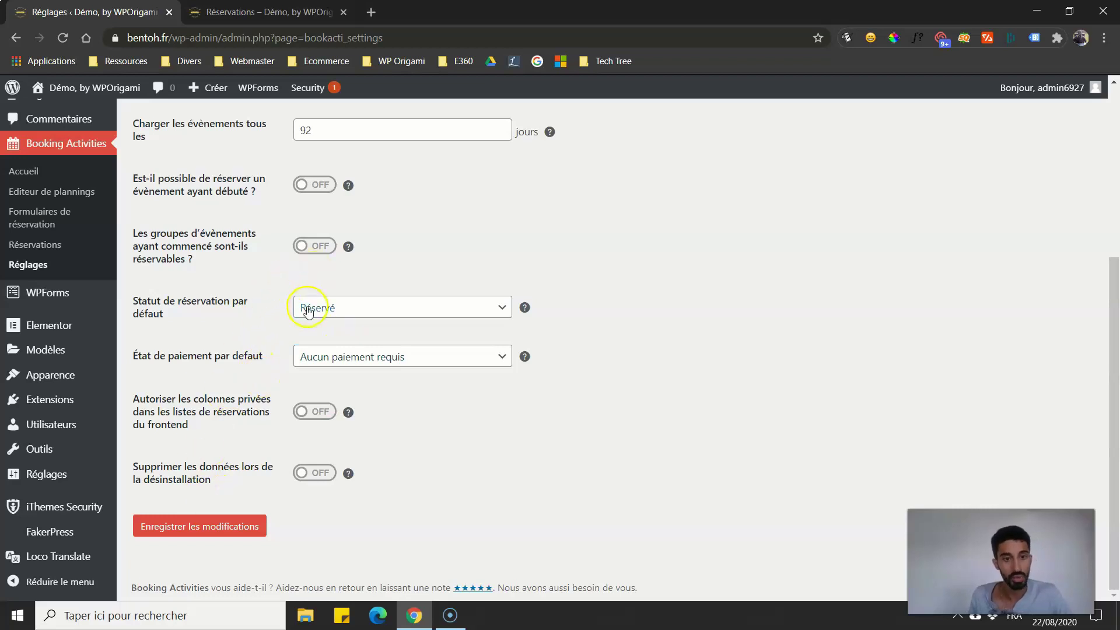
Review the Notifications settings, covering the triggers, their recipients and the e-mail sender name and address.
scroll(232, 302, up, 5)
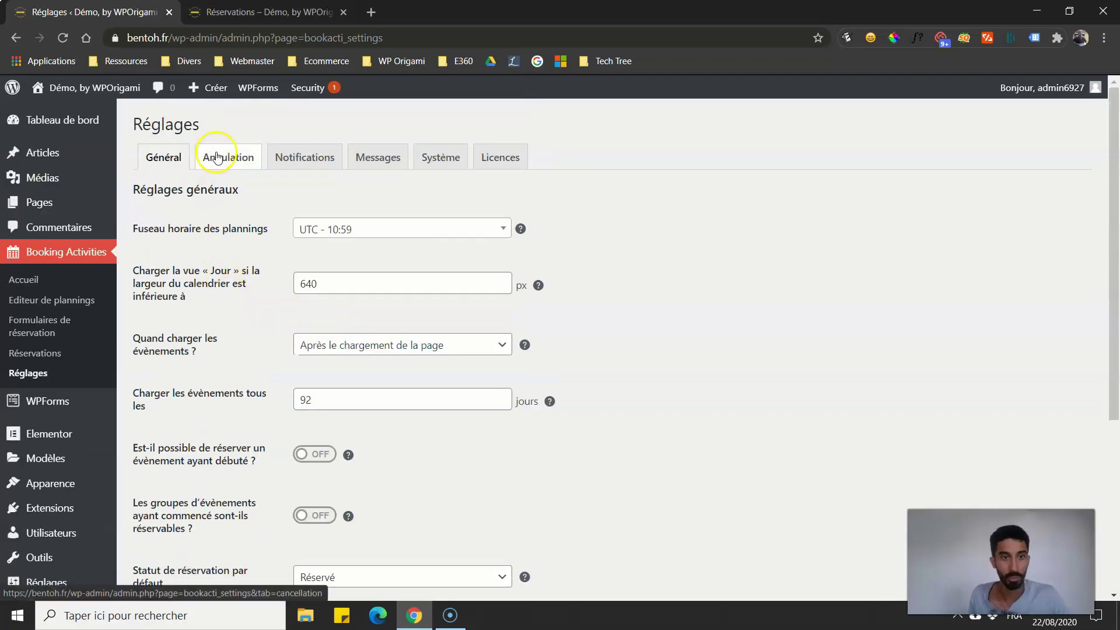
click(303, 157)
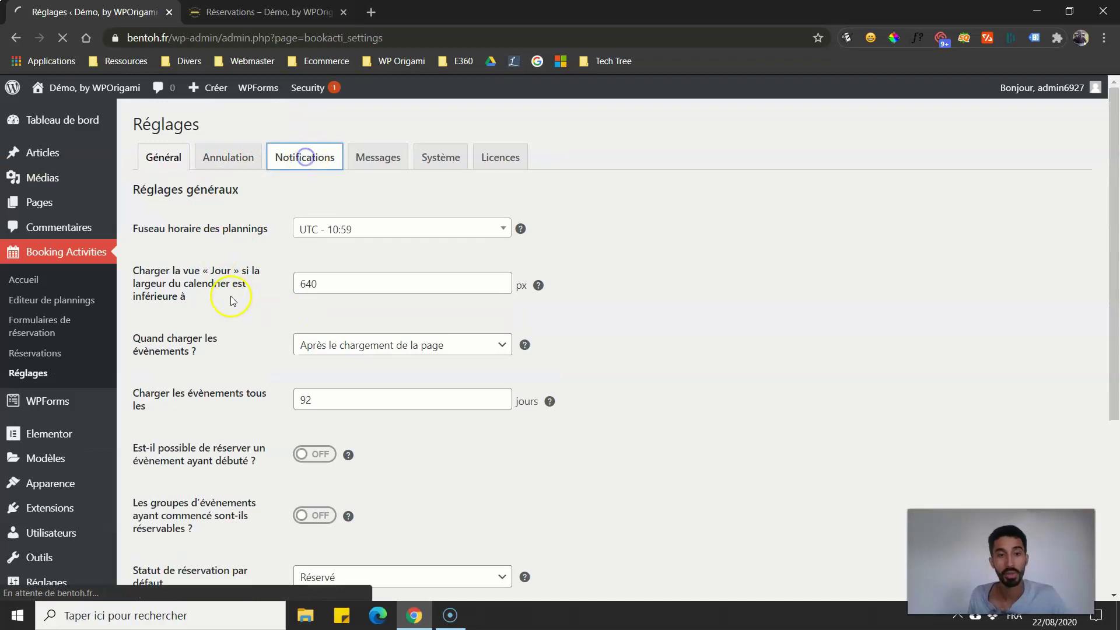
scroll(265, 126, down, 1)
scroll(244, 139, up, 1)
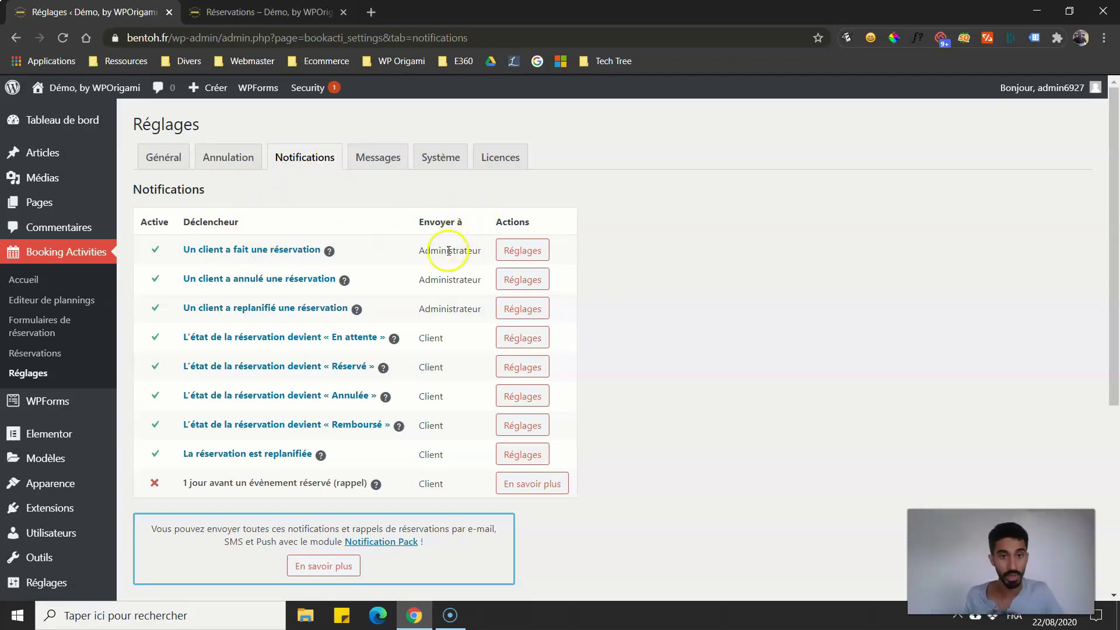
drag(425, 250, 460, 256)
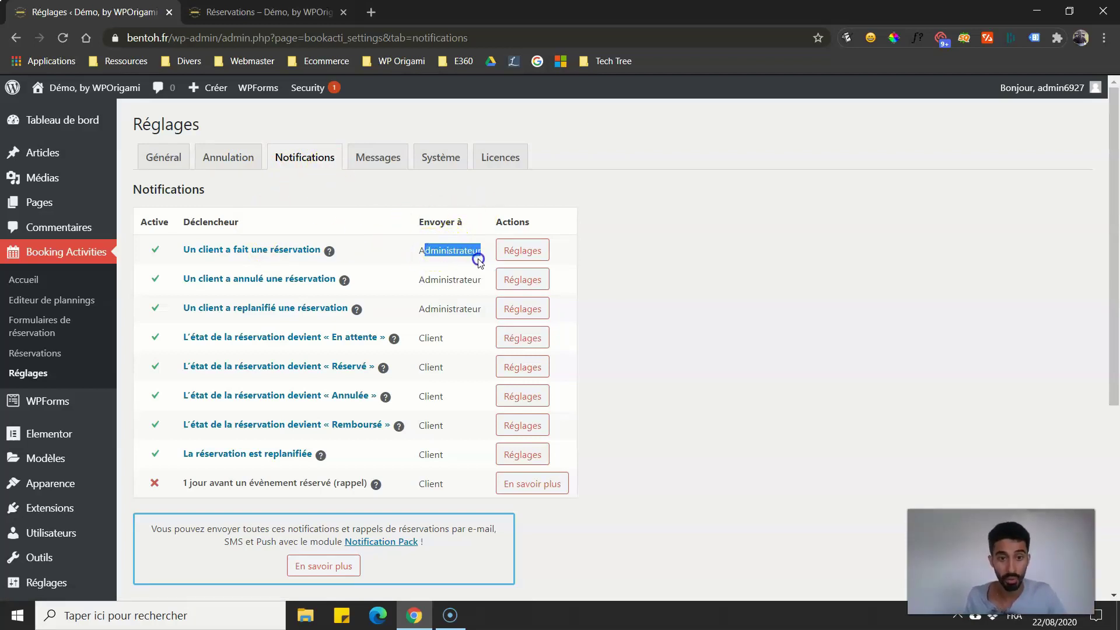
click(659, 354)
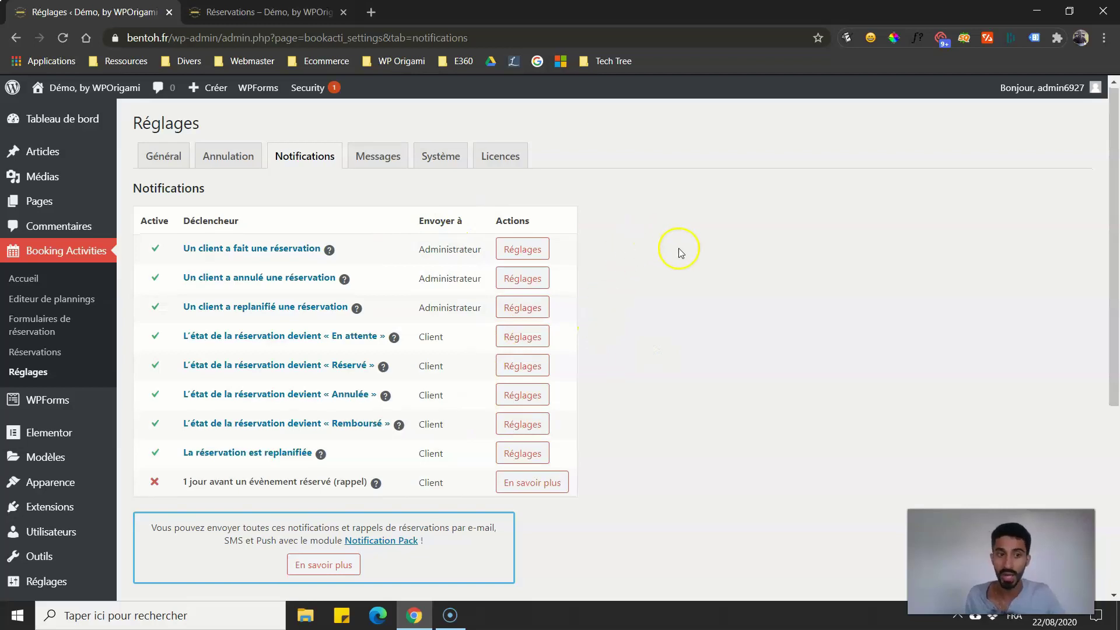
scroll(679, 257, down, 5)
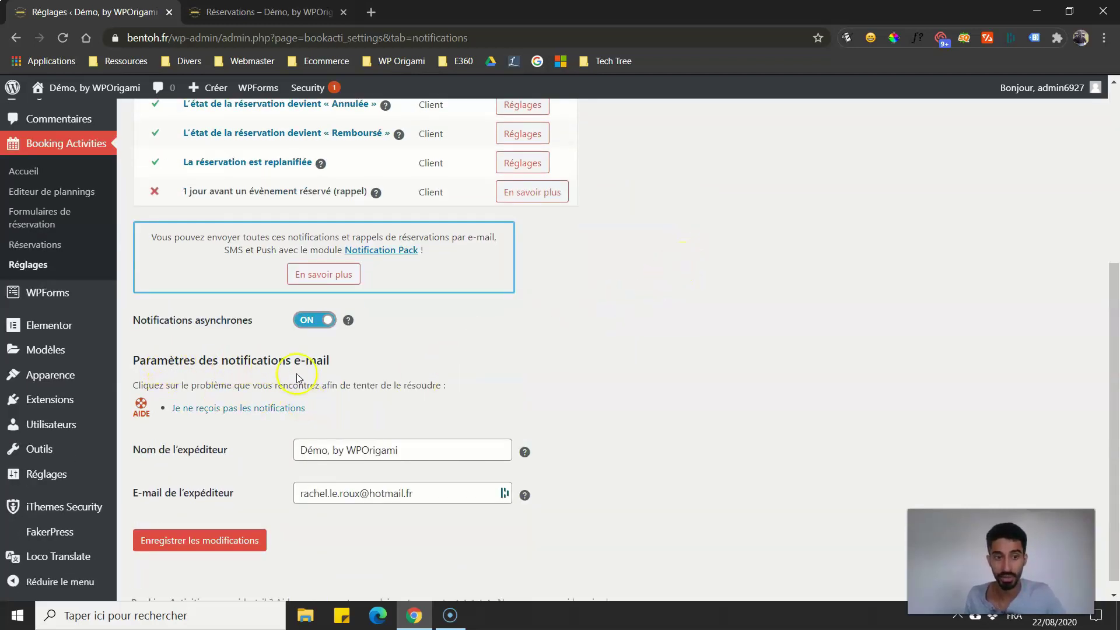
drag(318, 449, 278, 513)
click(371, 494)
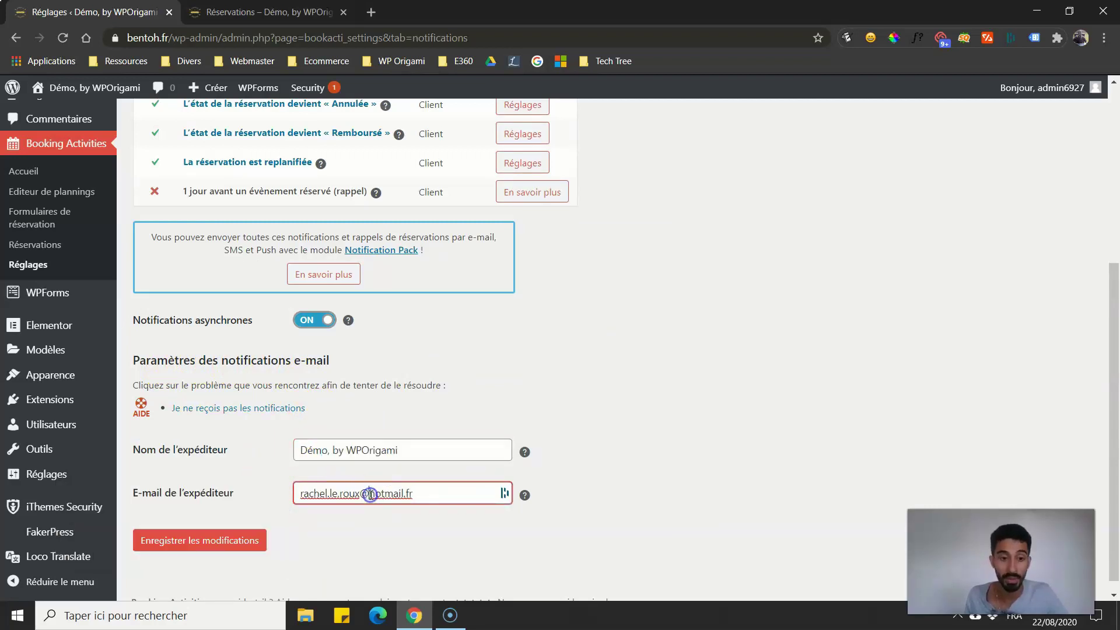
click(665, 451)
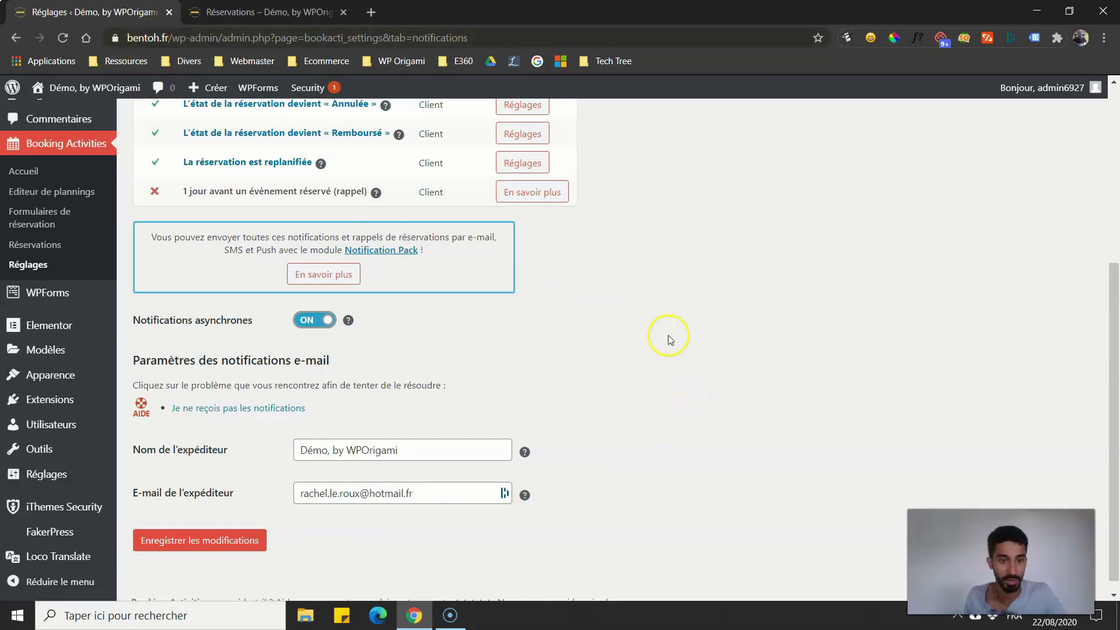
scroll(668, 338, up, 5)
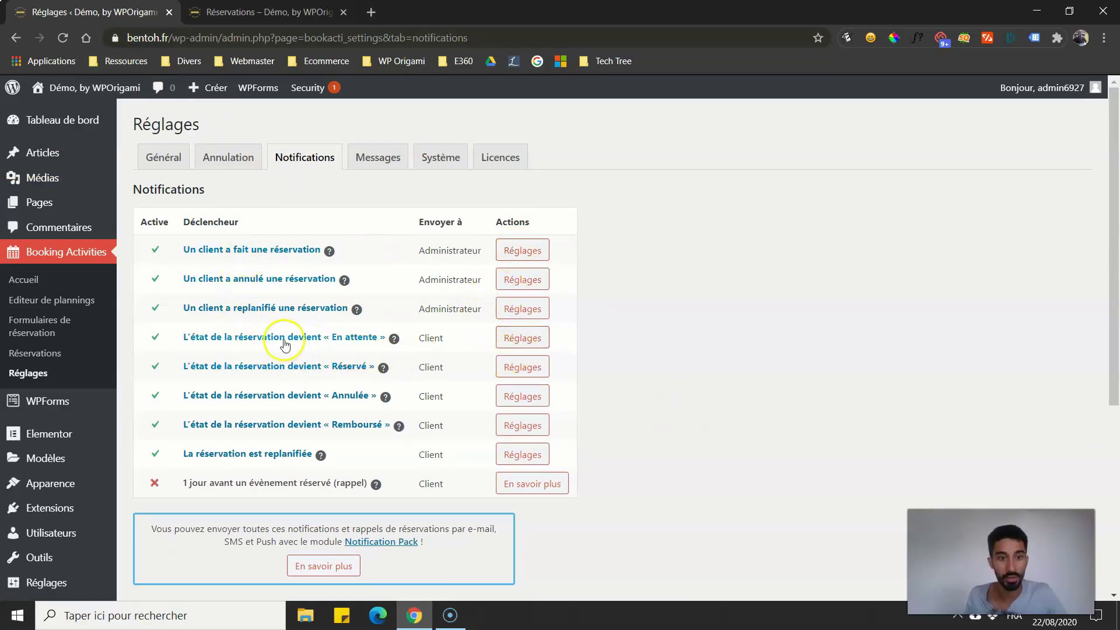
Open the settings of the customer notification for bookings becoming « Réservé » and check its activation switch and e-mail subject.
click(515, 369)
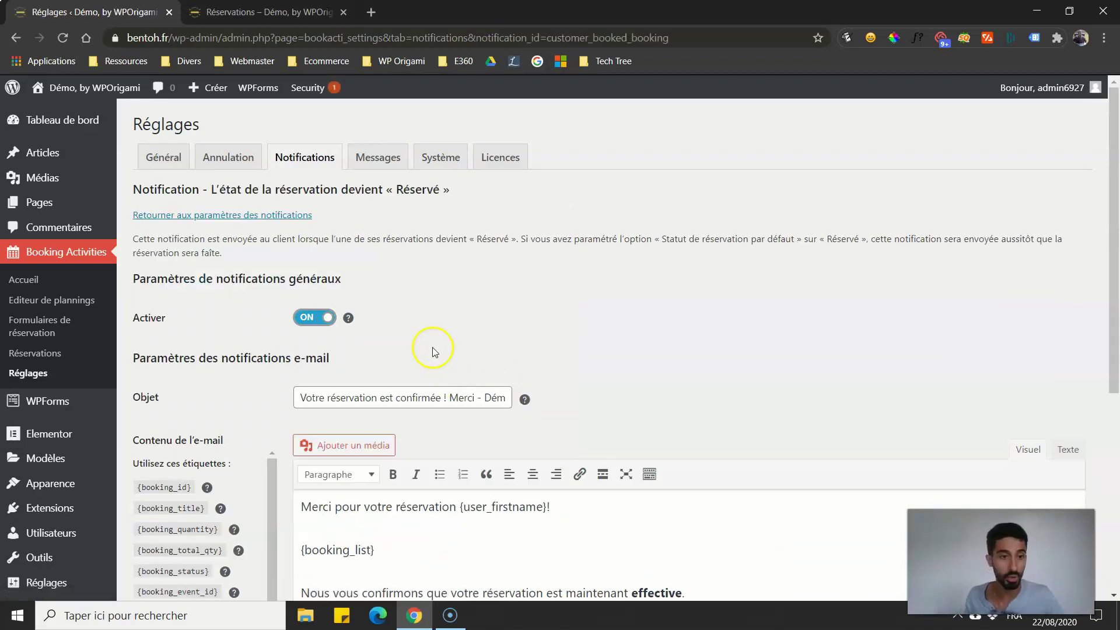
scroll(361, 315, down, 1)
scroll(326, 269, down, 2)
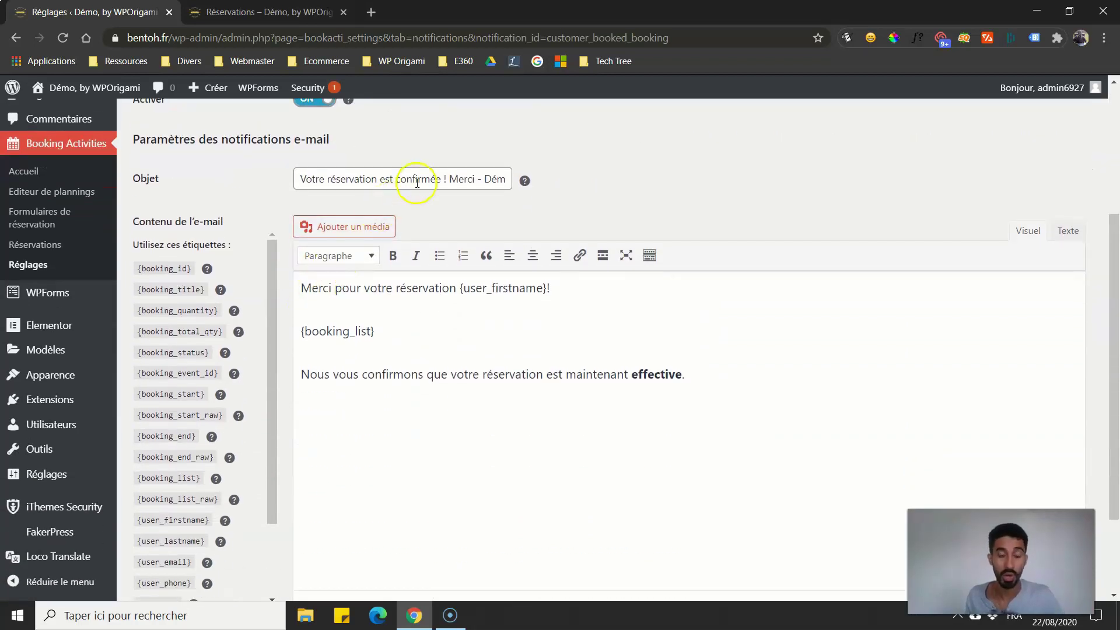
scroll(350, 198, up, 2)
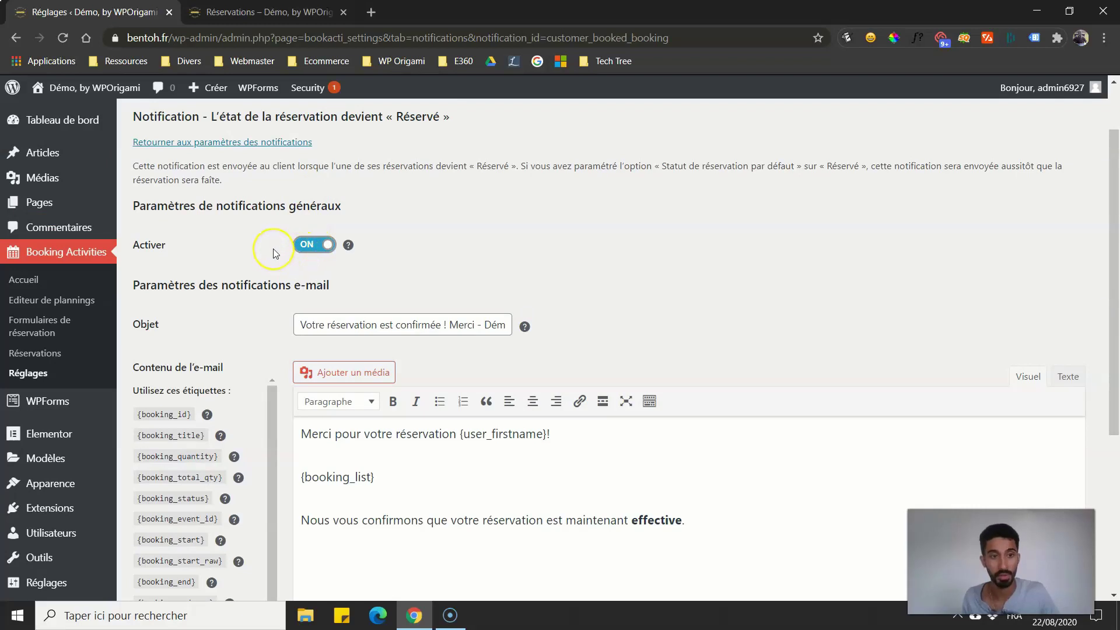
click(309, 247)
click(309, 245)
scroll(321, 253, down, 1)
drag(330, 252, 373, 250)
scroll(344, 289, down, 1)
Examine the confirmation e-mail's body, including the {user_firstname} and {booking_list} tags and the closing sentence.
drag(357, 287, 512, 374)
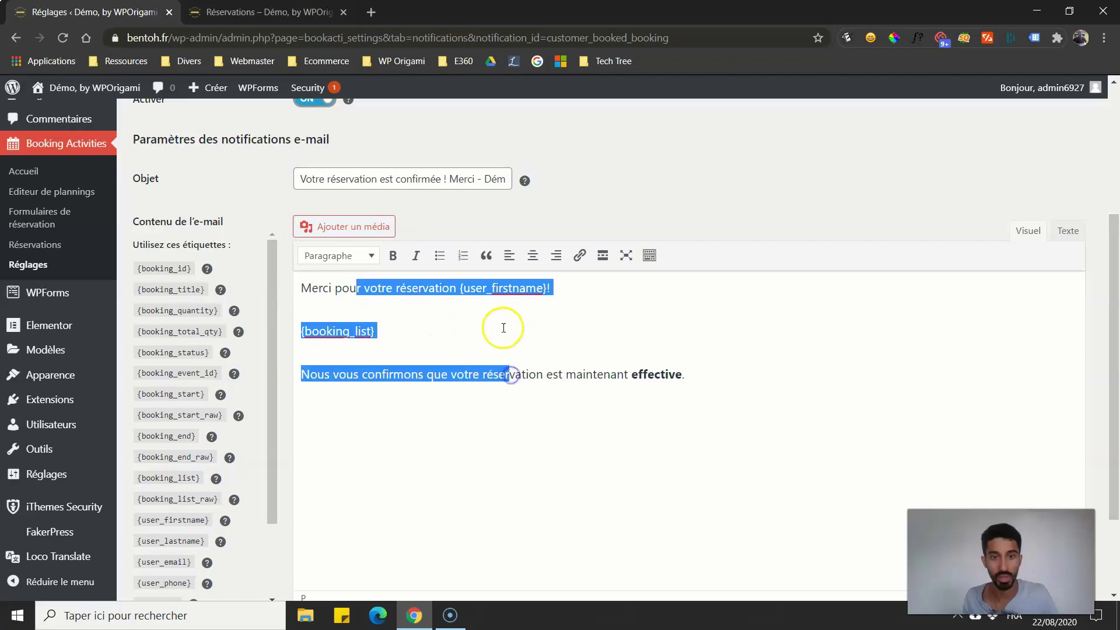
drag(460, 288, 537, 293)
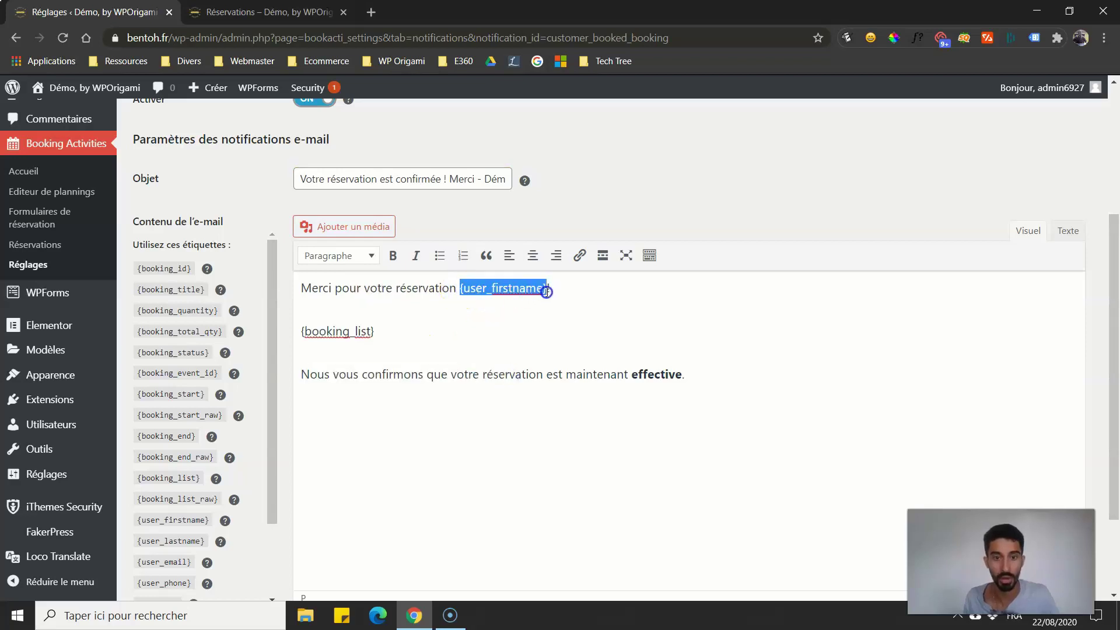
click(546, 291)
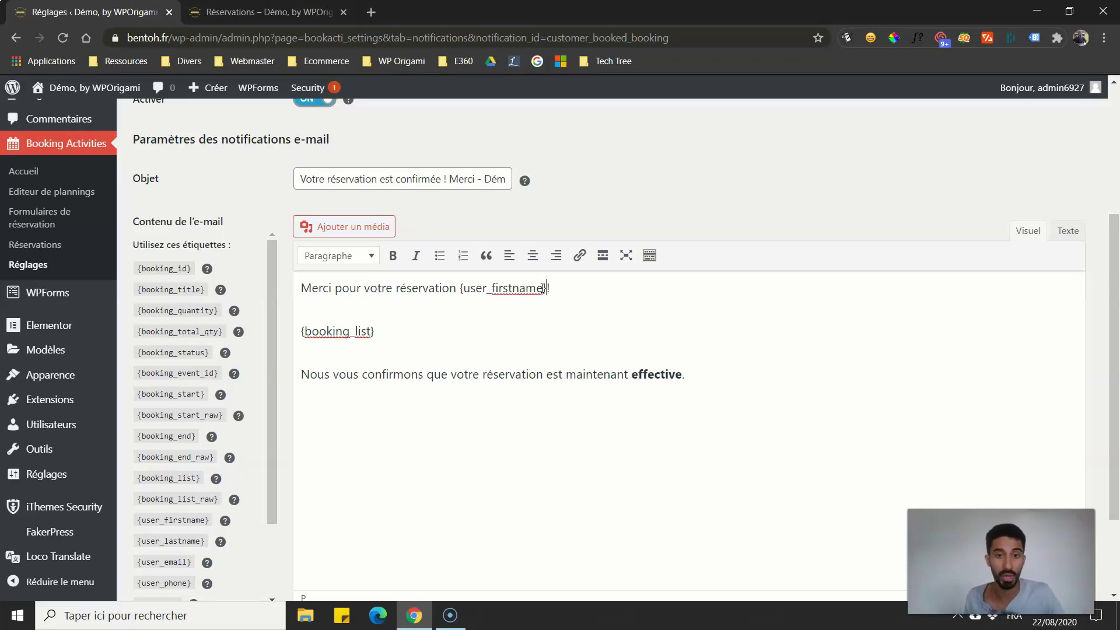
drag(527, 287, 460, 280)
drag(374, 332, 302, 329)
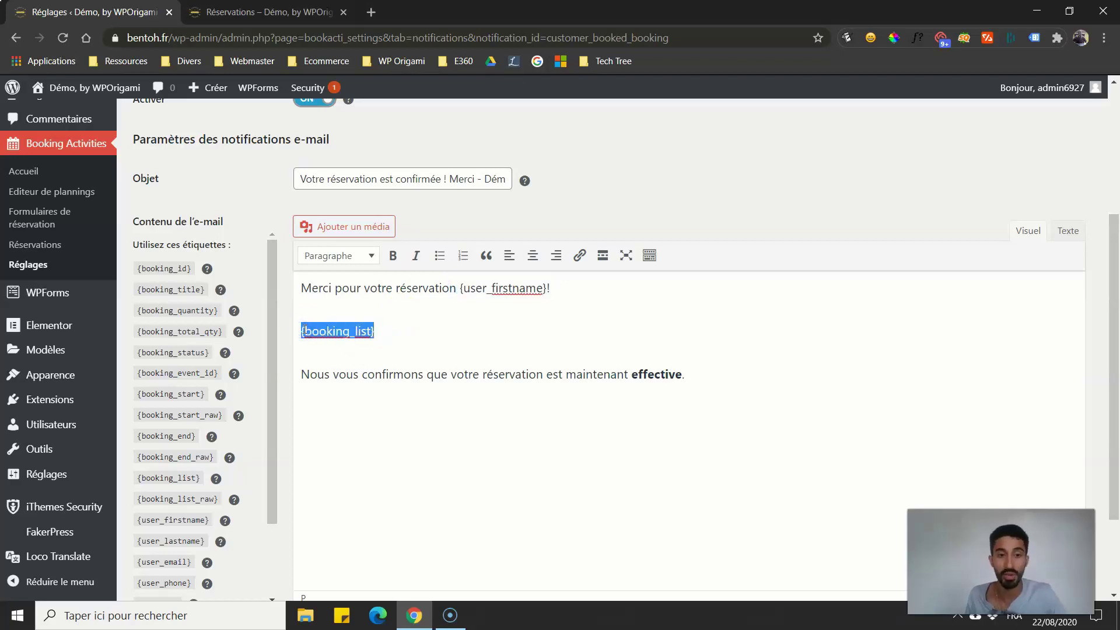
drag(420, 370, 612, 384)
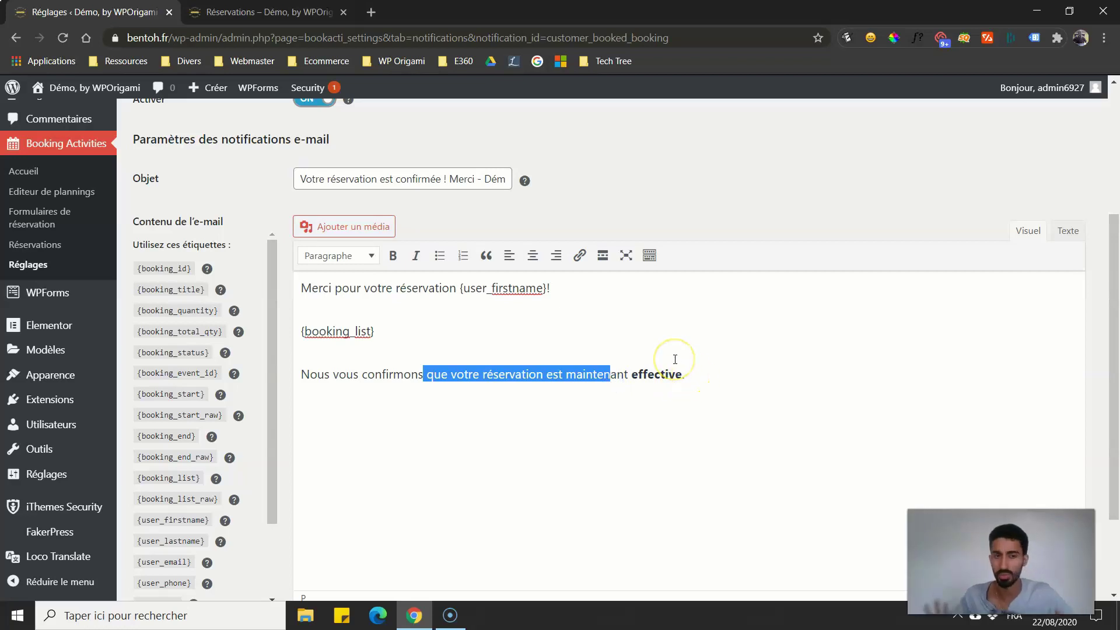
Finish reading the « Réservé » confirmation e-mail's settings and return to the overview of all notifications.
scroll(670, 353, down, 1)
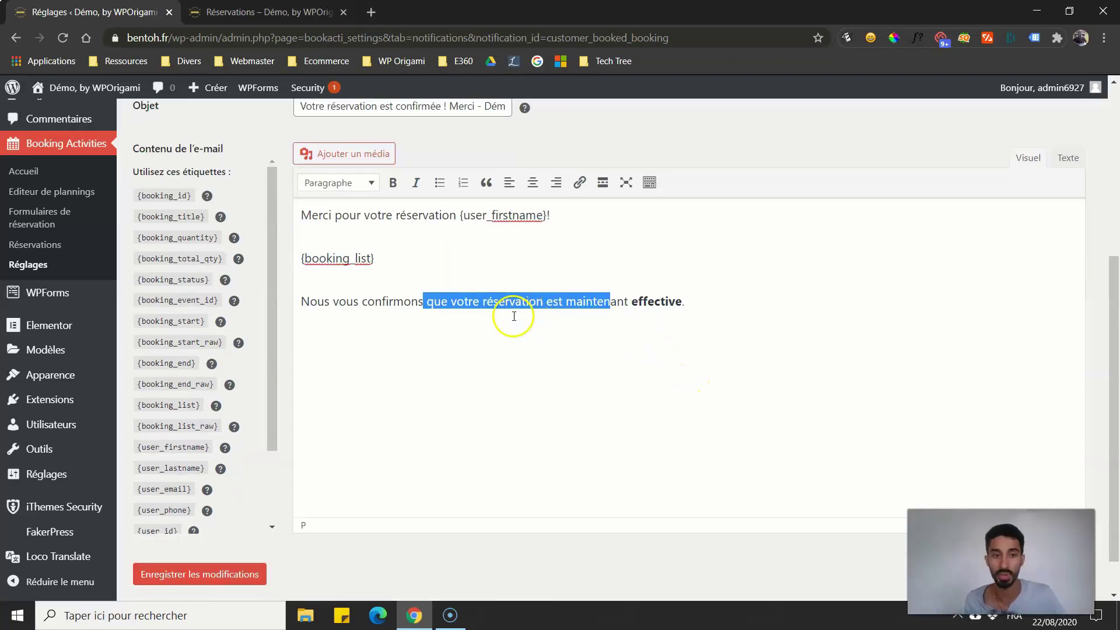
scroll(495, 338, up, 2)
scroll(174, 268, up, 2)
click(304, 162)
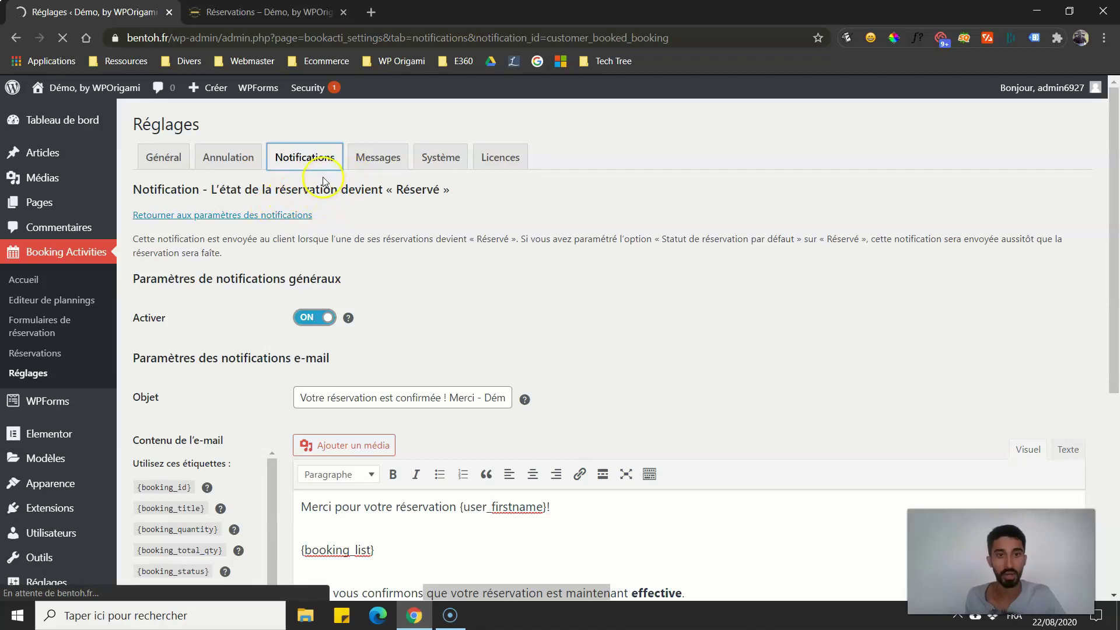
Review the Messages settings, covering the date and time formats, the booking confirmation message, the button labels and the cancellation dialog texts.
click(368, 162)
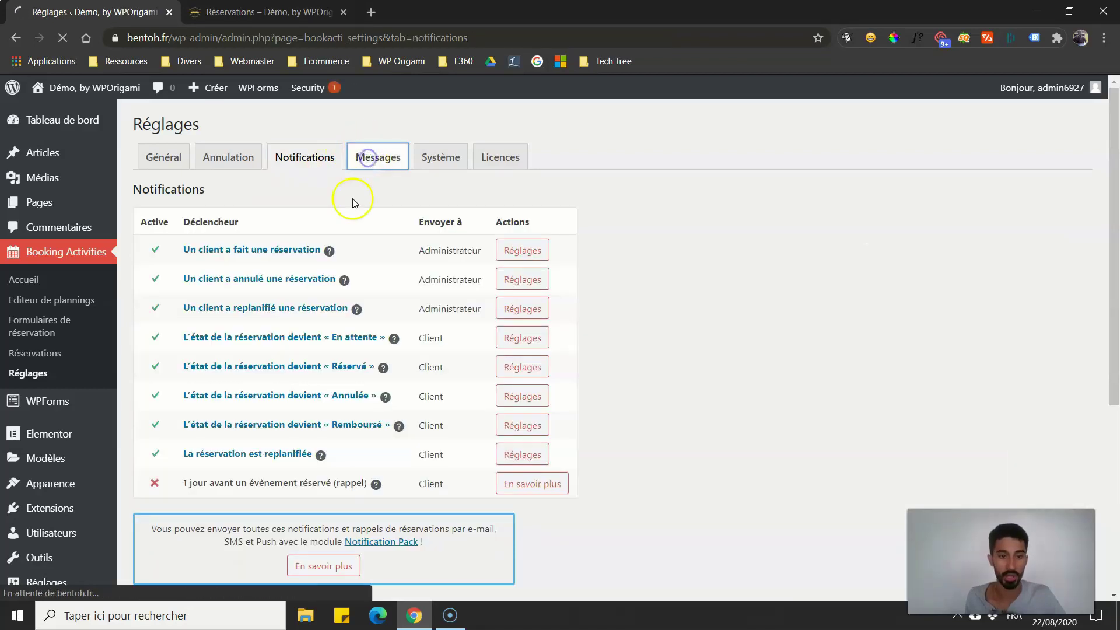
scroll(203, 222, down, 1)
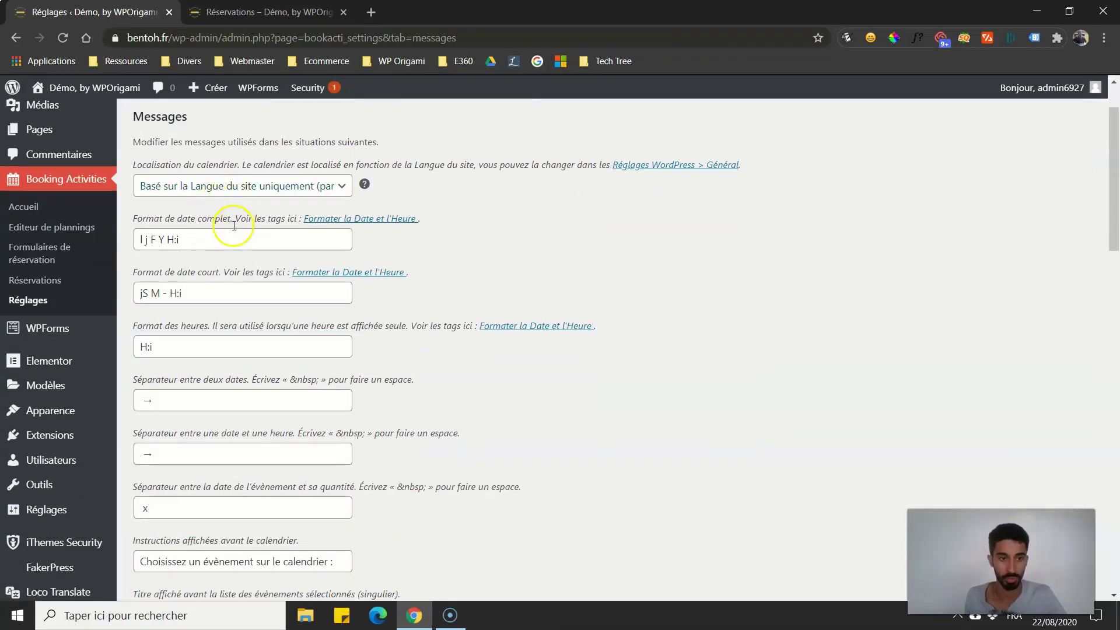
scroll(234, 225, down, 9)
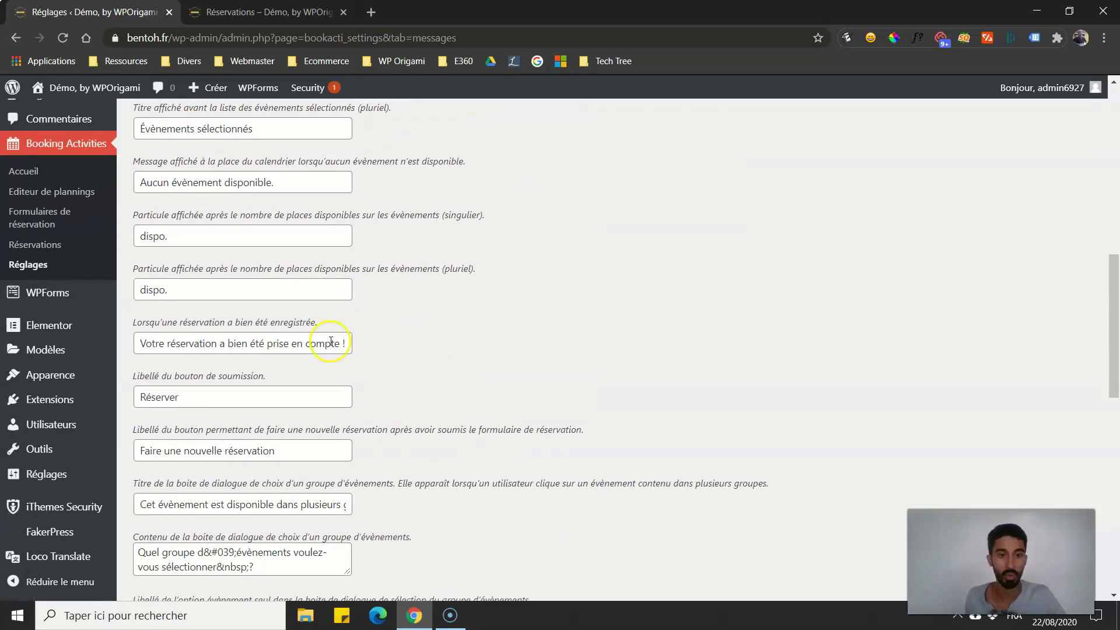
scroll(331, 341, down, 3)
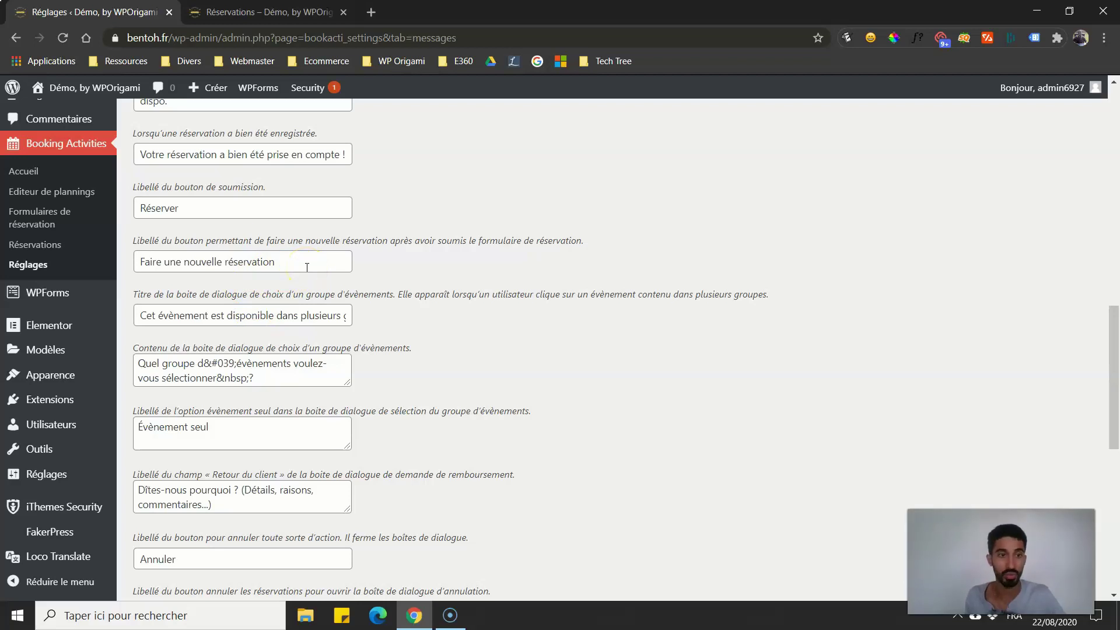
scroll(227, 221, up, 1)
drag(205, 226, 395, 232)
scroll(379, 239, down, 2)
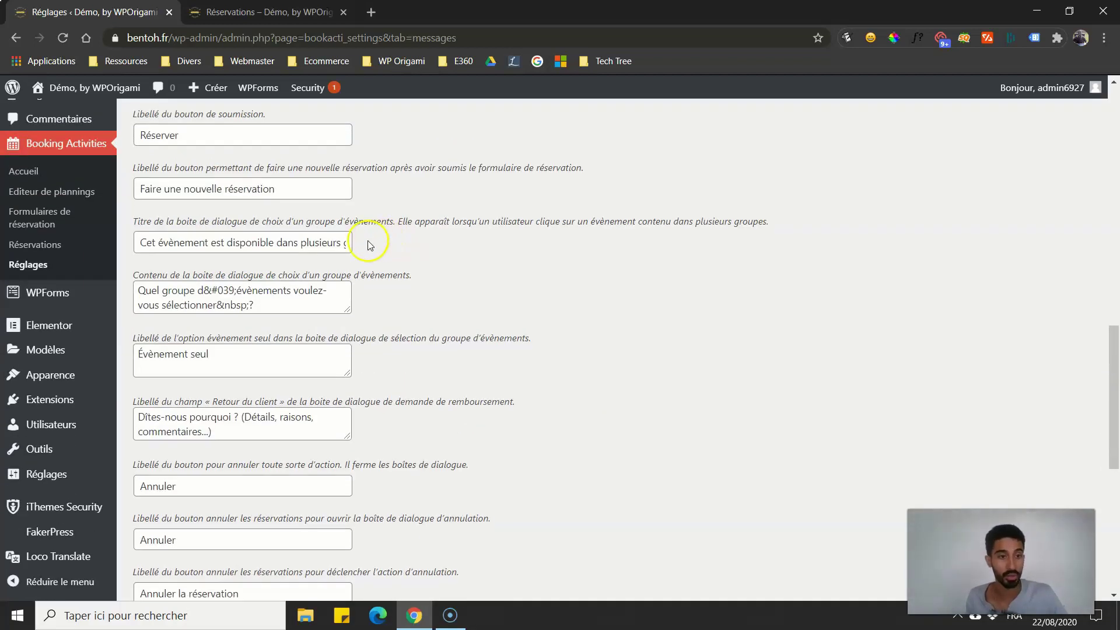
scroll(434, 300, down, 2)
scroll(425, 302, down, 2)
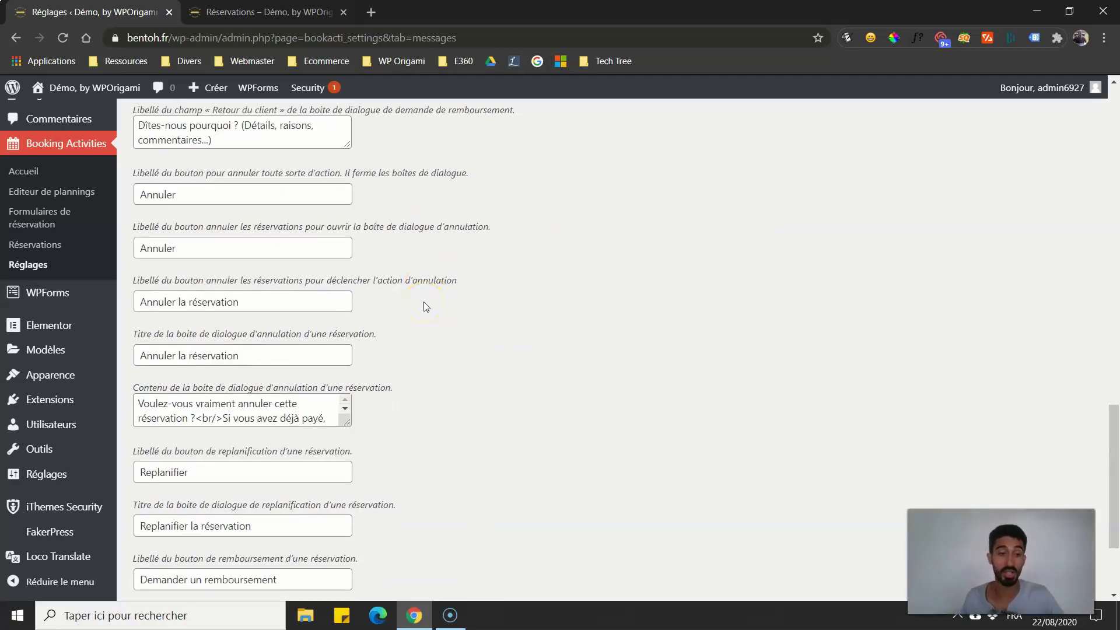
drag(1108, 444, 1075, 210)
scroll(652, 317, up, 6)
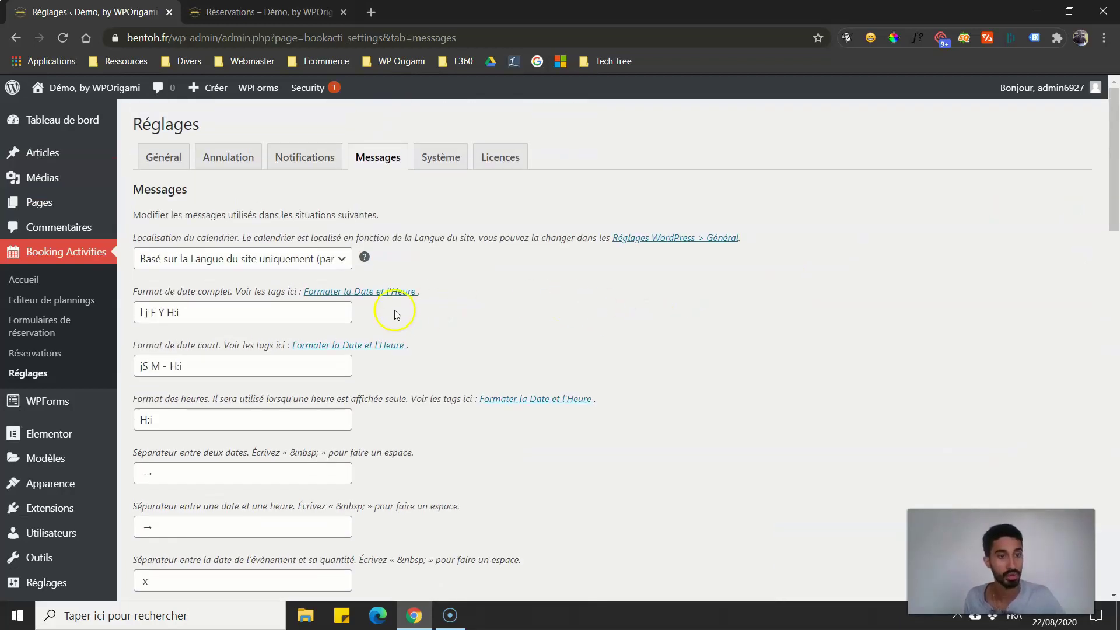
Look through the Système, Licences and Annulation settings, and return to the Général settings.
click(449, 161)
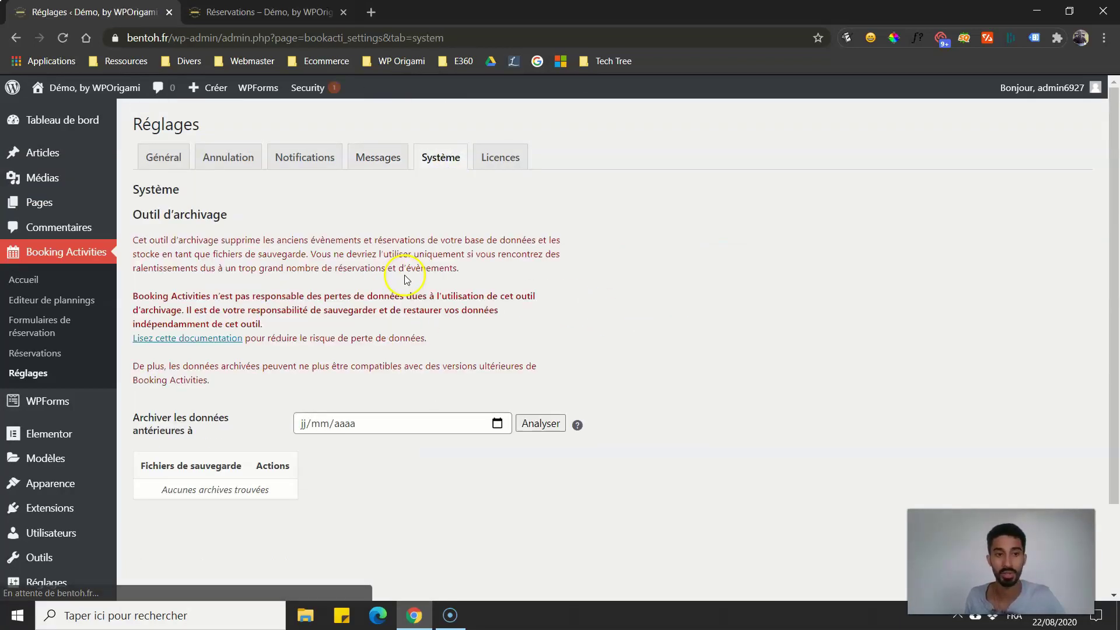
click(503, 164)
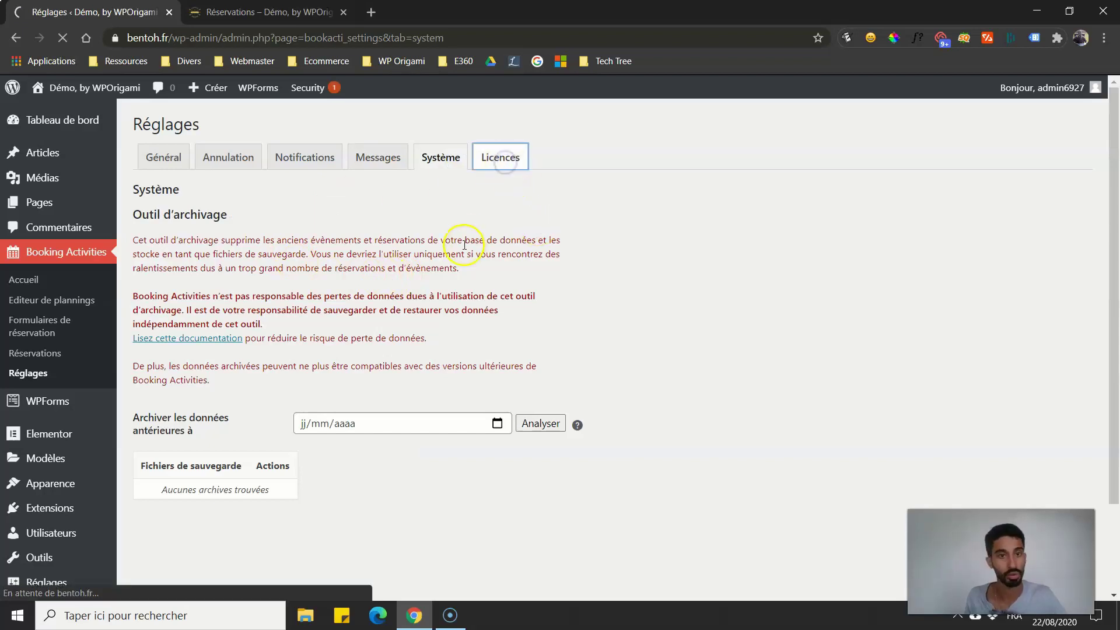
click(228, 162)
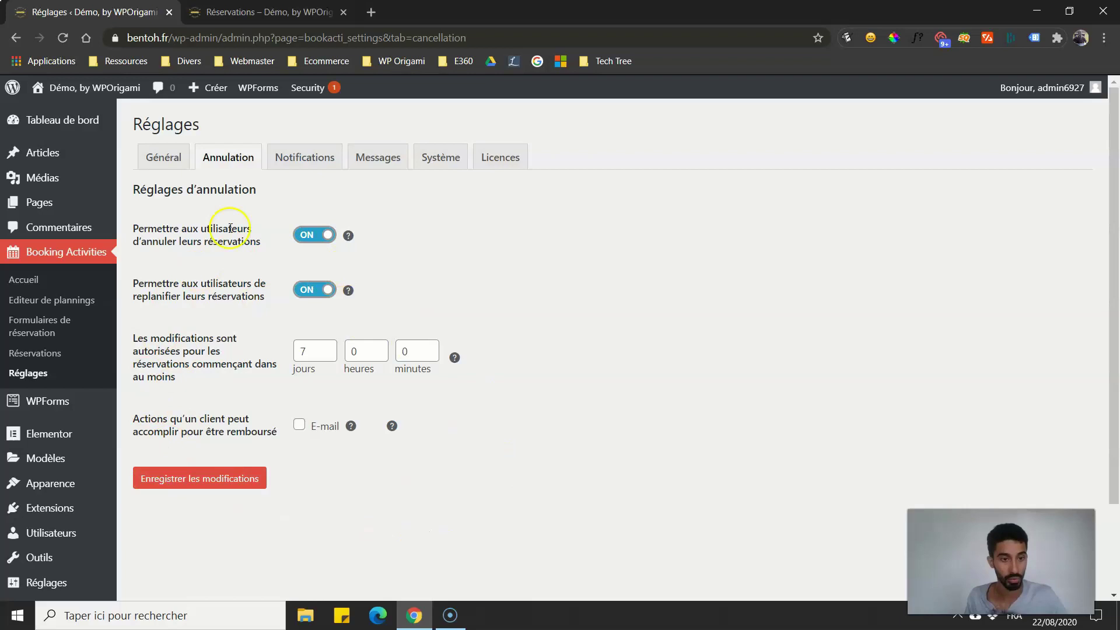
click(163, 157)
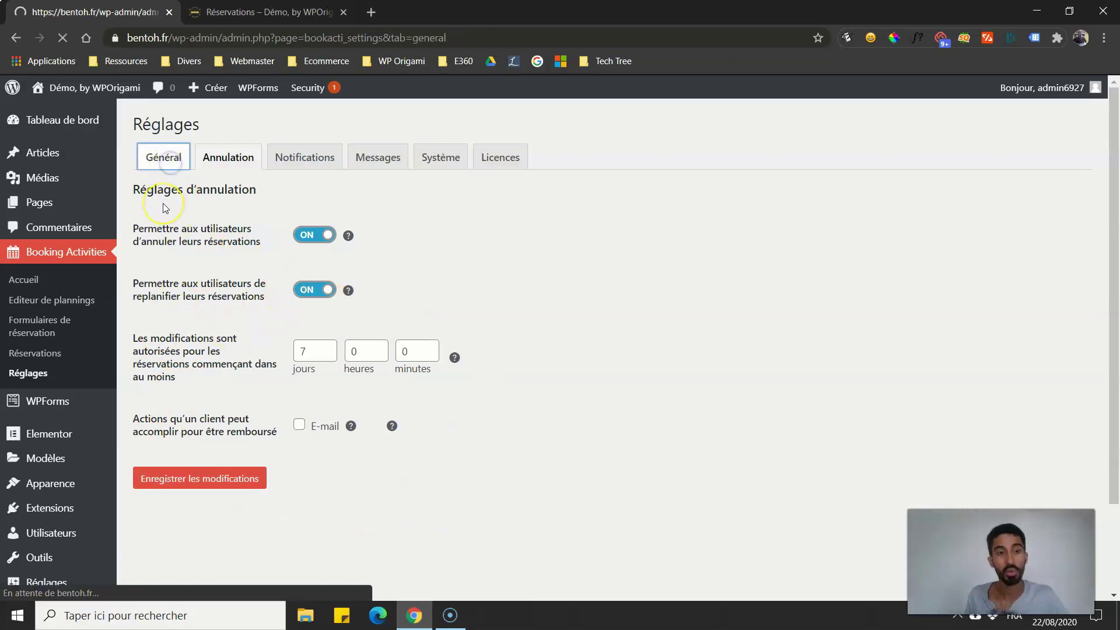
Examine the week calendar, its massage slots and the booking form on the public Réservations page.
click(264, 12)
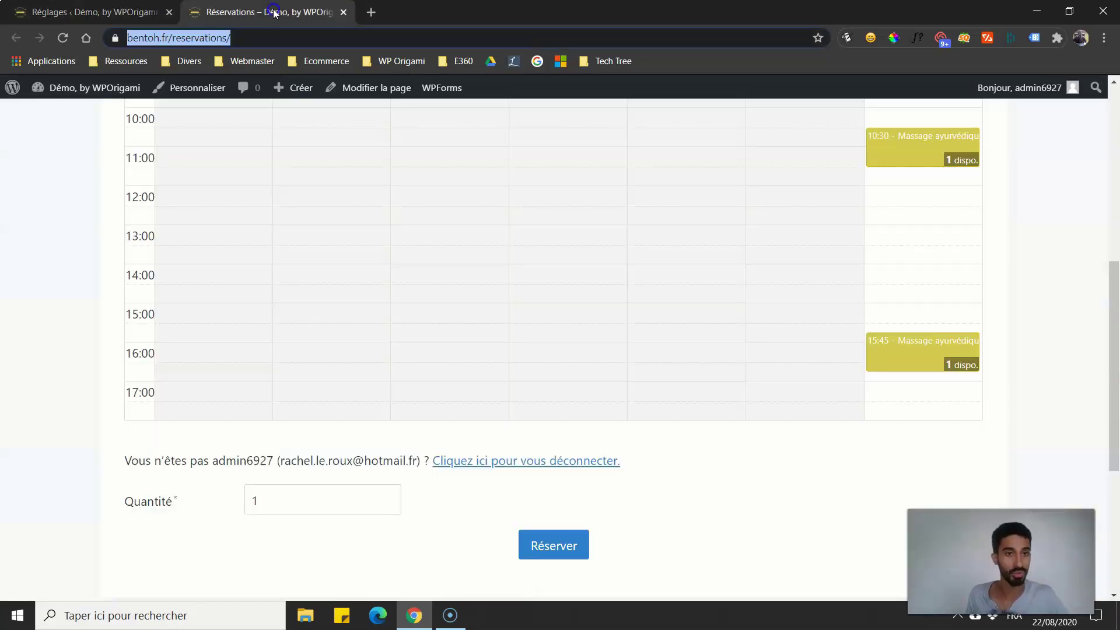
scroll(279, 179, up, 6)
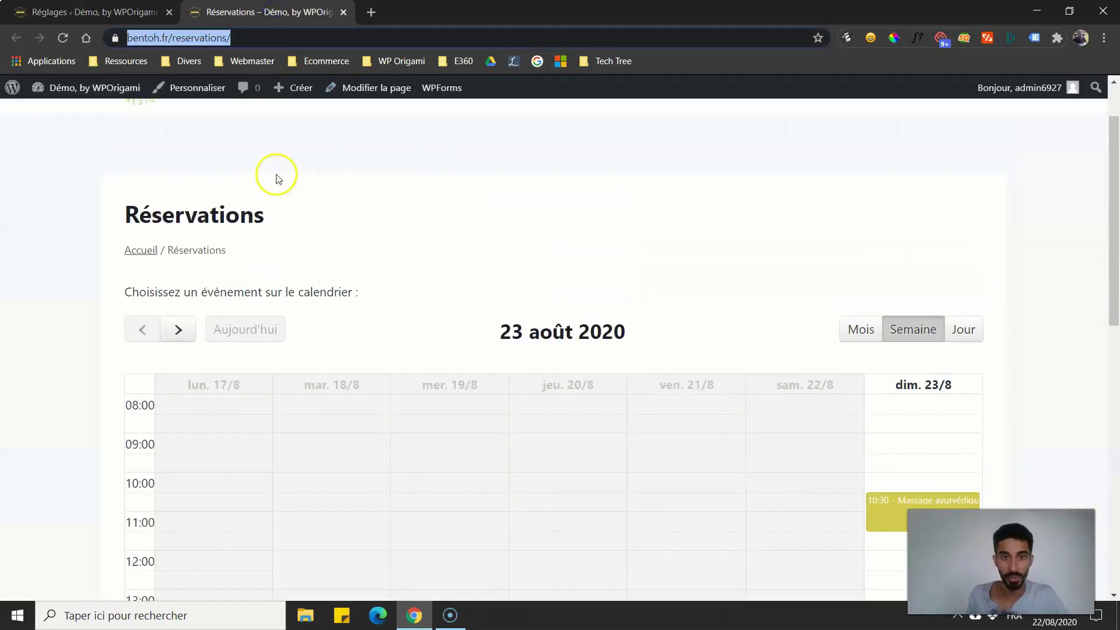
click(123, 12)
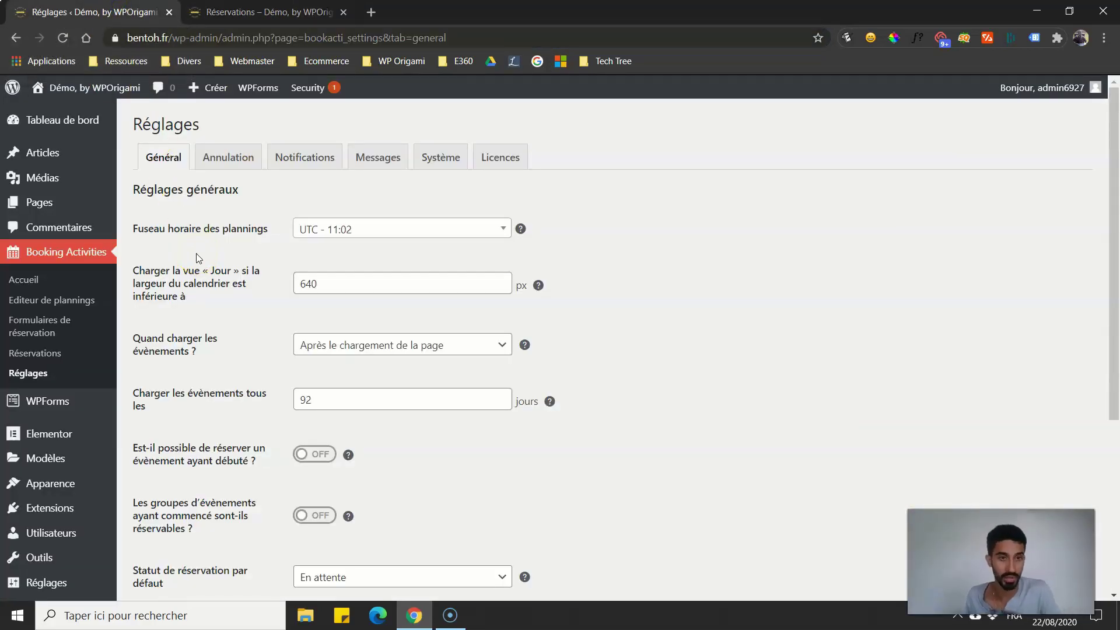
click(263, 12)
scroll(519, 353, down, 3)
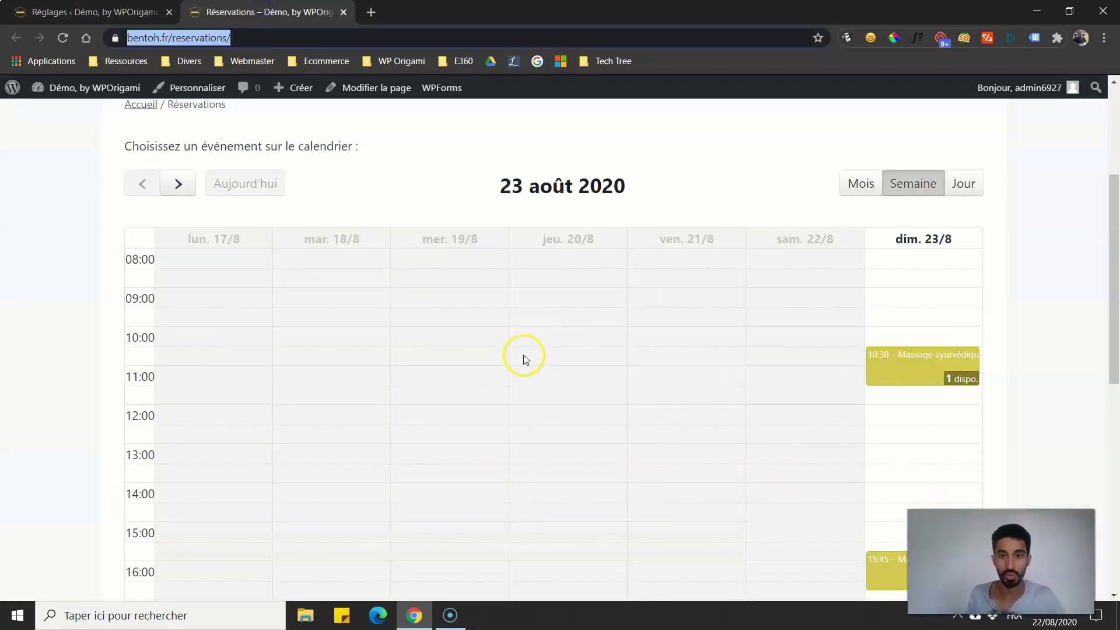
scroll(513, 332, down, 1)
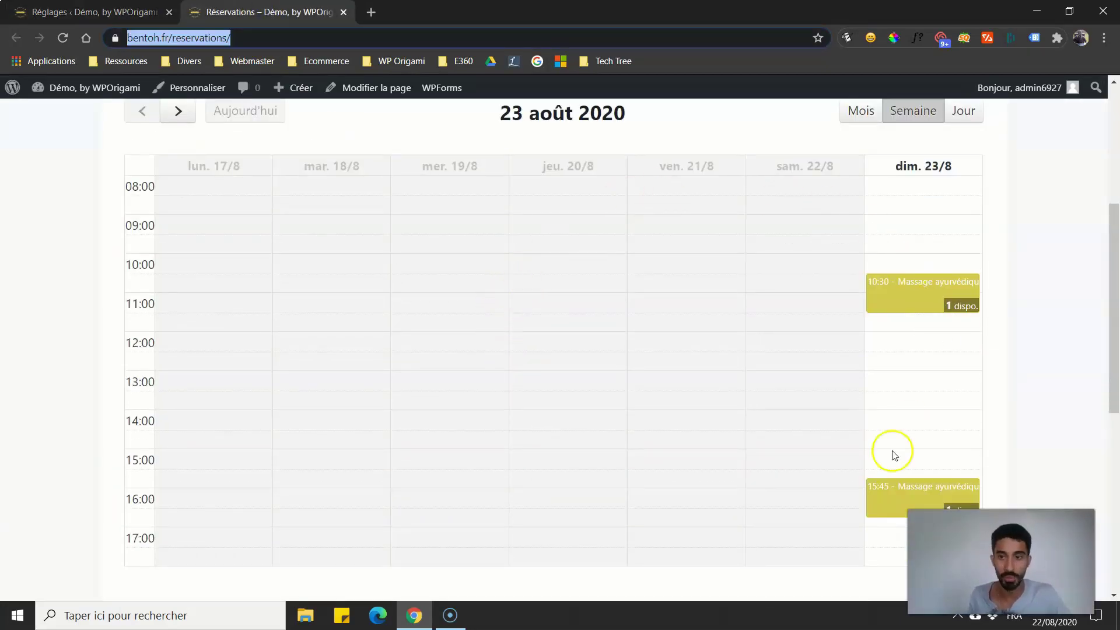
scroll(773, 321, up, 2)
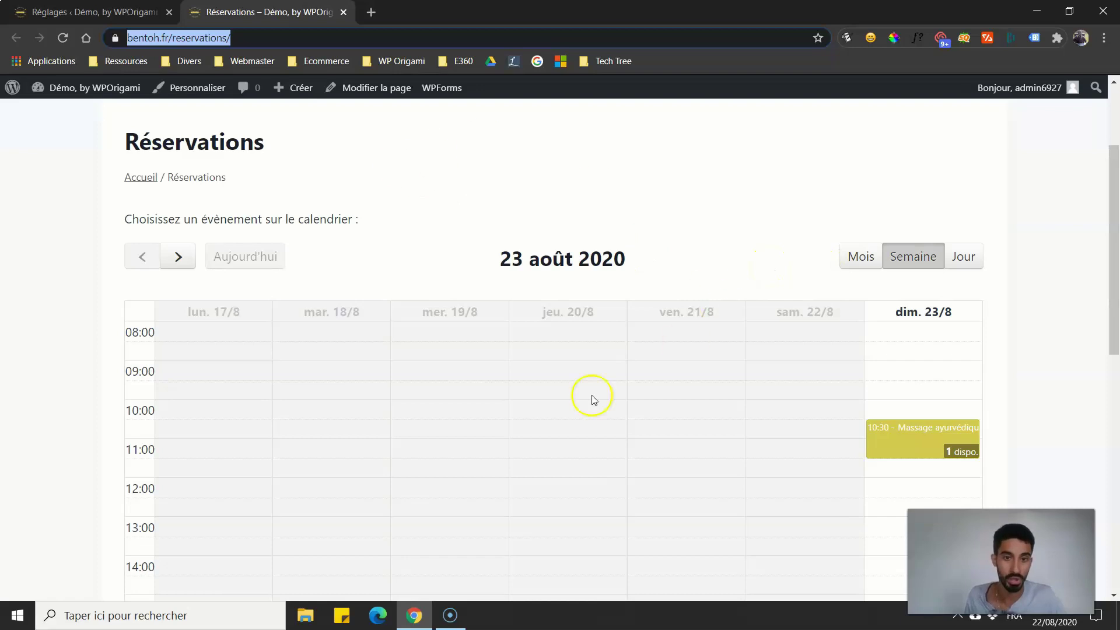
scroll(589, 396, down, 7)
scroll(39, 372, up, 6)
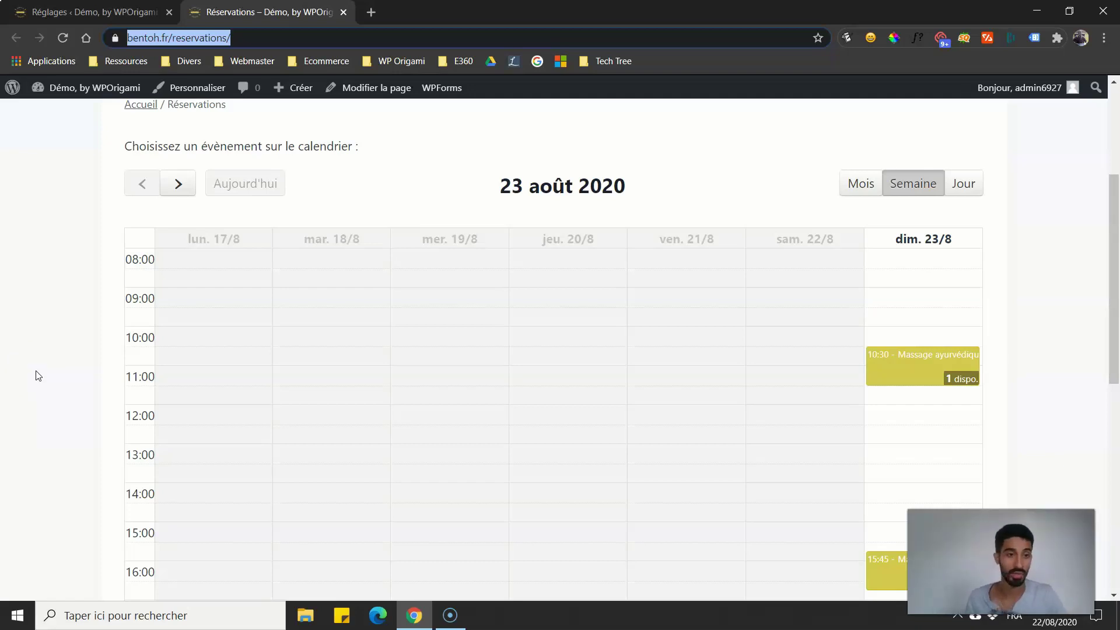
scroll(39, 350, up, 3)
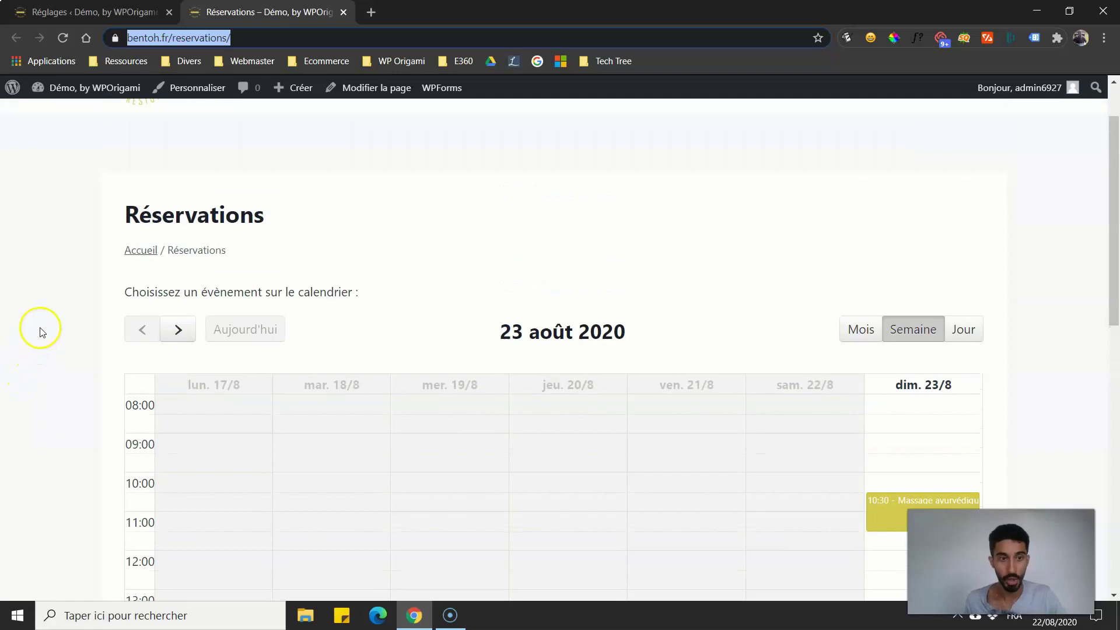
scroll(42, 332, up, 2)
click(43, 332)
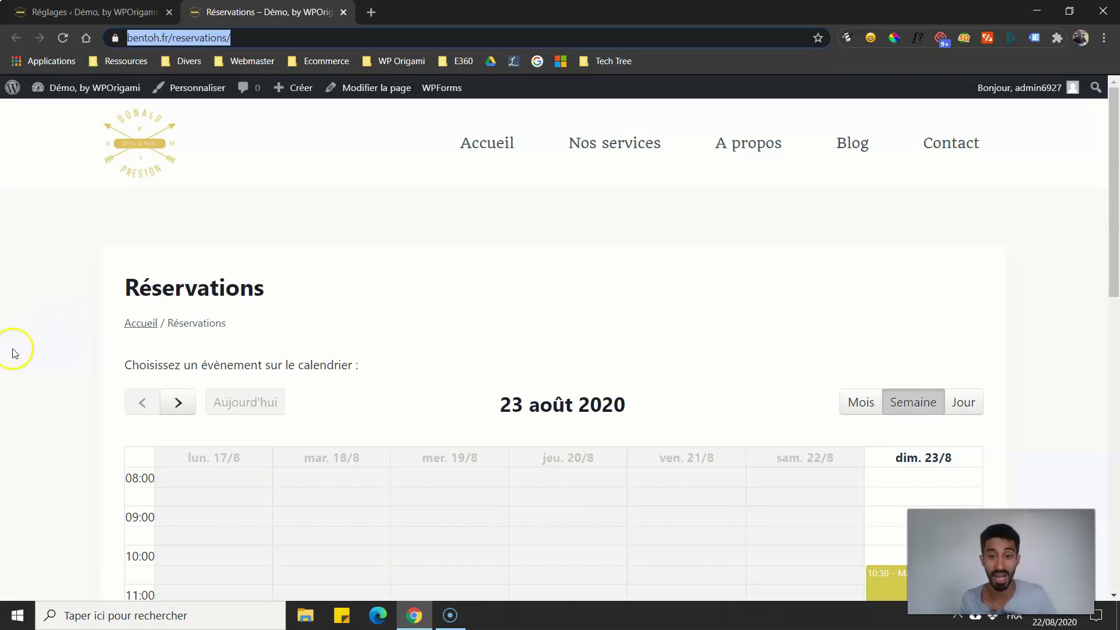
scroll(25, 362, down, 1)
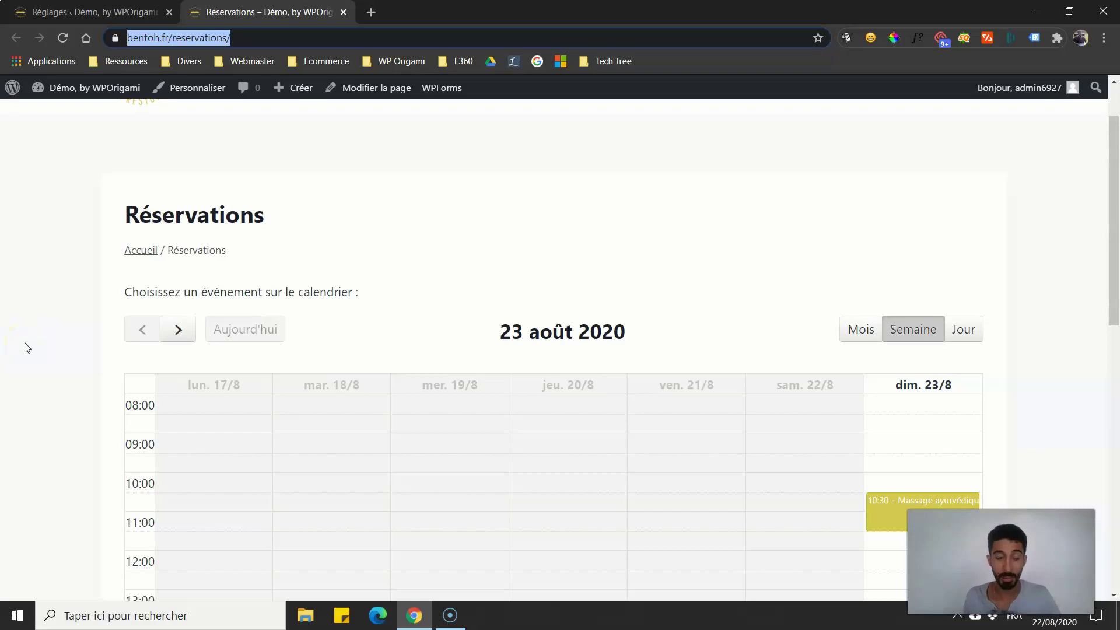
drag(1111, 263, 1108, 239)
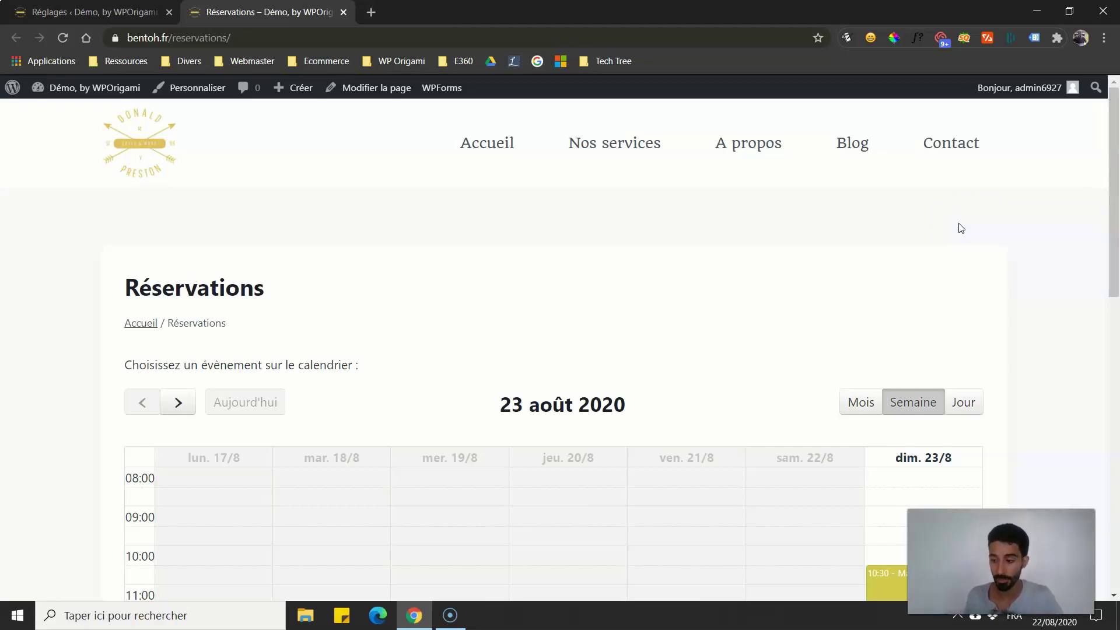
drag(1108, 167, 1108, 221)
scroll(1069, 210, up, 2)
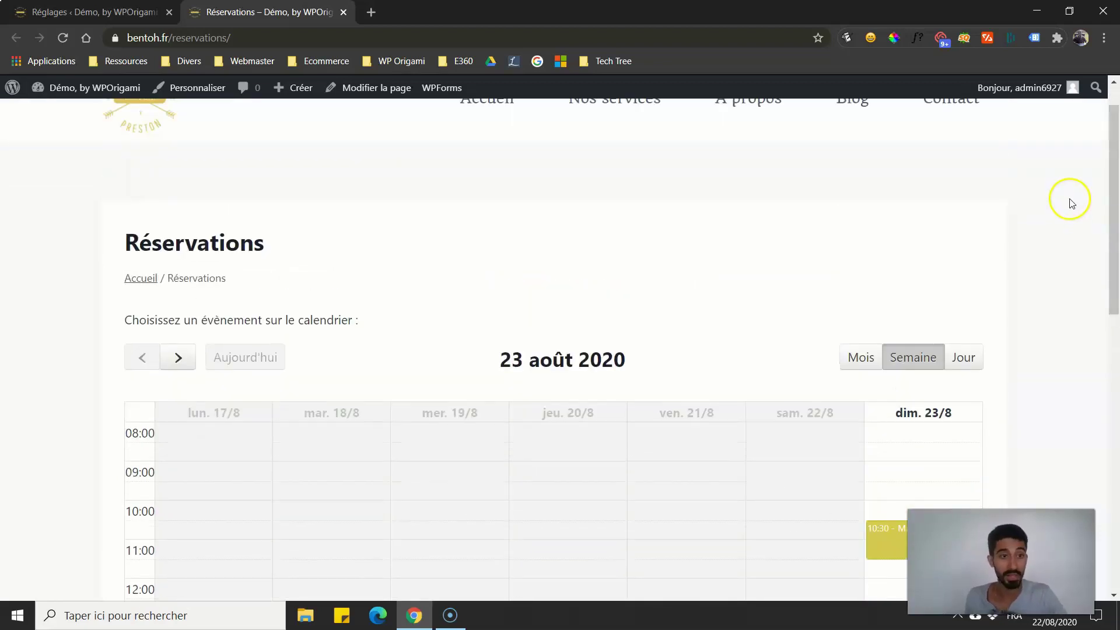
scroll(1062, 194, up, 1)
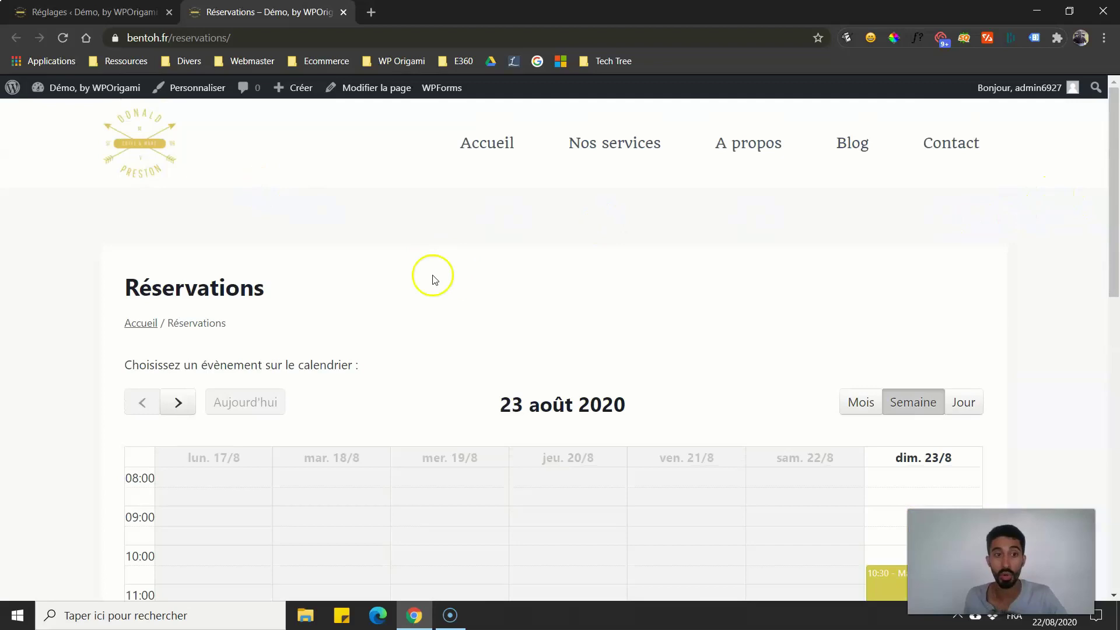
scroll(461, 210, down, 3)
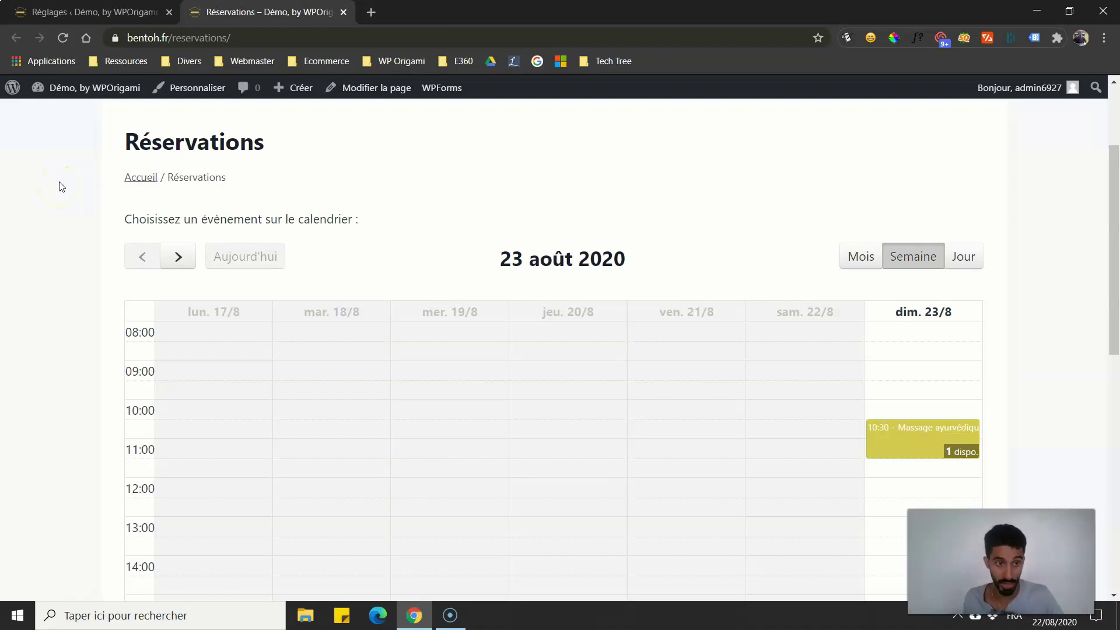
scroll(61, 182, down, 2)
scroll(49, 197, down, 2)
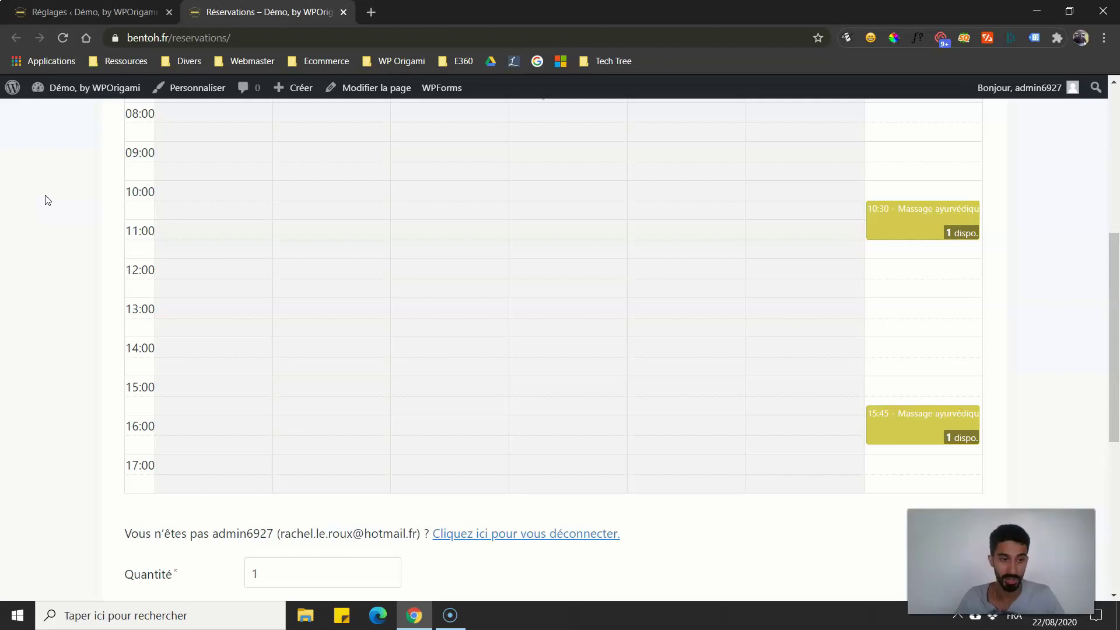
scroll(67, 190, up, 6)
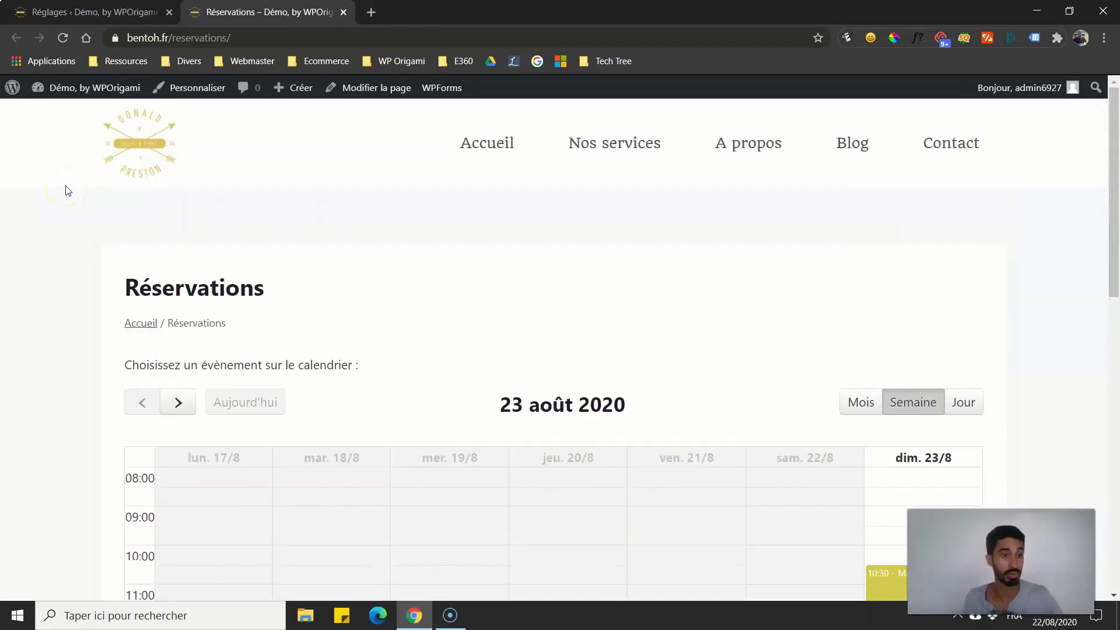